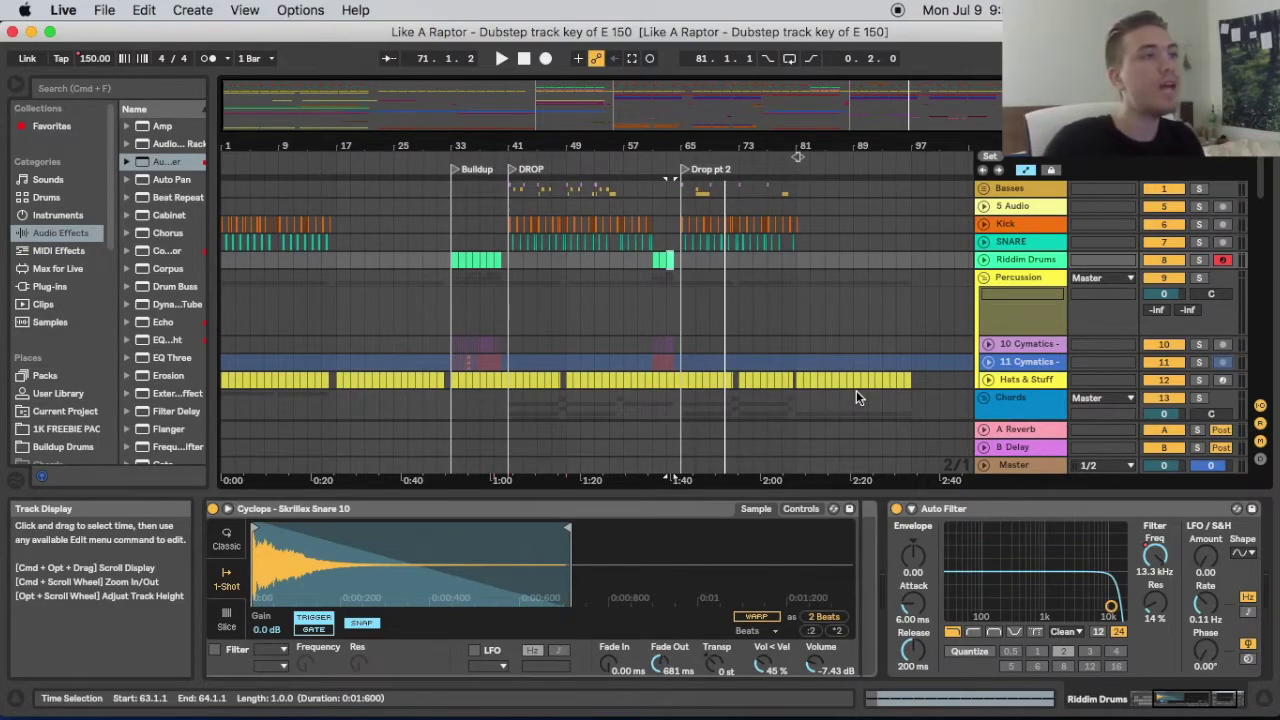
Play the arrangement from the beginning and look through the drop section's tracks down to the Main Bass tracks
left_click(523, 58)
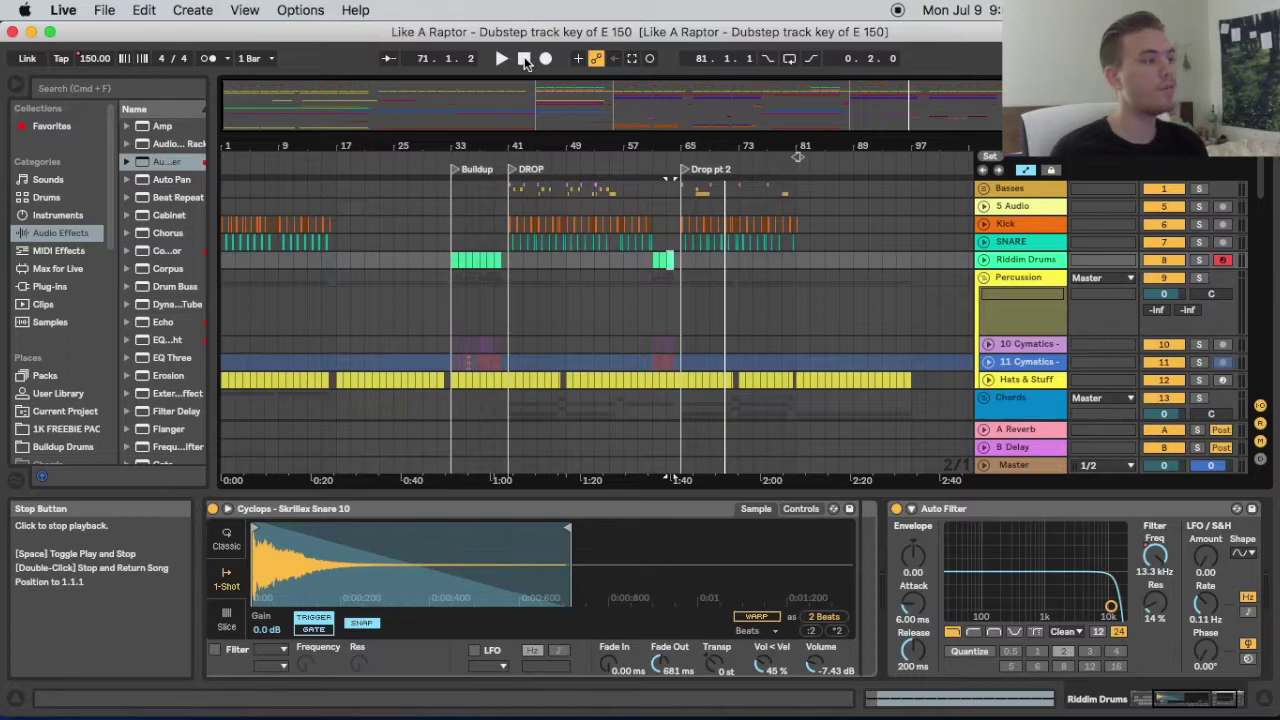
key("space")
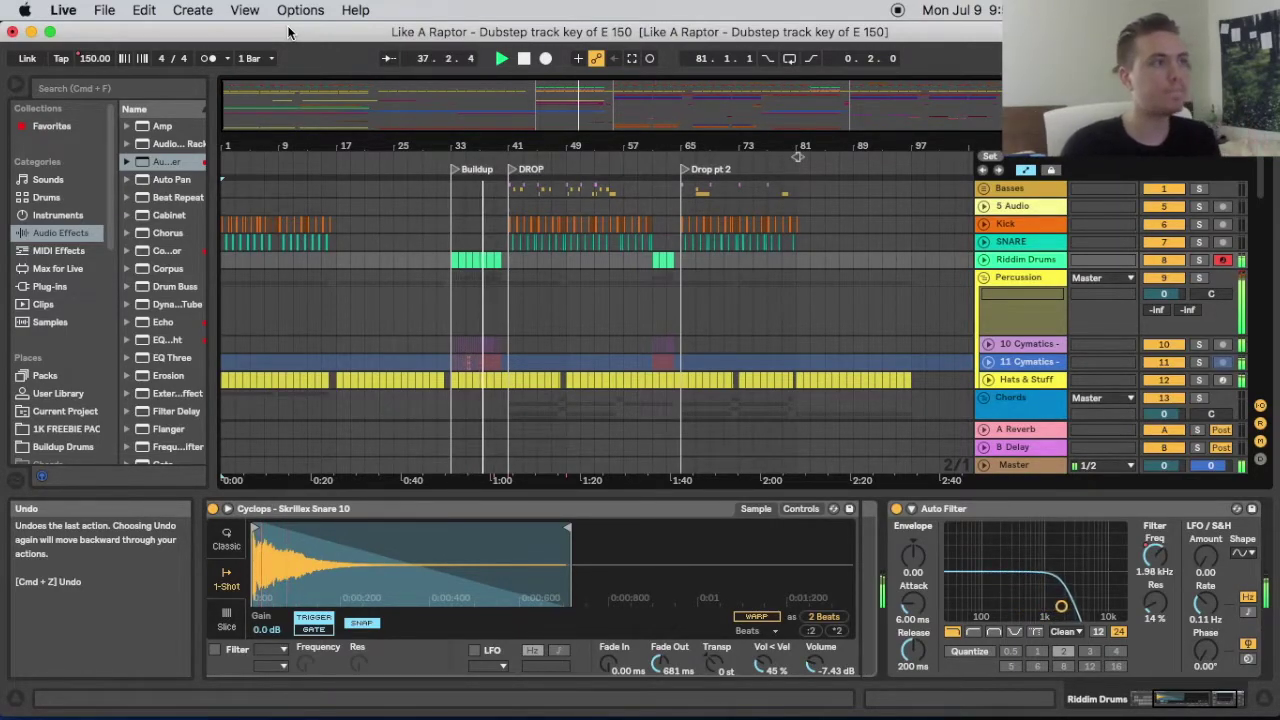
left_click_drag(563, 117, 606, 117)
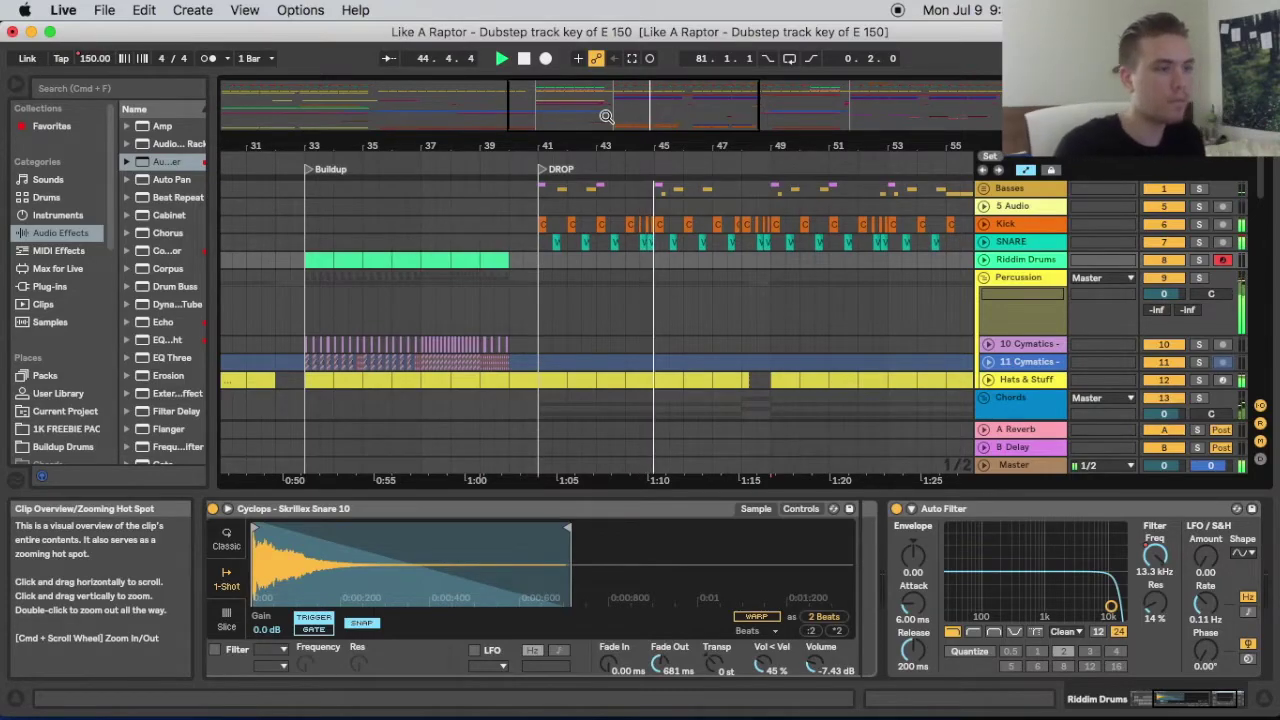
scroll(710, 268, "down", 4)
scroll(706, 238, "down", 3)
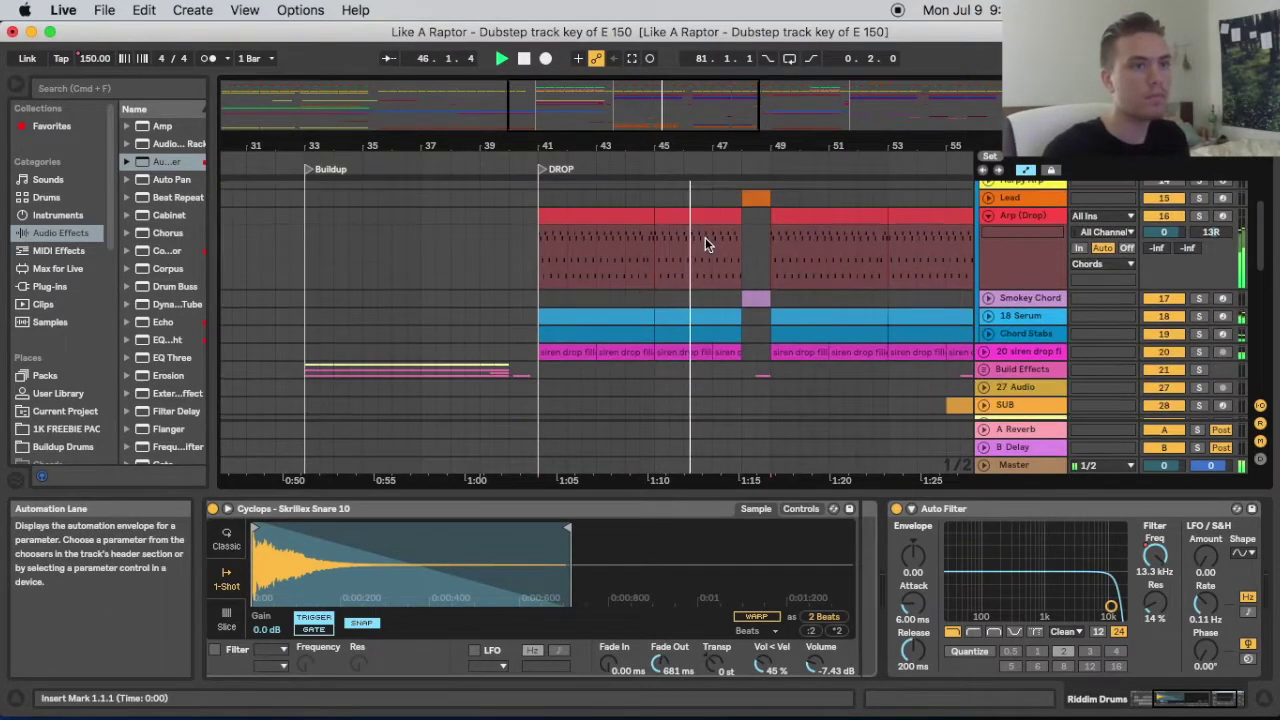
scroll(907, 301, "down", 10)
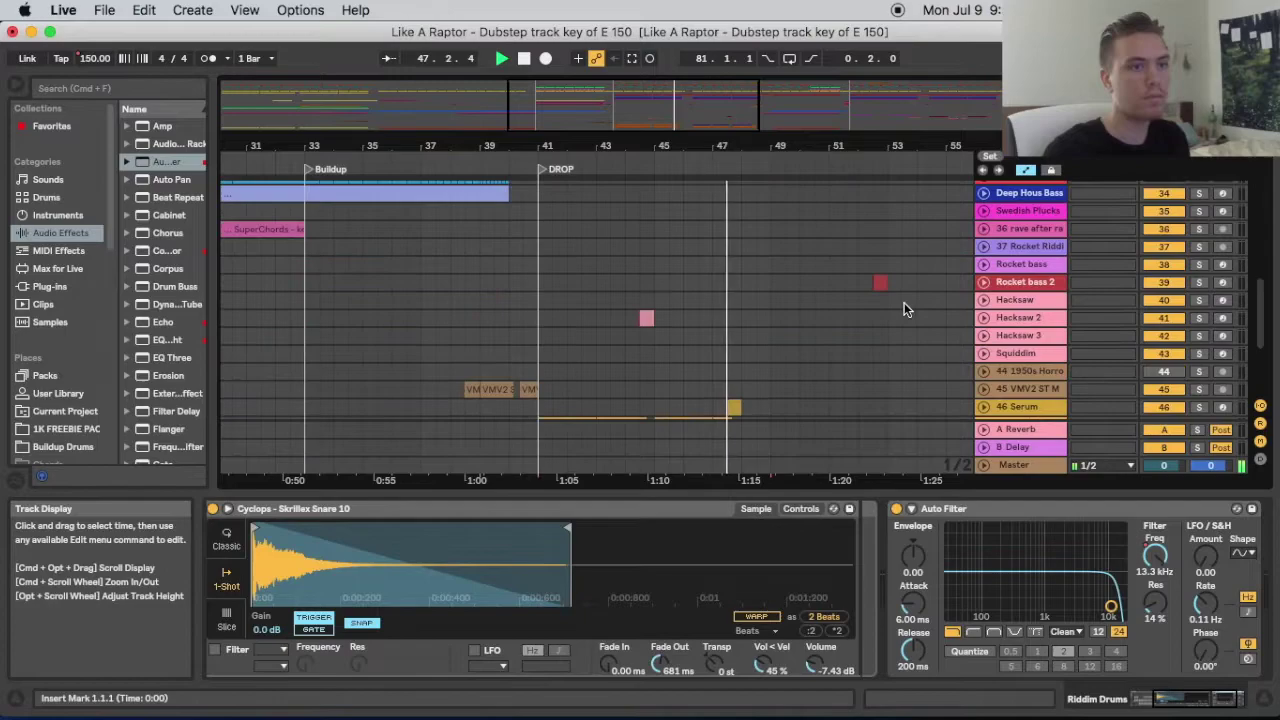
scroll(990, 295, "down", 5)
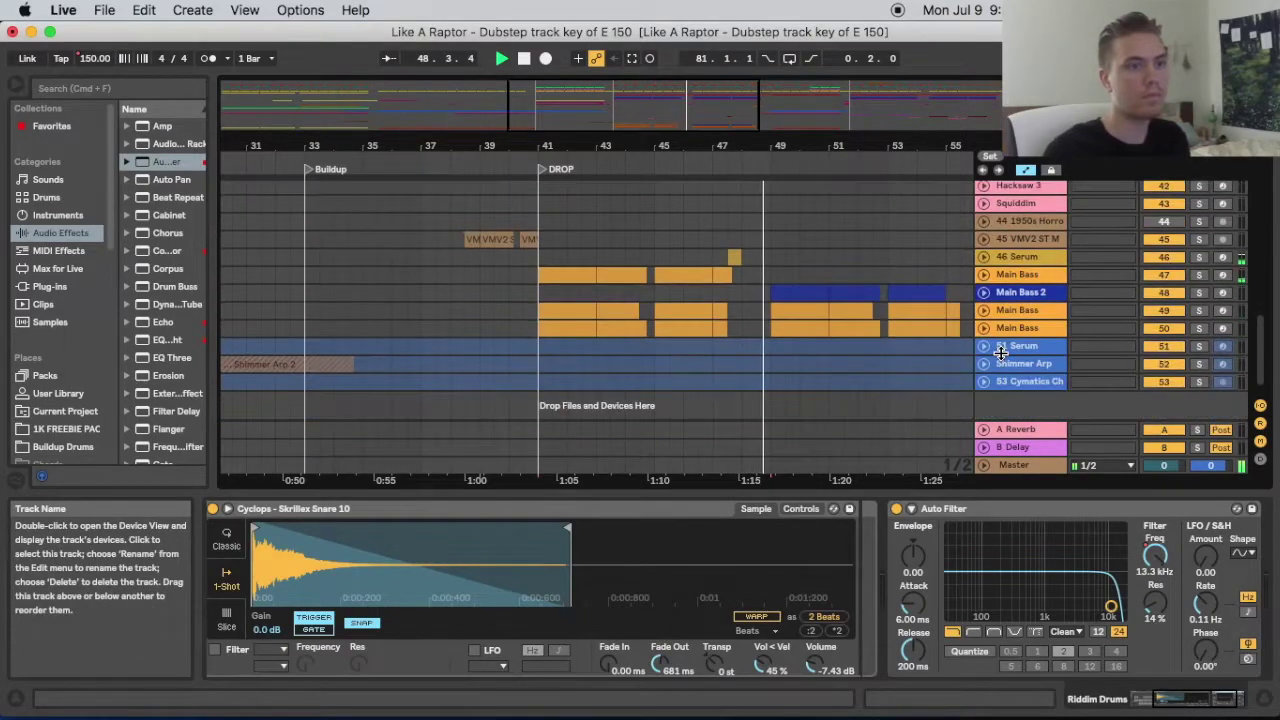
Open the Serum instrument on the Main Bass 2 track
left_click(1016, 275)
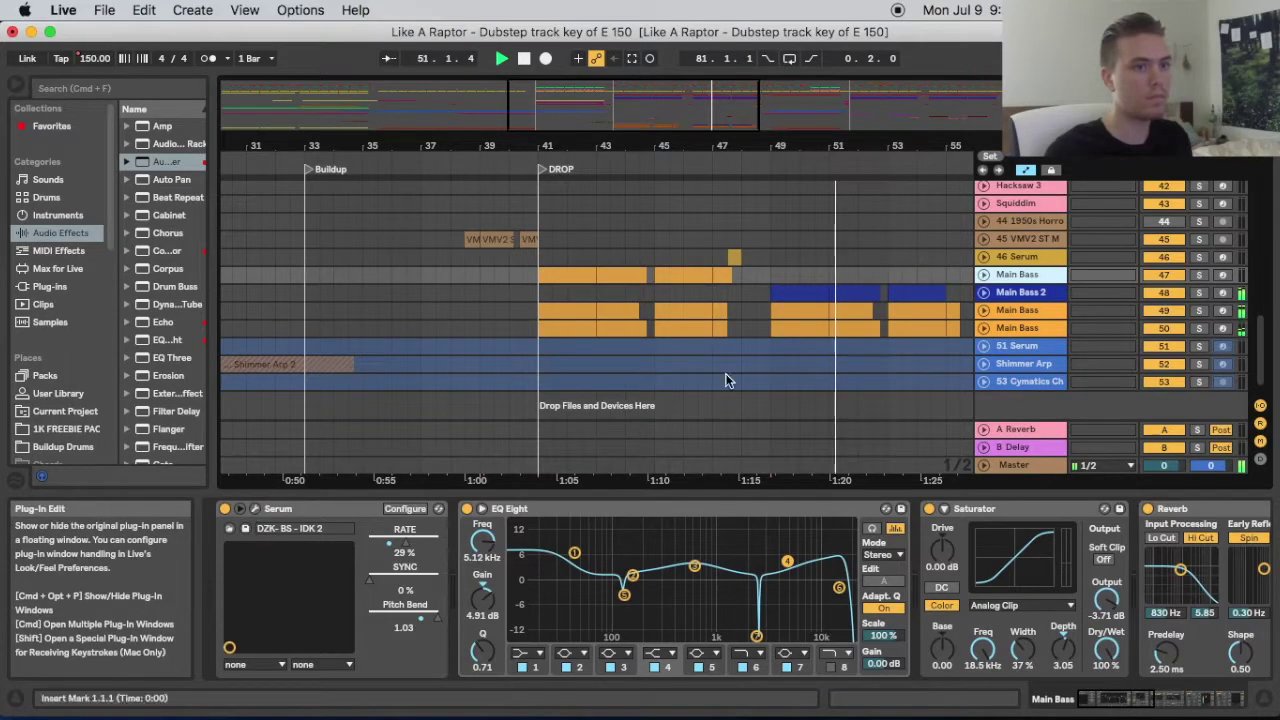
left_click(1020, 292)
left_click(241, 509)
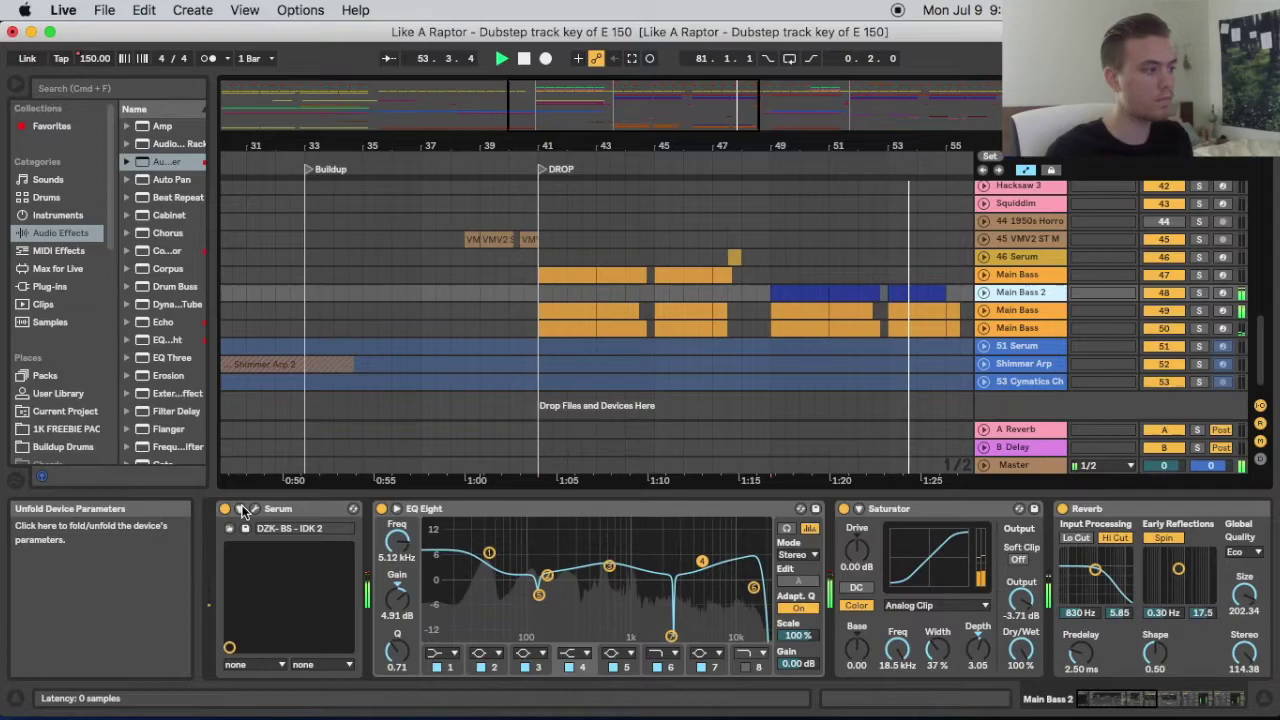
left_click(241, 509)
left_click(241, 509)
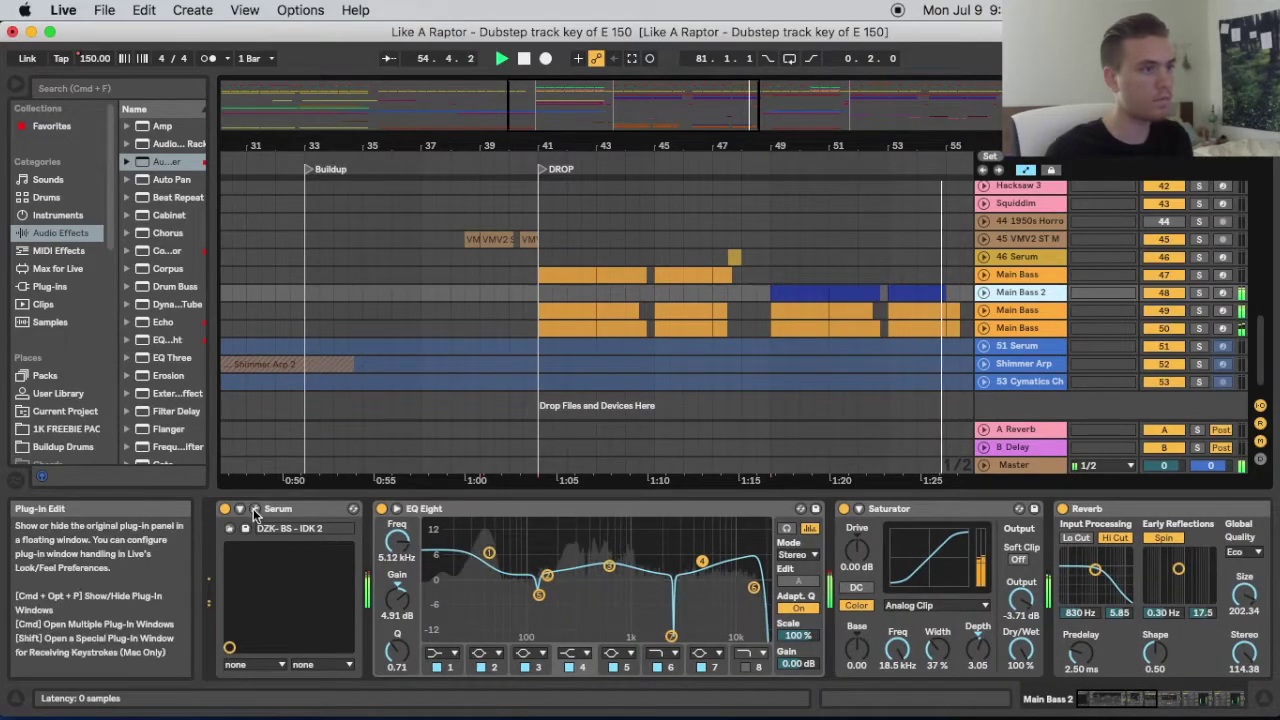
left_click(255, 513)
Scale the Main Bass 2 Serum window to 75%, move it clear of the screen edge and close it
left_click(90, 60)
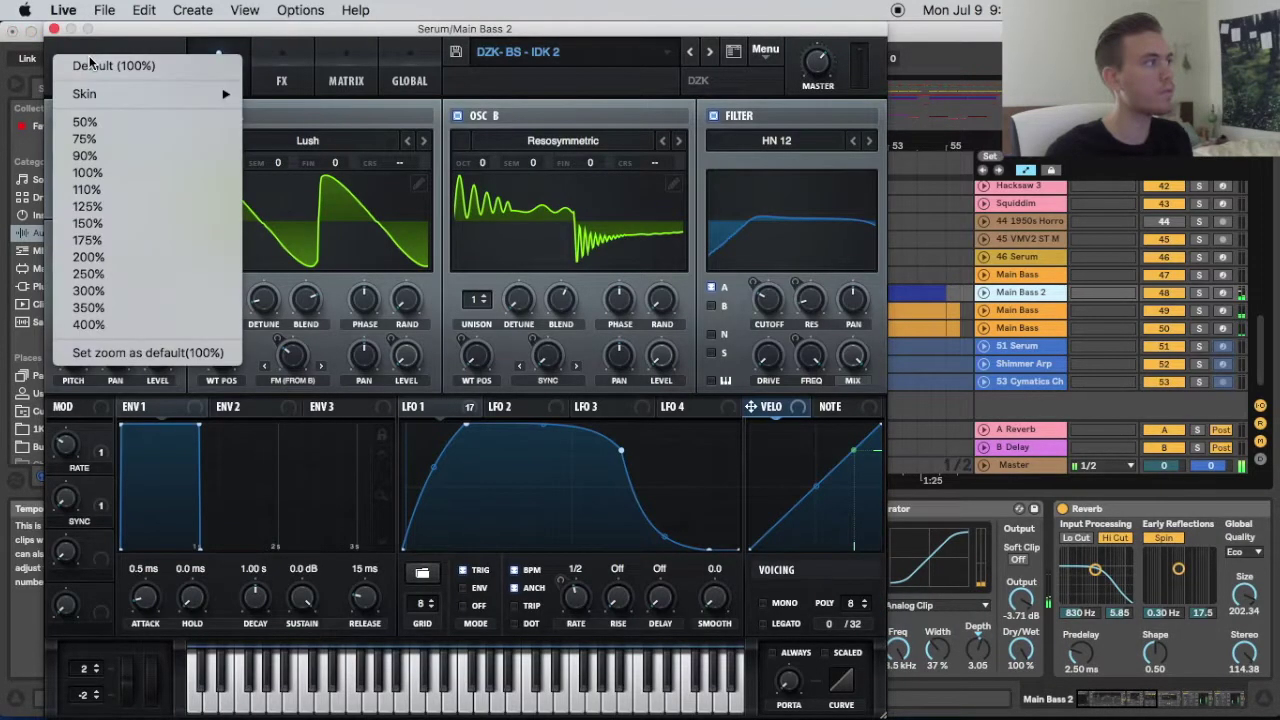
left_click(102, 138)
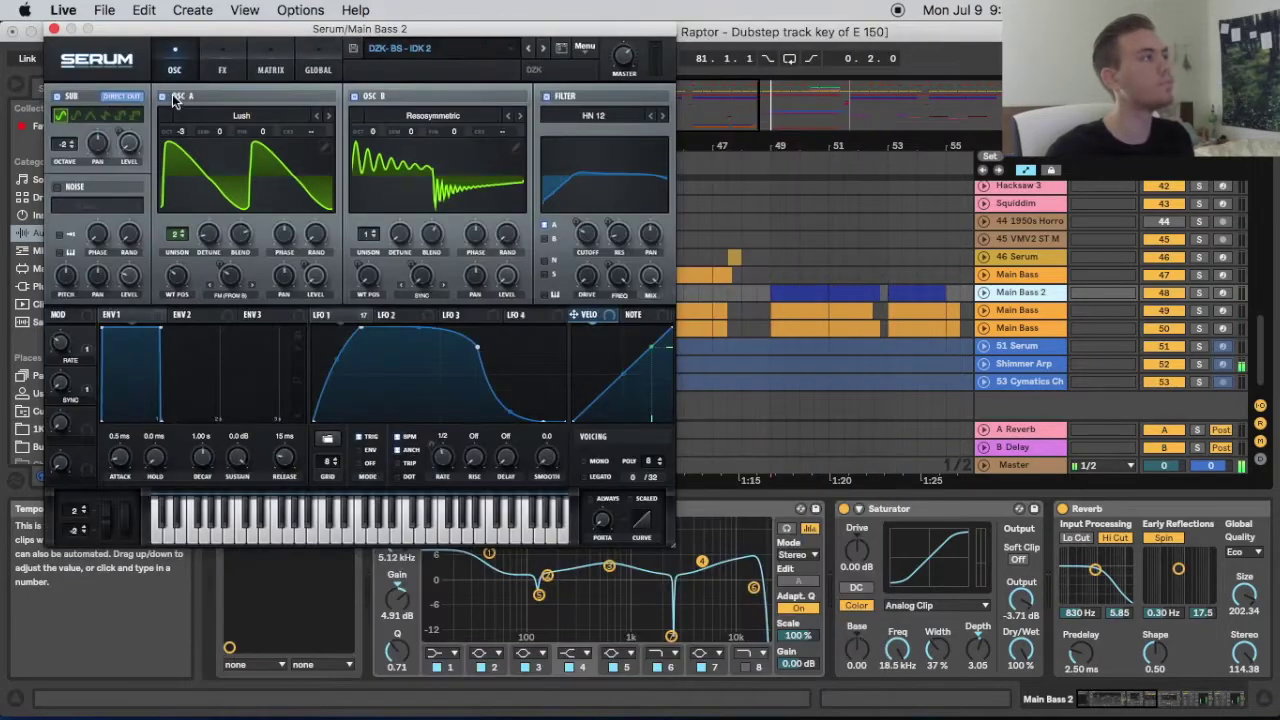
left_click_drag(166, 26, 380, 42)
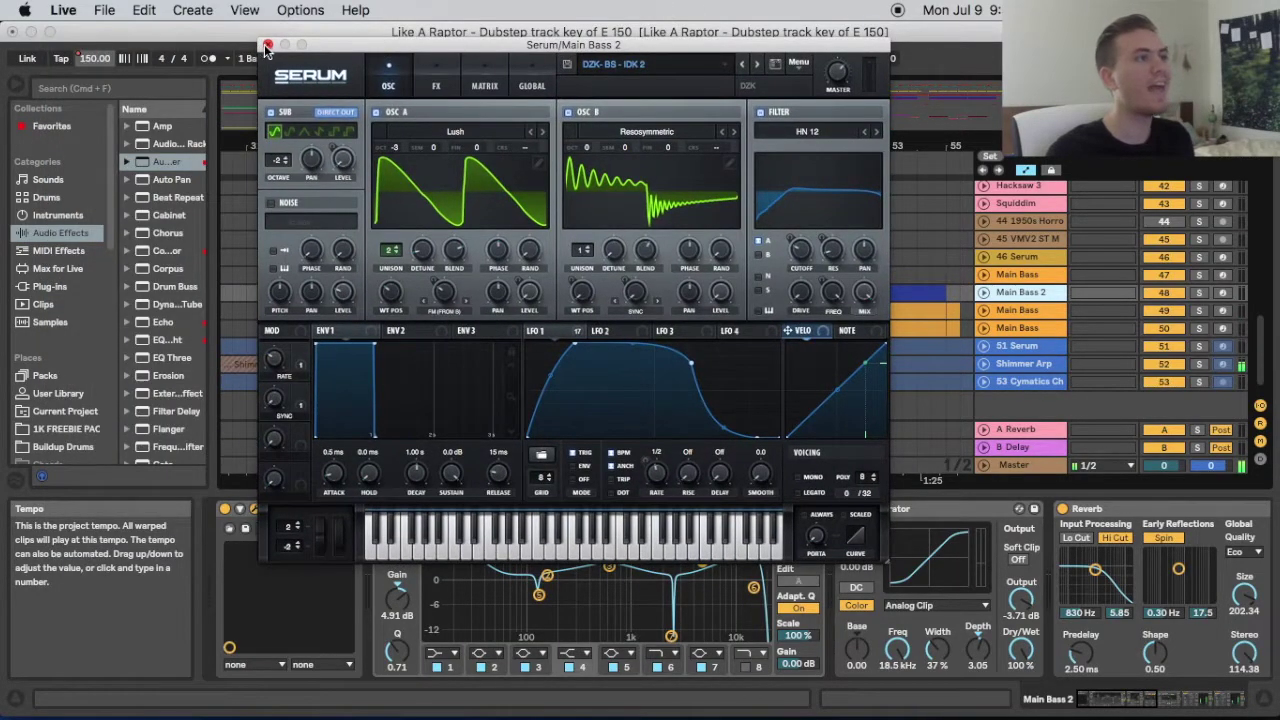
left_click(267, 45)
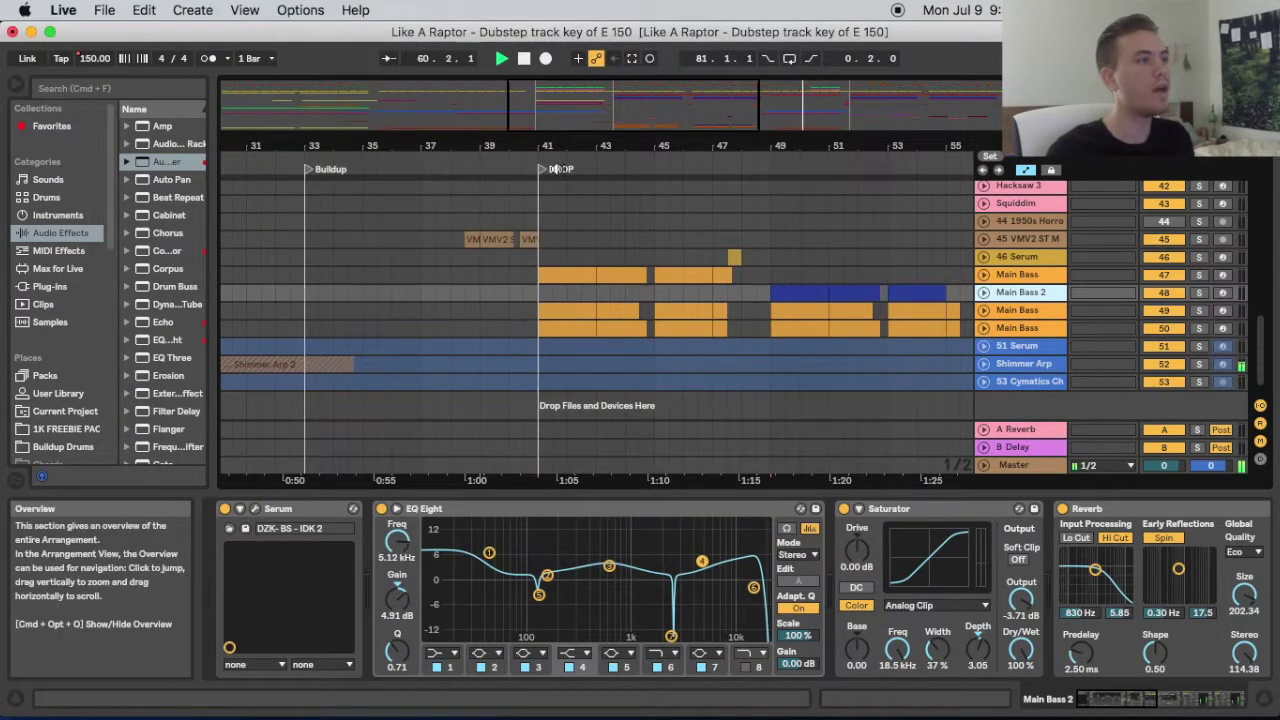
Open the Serum instrument on the Rocket bass track used in Drop pt 2, and resize and reposition its window
left_click_drag(723, 106, 946, 105)
scroll(739, 353, "up", 5)
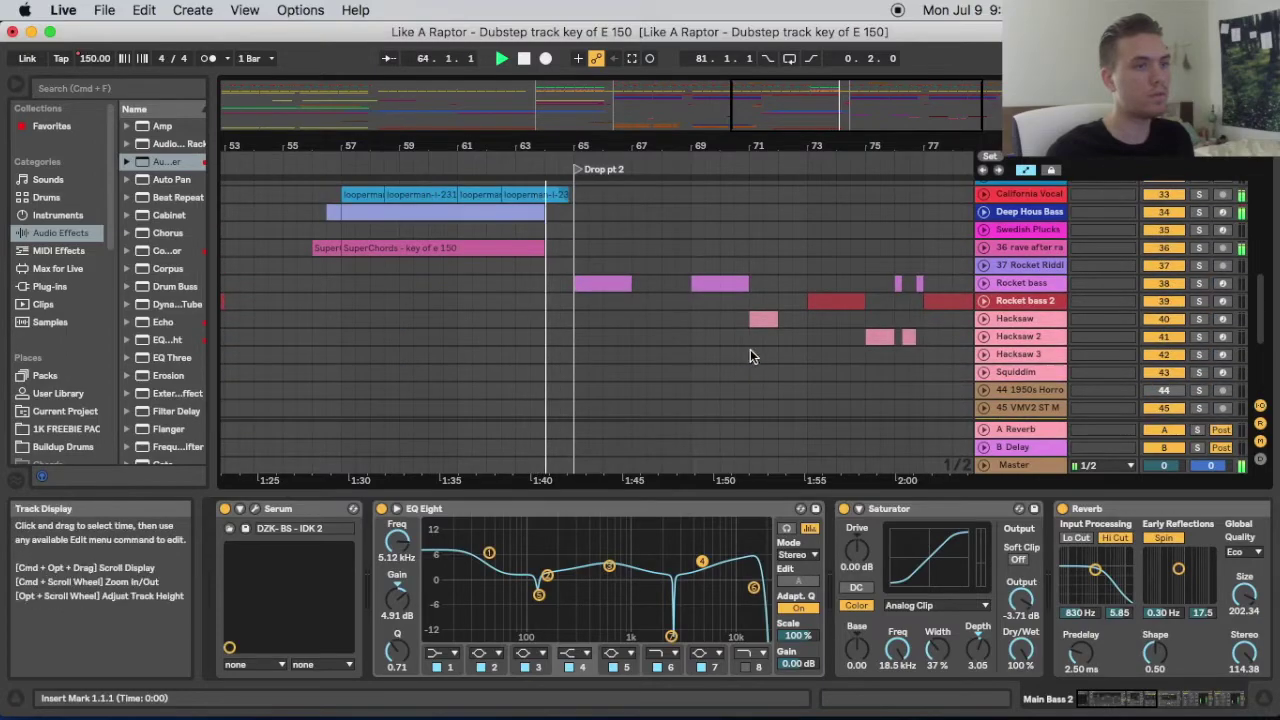
left_click(1020, 283)
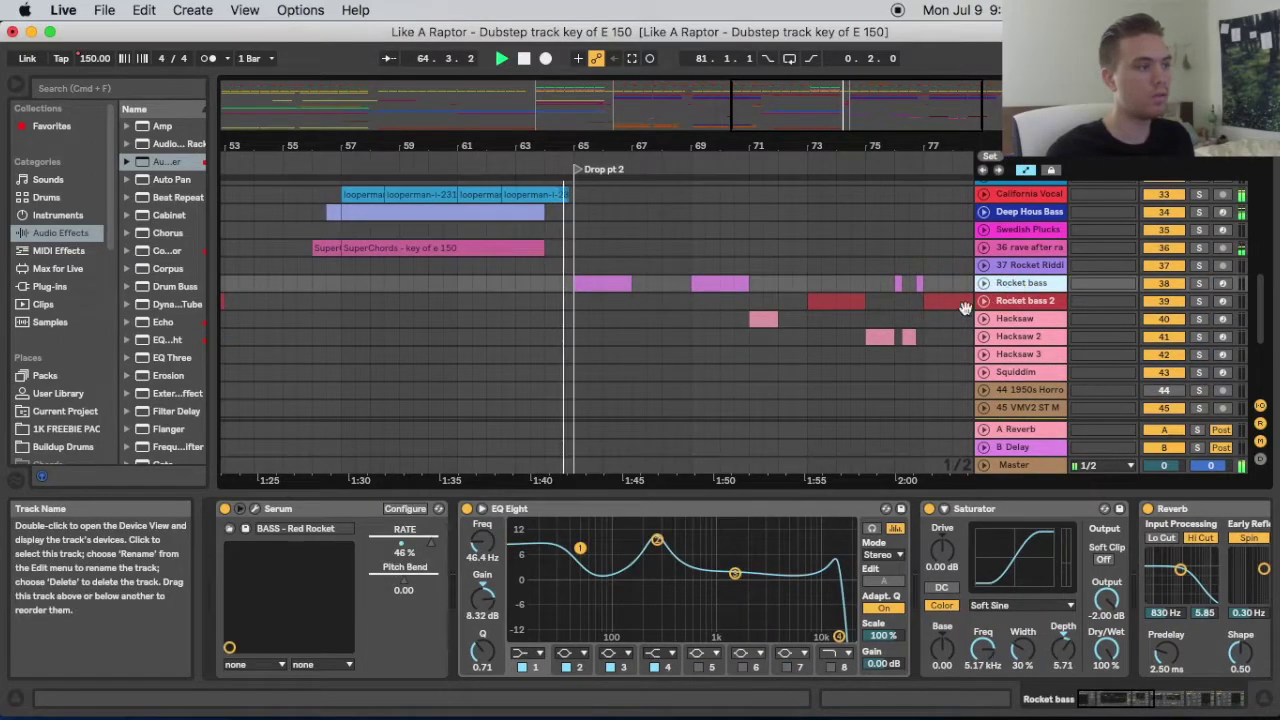
left_click(256, 509)
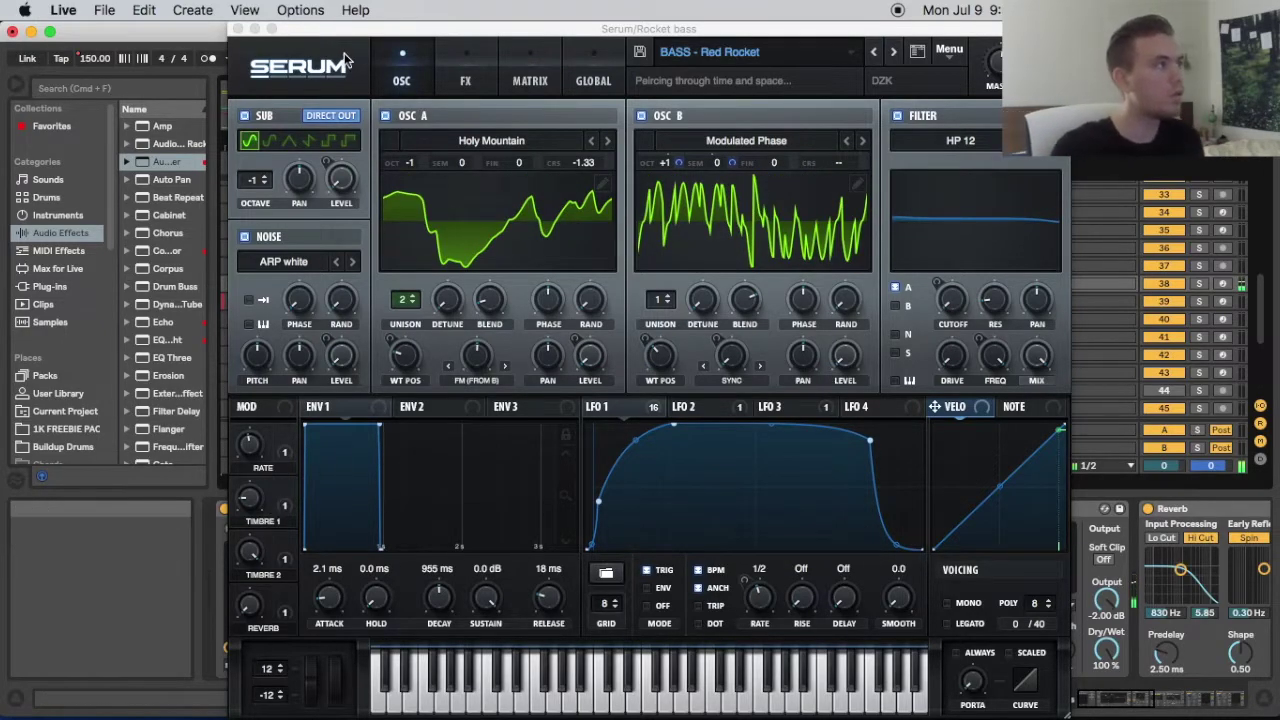
left_click(240, 58)
left_click(289, 139)
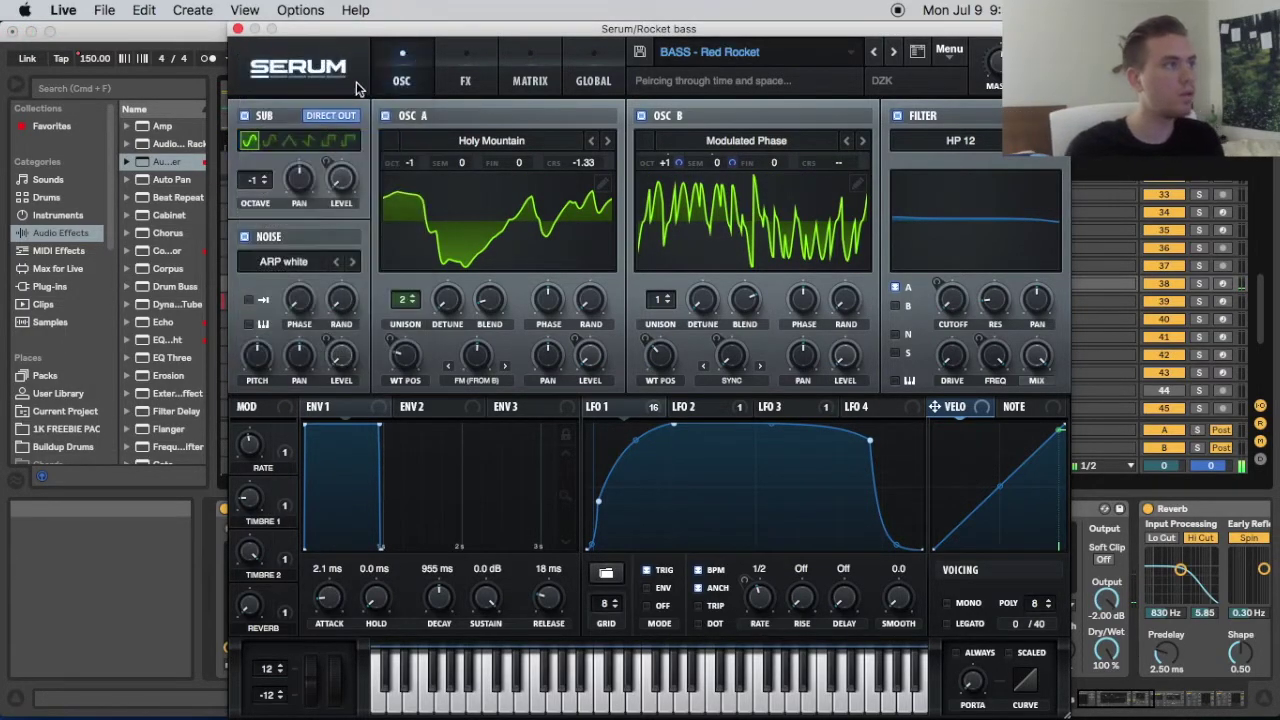
left_click_drag(412, 29, 482, 88)
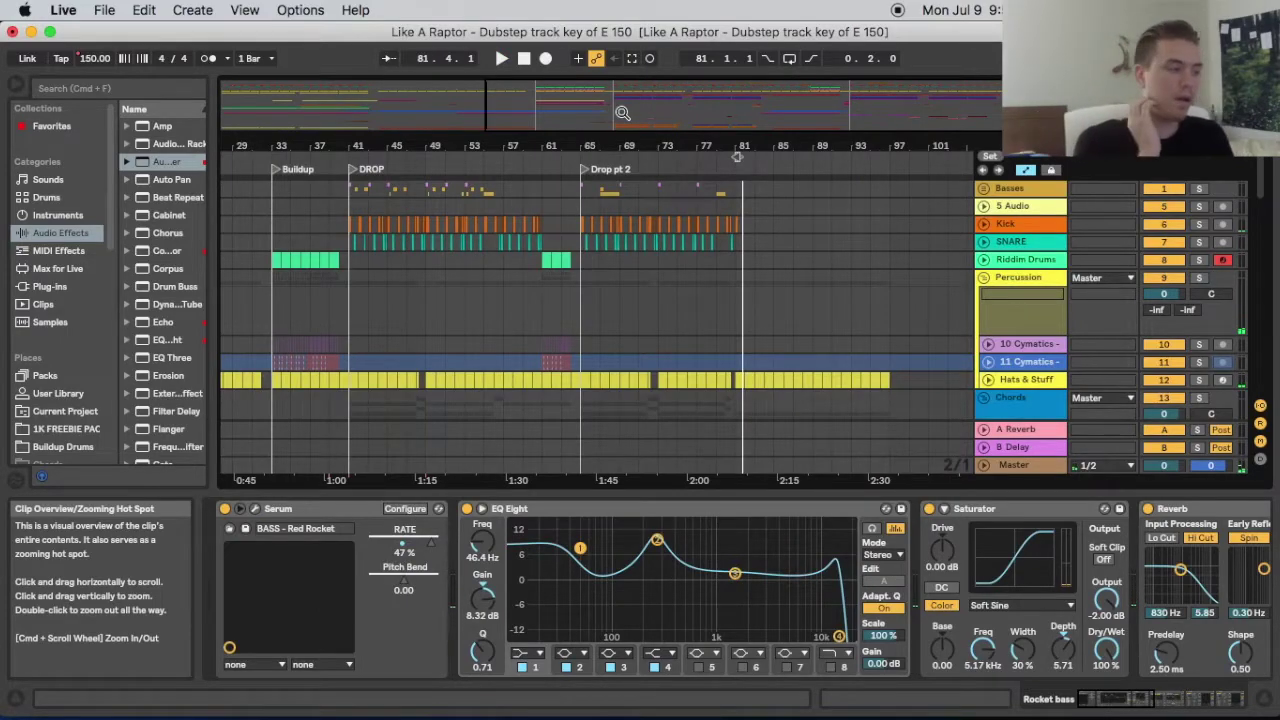
Arm the first Main Bass track for recording and lower the computer keyboard octave to C2 to D3
scroll(539, 304, "down", 10)
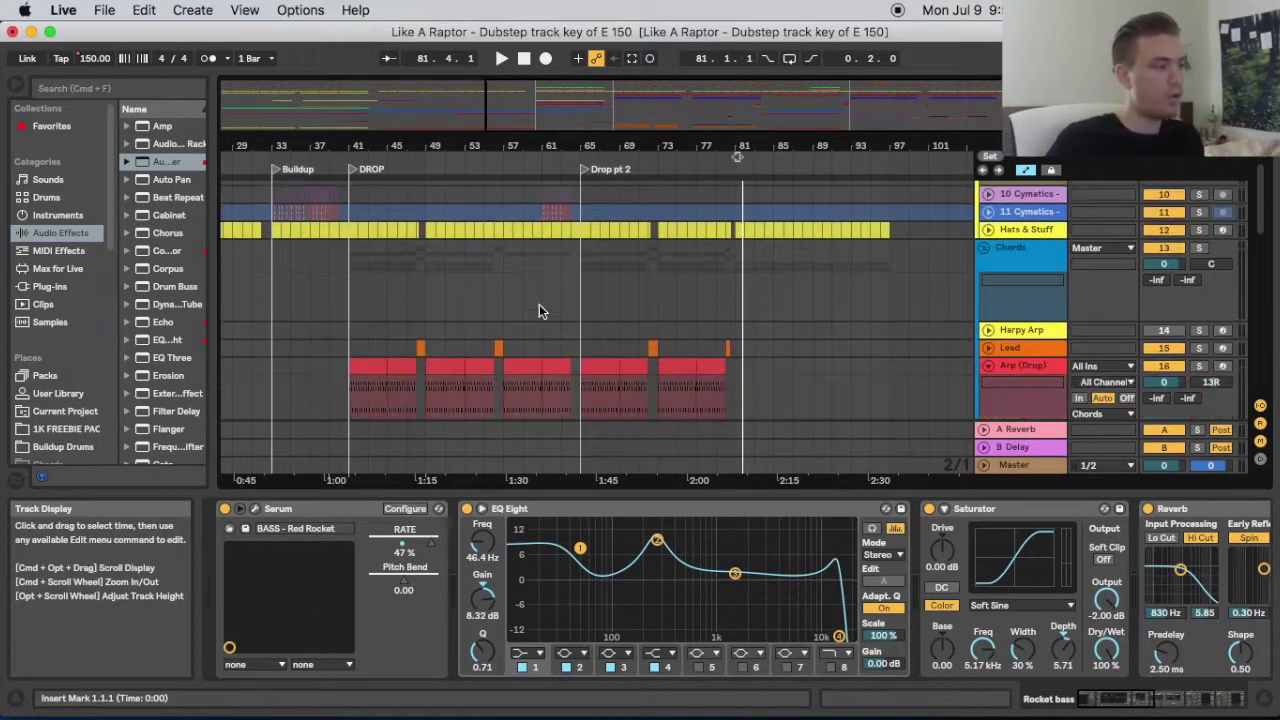
scroll(468, 279, "down", 10)
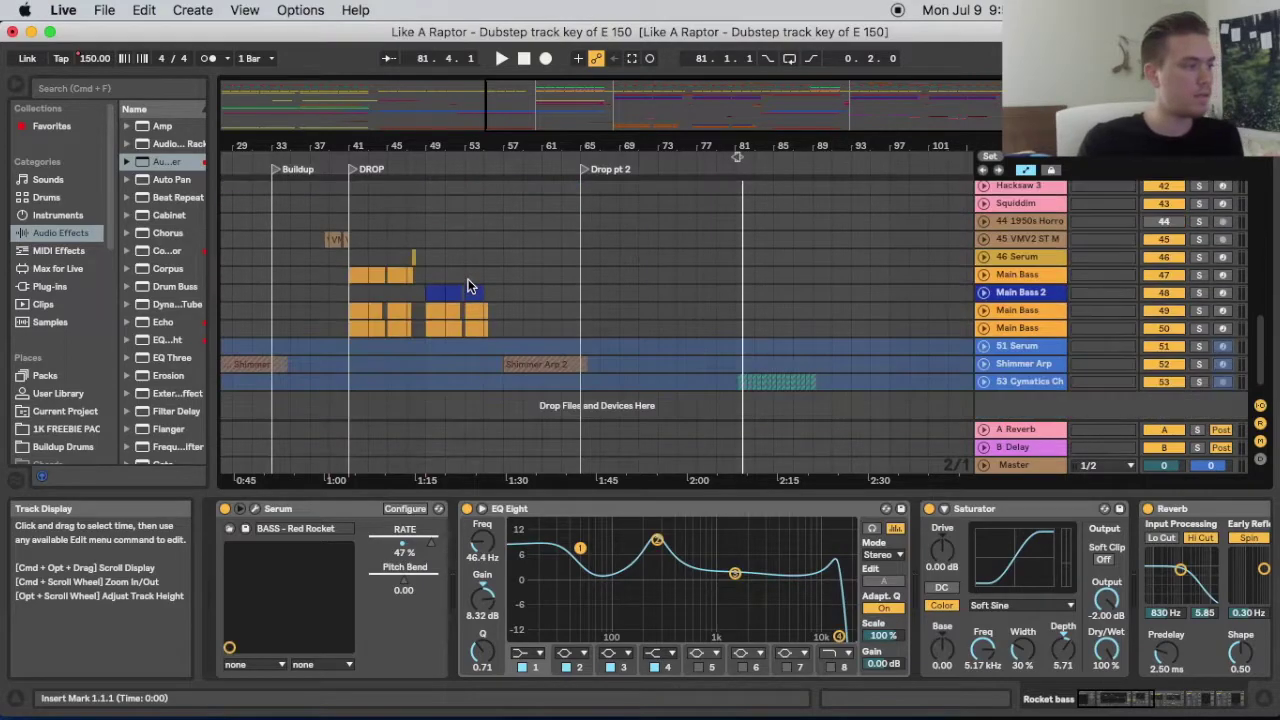
left_click(1005, 266)
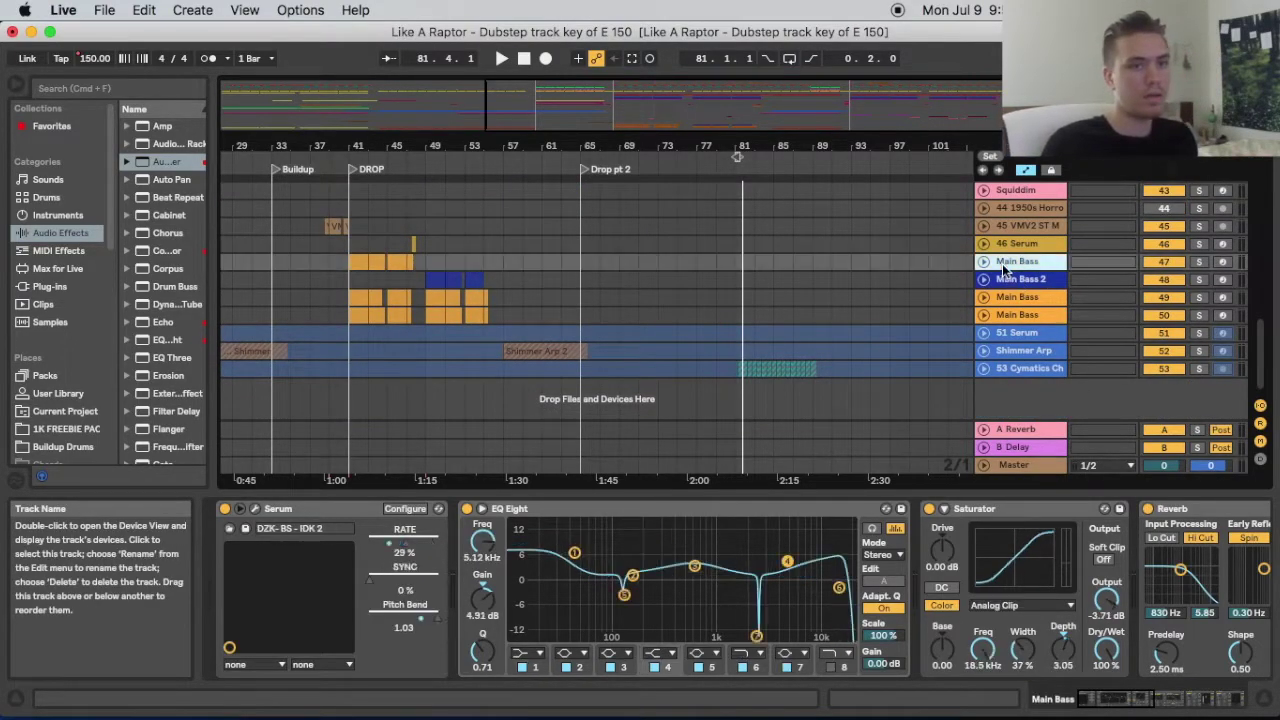
left_click(1222, 262)
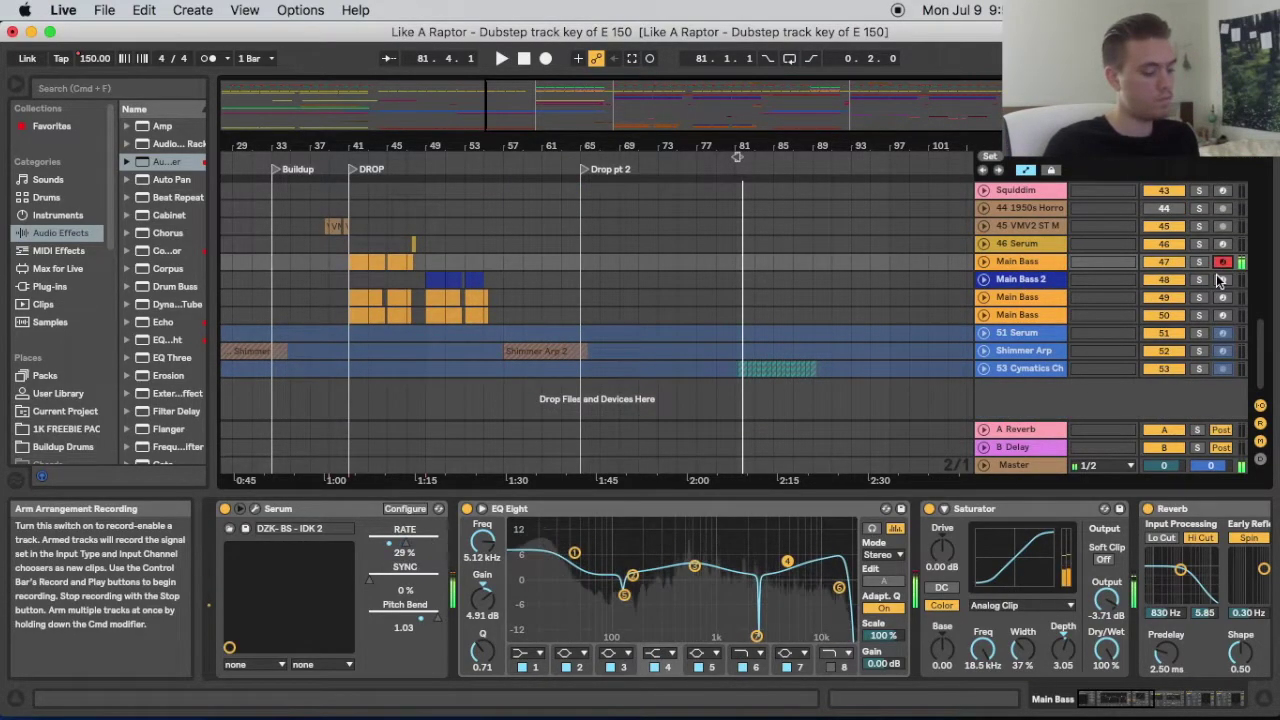
key("z")
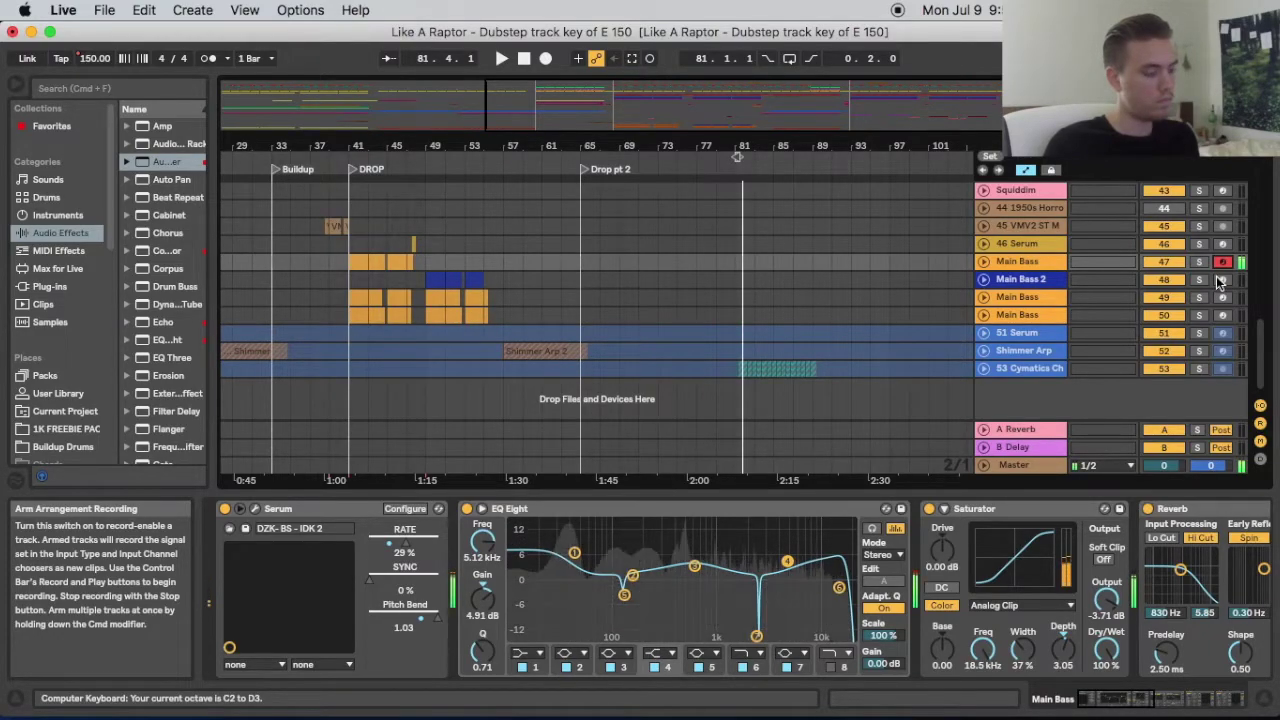
Open the Serum instrument on the armed Main Bass track, scale its window to 75% and reposition it
left_click(256, 510)
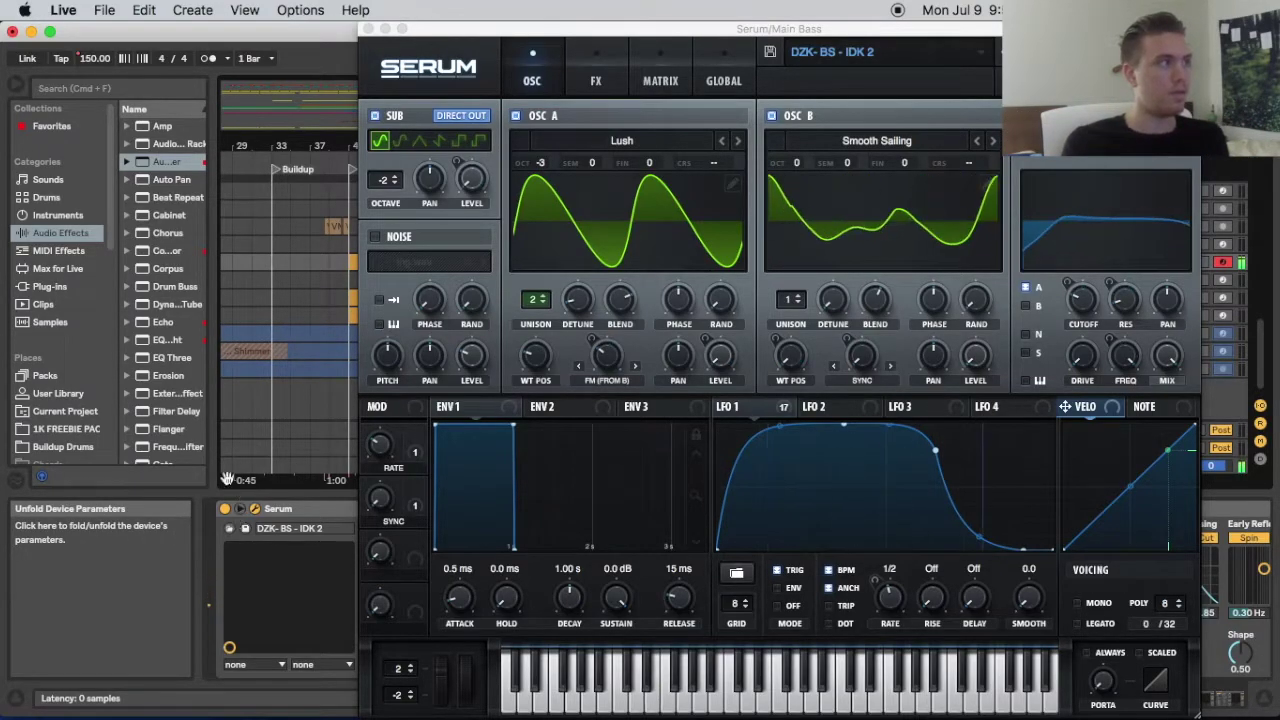
left_click(395, 178)
left_click(394, 184)
left_click(394, 184)
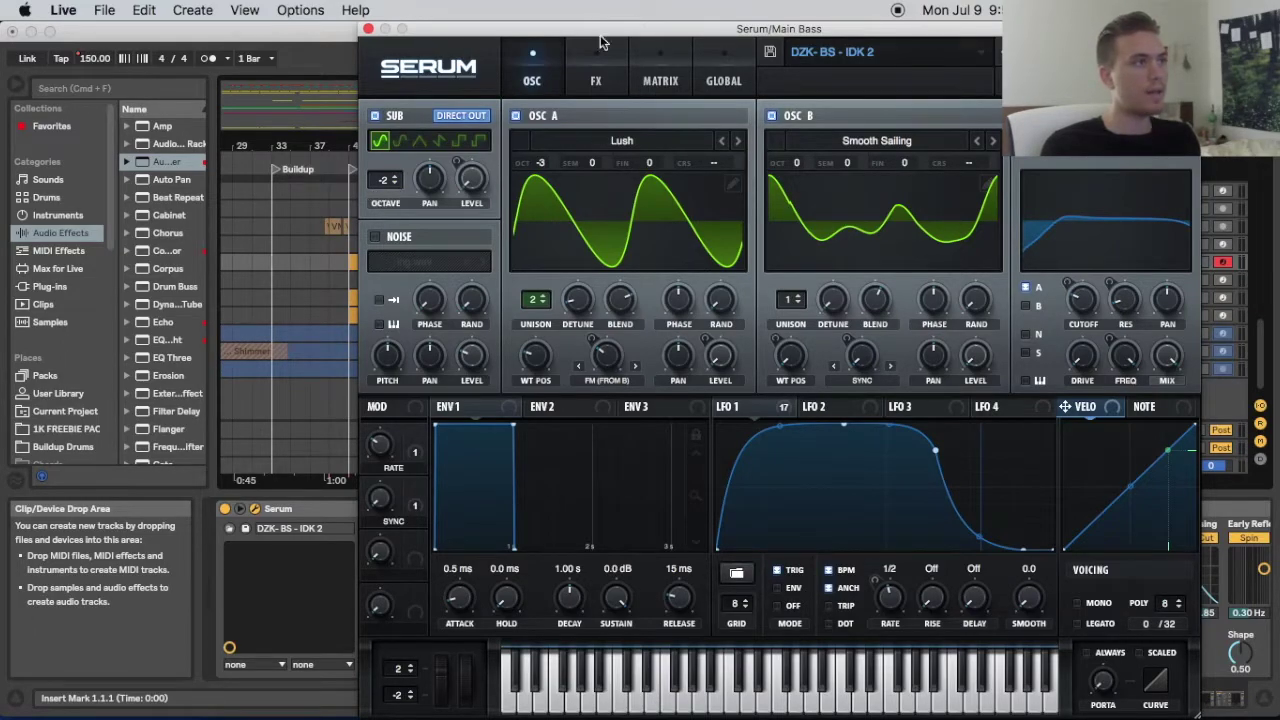
left_click_drag(600, 28, 556, 28)
left_click(418, 74)
mouse_move(398, 105)
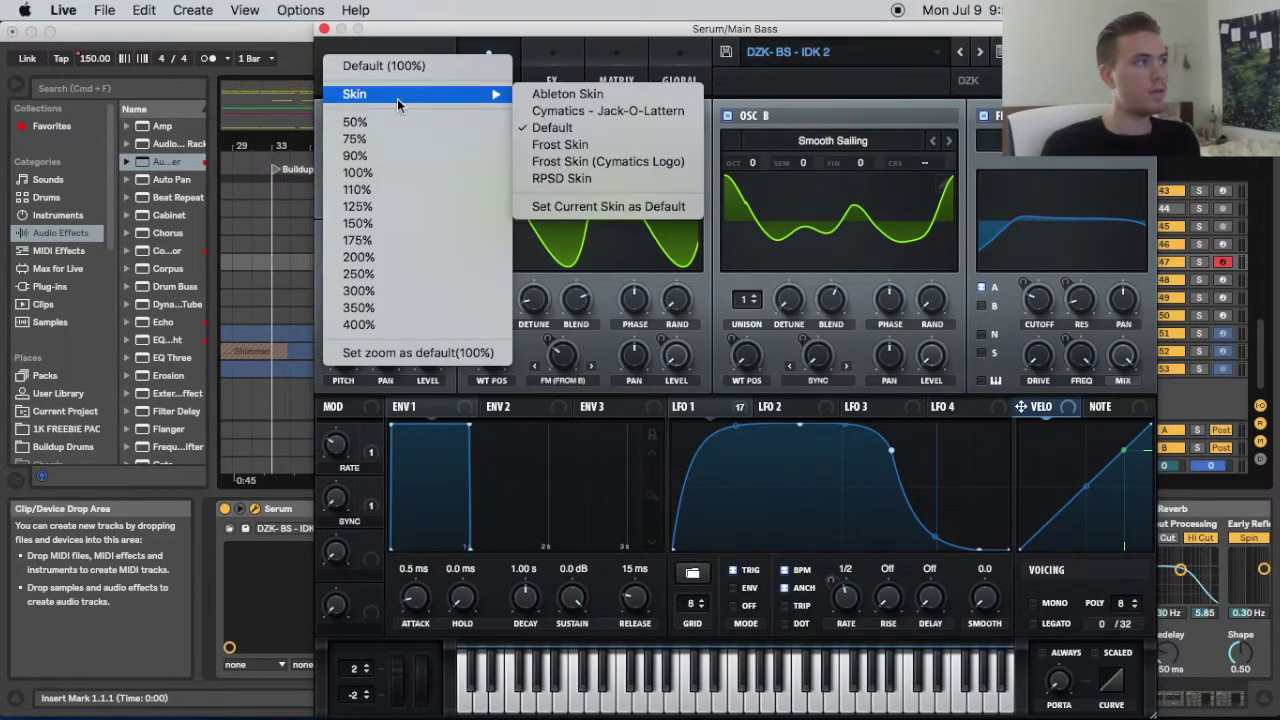
left_click(378, 137)
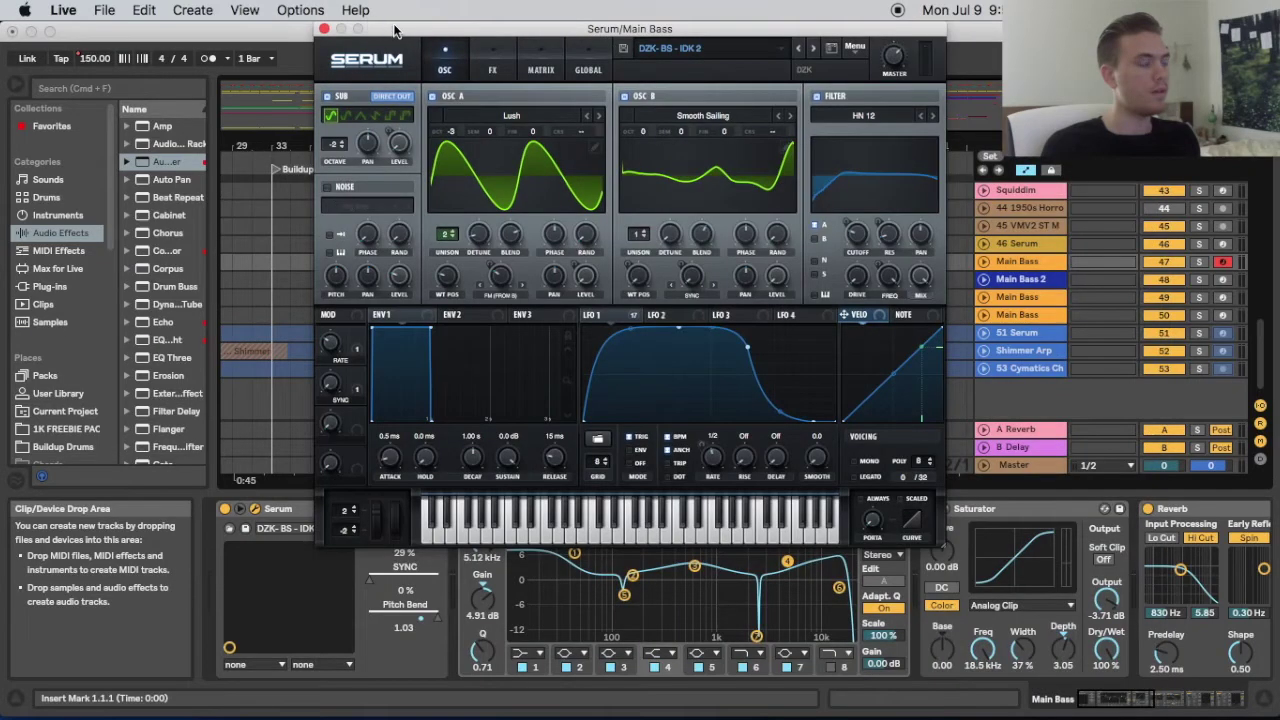
left_click_drag(394, 29, 396, 61)
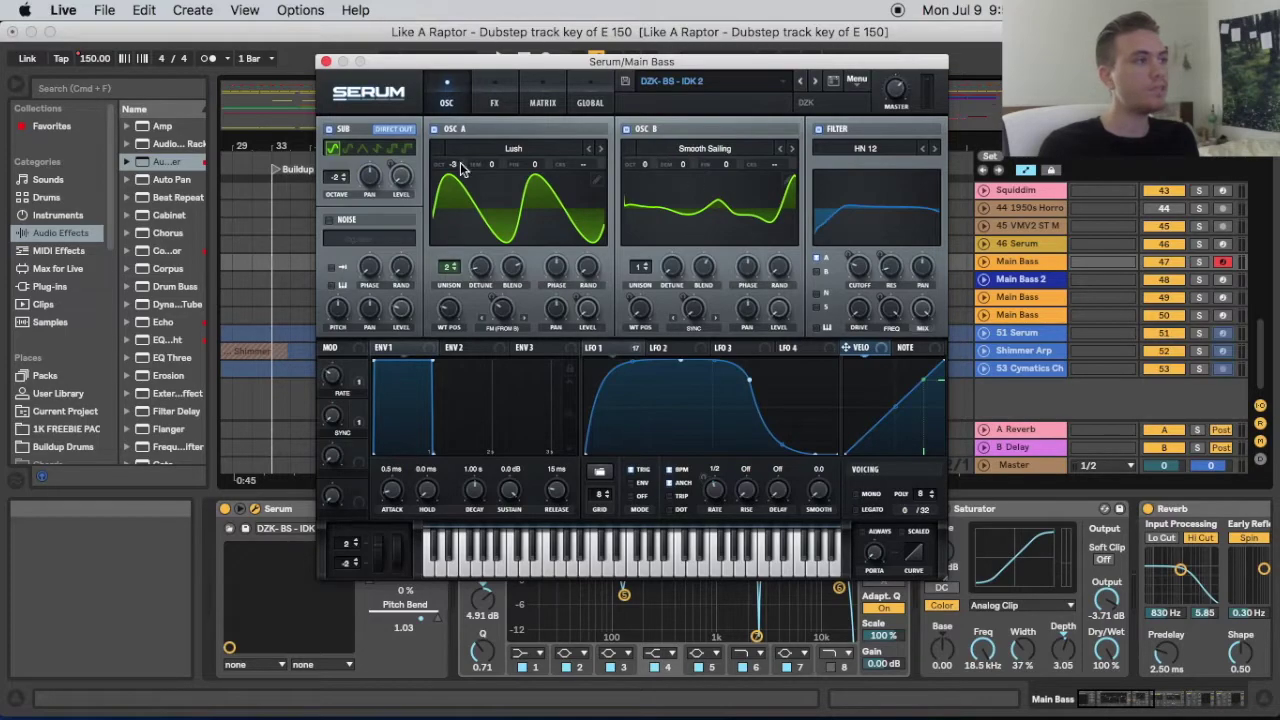
Browse the user wavetables for OSC B, including Cymatics - Xfer Serum Starter Pack Wavetables, and for OSC A, keeping both current wavetables
left_click(753, 150)
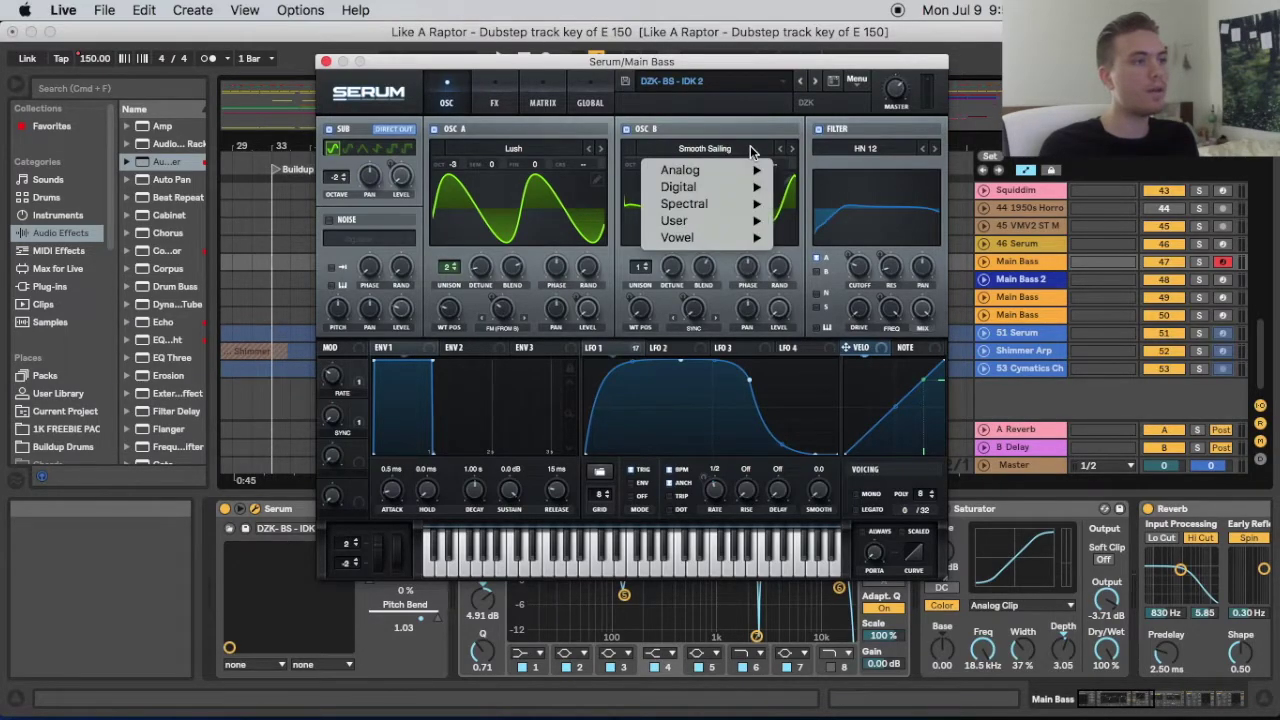
mouse_move(729, 220)
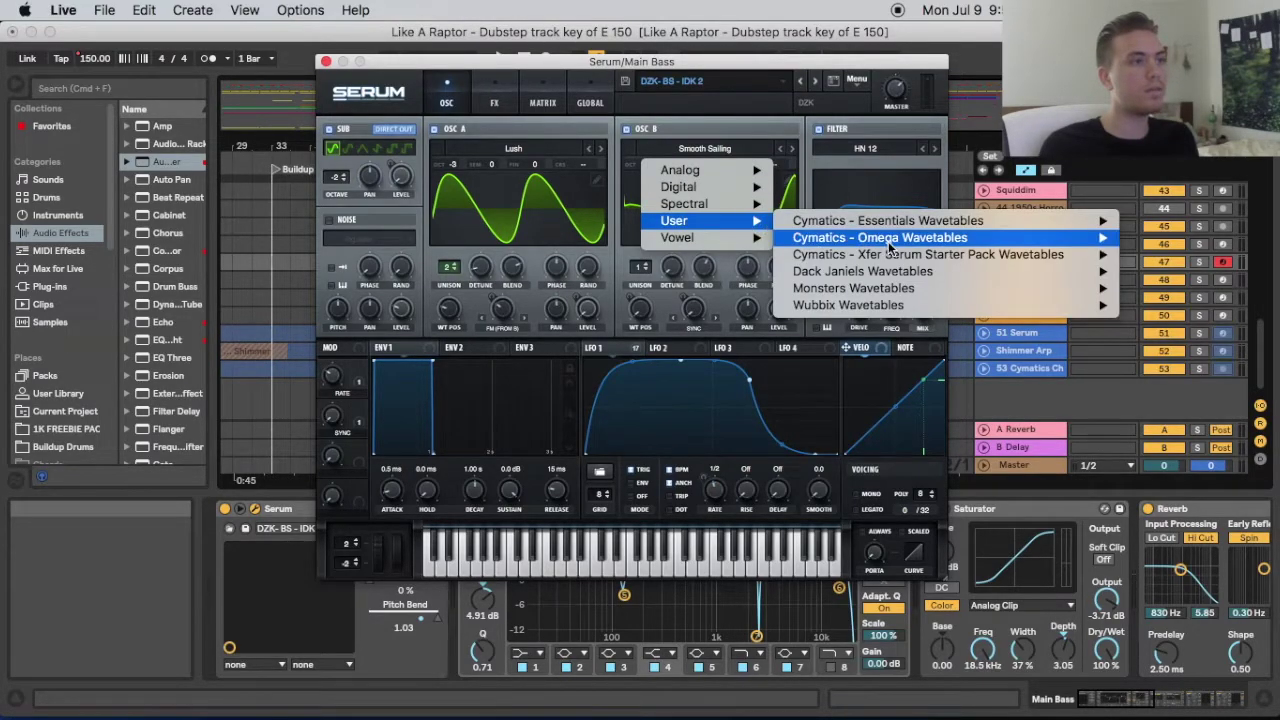
mouse_move(893, 258)
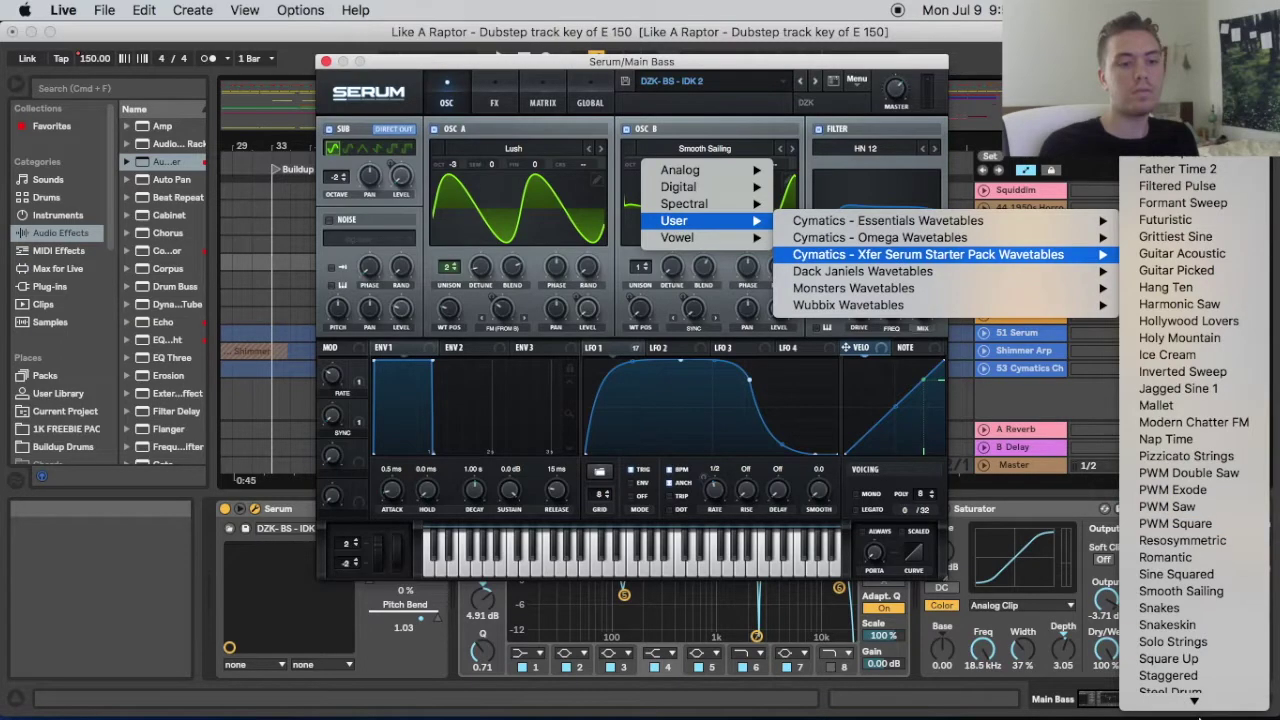
left_click(593, 64)
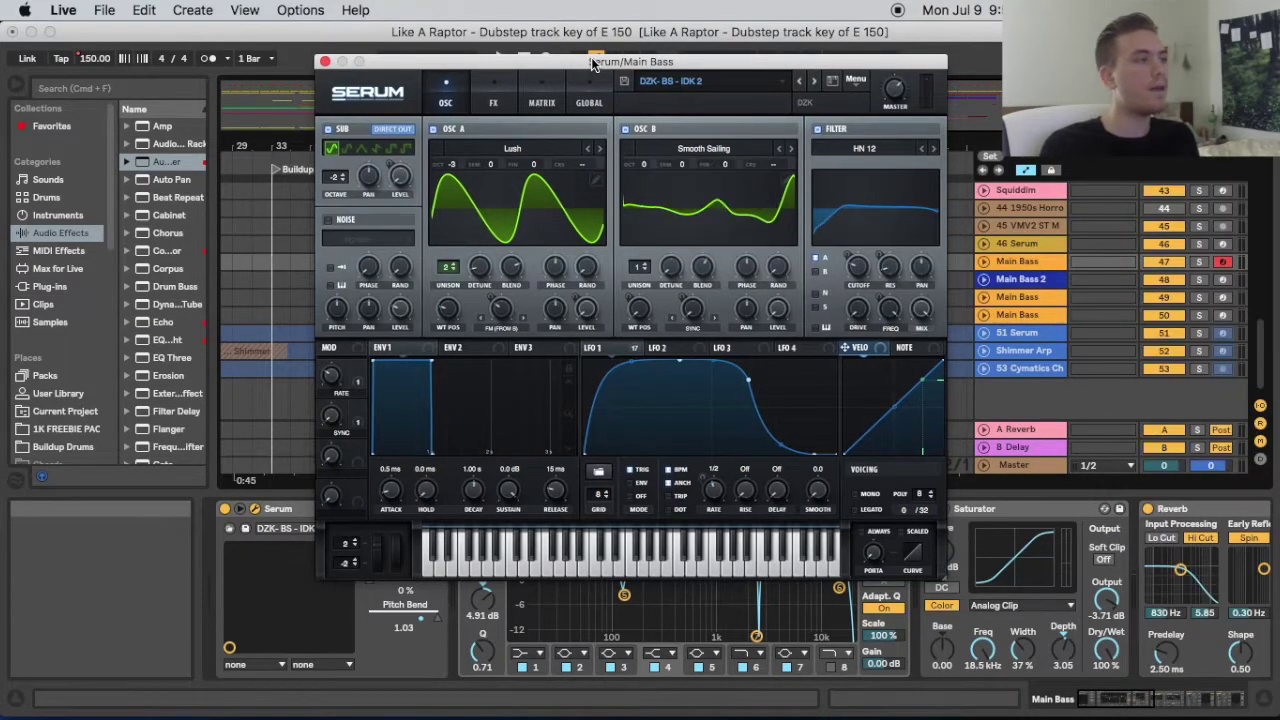
left_click_drag(593, 64, 569, 76)
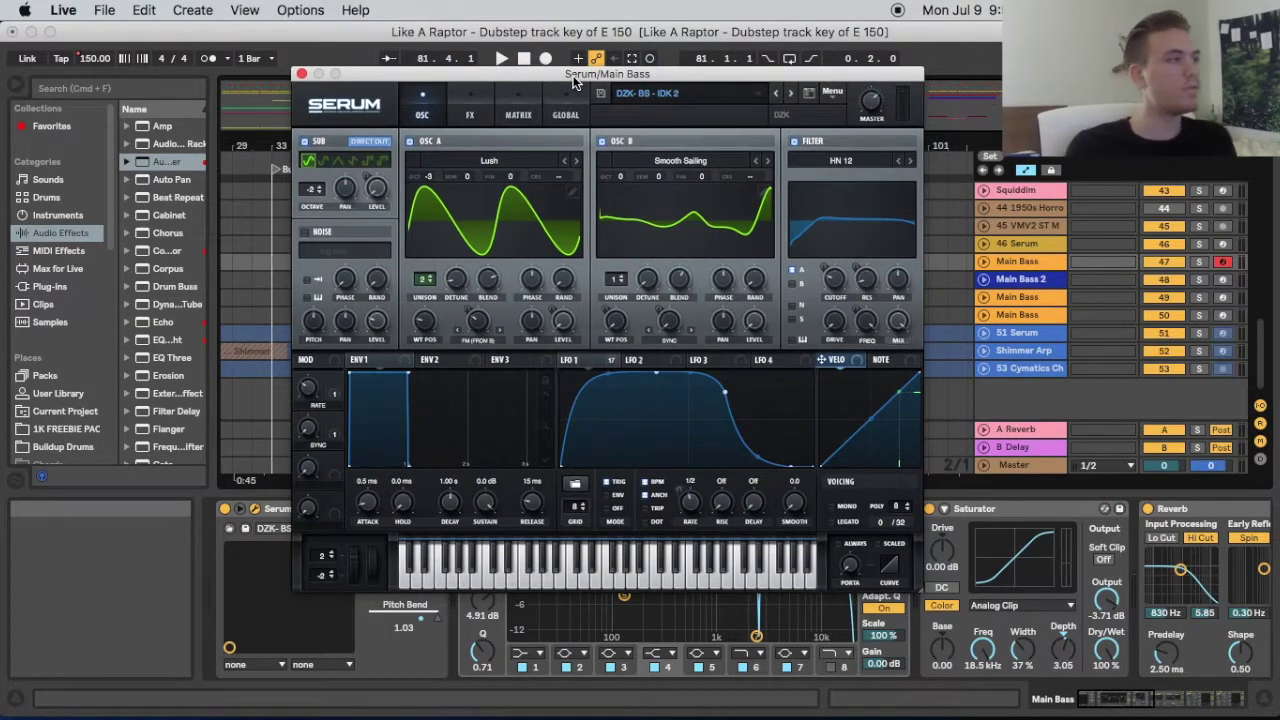
left_click(483, 168)
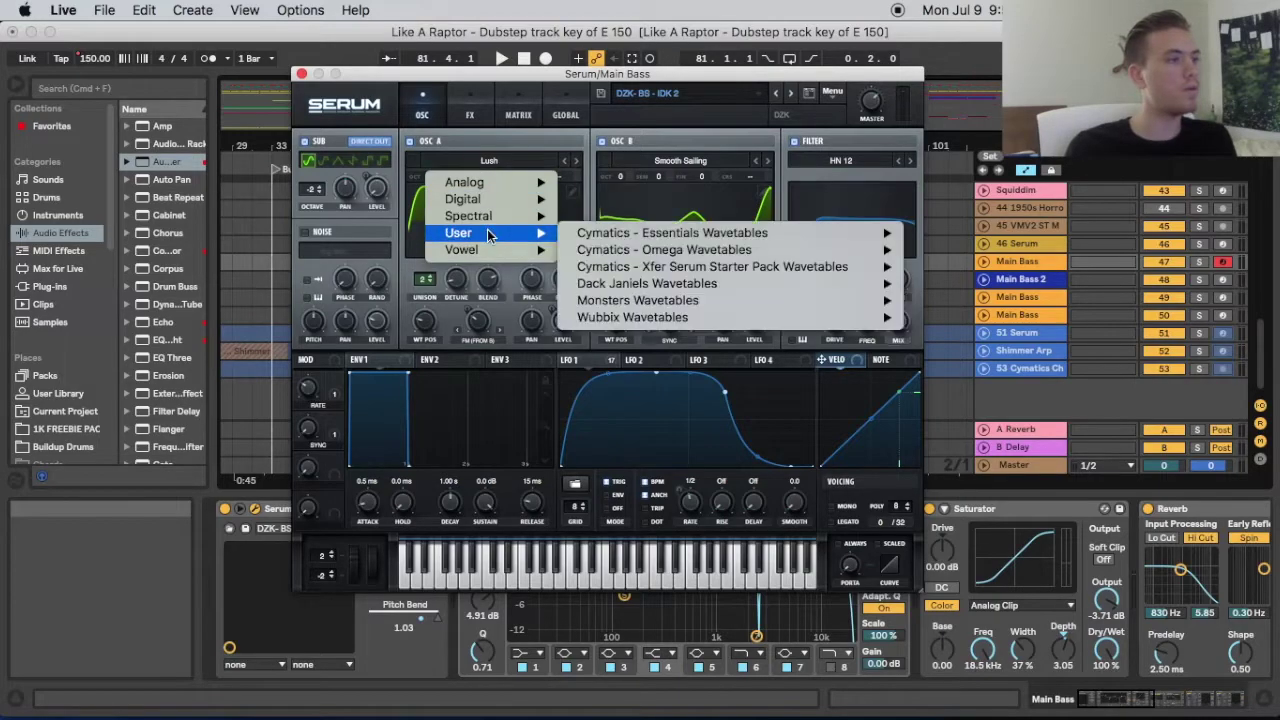
left_click(443, 314)
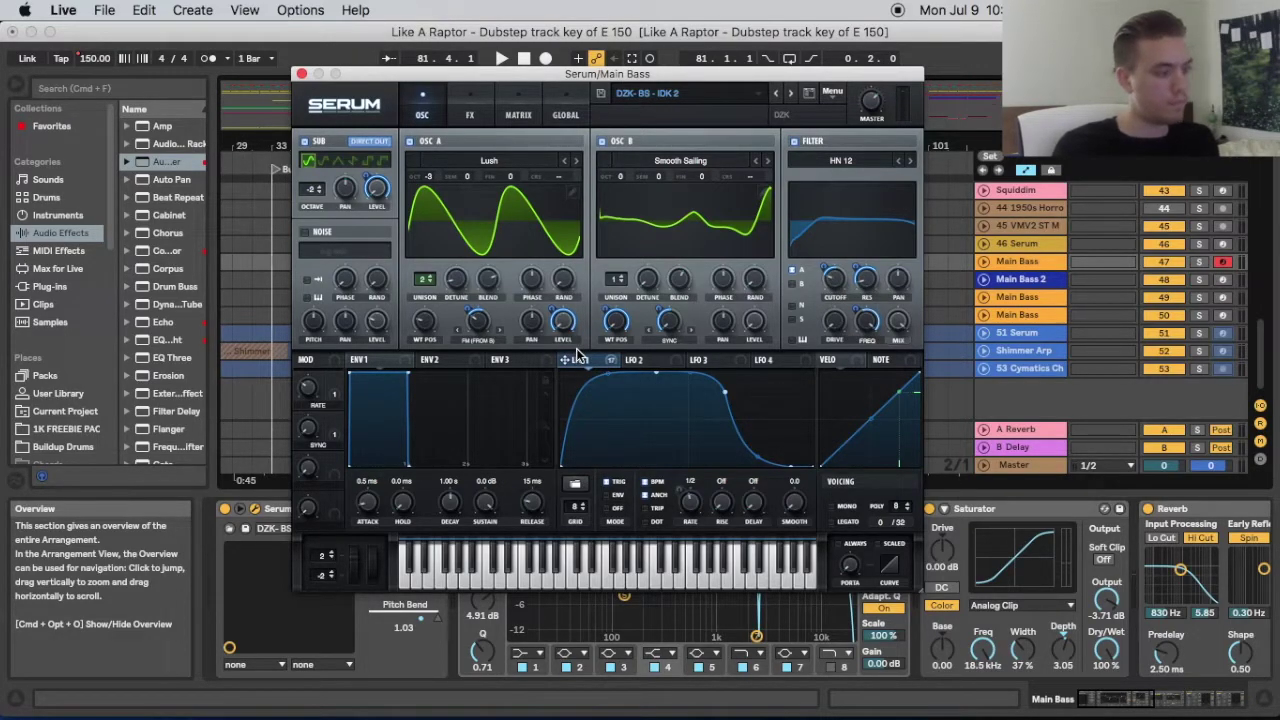
Examine the Main Bass patch's FX rack, comparing the sound with the compressor and the EQ bypassed and active
left_click(470, 116)
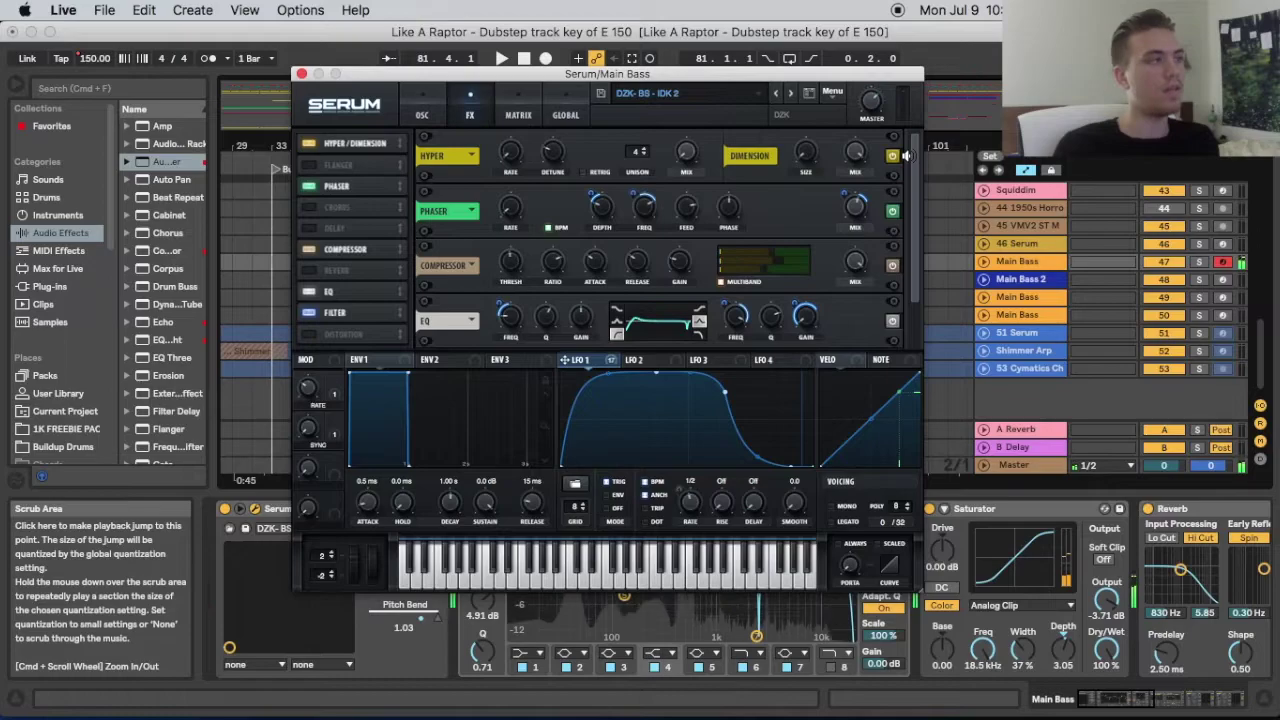
scroll(904, 165, "down", 2)
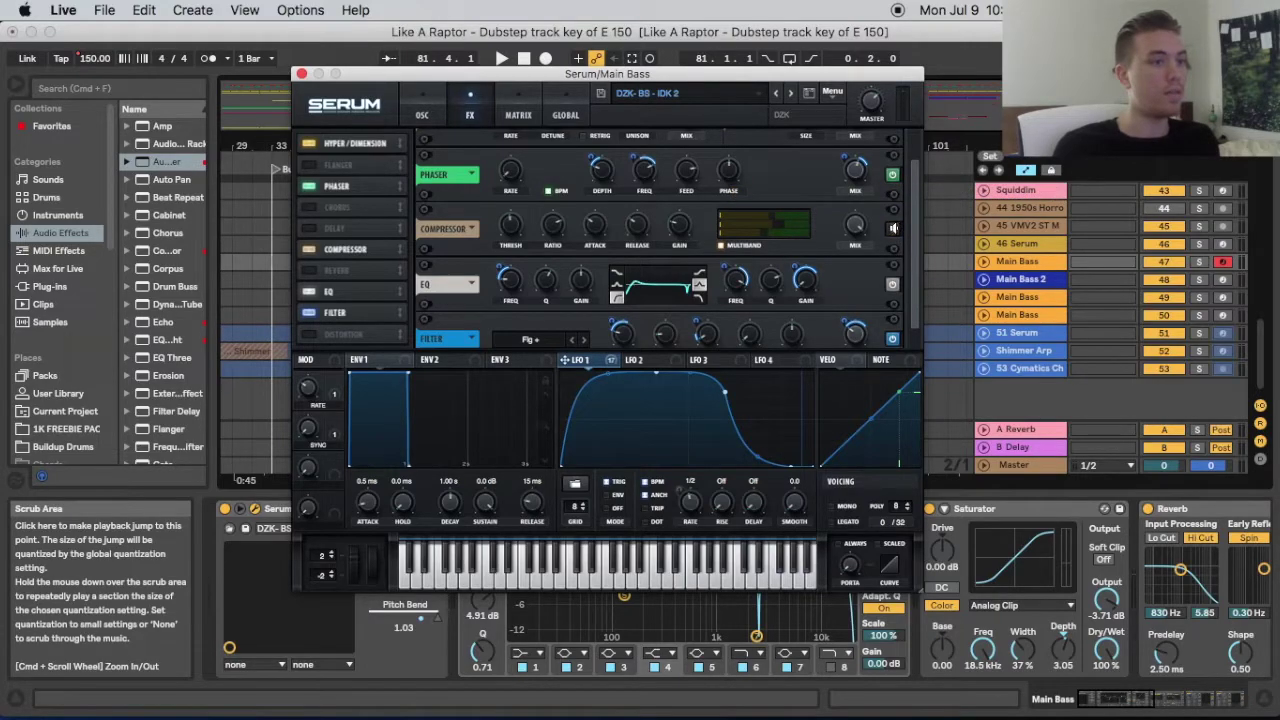
left_click(894, 229)
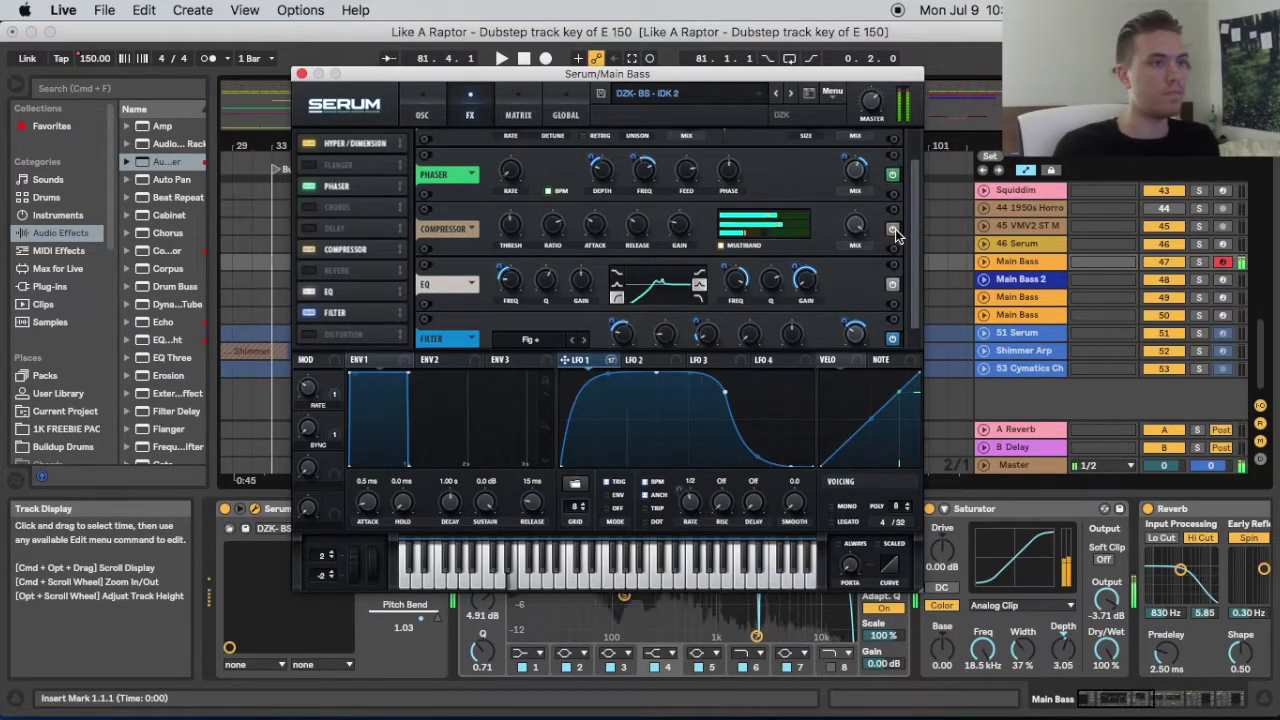
scroll(911, 224, "down", 2)
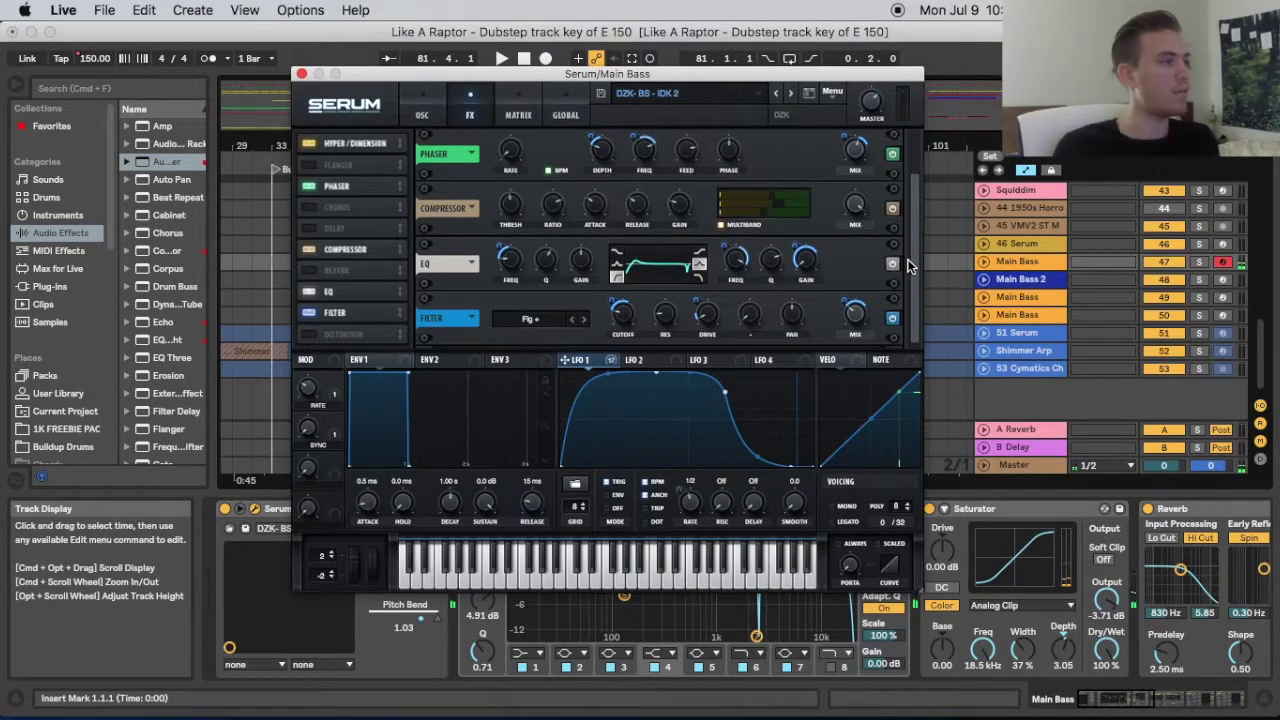
left_click(894, 264)
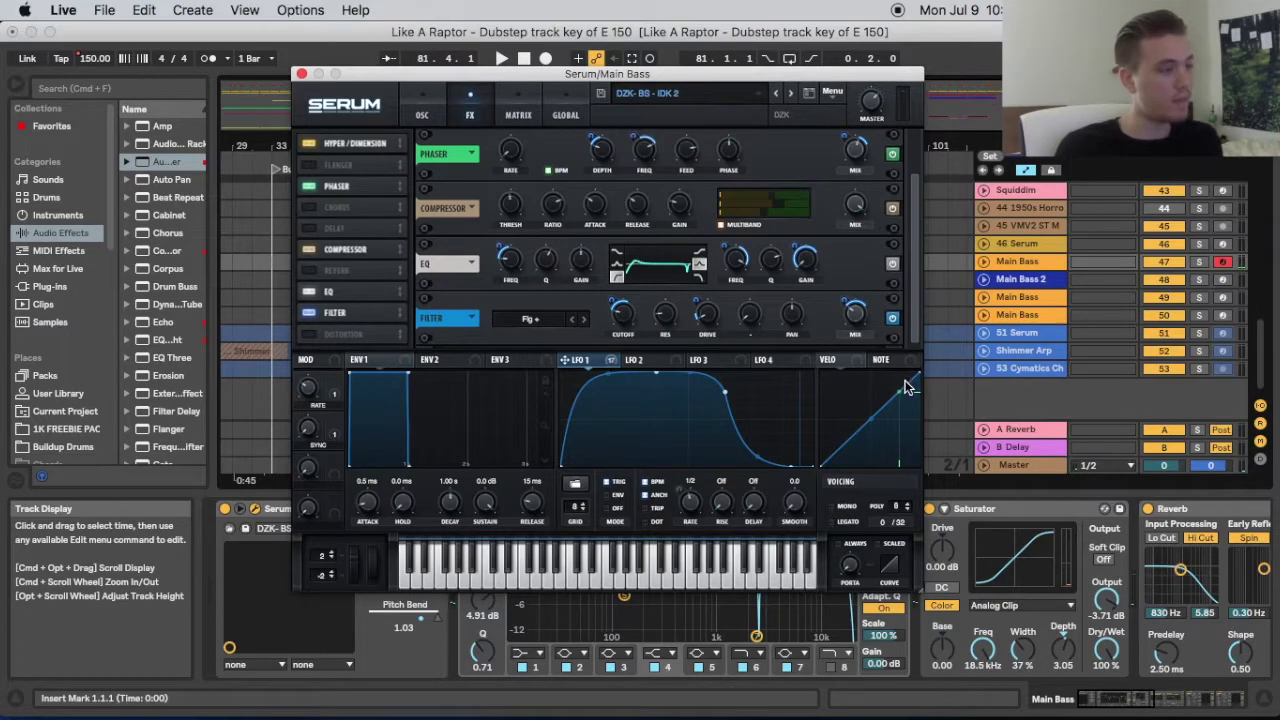
Compare the bass with and without the Flg + filter effect, leave the effect enabled and close the Serum window
left_click(892, 321)
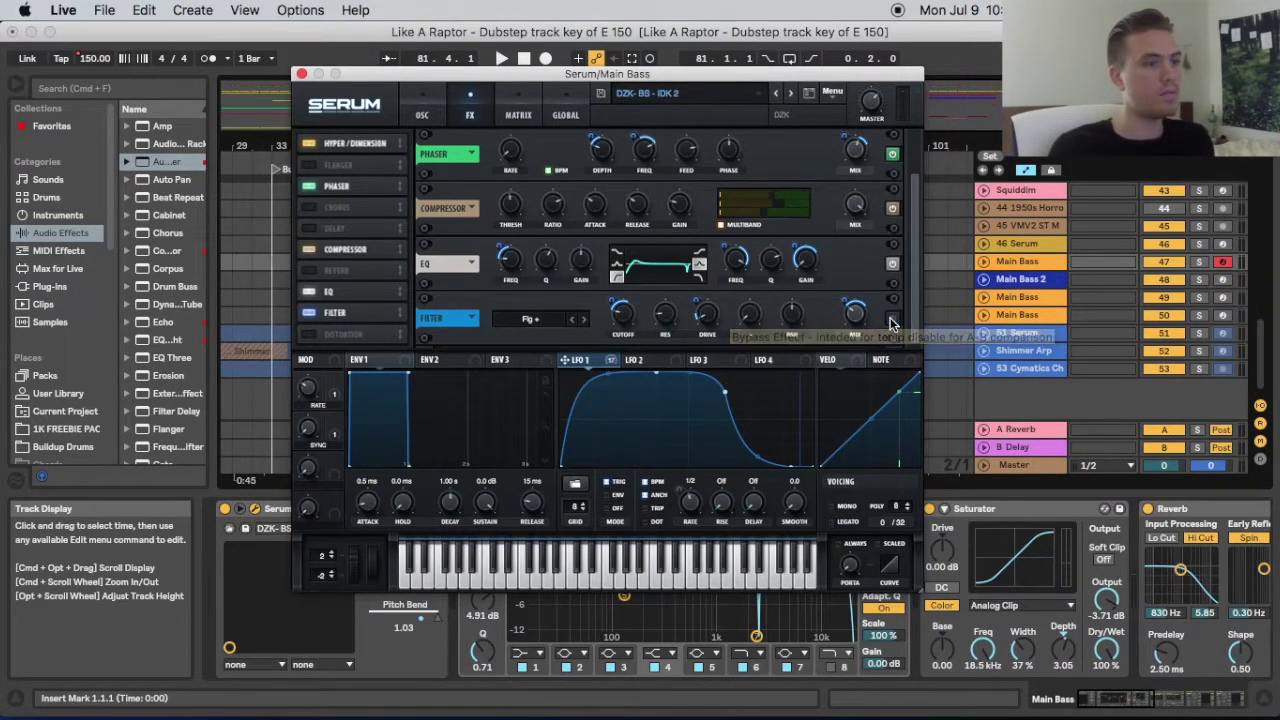
left_click(891, 322)
left_click(892, 321)
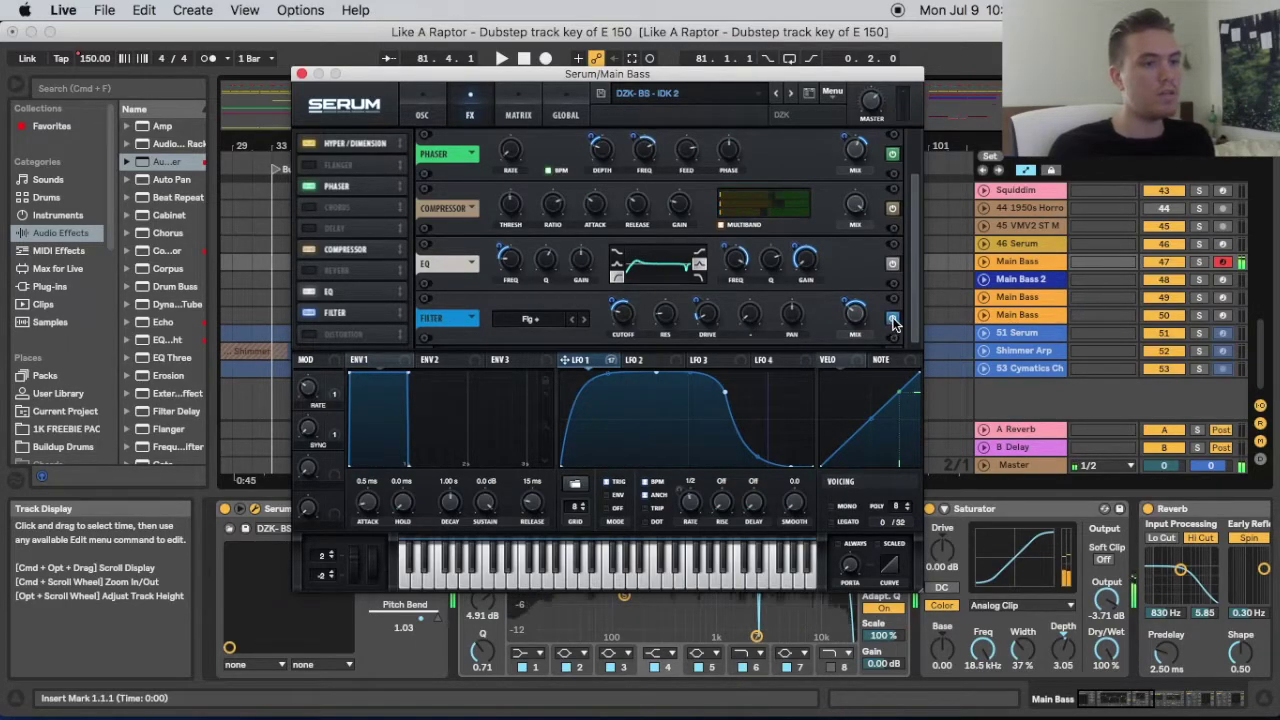
left_click(891, 322)
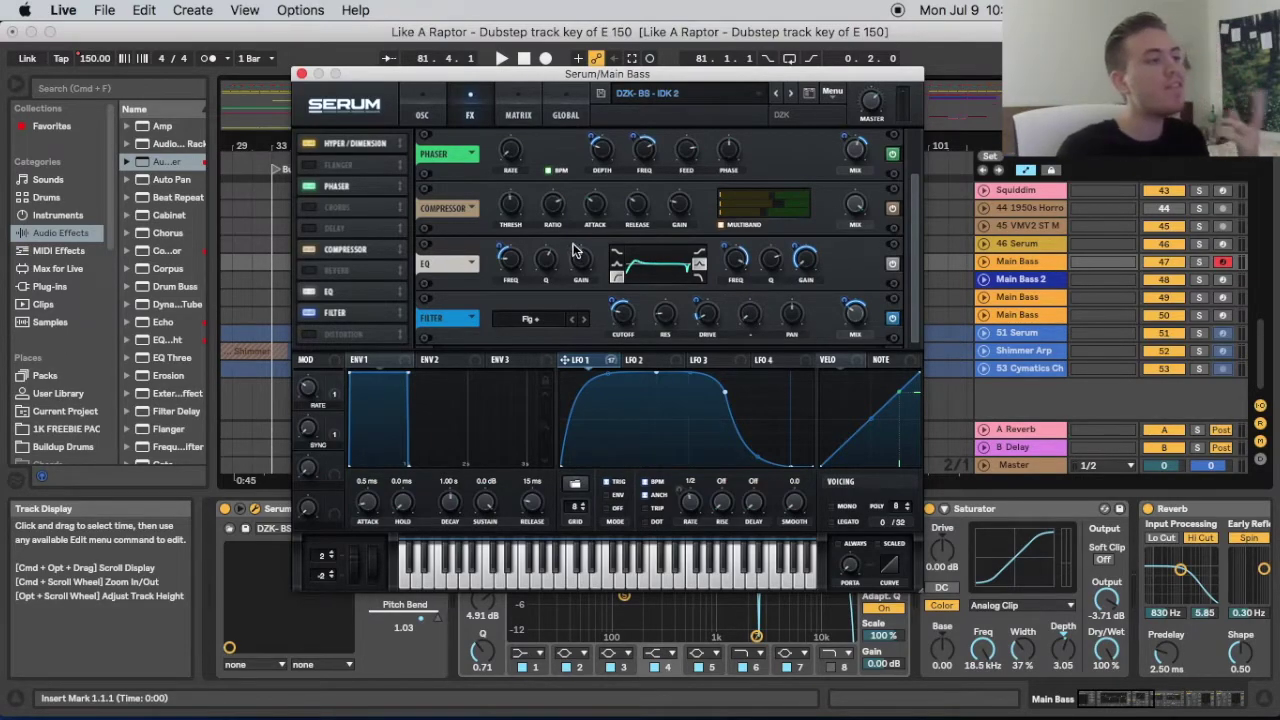
left_click(301, 75)
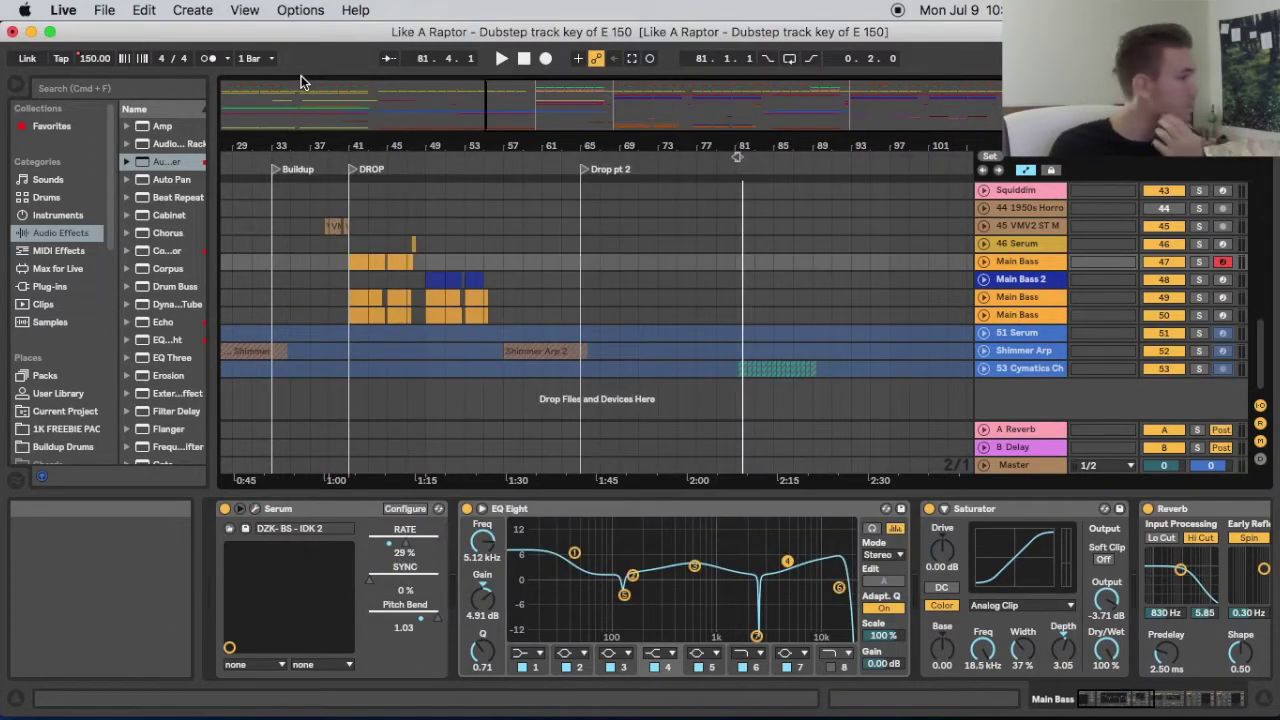
Open the Serum instrument on Main Bass track 49 and scale its window to 90%
left_click(358, 297)
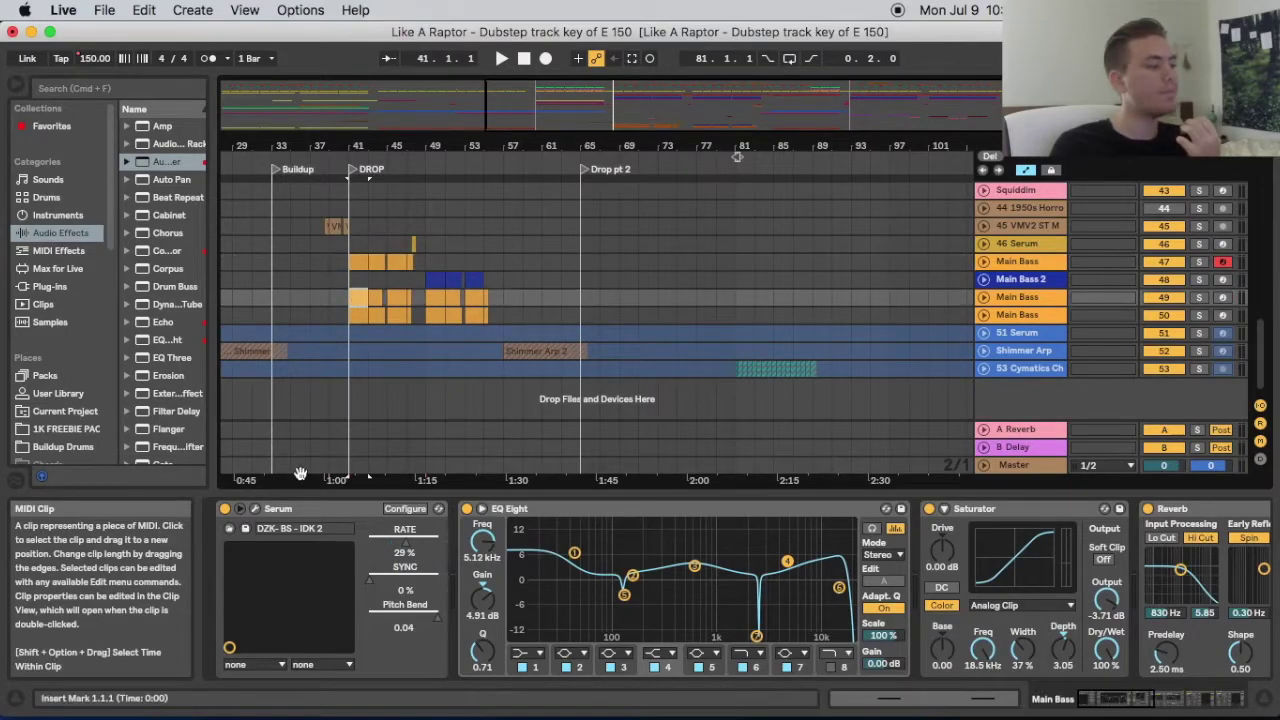
left_click(255, 509)
left_click_drag(396, 30, 613, 30)
left_click(321, 66)
left_click(317, 121)
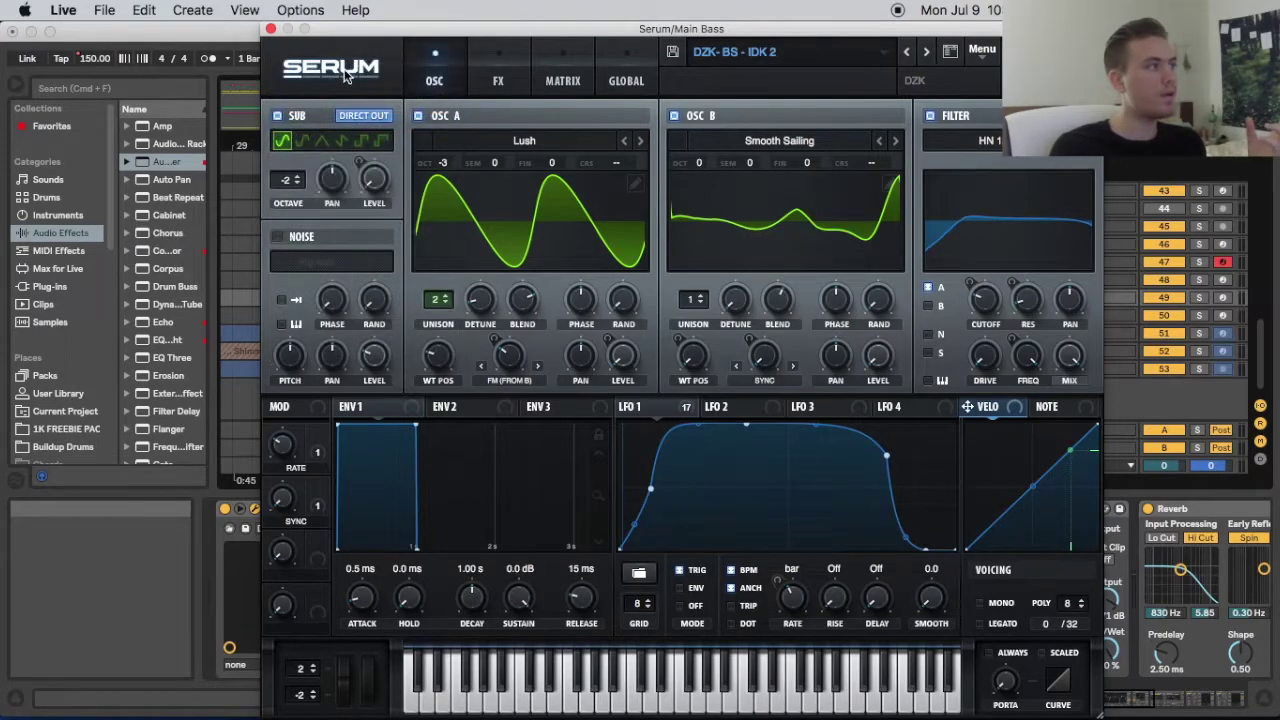
left_click(287, 62)
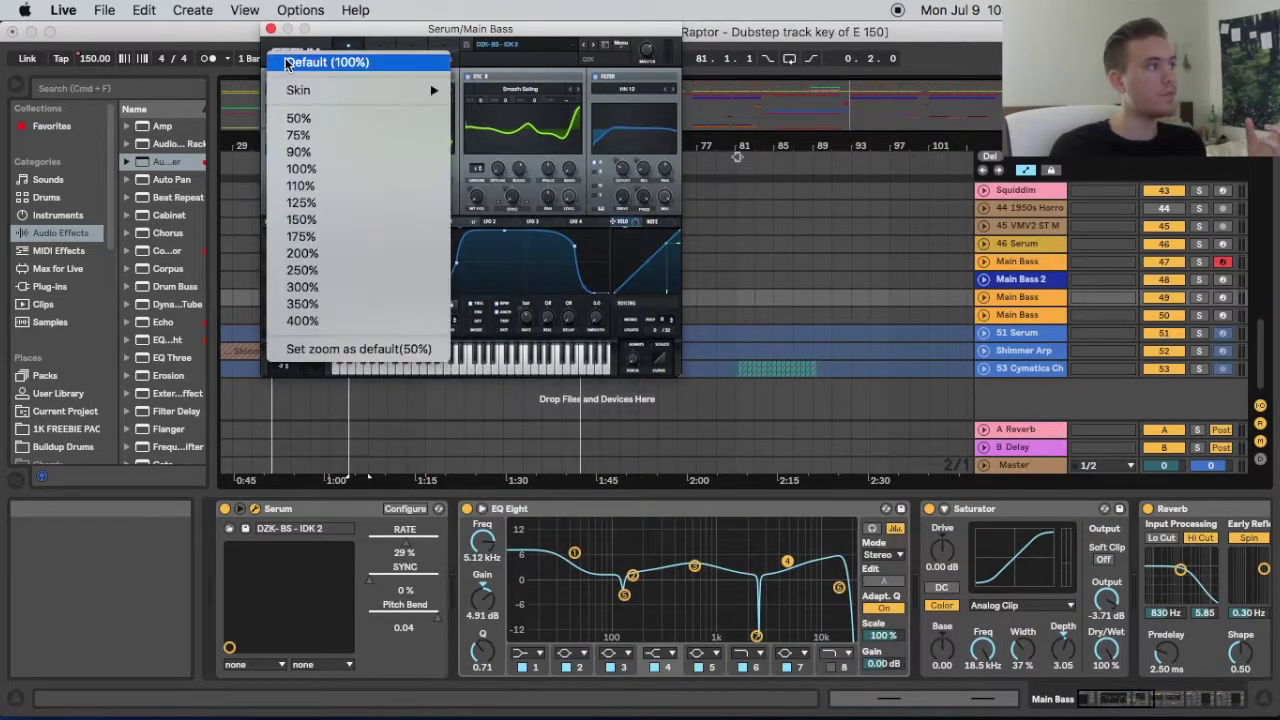
left_click(300, 152)
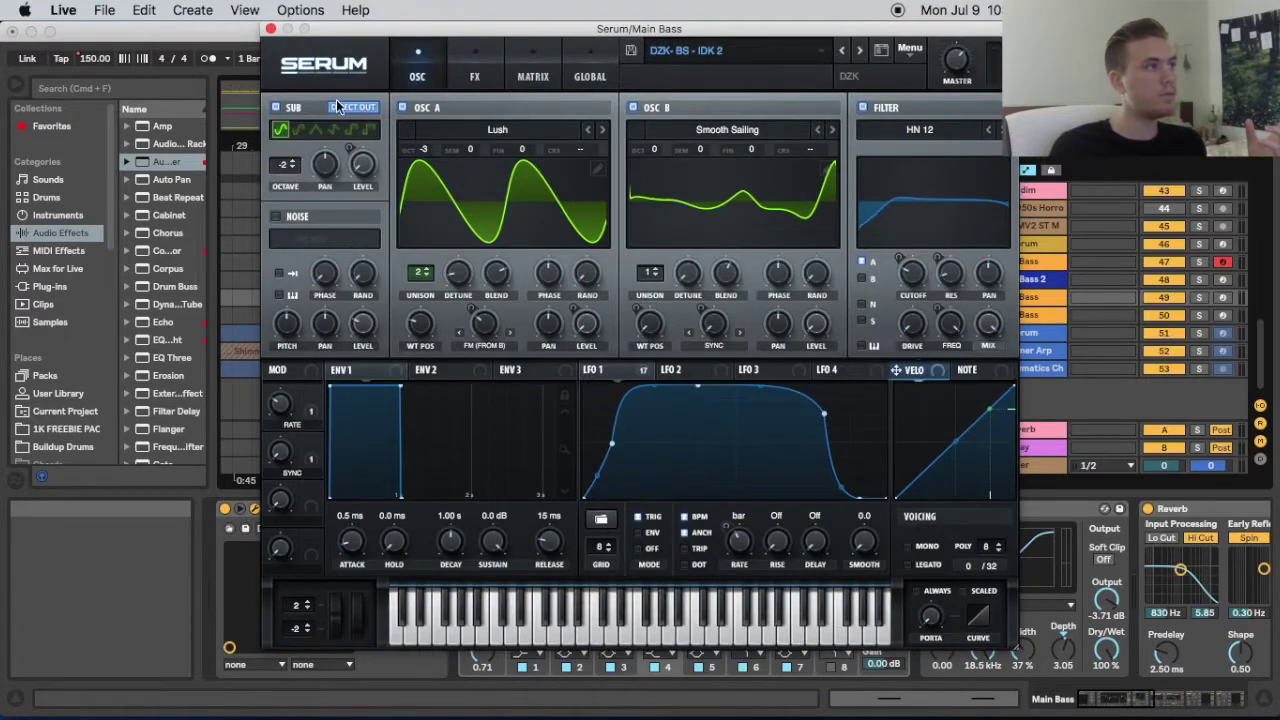
Shrink the Serum window further and reposition it over the arrangement
left_click_drag(377, 23, 395, 43)
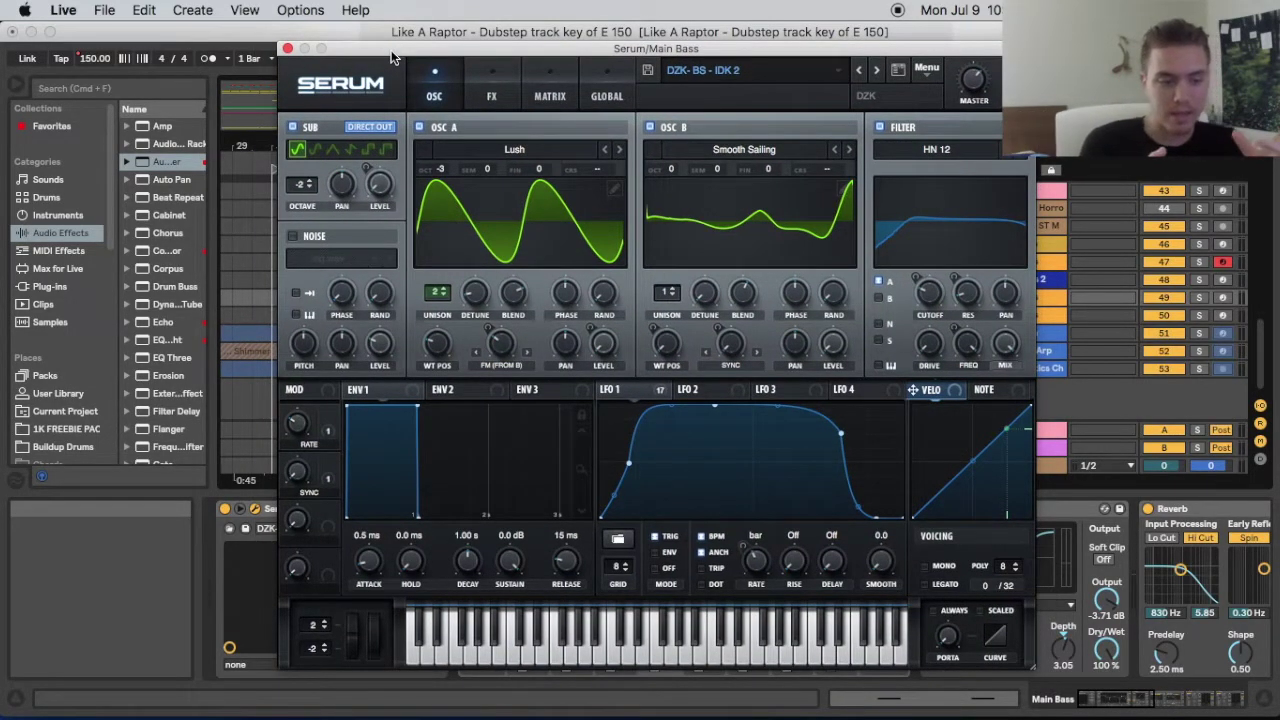
left_click_drag(1030, 663, 907, 576)
left_click_drag(487, 42, 511, 80)
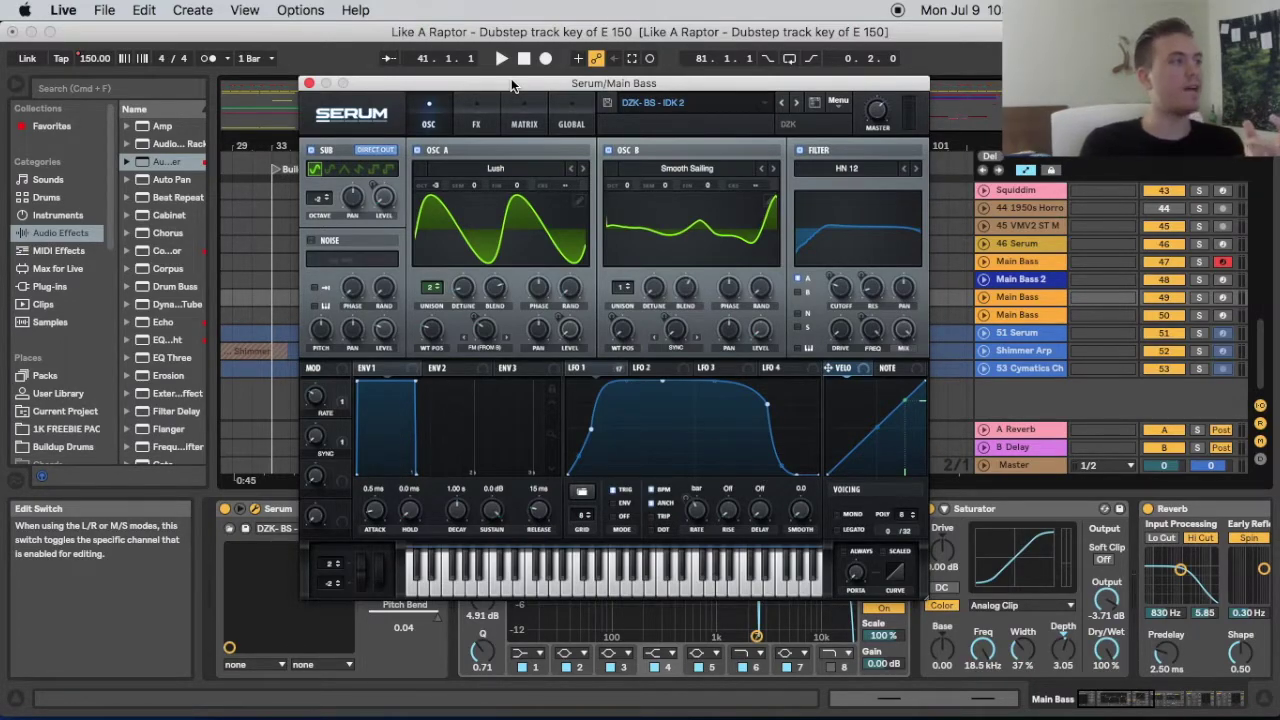
mouse_move(478, 82)
left_mouse_down()
mouse_move(481, 149)
mouse_move(484, 93)
left_mouse_up()
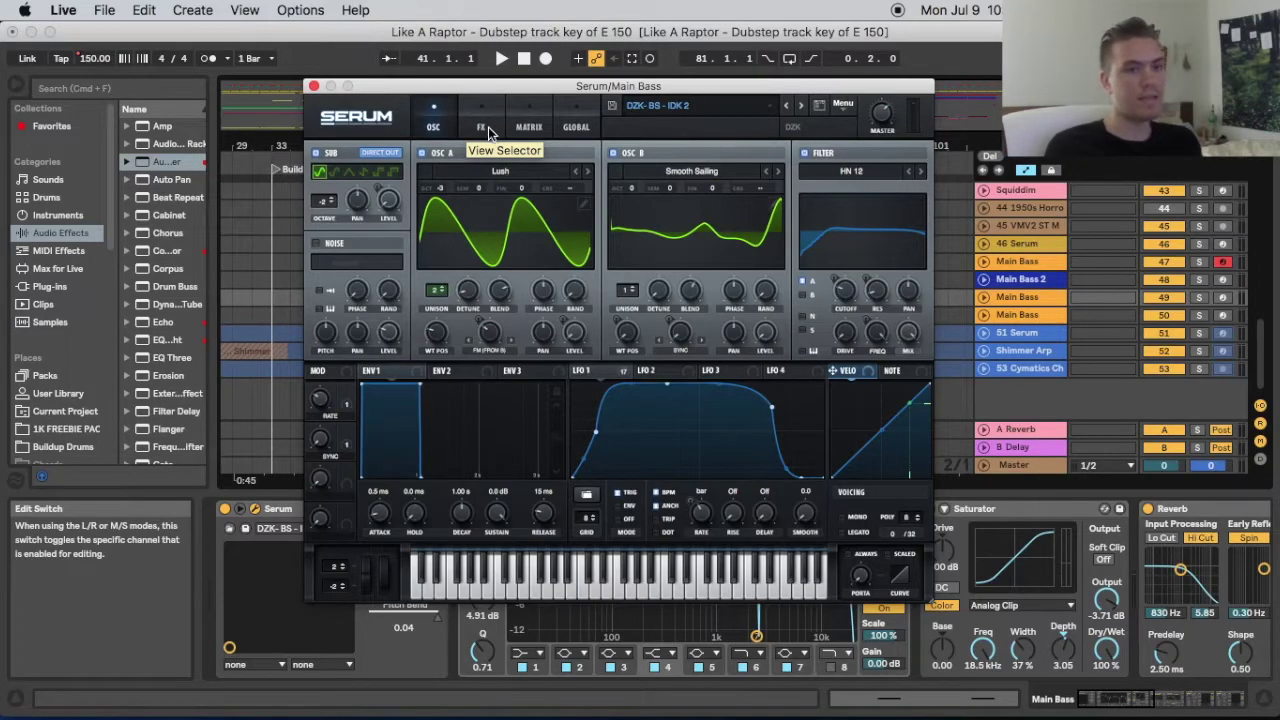
Arm Main Bass track 49 for recording and close its Serum window
left_click(1221, 299)
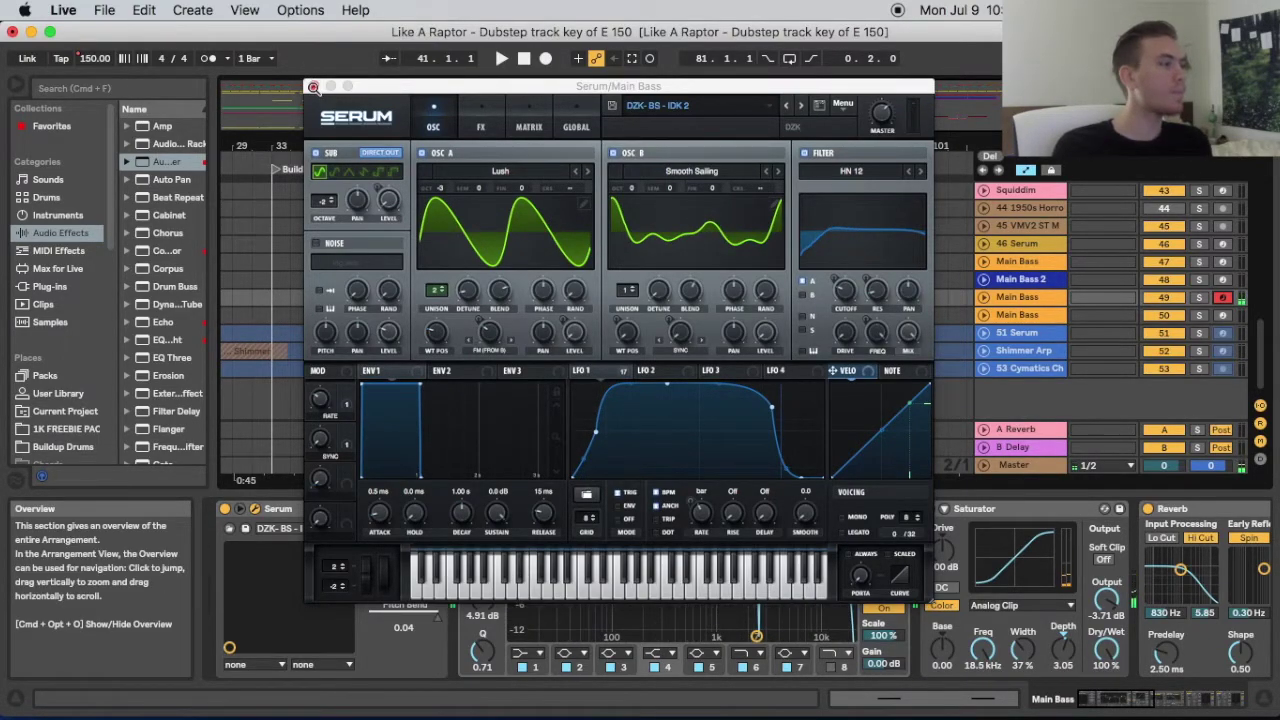
left_click(313, 87)
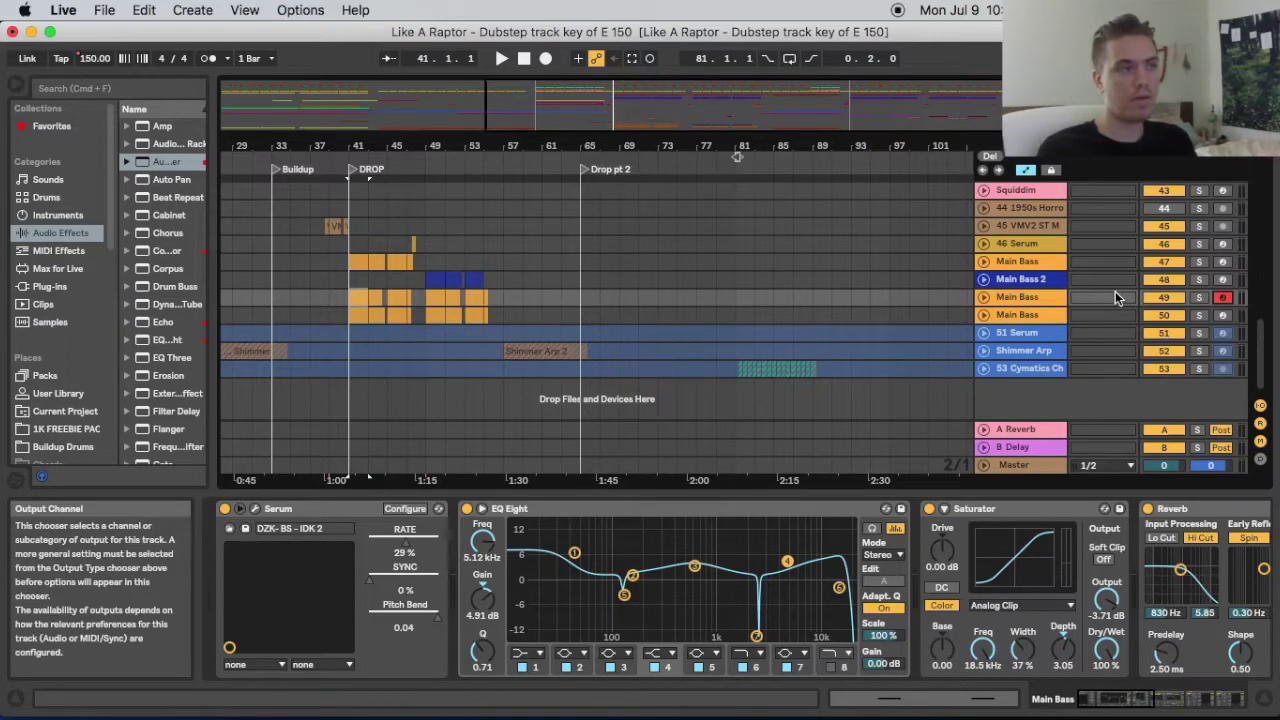
Solo Main Bass tracks 47 and 49 and play them together from the DROP marker
left_click_drag(384, 146, 633, 151)
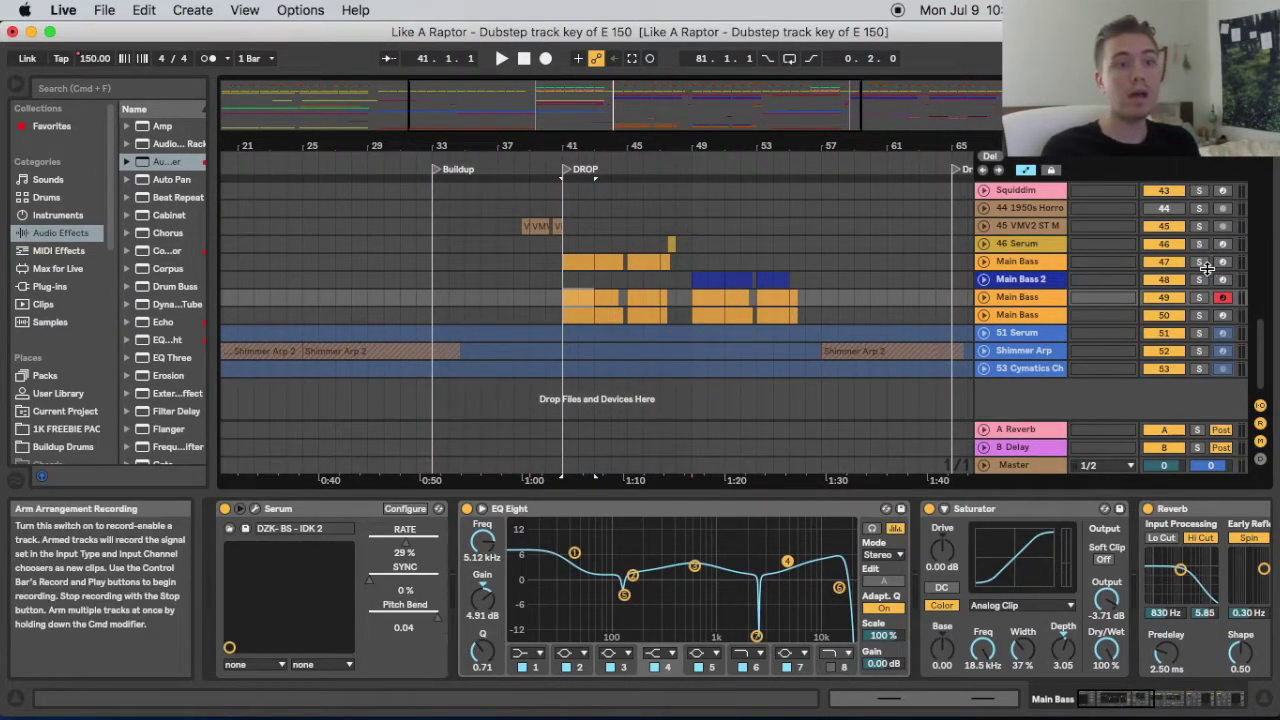
left_click(1199, 262)
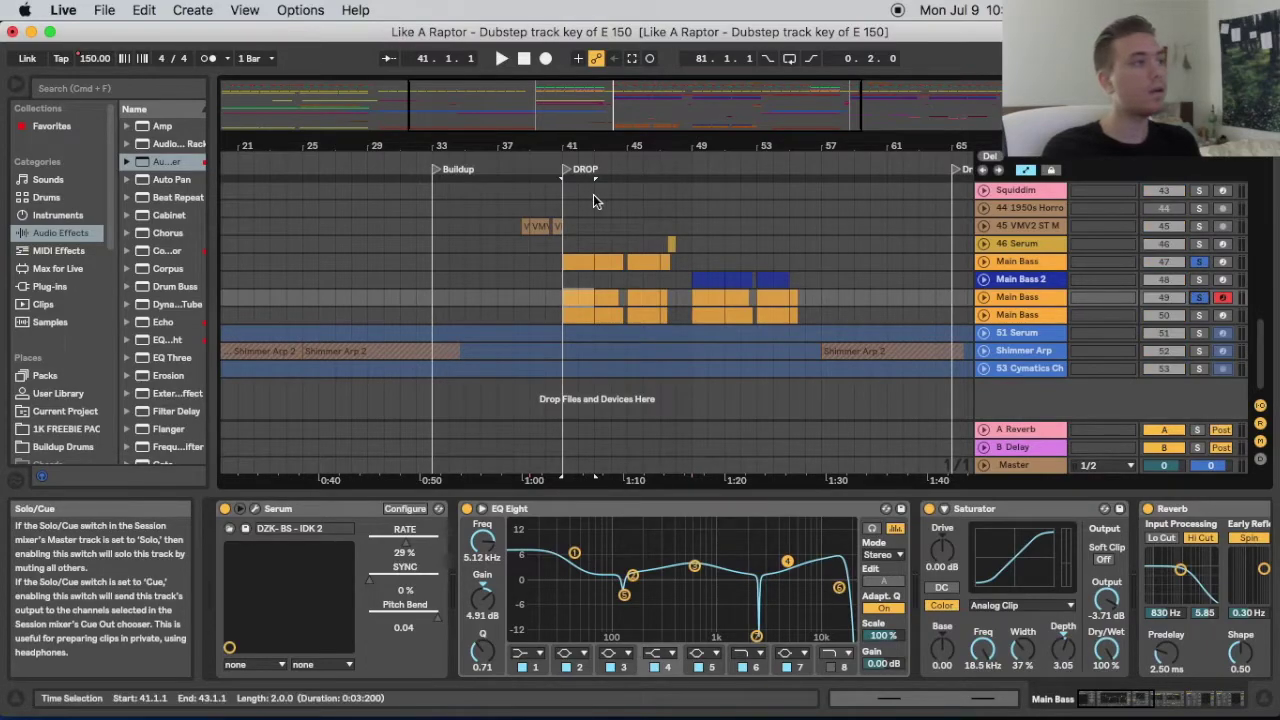
left_click(557, 157)
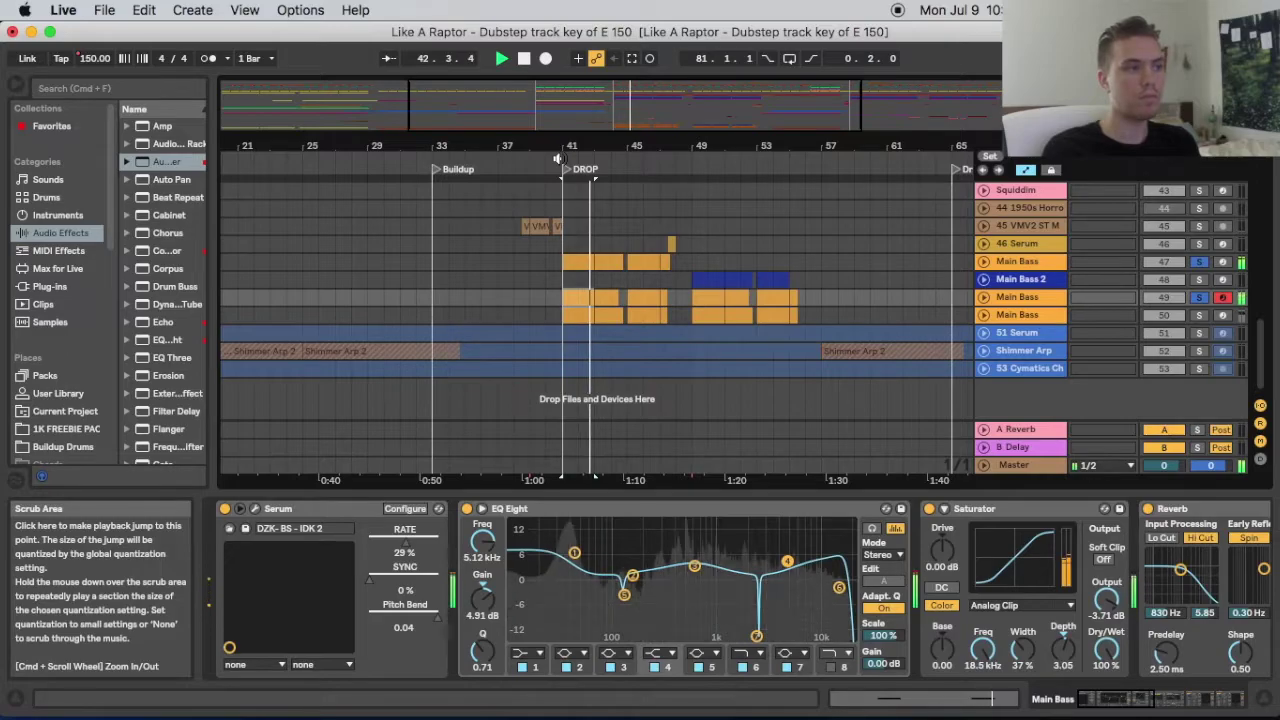
key("space")
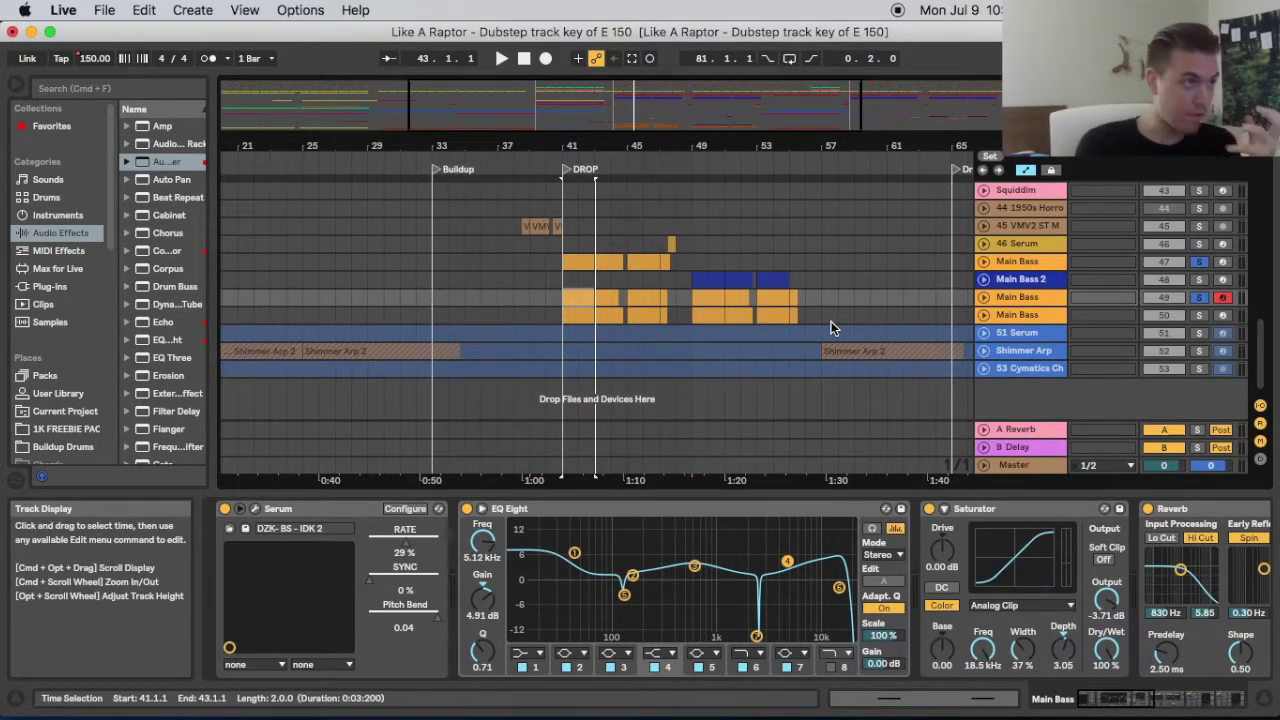
Add Main Bass track 50 to the solo, unfold it and play the three layers from the DROP marker
mouse_move(548, 152)
left_mouse_down()
mouse_move(554, 165)
mouse_move(561, 150)
left_mouse_up()
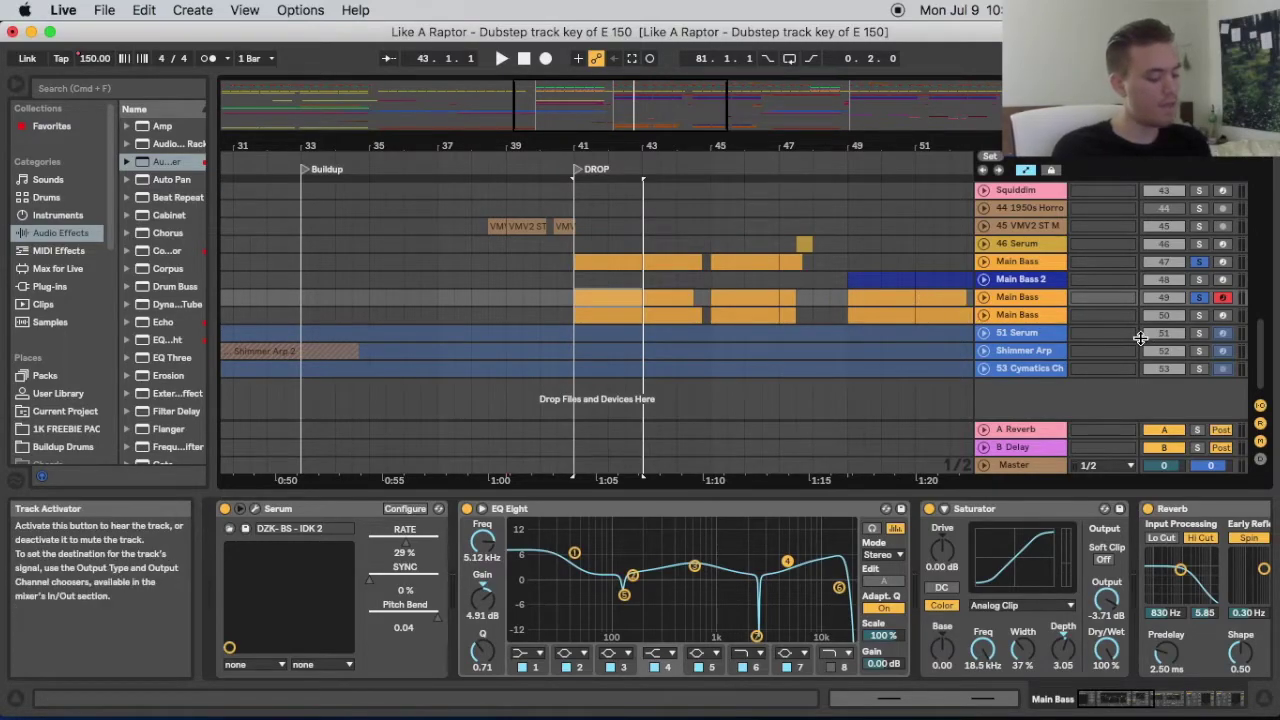
left_click(1199, 315)
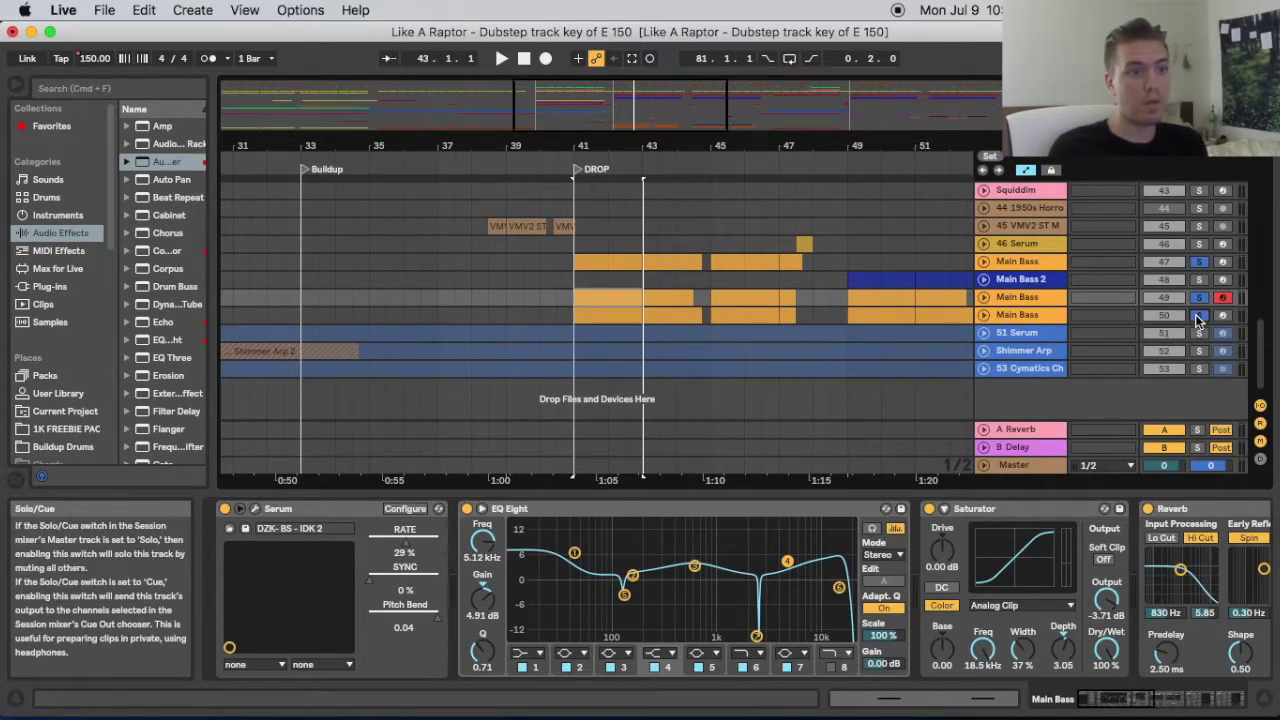
left_click(983, 315)
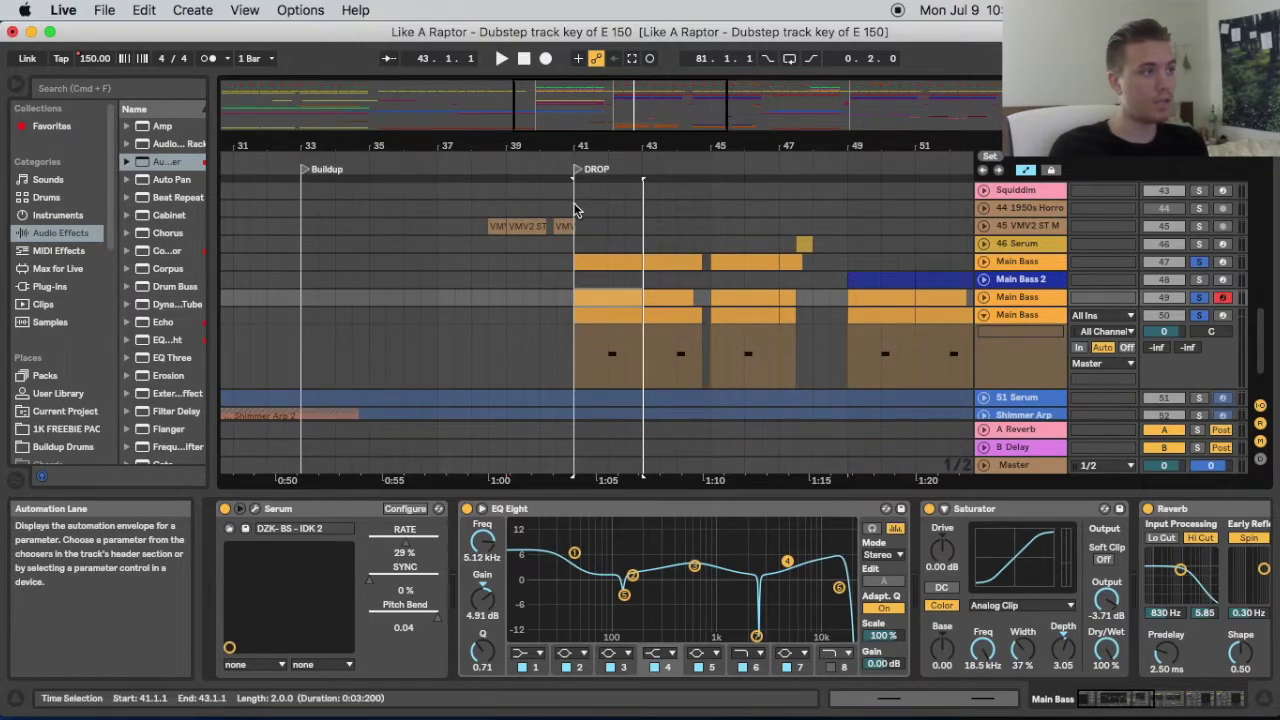
left_click(563, 161)
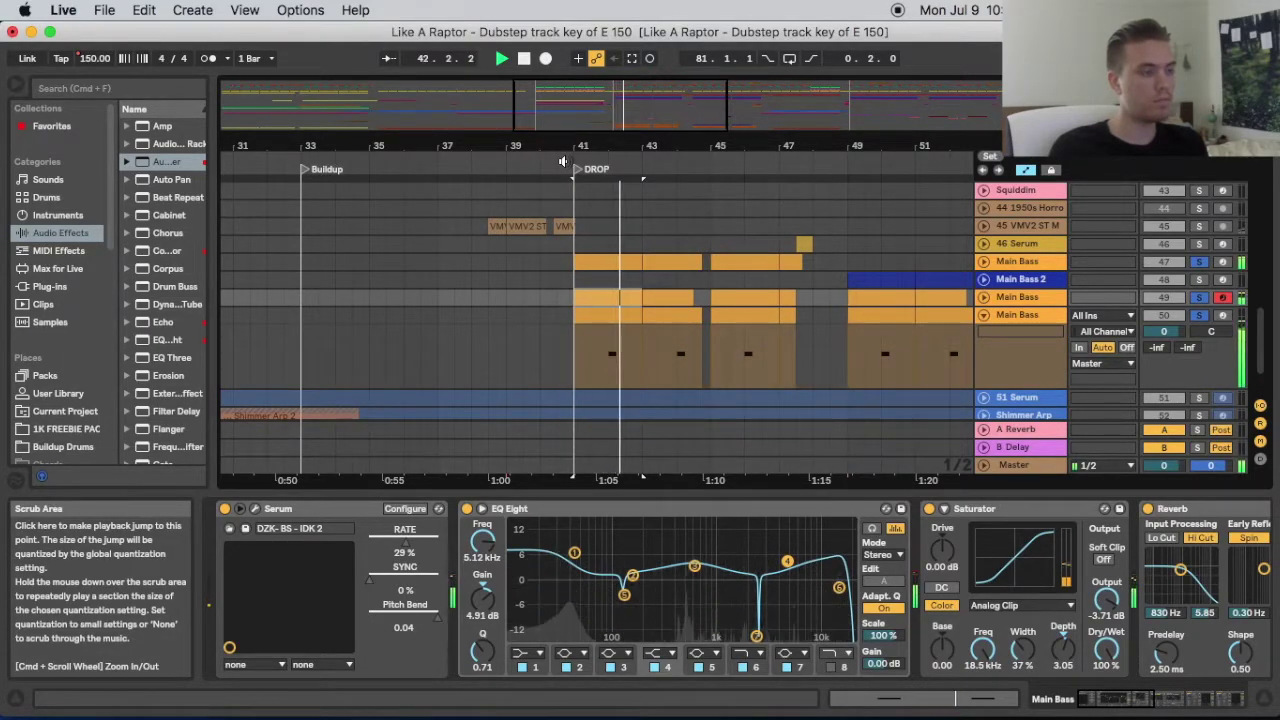
key("space")
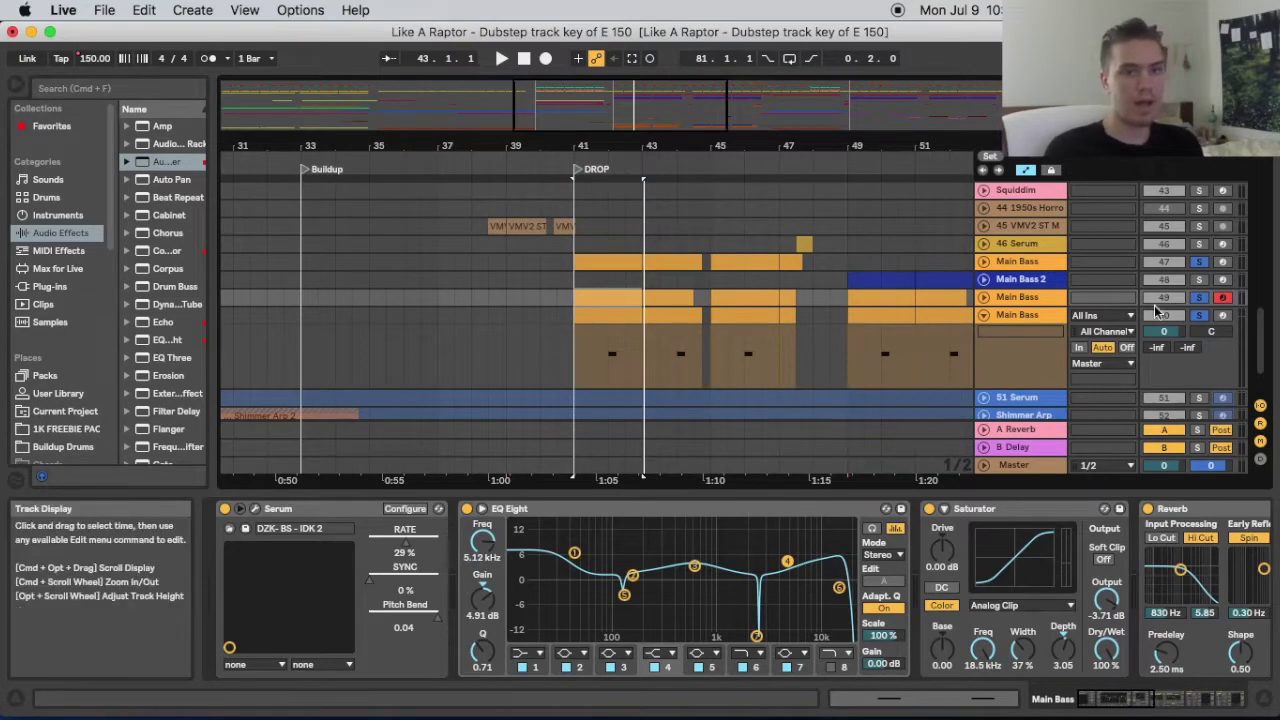
Arm Main Bass track 50, open its Serum instrument, scale the window to 90%, then shrink and reposition it
left_click(1220, 316)
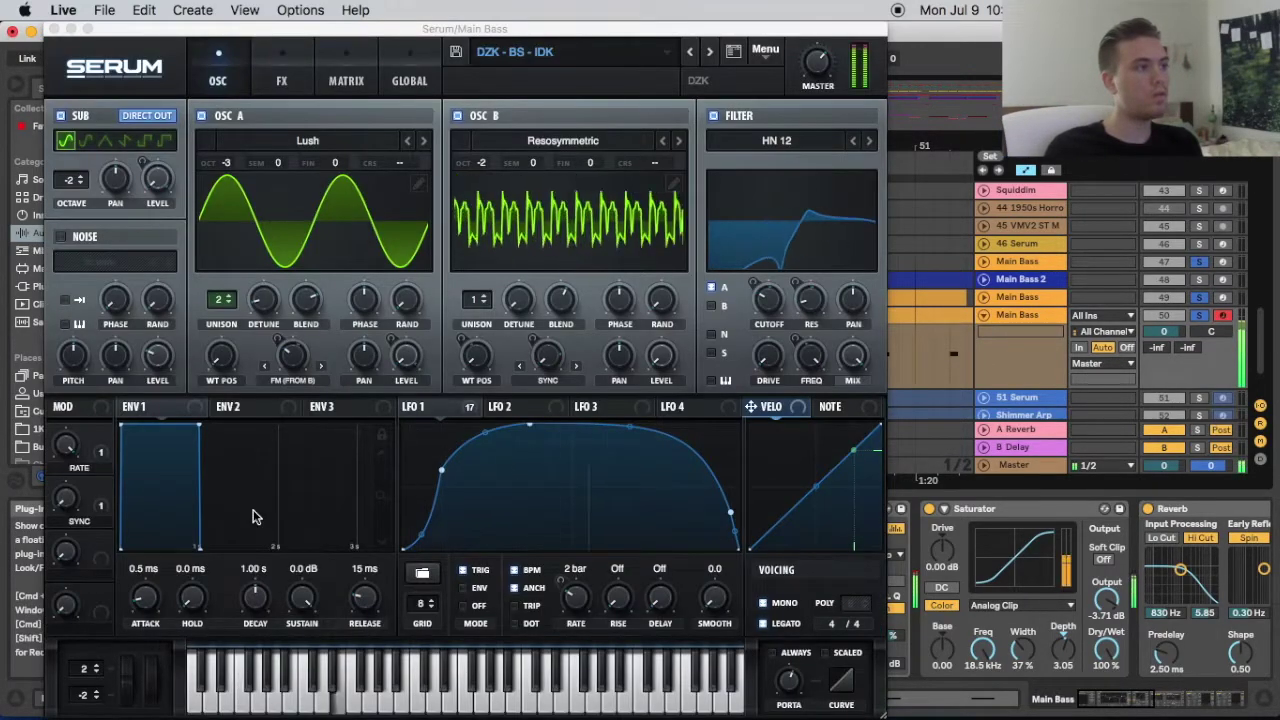
left_click_drag(270, 36, 380, 36)
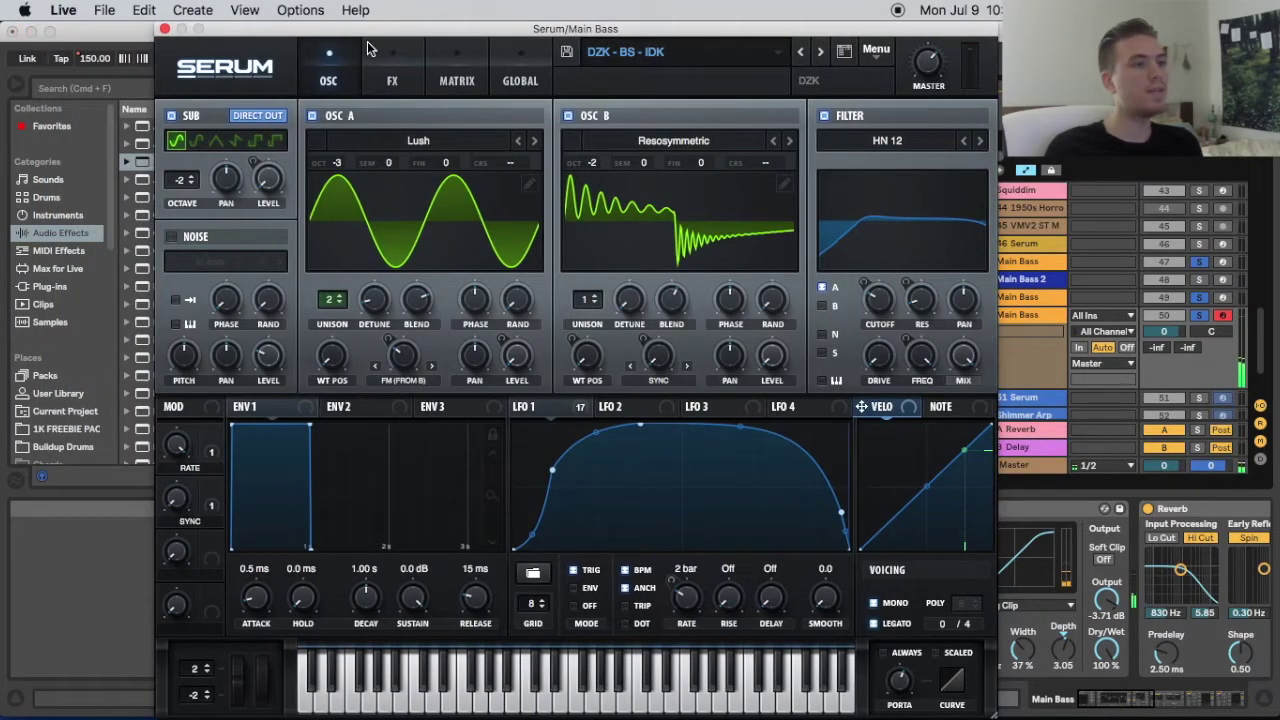
left_click(228, 76)
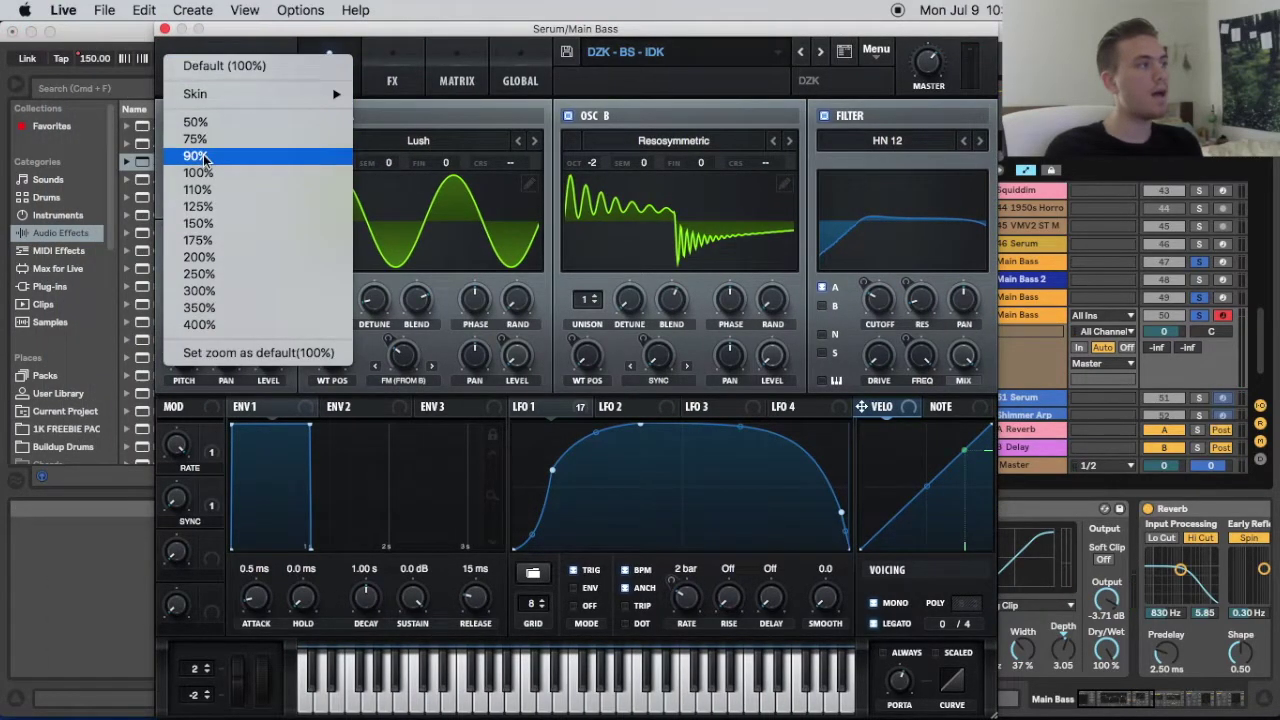
left_click(203, 158)
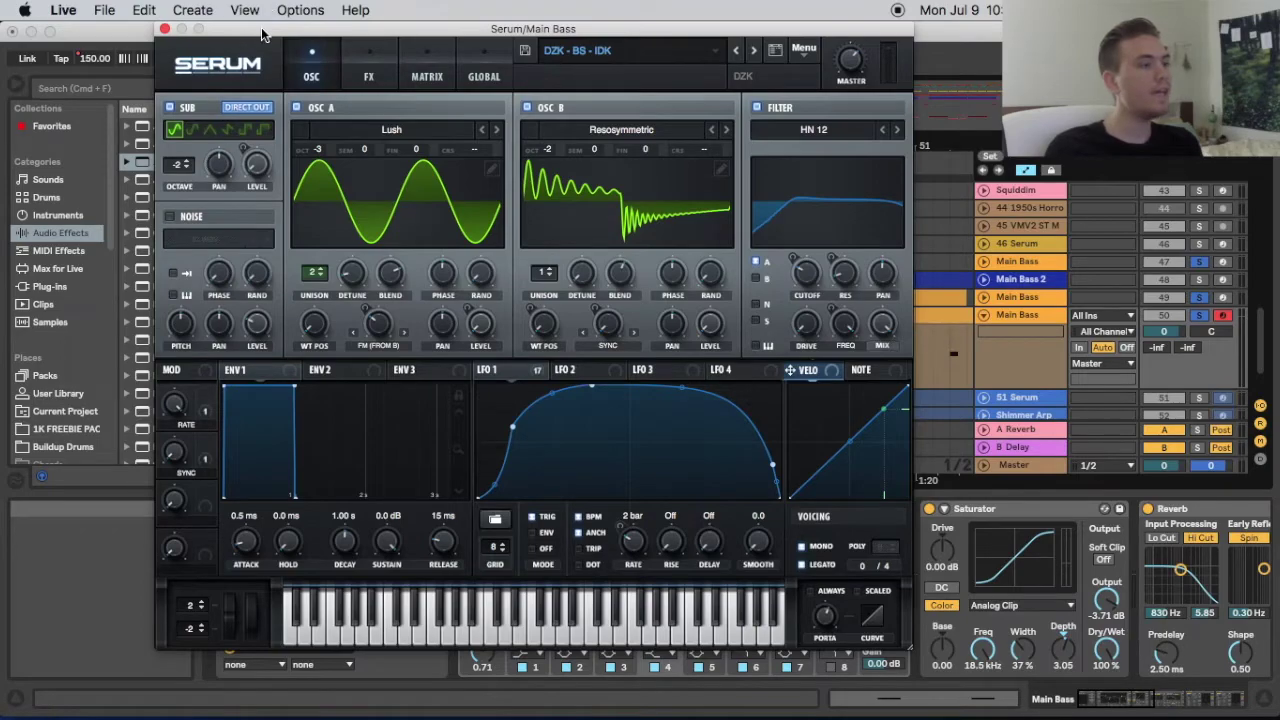
left_click_drag(261, 35, 376, 64)
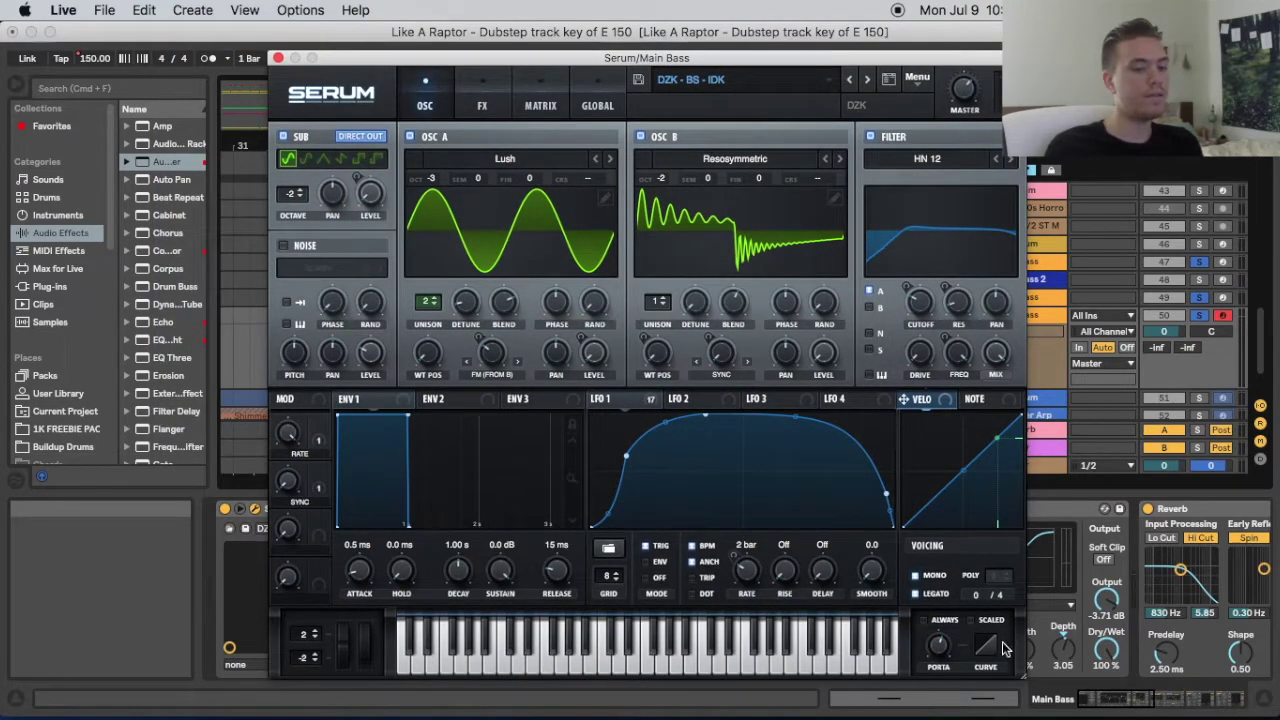
left_click_drag(1022, 676, 940, 608)
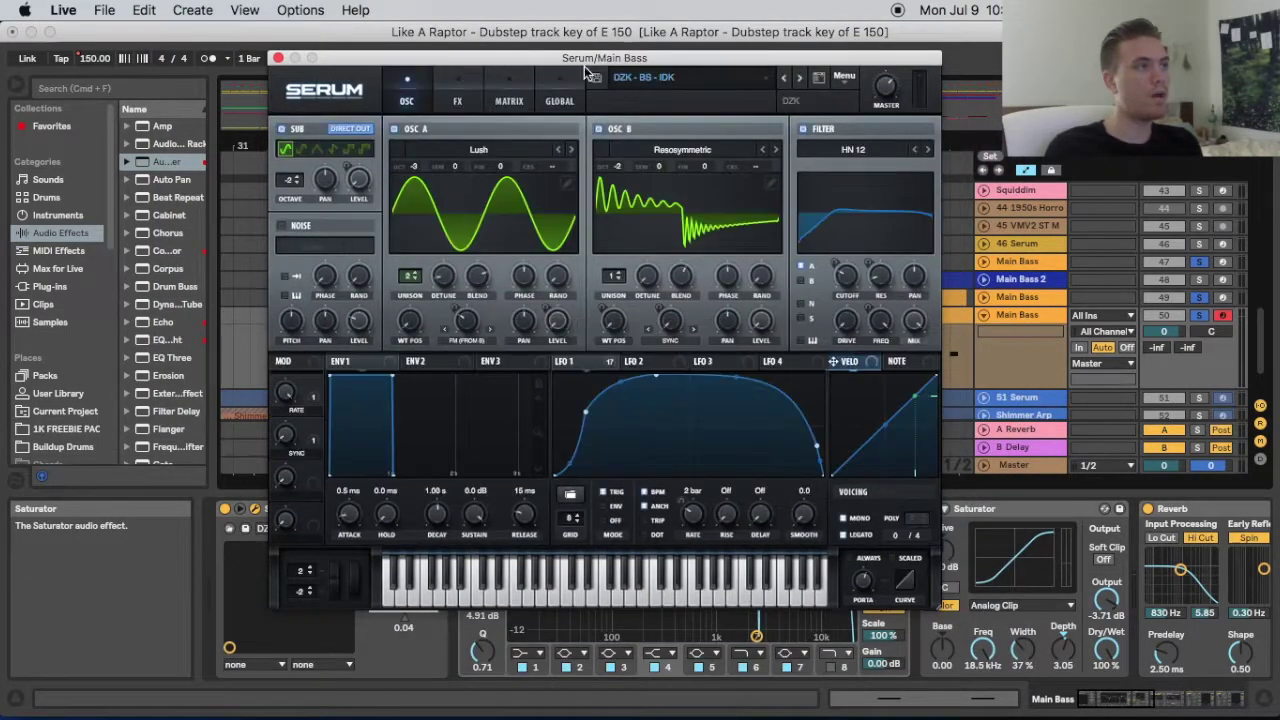
left_click_drag(513, 64, 576, 87)
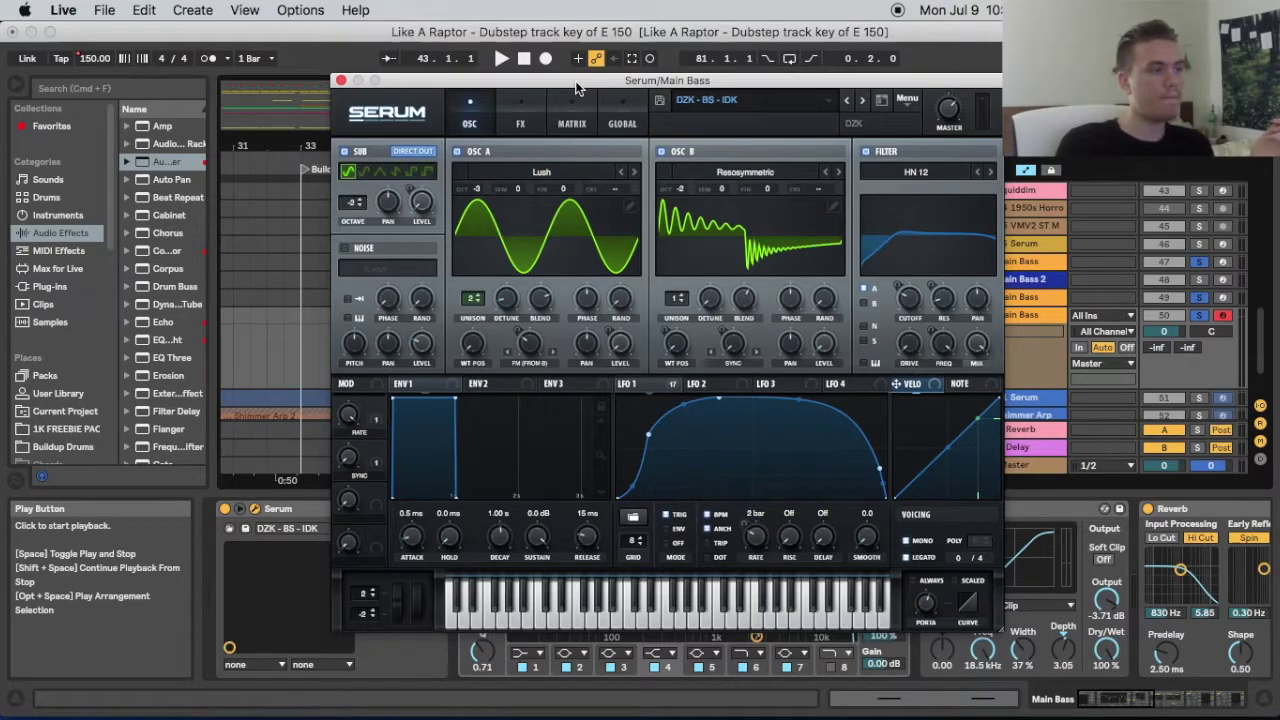
Review the effects of Main Bass track 50's Serum down to the EQ and filter while it plays, and close the Serum window
left_click(502, 122)
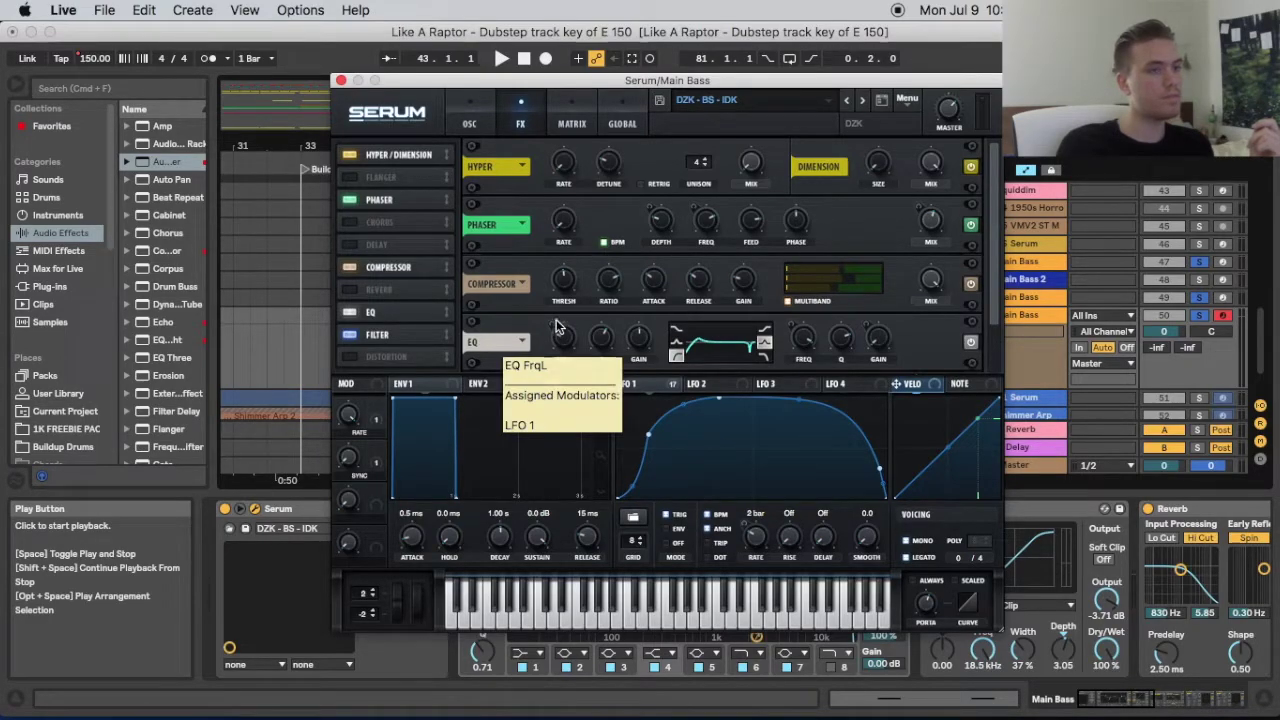
left_click_drag(996, 228, 995, 278)
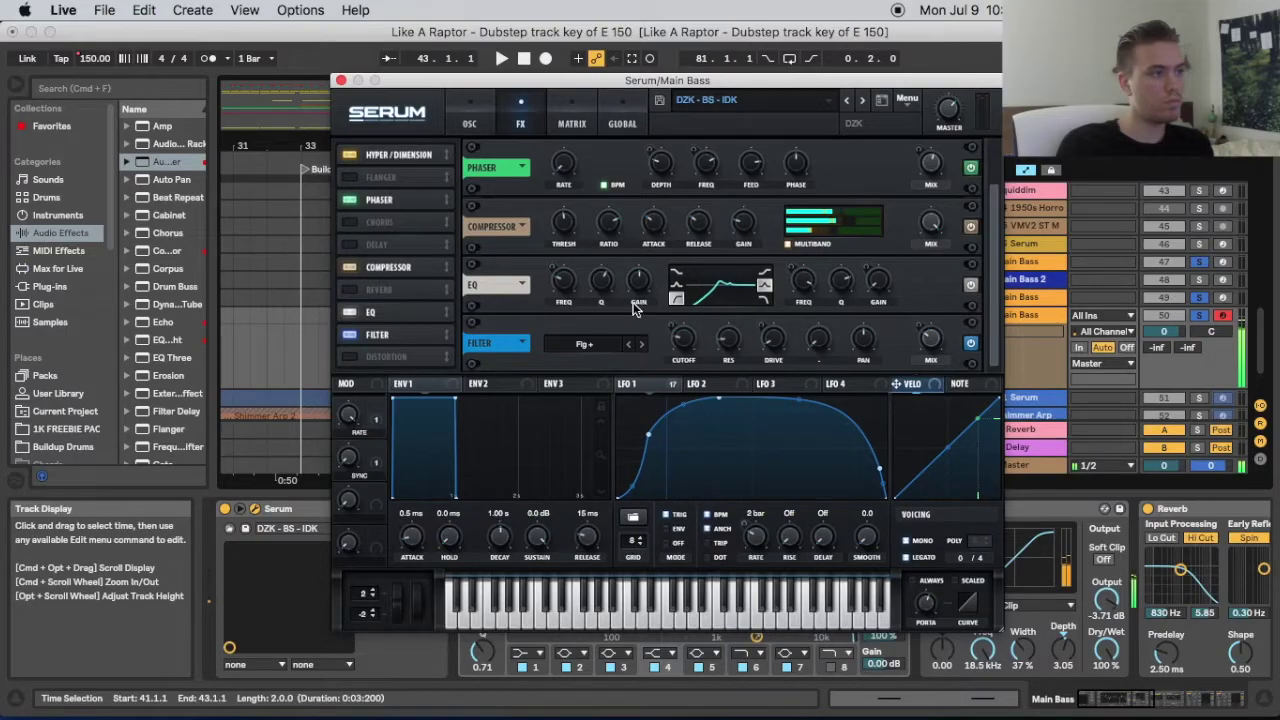
left_click_drag(563, 287, 549, 305)
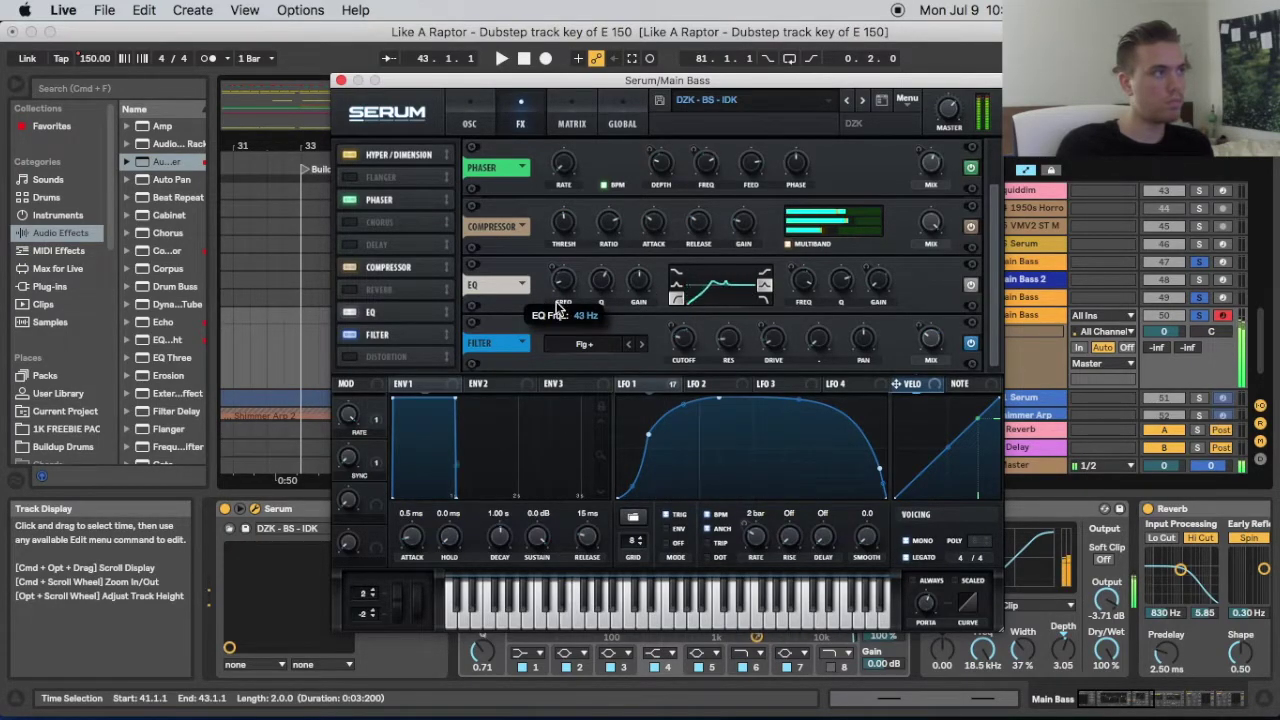
left_click(469, 123)
left_click(341, 80)
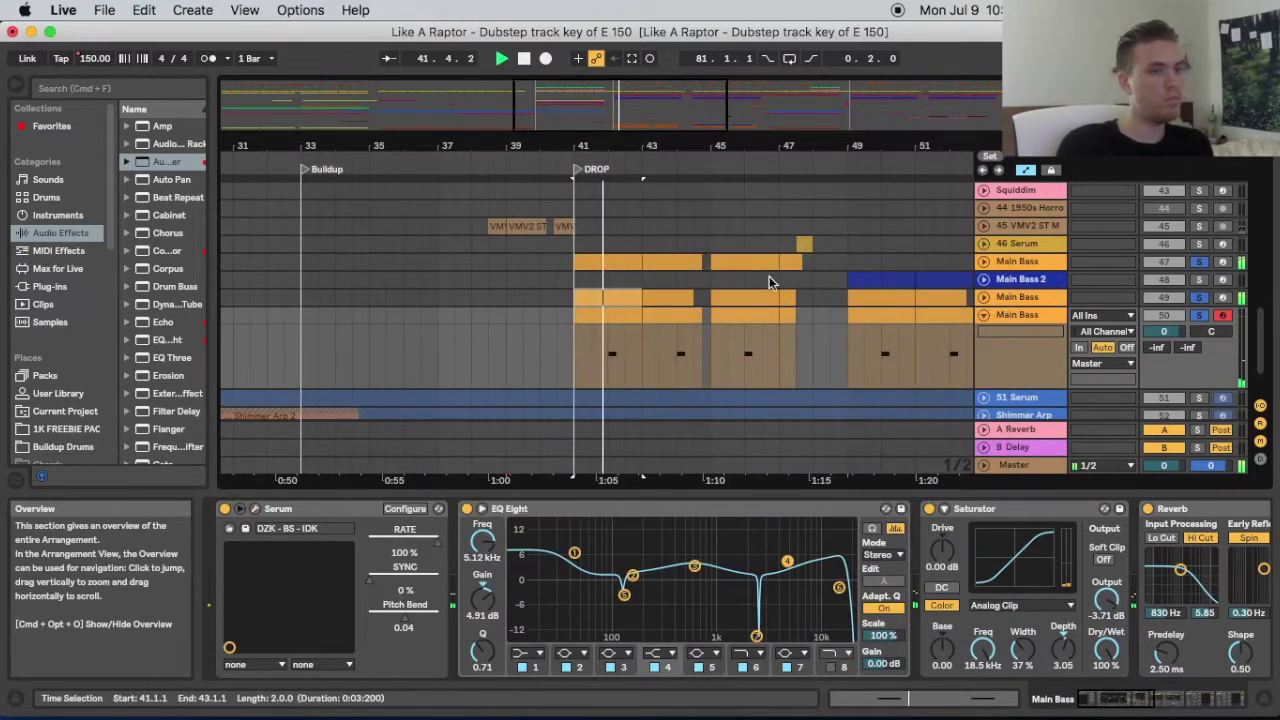
Clear the solo on the Main Bass tracks and play the arrangement from the DROP marker
left_click(1199, 316)
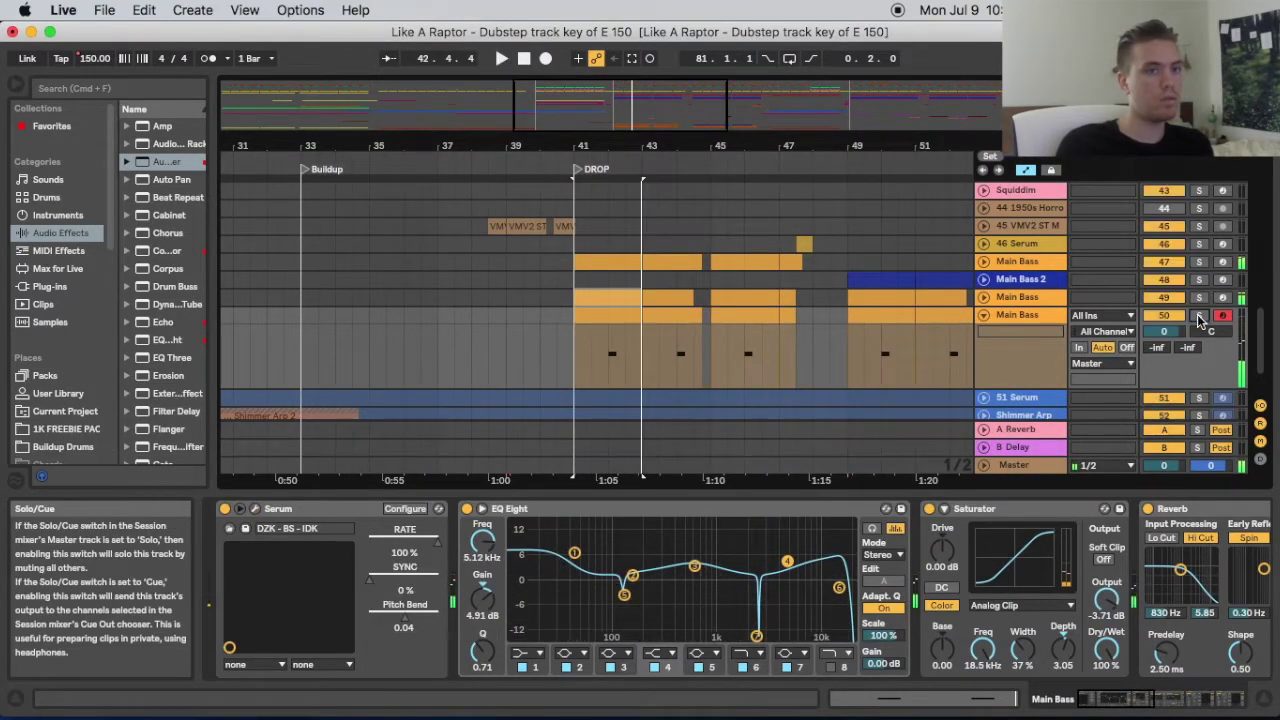
left_click(566, 152)
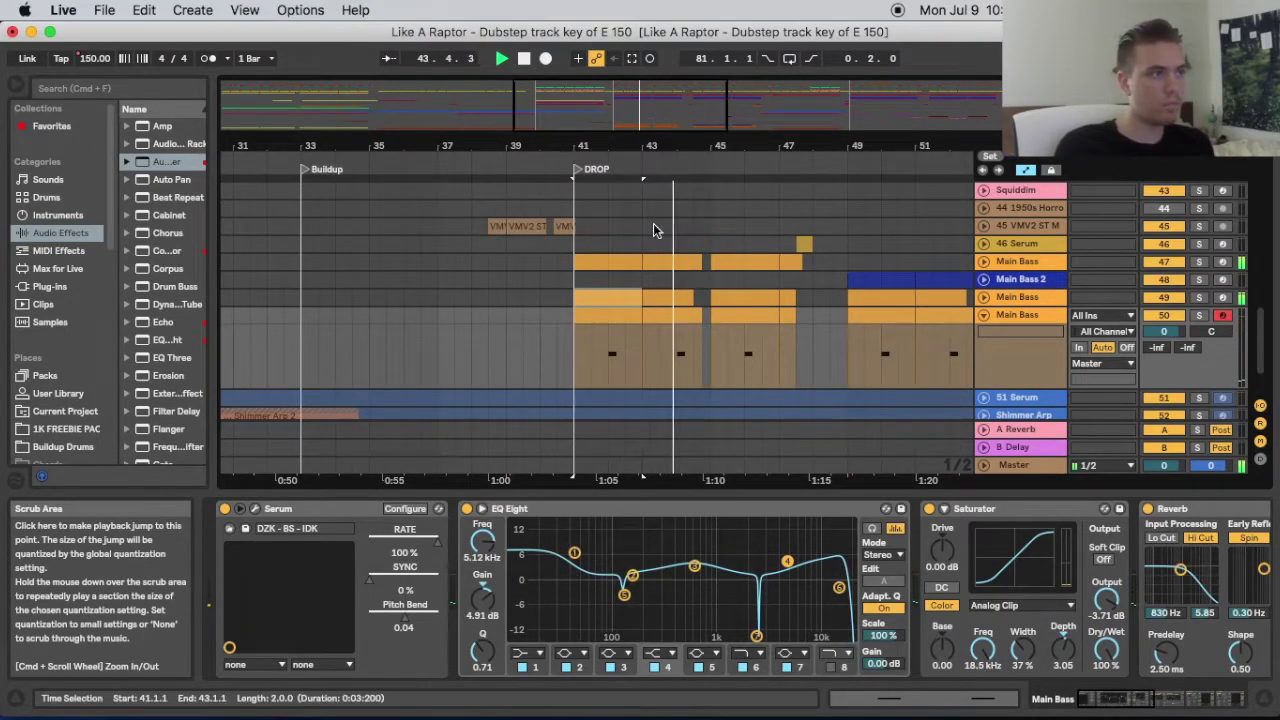
key("space")
Unfold the Basses group and solo track 4, the Like A Raptor bass loop
scroll(715, 290, "up", 10)
scroll(731, 305, "up", 10)
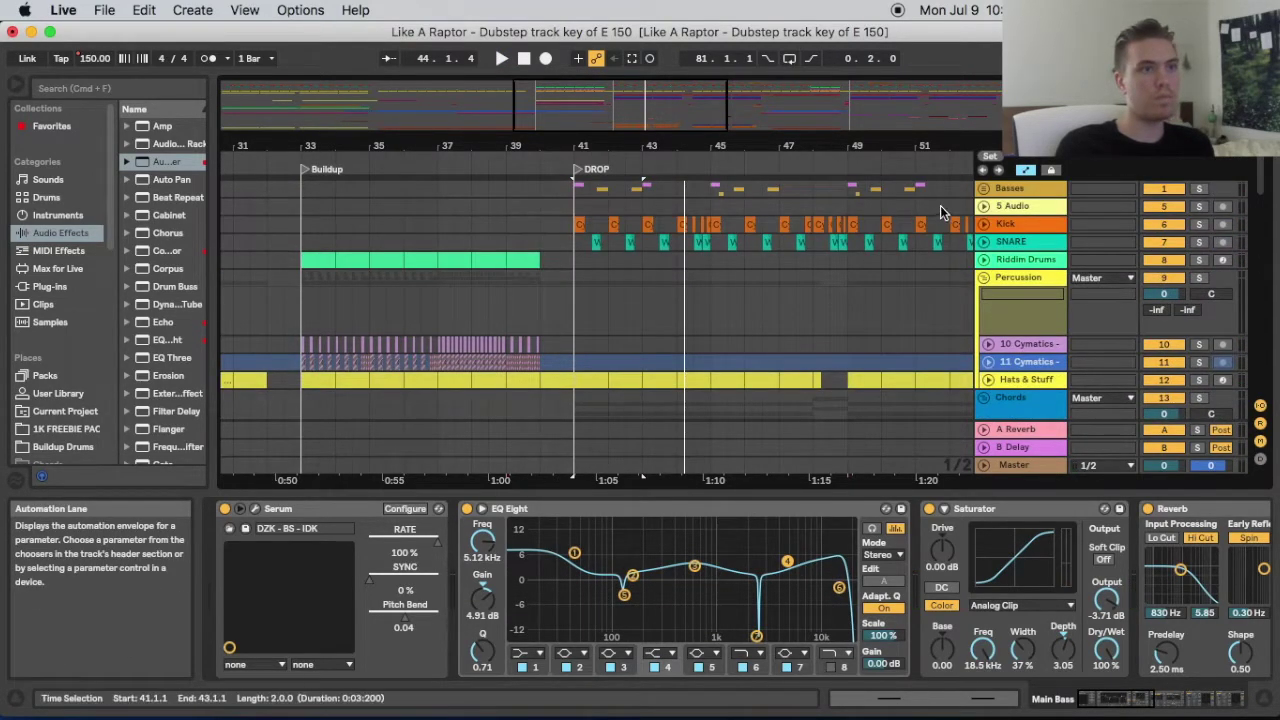
left_click(983, 188)
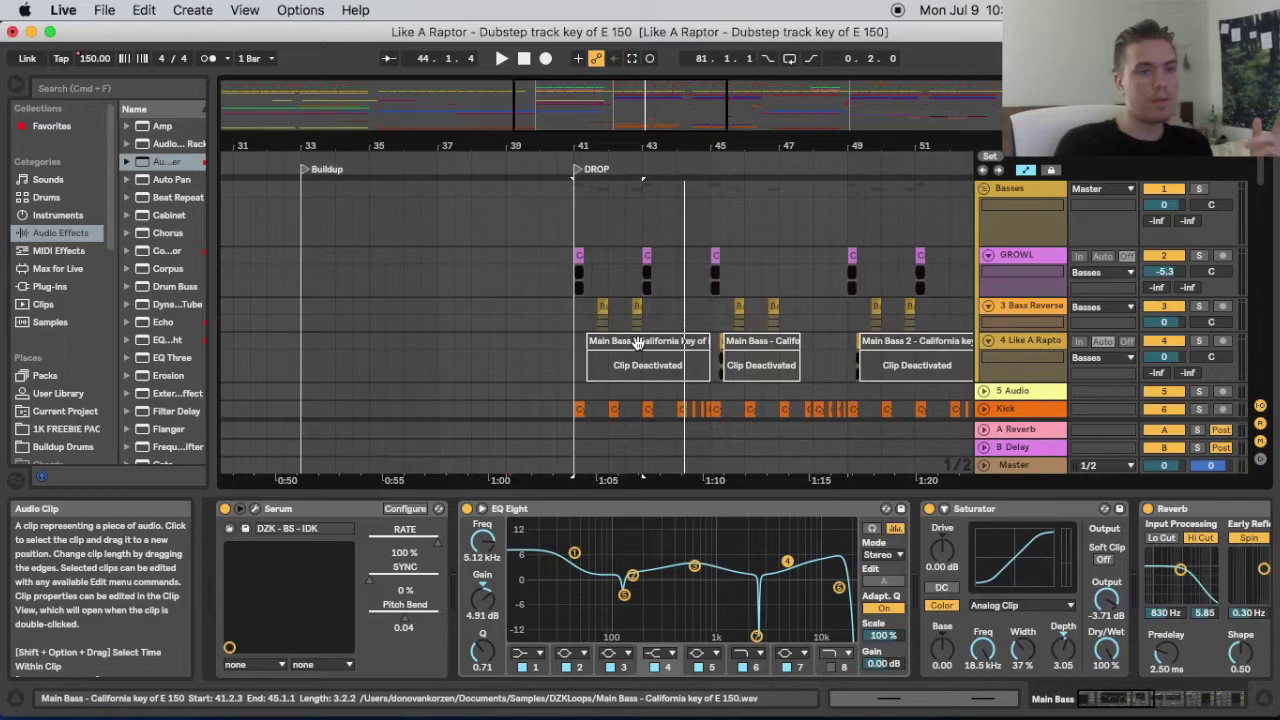
left_click(1198, 341)
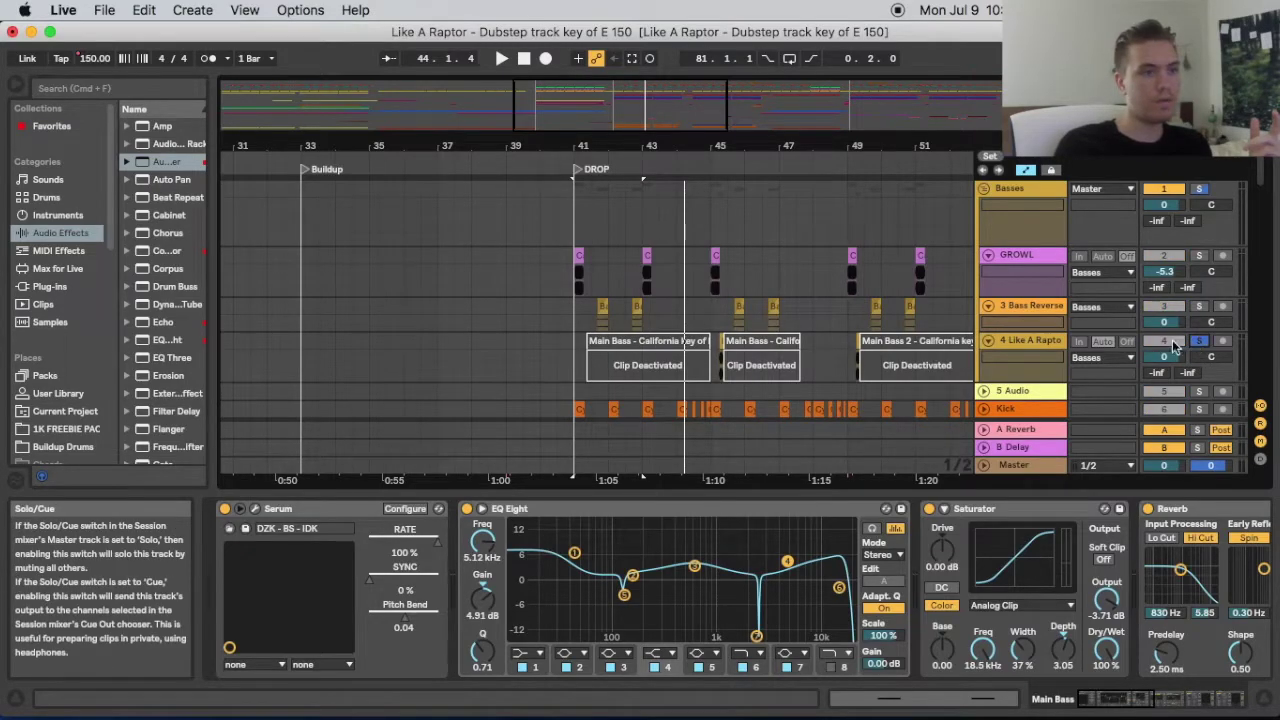
Temporarily activate the first Main Bass - California clip on track 4 to play it from the DROP marker, and deactivate it again
right_click(635, 343)
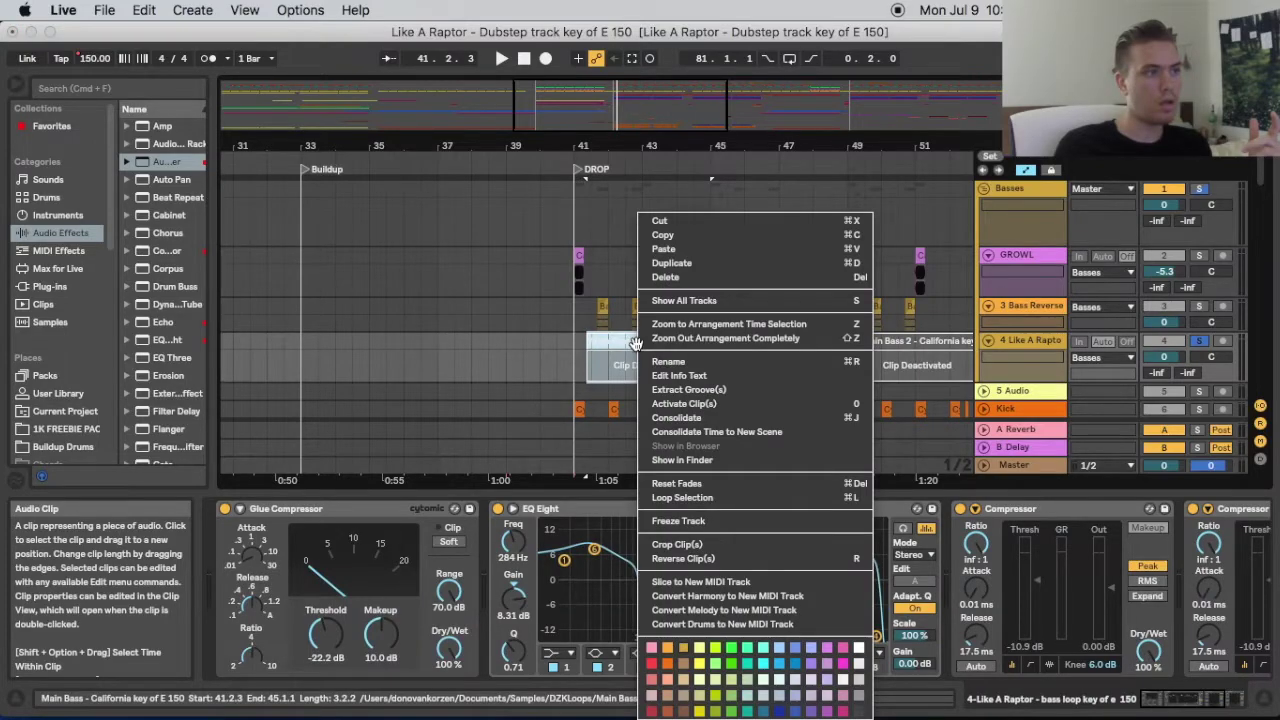
left_click(718, 403)
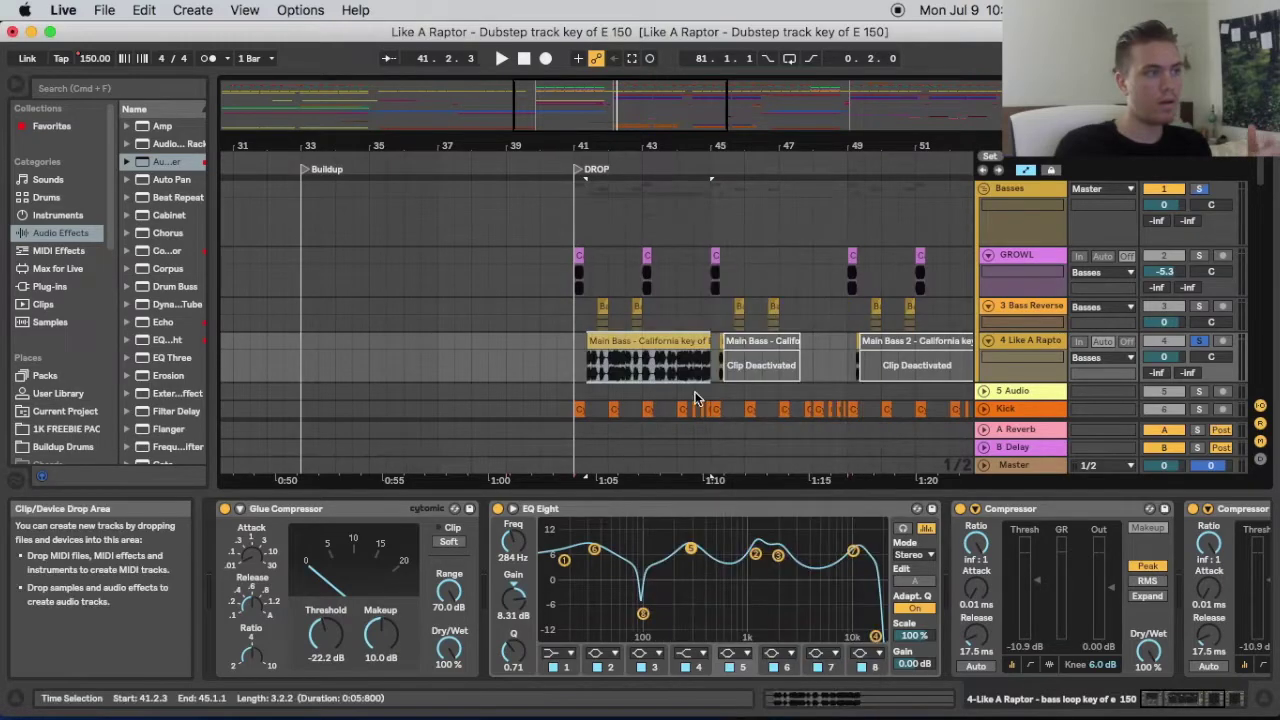
left_click(576, 159)
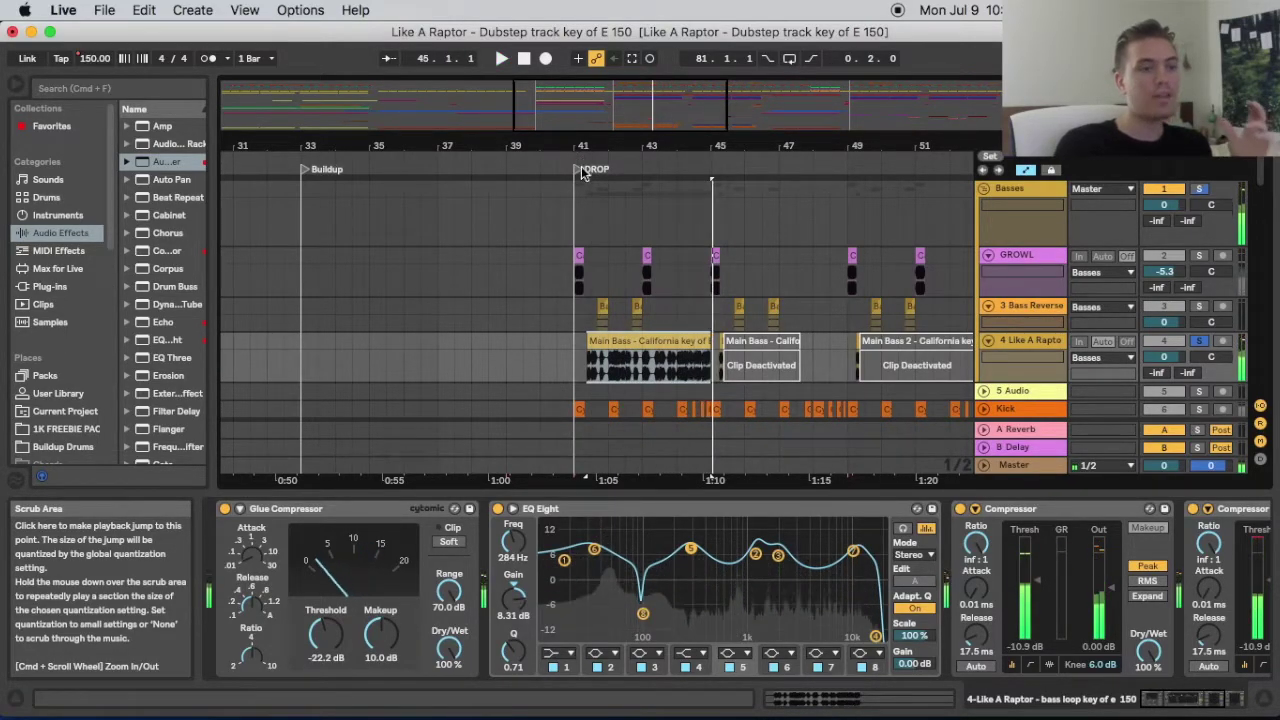
right_click(679, 343)
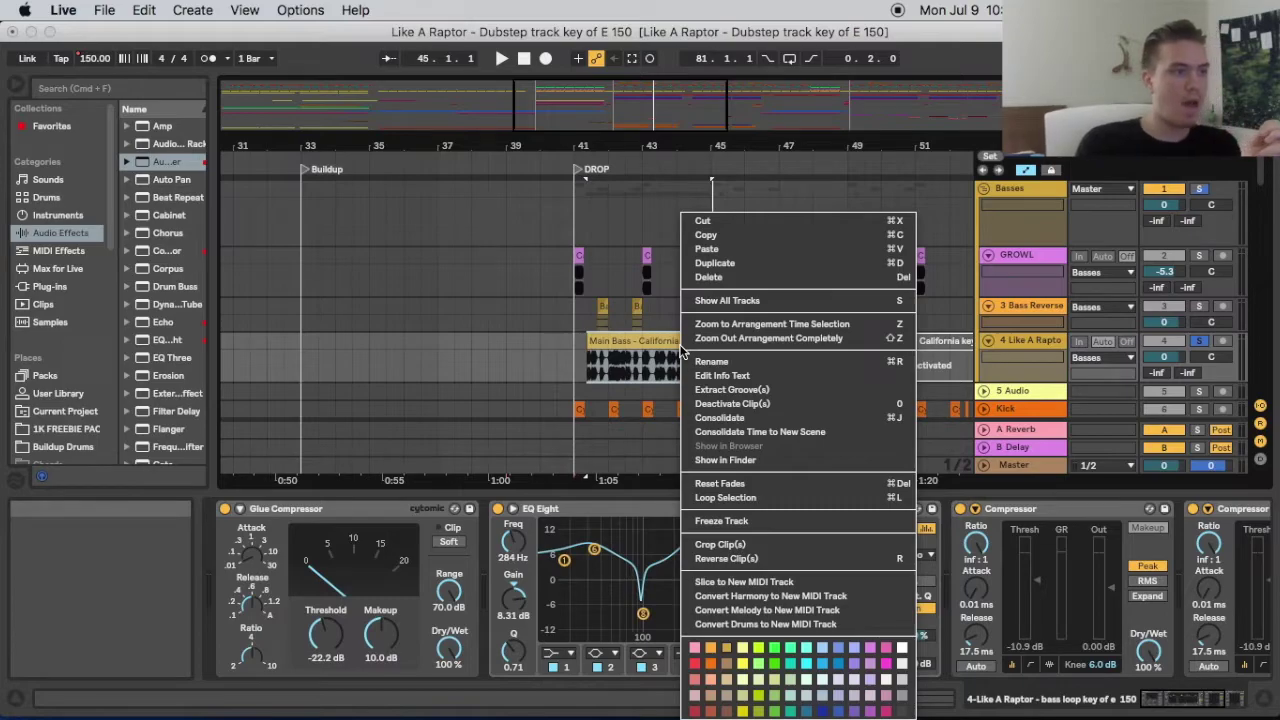
left_click(714, 404)
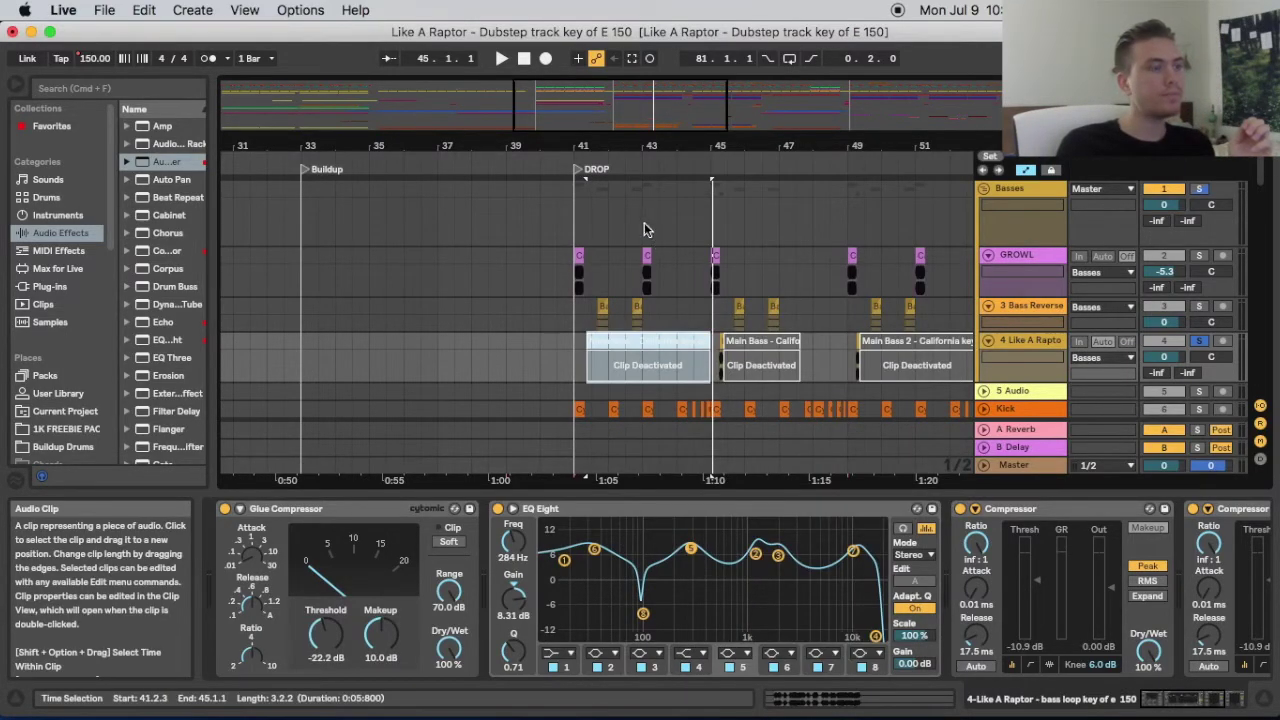
Fold track 4, and audition the 3 Bass Reverse track in solo from the DROP marker
left_click(987, 340)
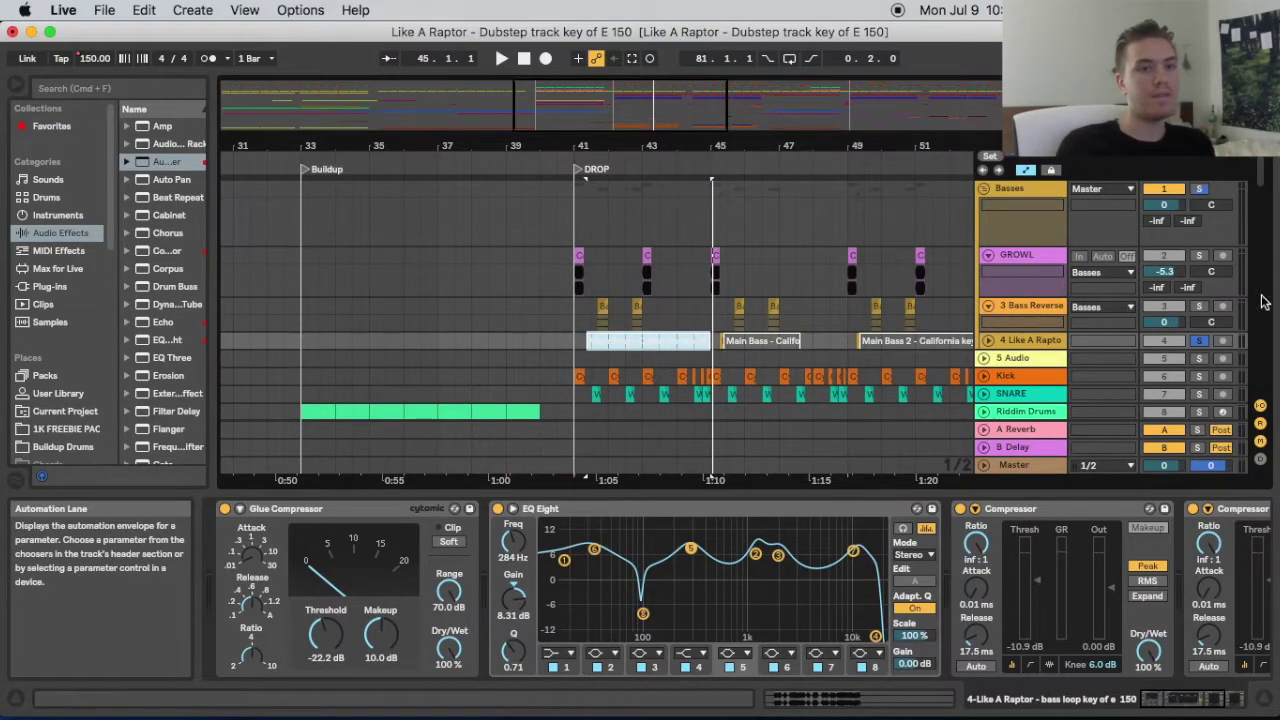
left_click(1199, 306)
left_click(590, 158)
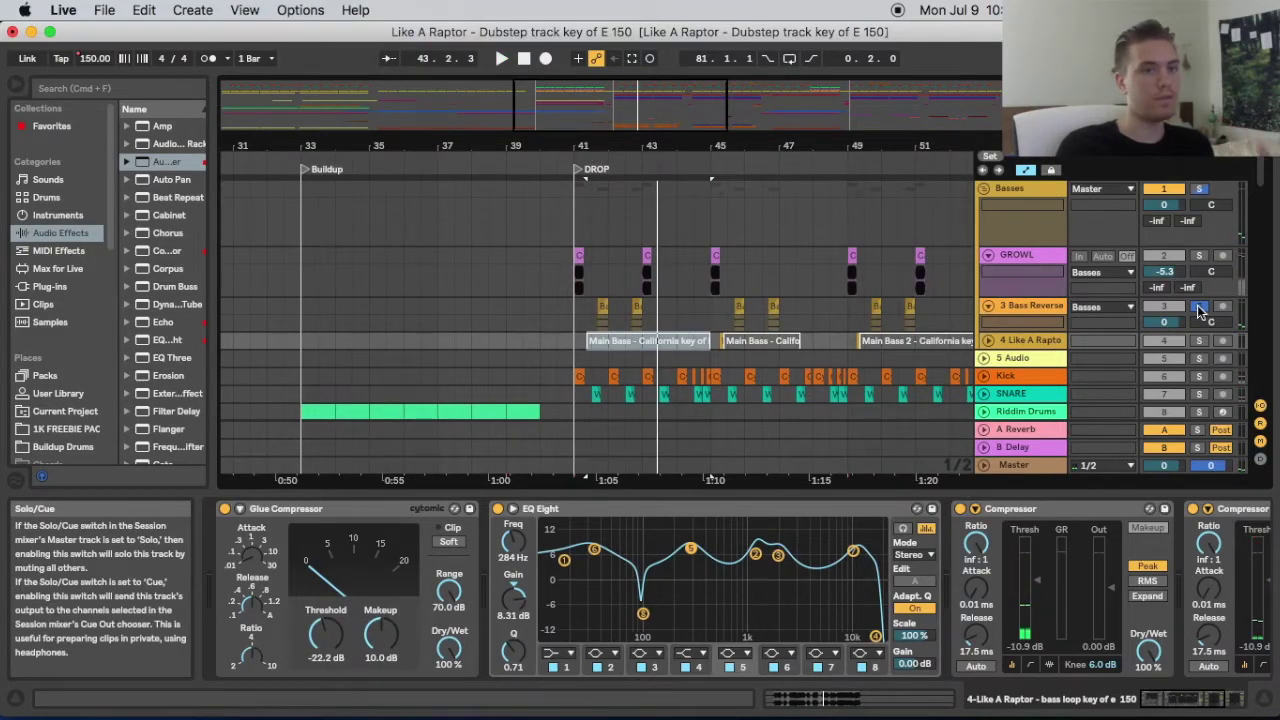
left_click(1199, 307)
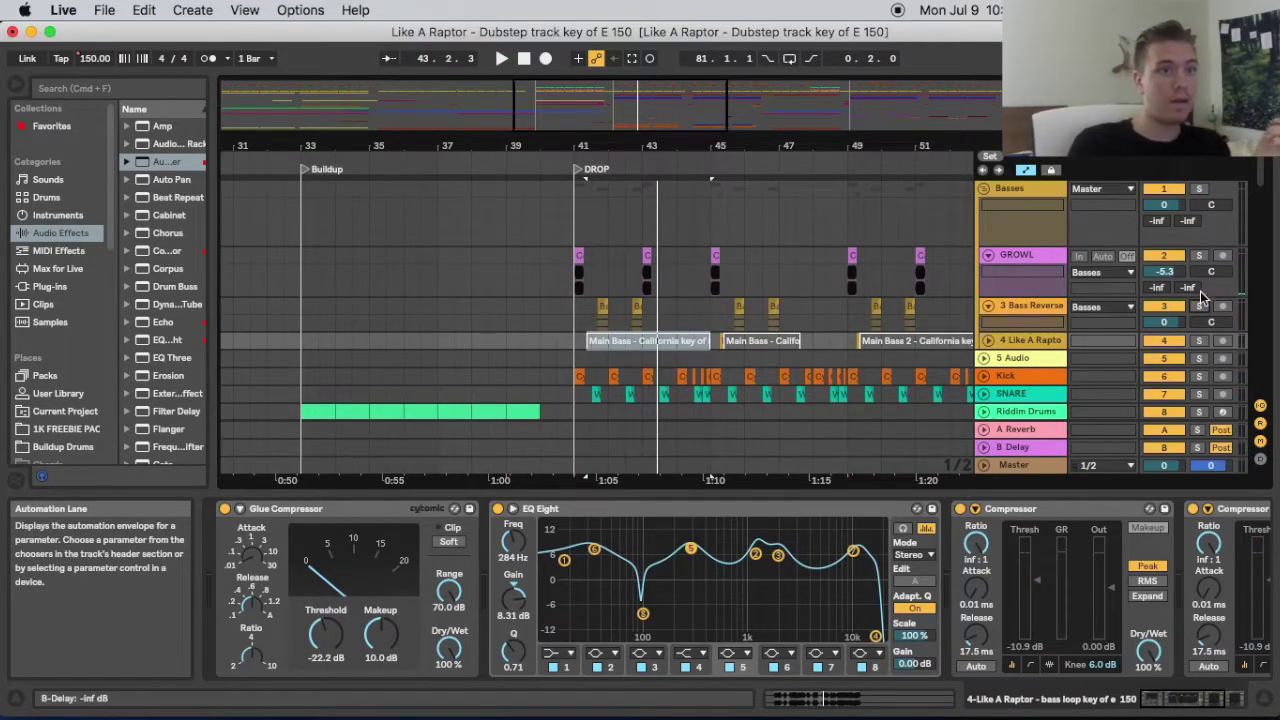
Solo the GROWL track and play it from the DROP marker
left_click(1199, 256)
left_click(563, 147)
key("space")
left_click(567, 162)
key("space")
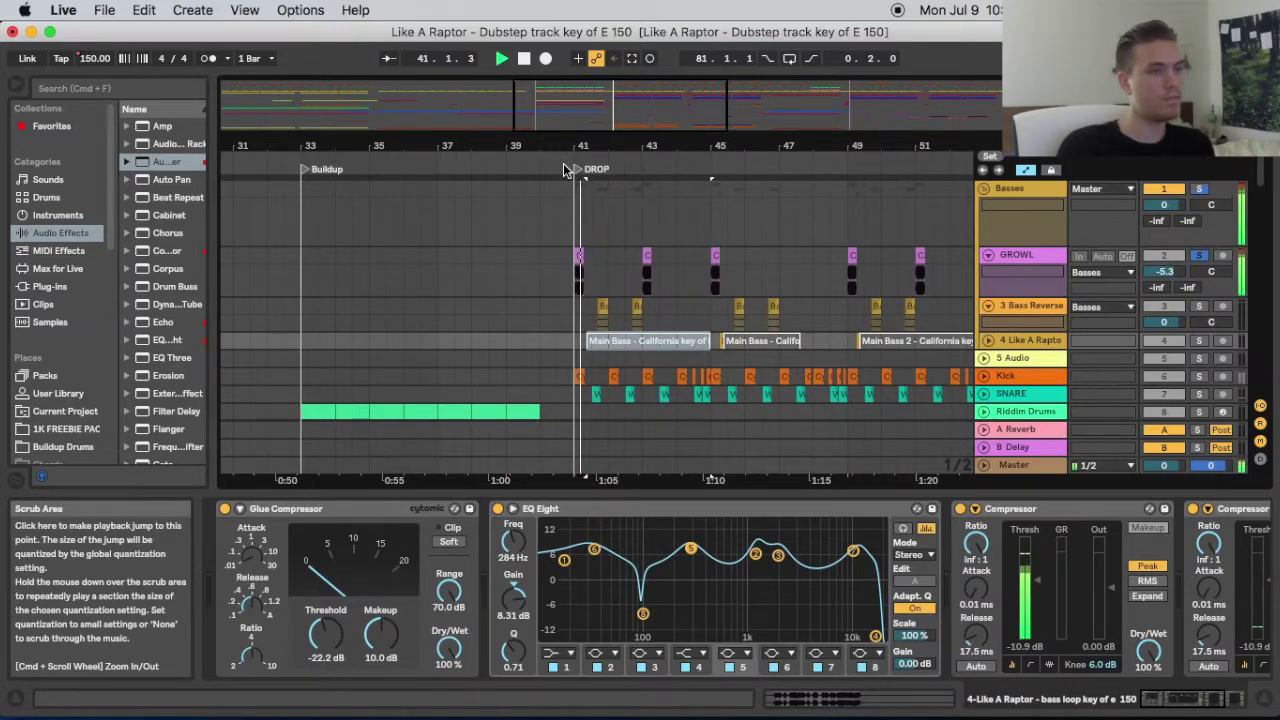
key("space")
Open the first California Growl 2 clip at the DROP marker, examine its waveform up close and play it
left_click(579, 256)
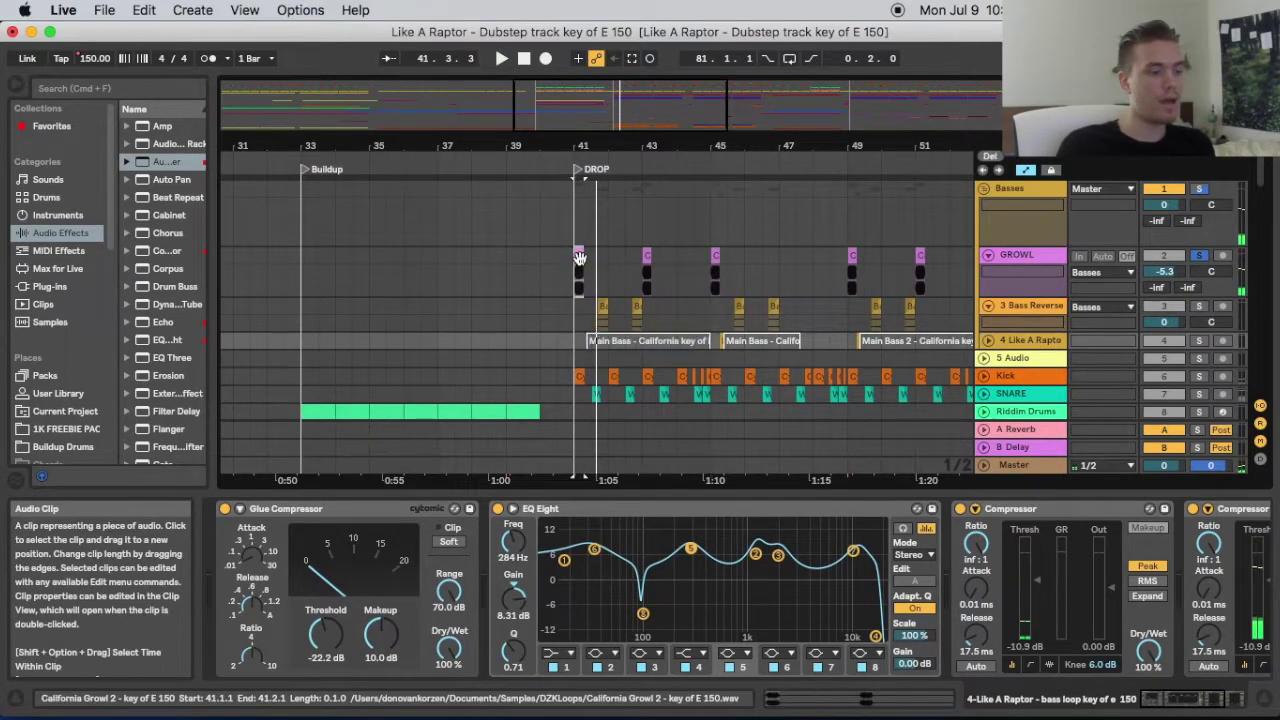
left_click(930, 698)
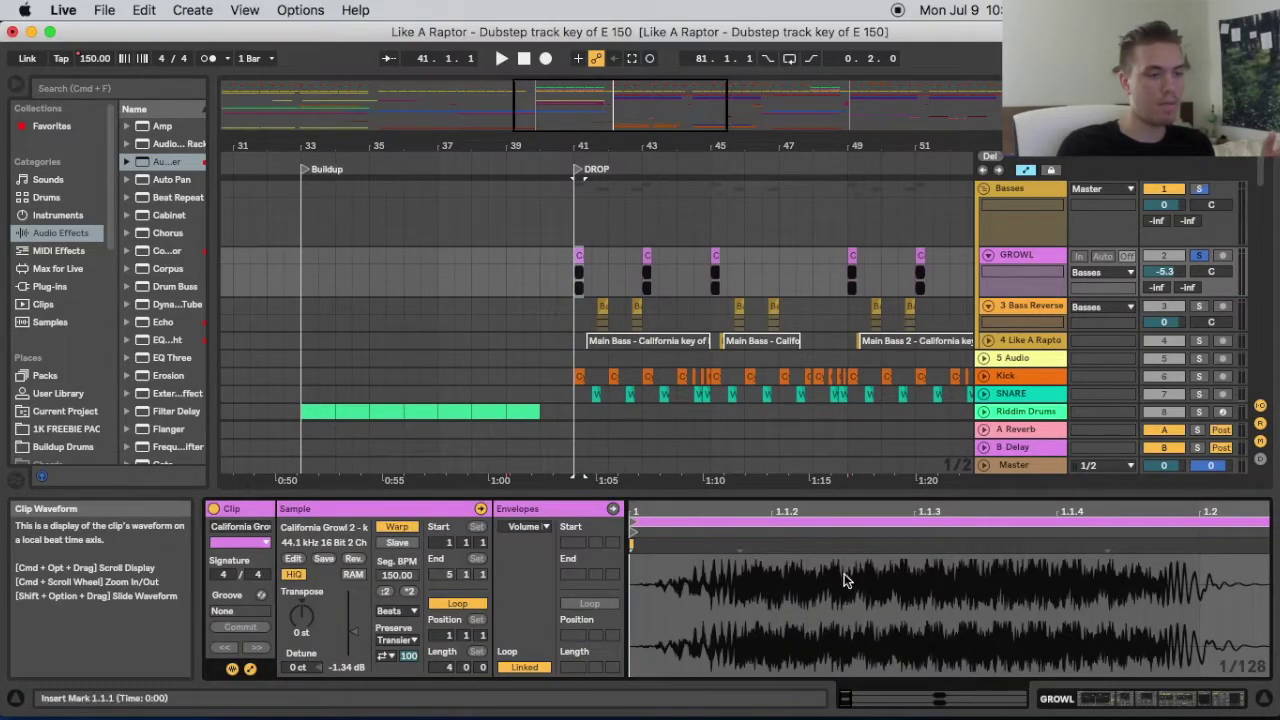
left_click_drag(700, 512, 700, 450)
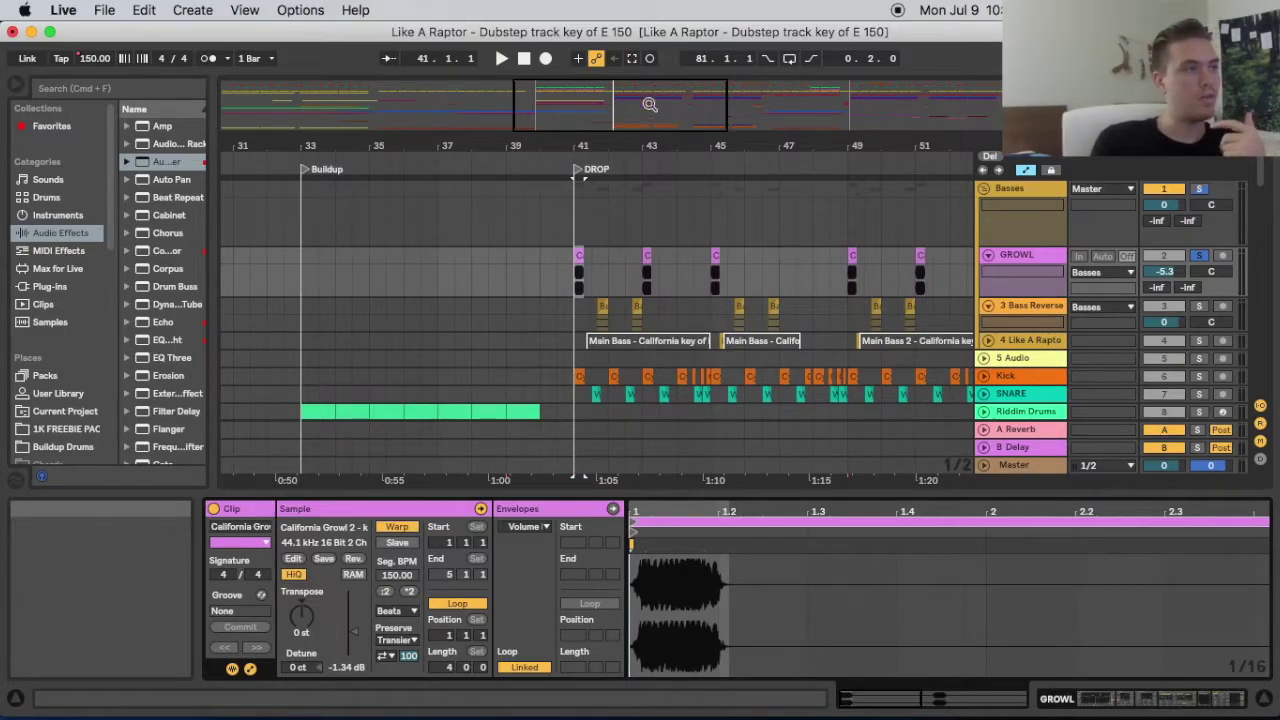
left_click_drag(592, 478, 592, 590)
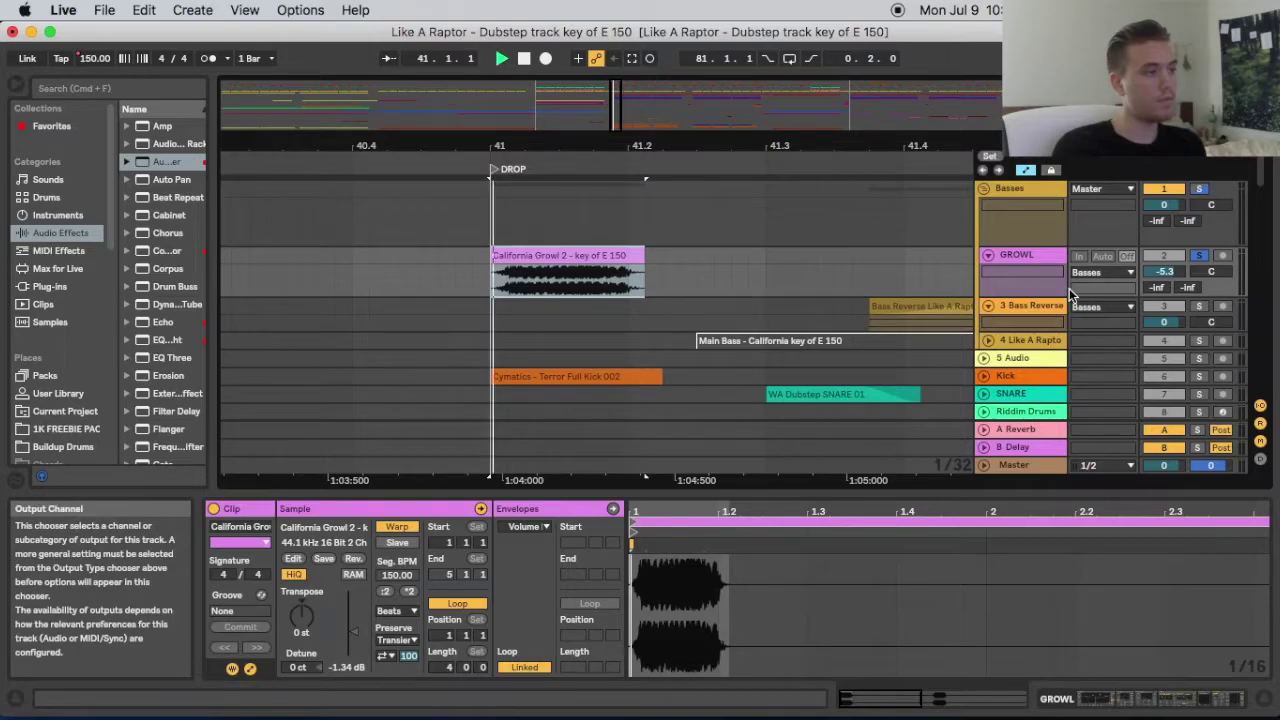
key("space")
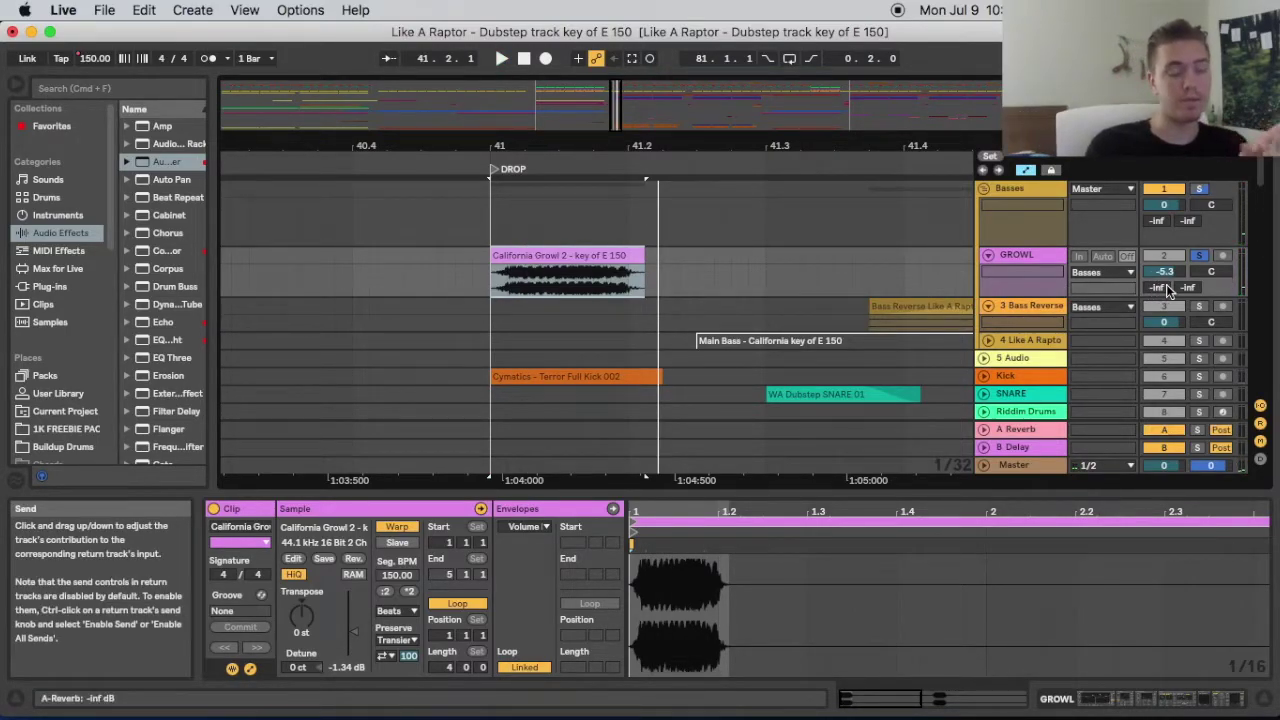
Fold the GROWL and 3 Bass Reverse tracks and collapse the Basses group
left_click(987, 257)
left_click(986, 274)
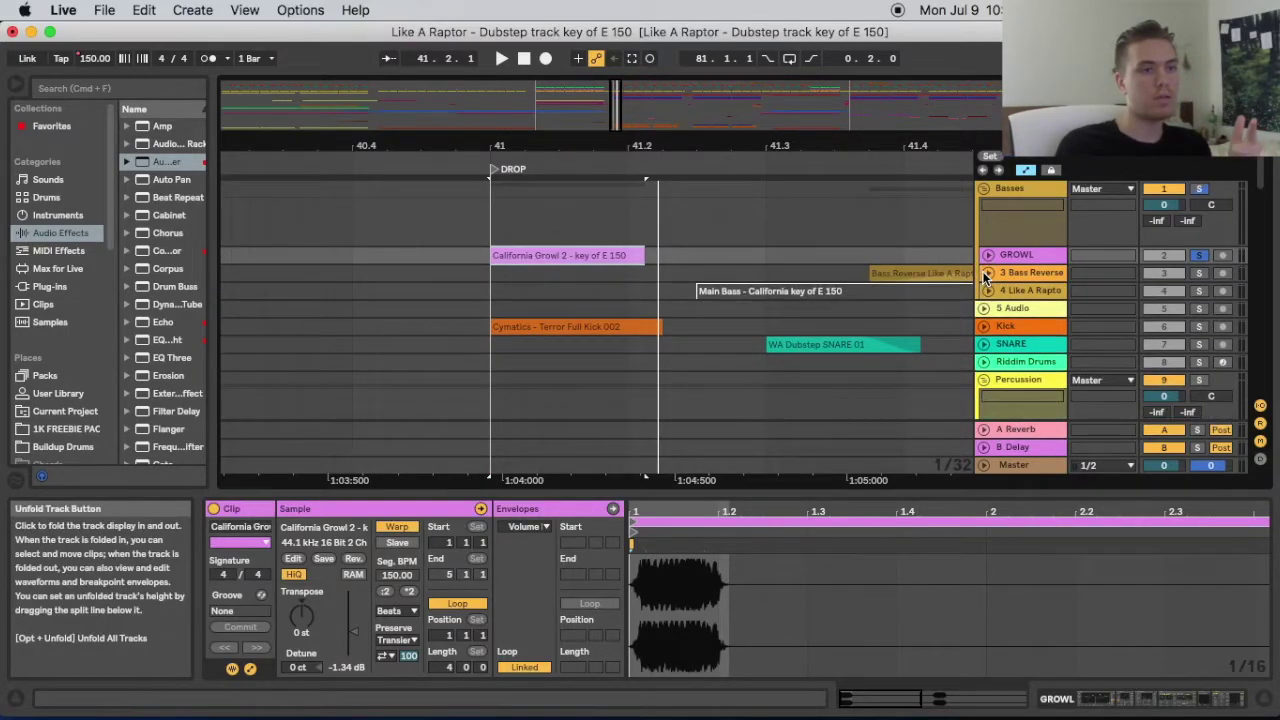
left_click(983, 189)
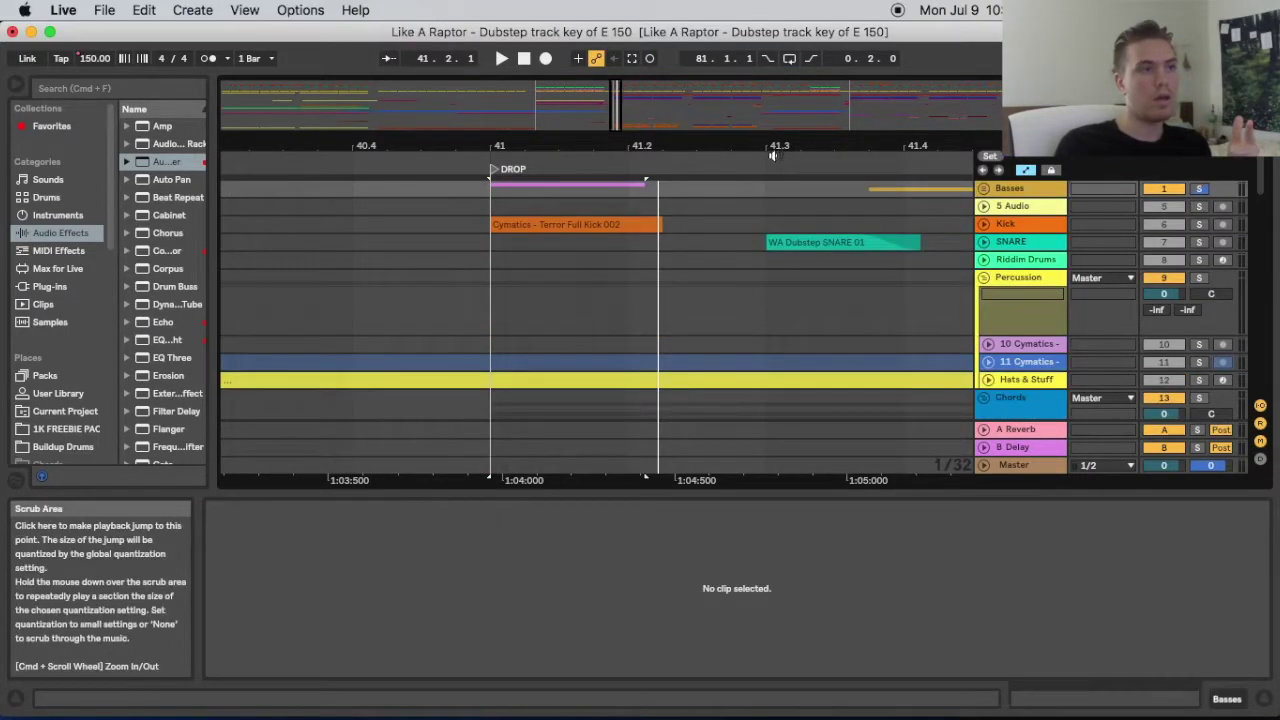
Solo the Kick, SNARE and Percussion together with the Basses group and play them from the DROP marker
mouse_move(769, 147)
left_mouse_down()
mouse_move(769, 175)
mouse_move(769, 50)
mouse_move(602, 50)
mouse_move(556, 22)
left_mouse_up()
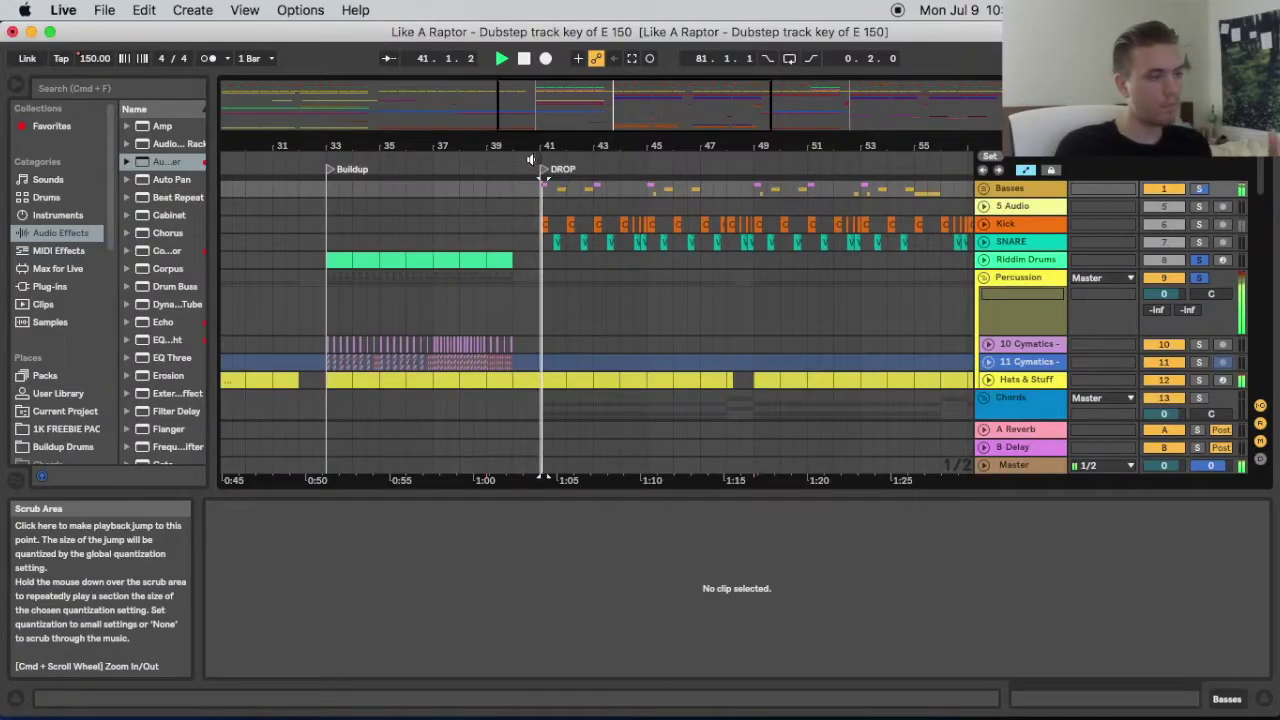
left_click(545, 478)
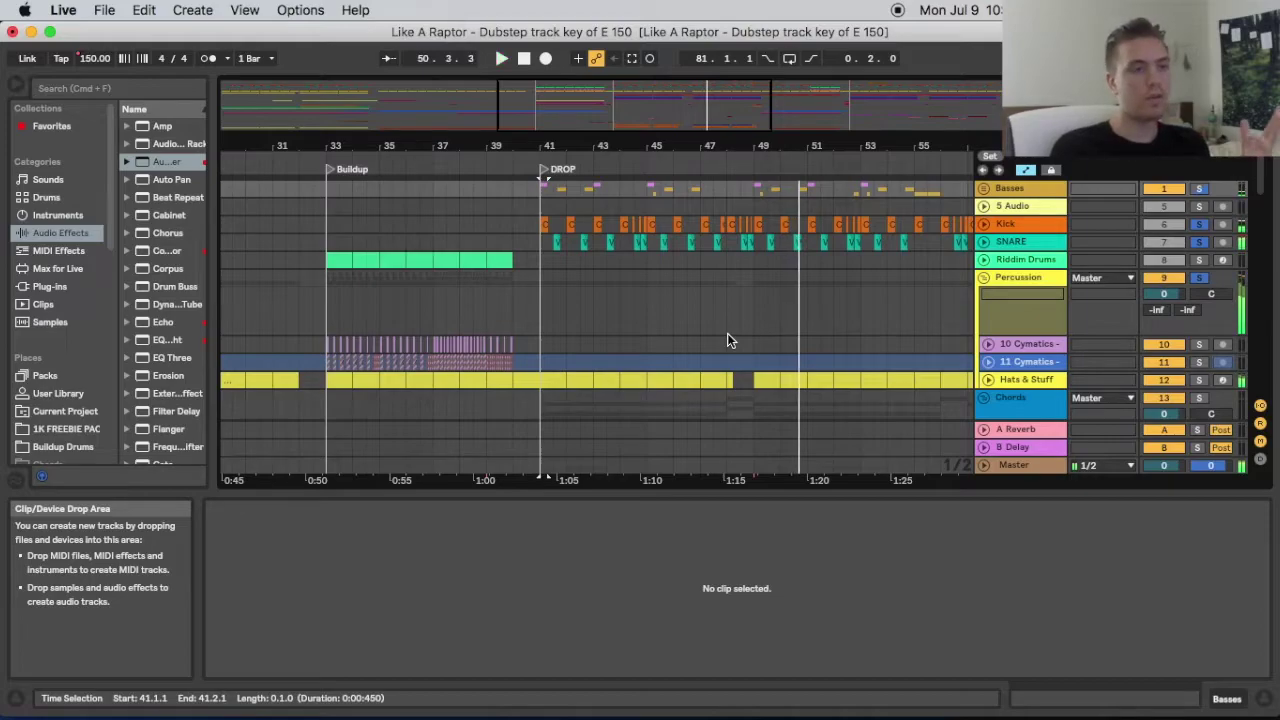
Solo the Arp (Drop) track in the Chords group, play it from the DROP marker and open its first MIDI clip
scroll(735, 345, "down", 2)
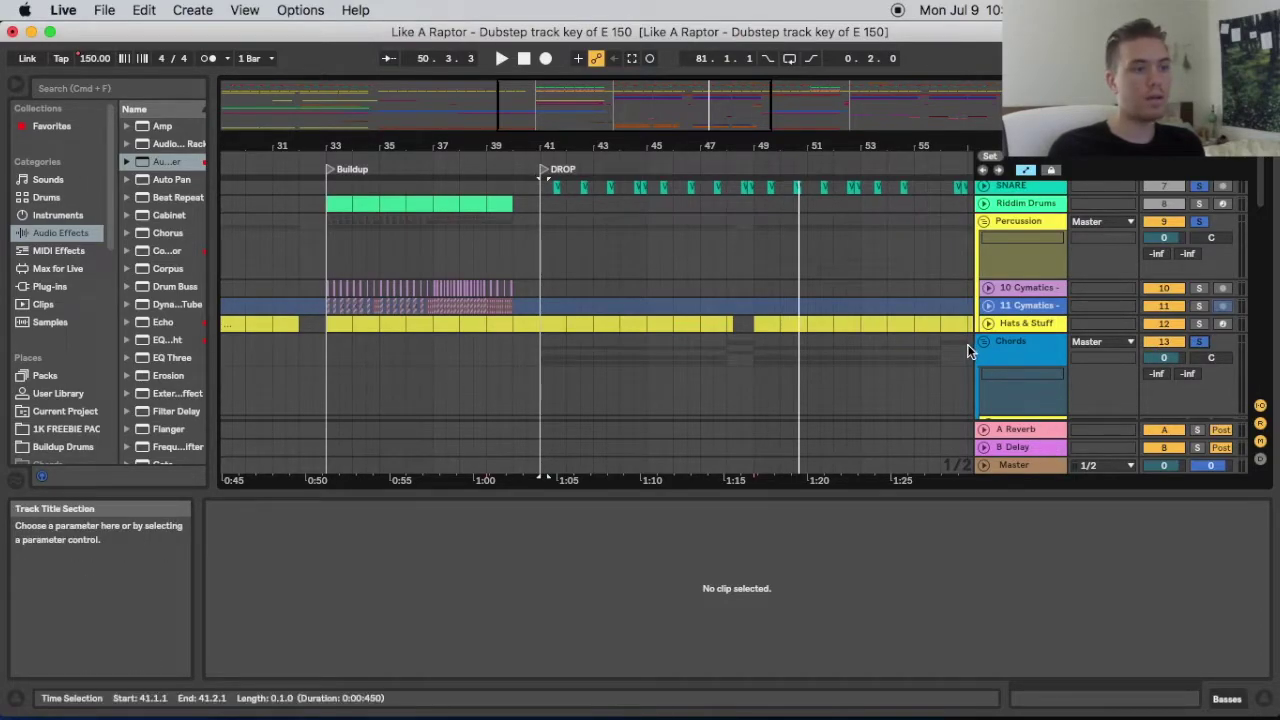
scroll(920, 372, "down", 5)
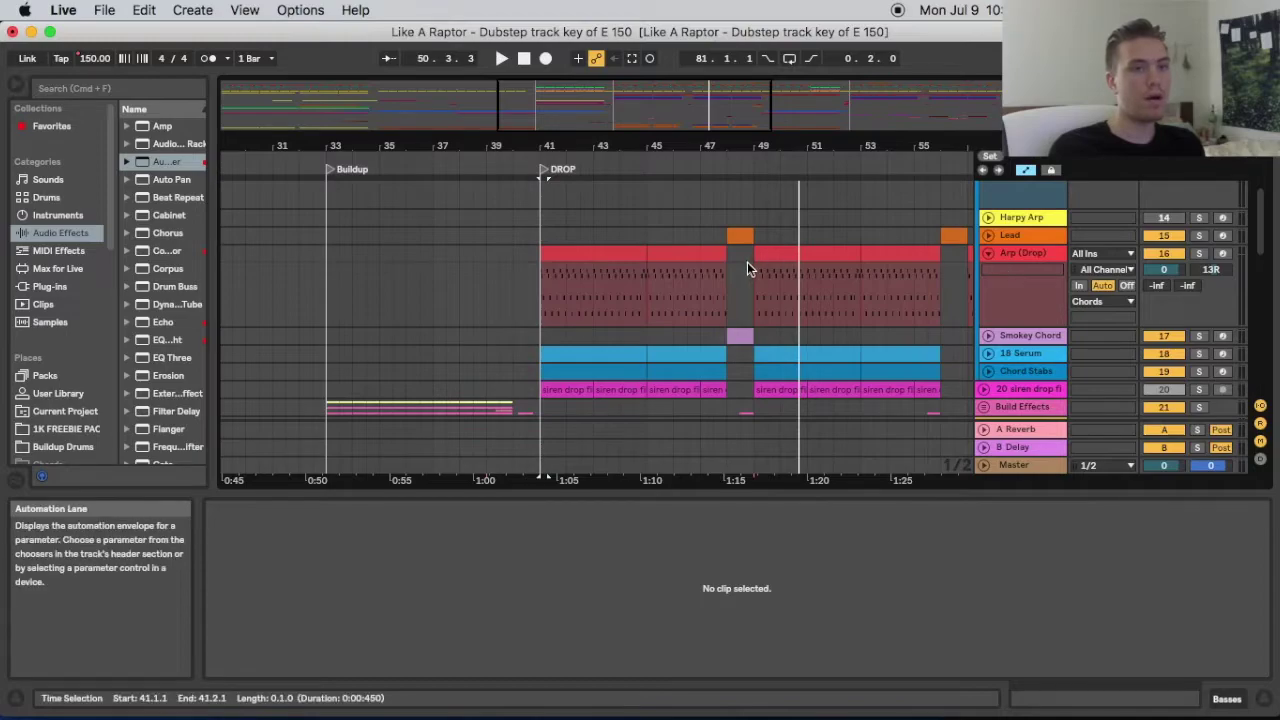
left_click(1199, 253)
left_click(531, 159)
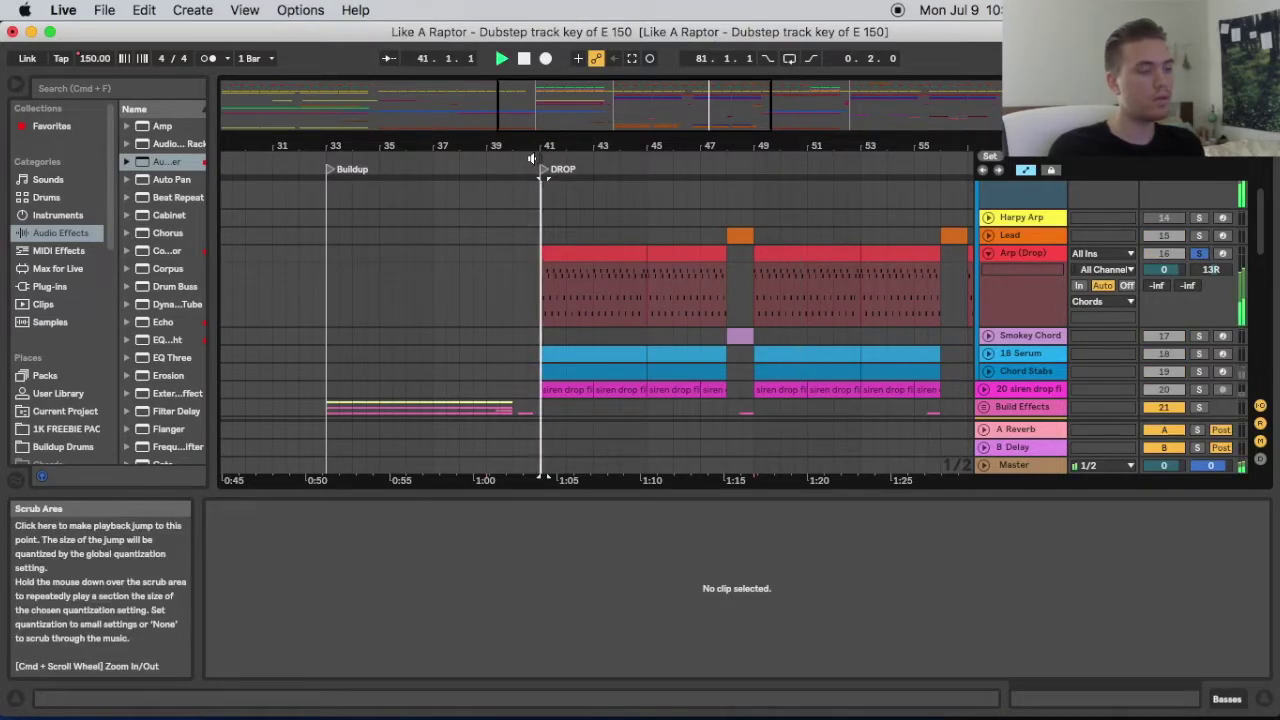
left_click(584, 254)
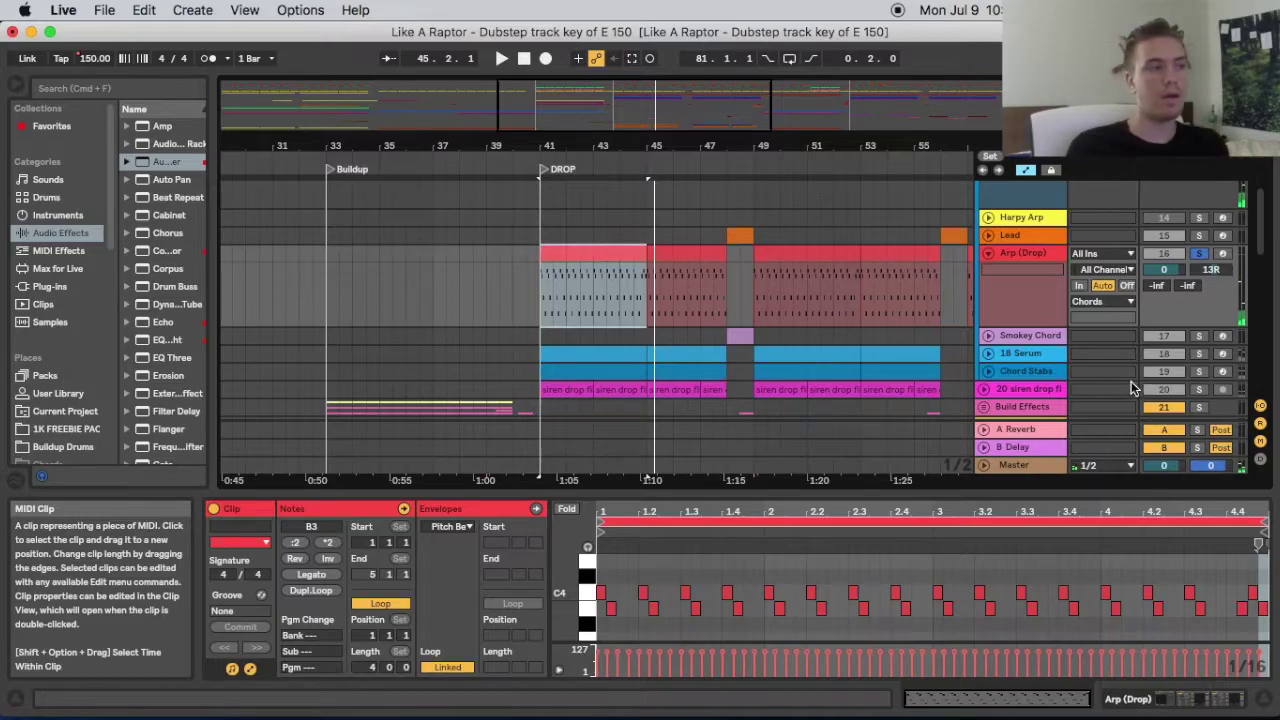
Solo the 18 Serum track and play it from the DROP marker
scroll(870, 314, "down", 2)
left_click(1199, 317)
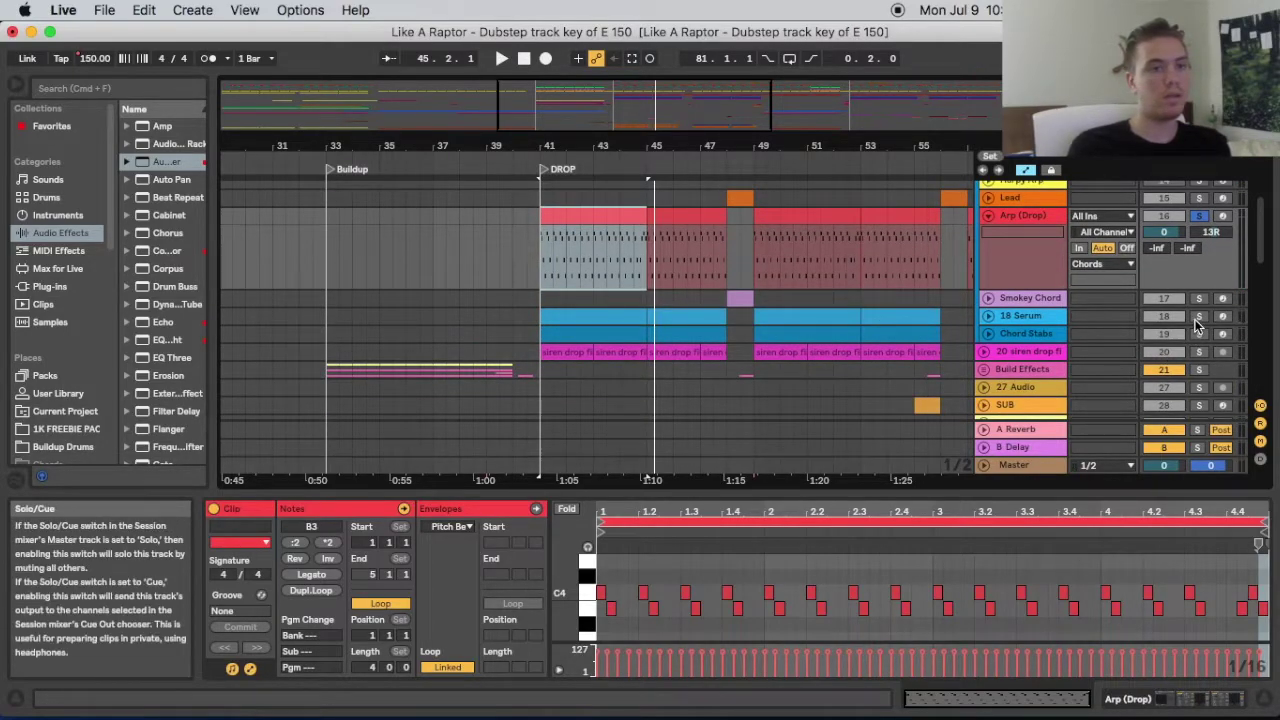
left_click(535, 181)
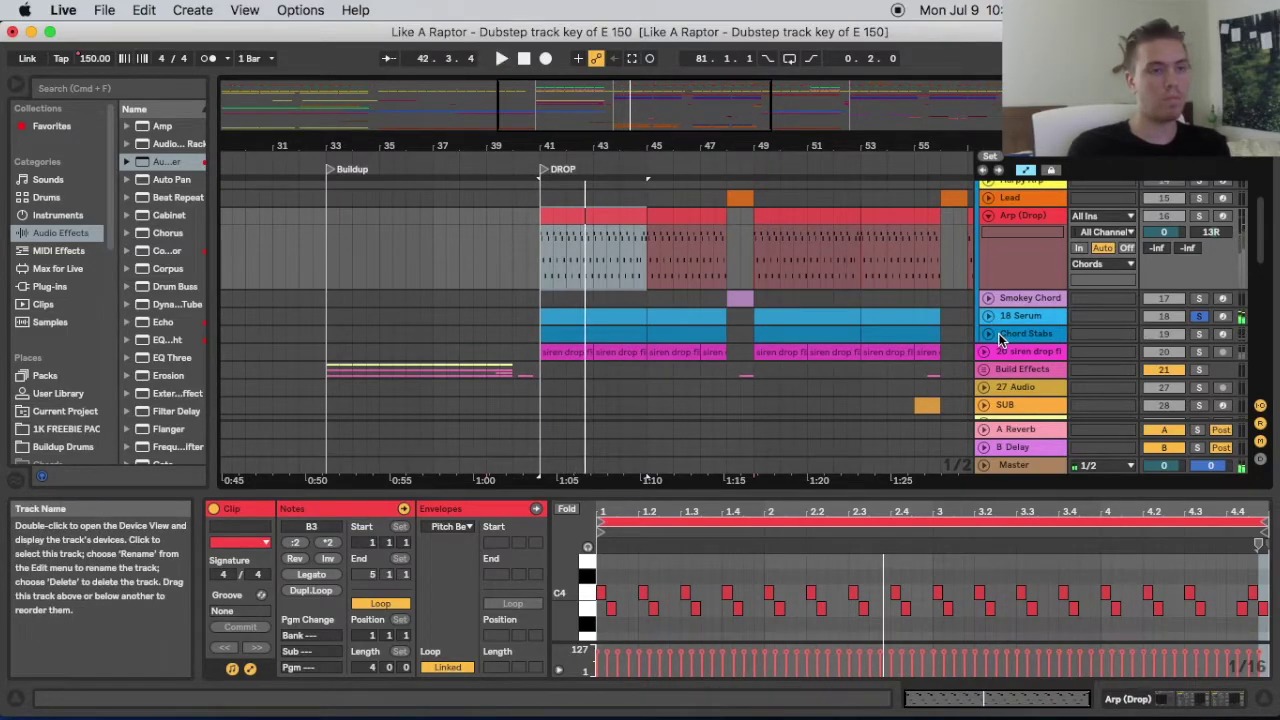
Unfold the Chord Stabs track, solo it and play it from the DROP marker
left_click(988, 334)
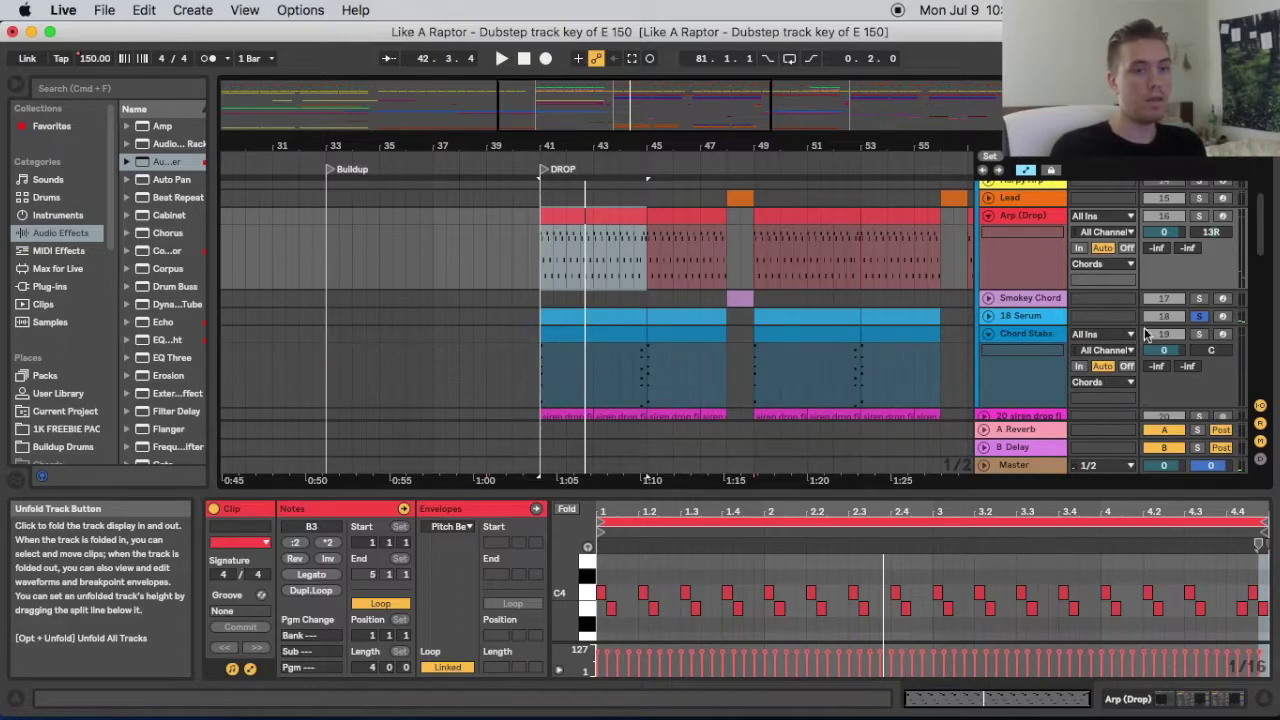
left_click(520, 167)
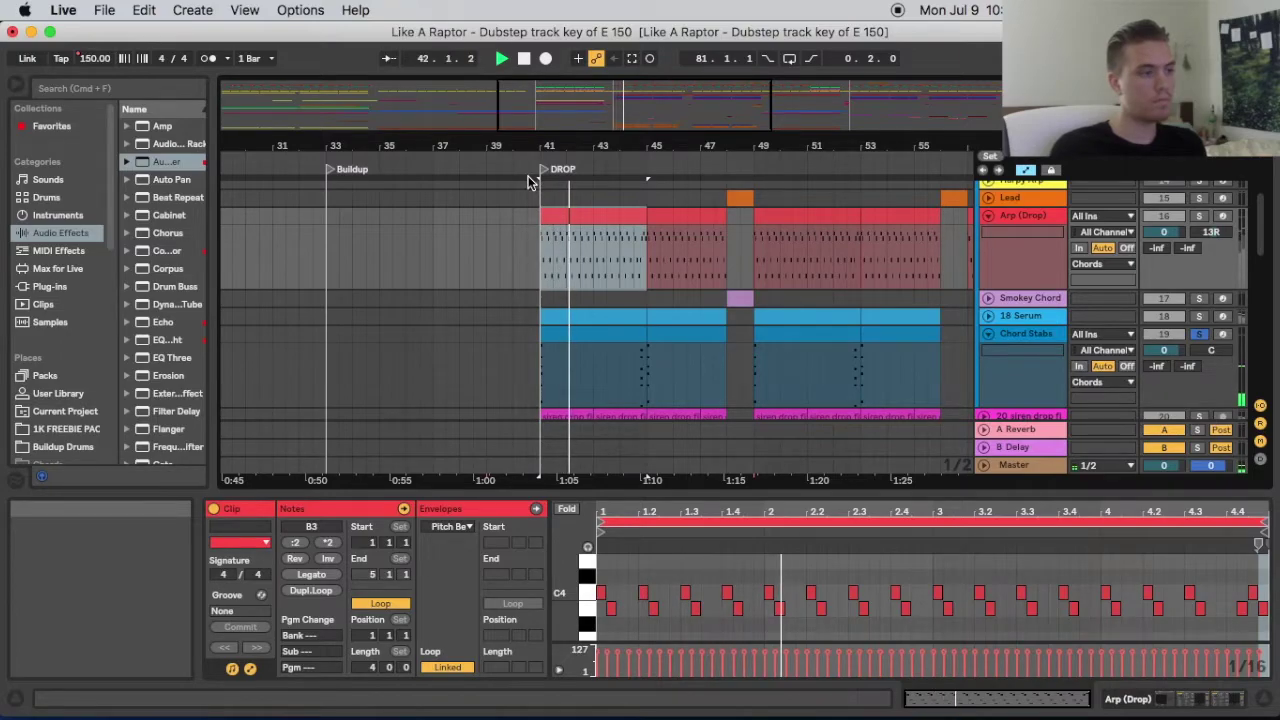
Solo the siren drop track in place of Chord Stabs, unfold it and play it from the DROP marker
left_click(1199, 334)
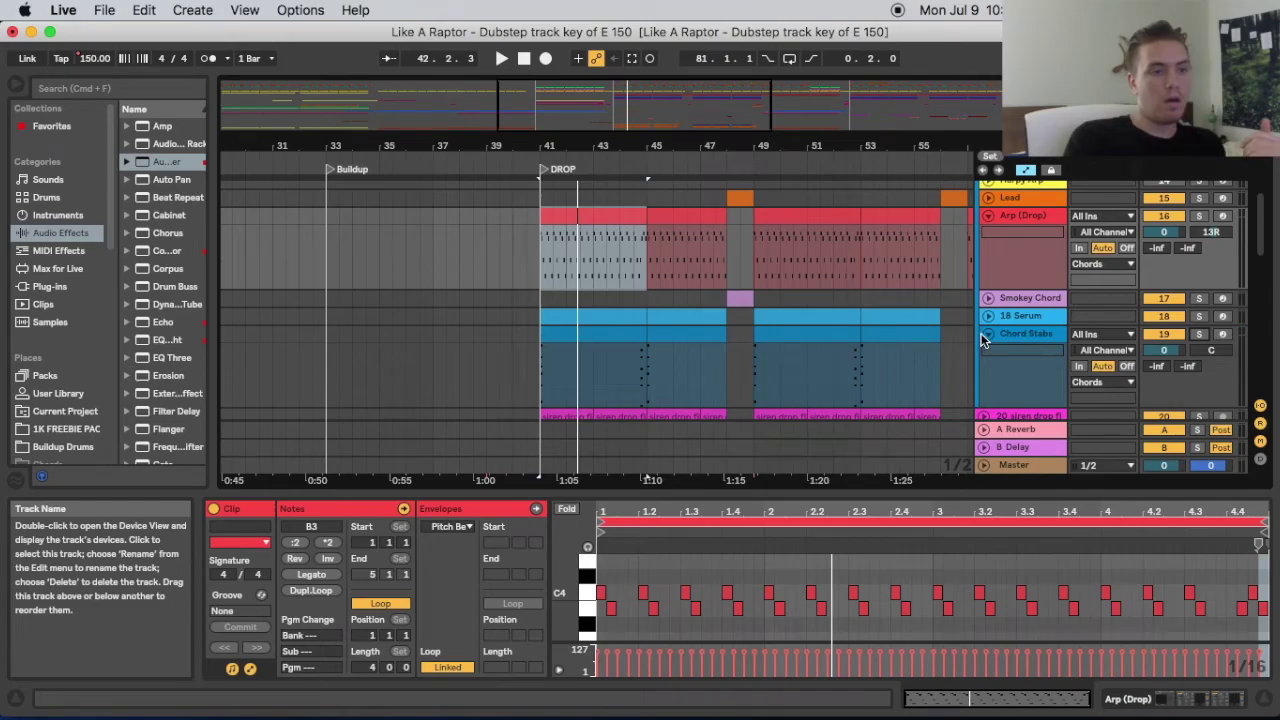
left_click(981, 334)
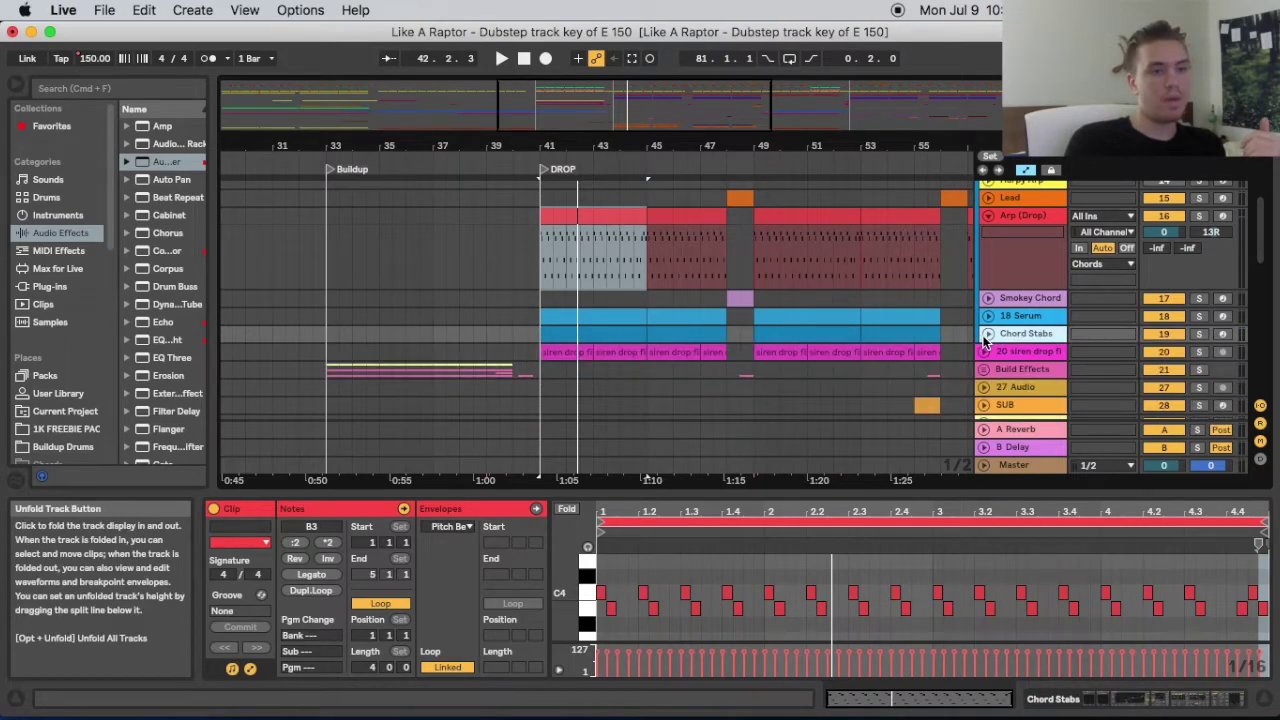
left_click(1199, 351)
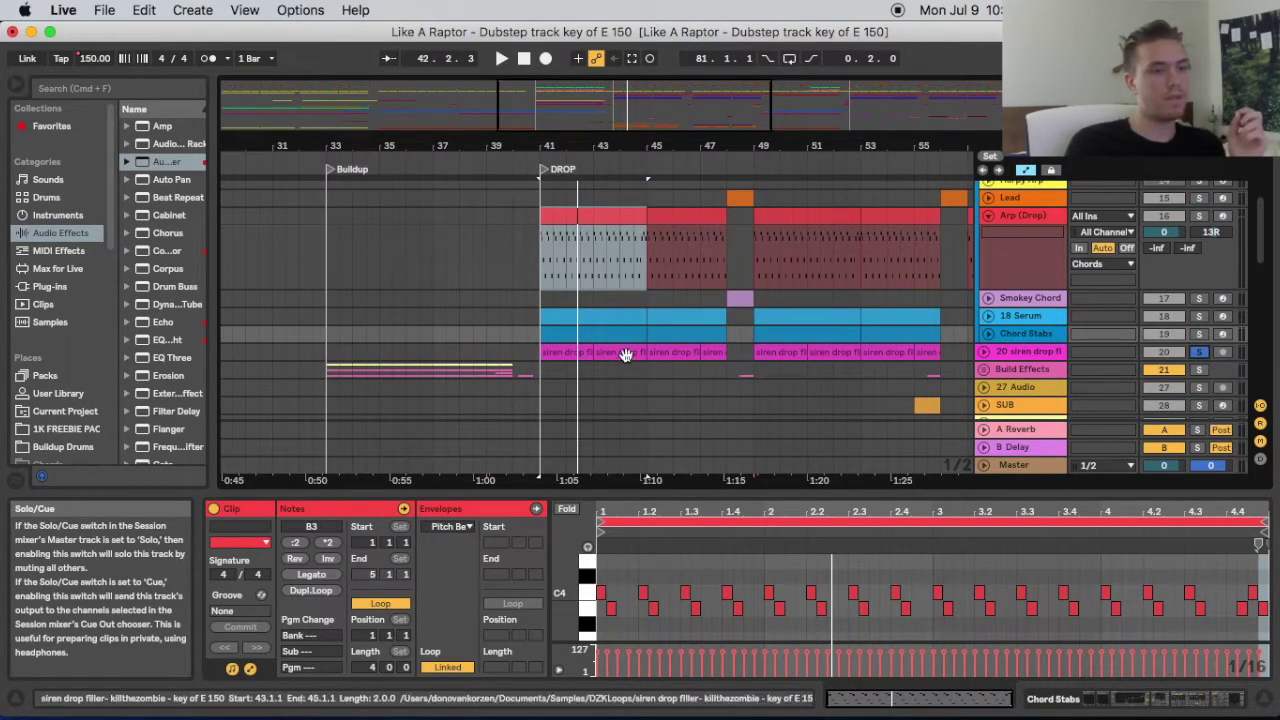
left_click(985, 352)
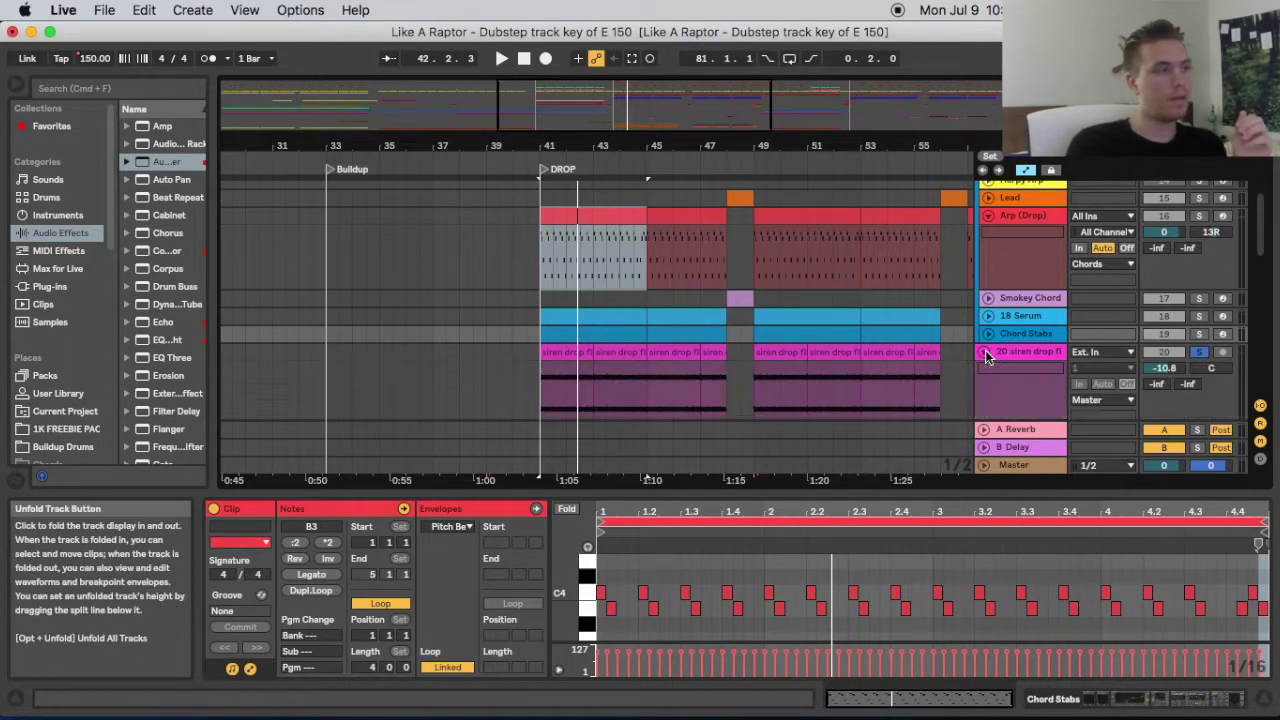
left_click(528, 160)
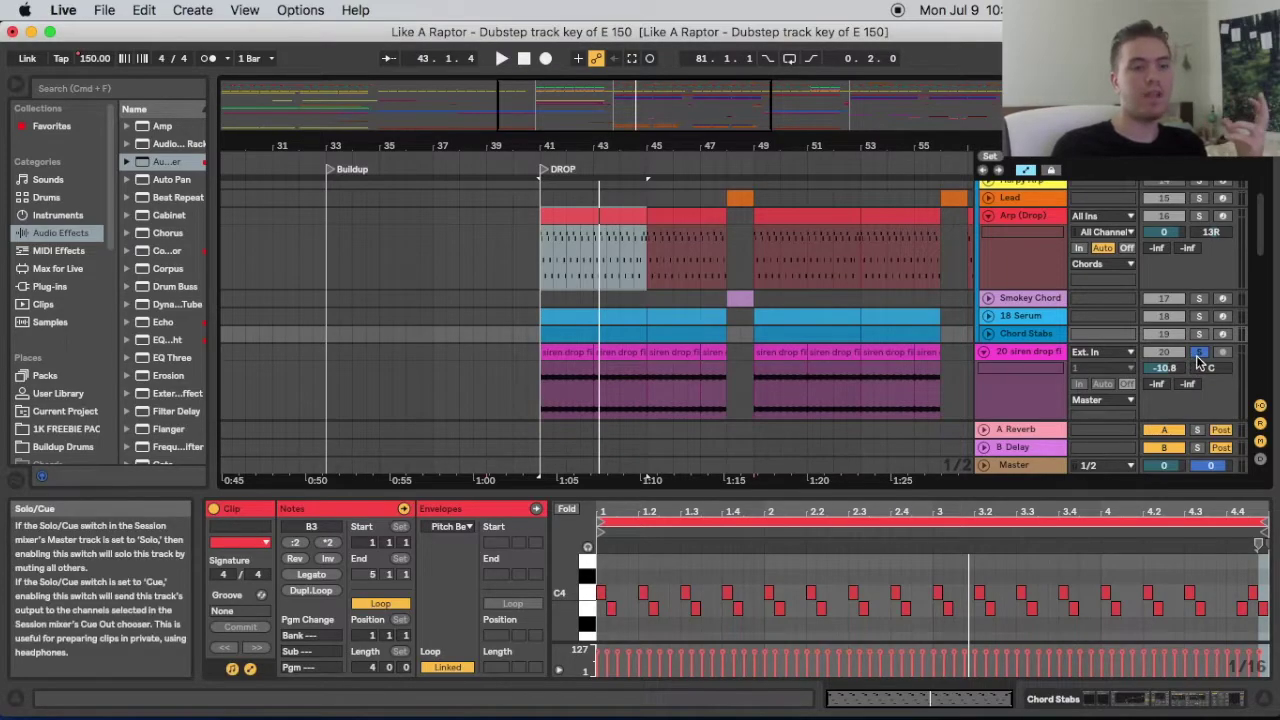
Take the siren drop track out of solo and fold it, the Arp (Drop) track and the Chords group
left_click(983, 353)
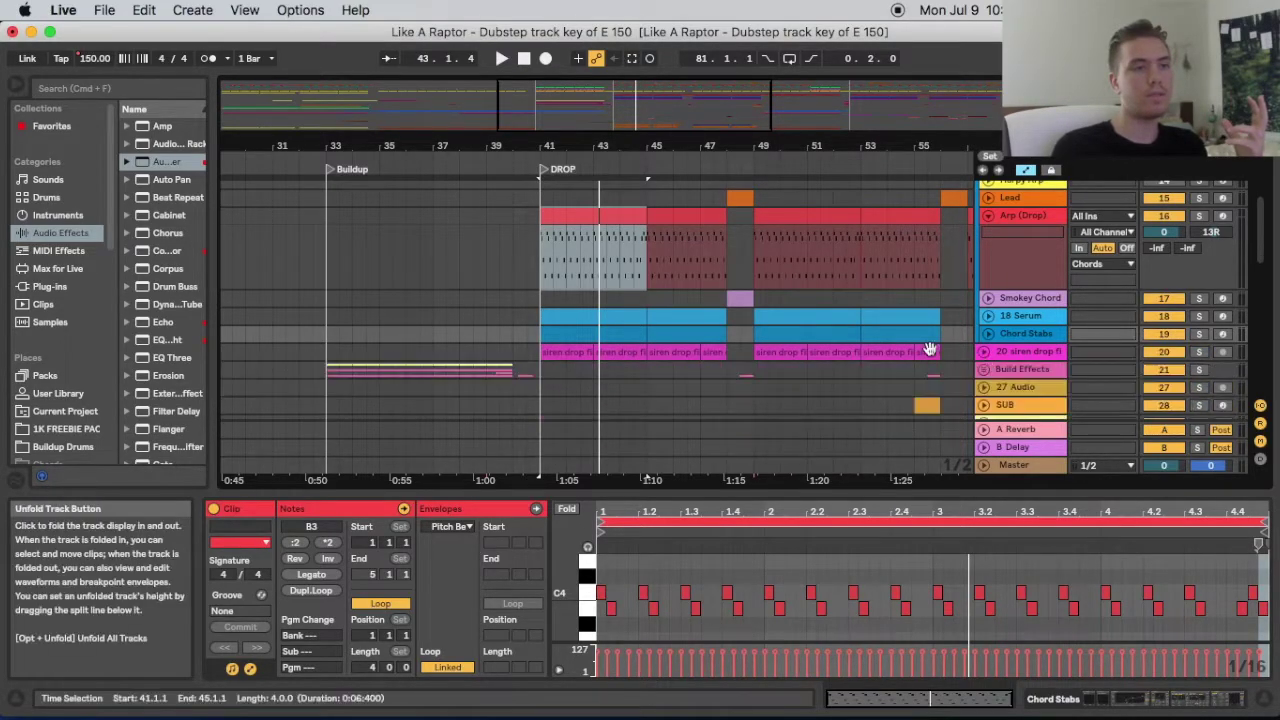
scroll(831, 338, "up", 3)
left_click(988, 290)
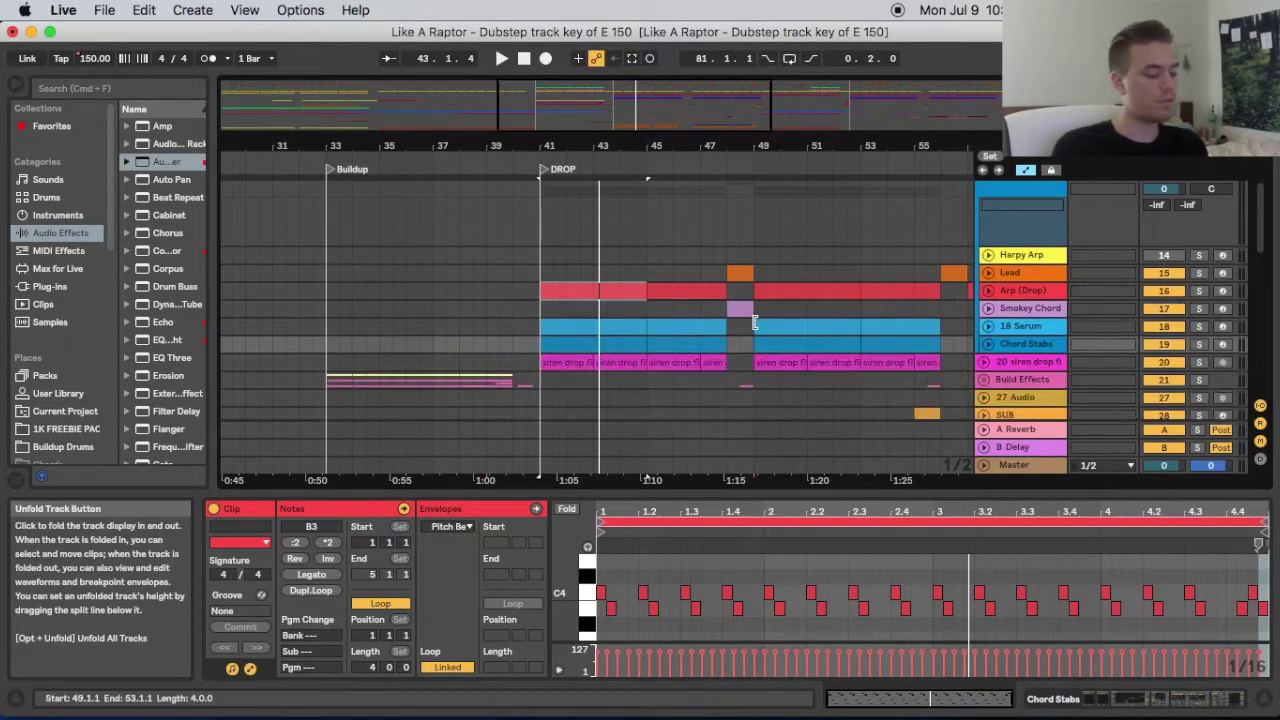
scroll(756, 321, "up", 6)
left_click(984, 304)
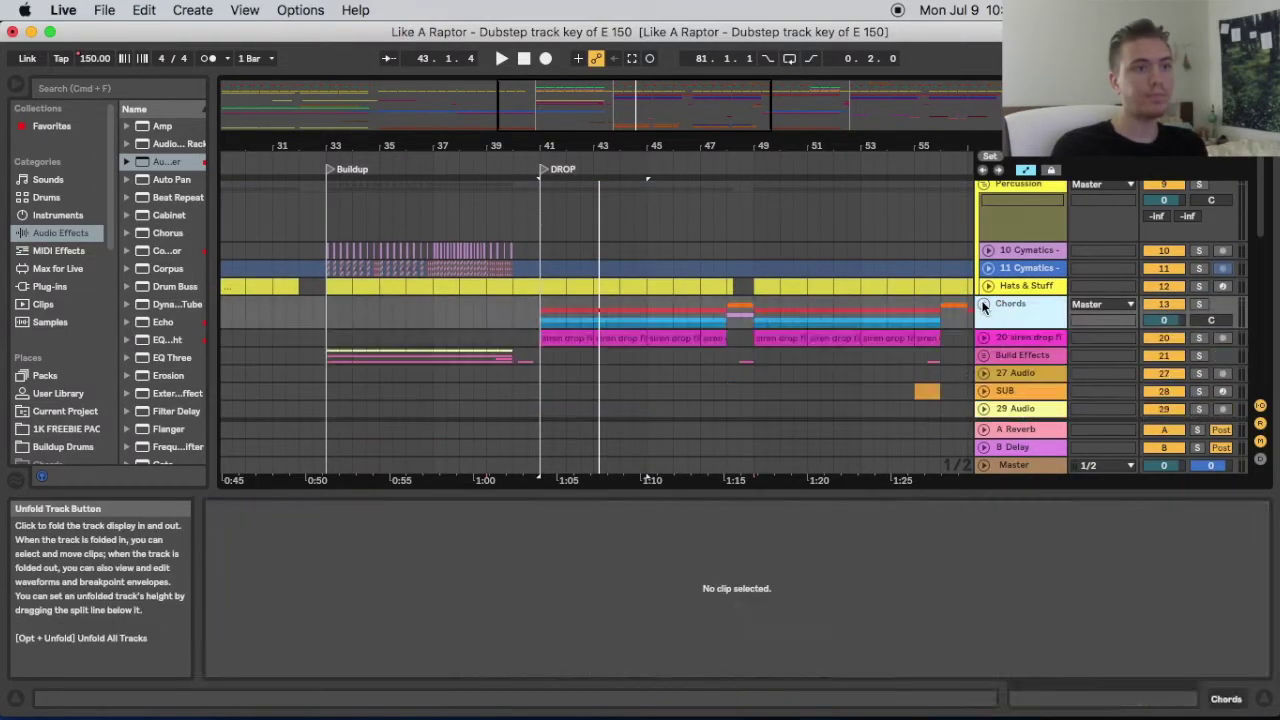
Play from the DROP marker with Kick, SNARE, Percussion and Chords soloed, and again with the siren drop track added
scroll(905, 299, "up", 2)
scroll(945, 280, "up", 3)
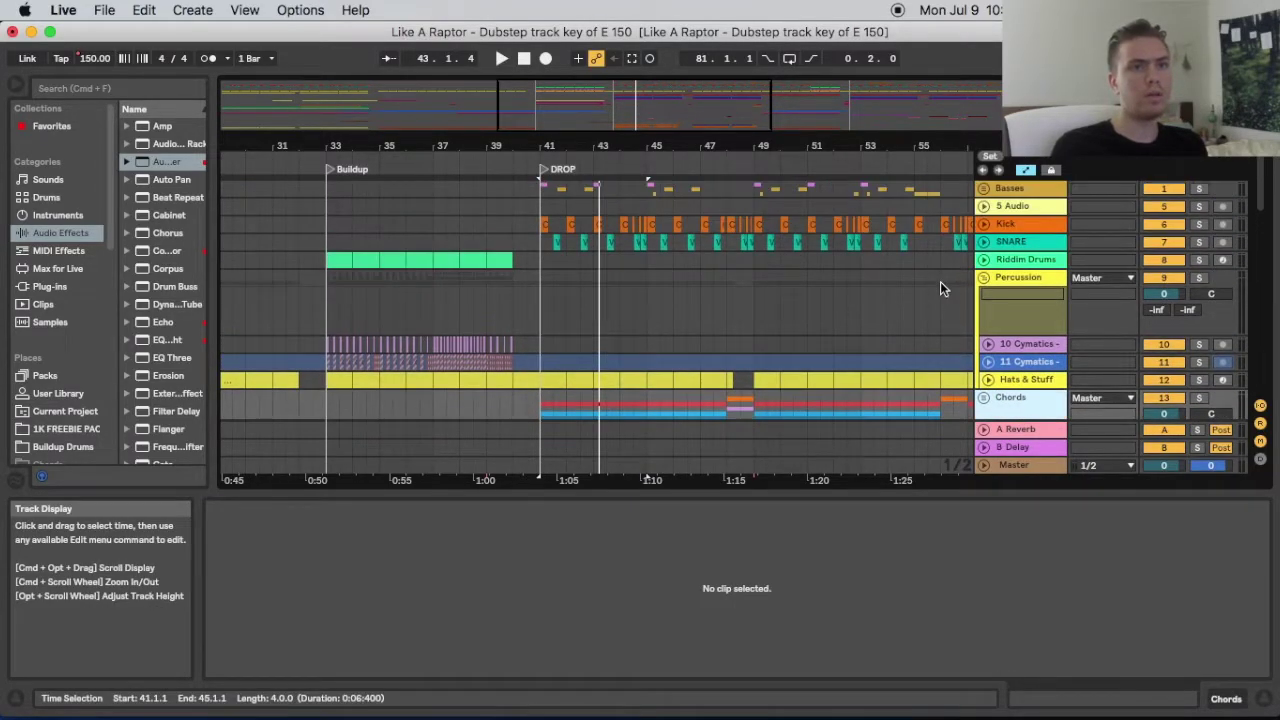
left_click(1199, 226)
left_click(1199, 277)
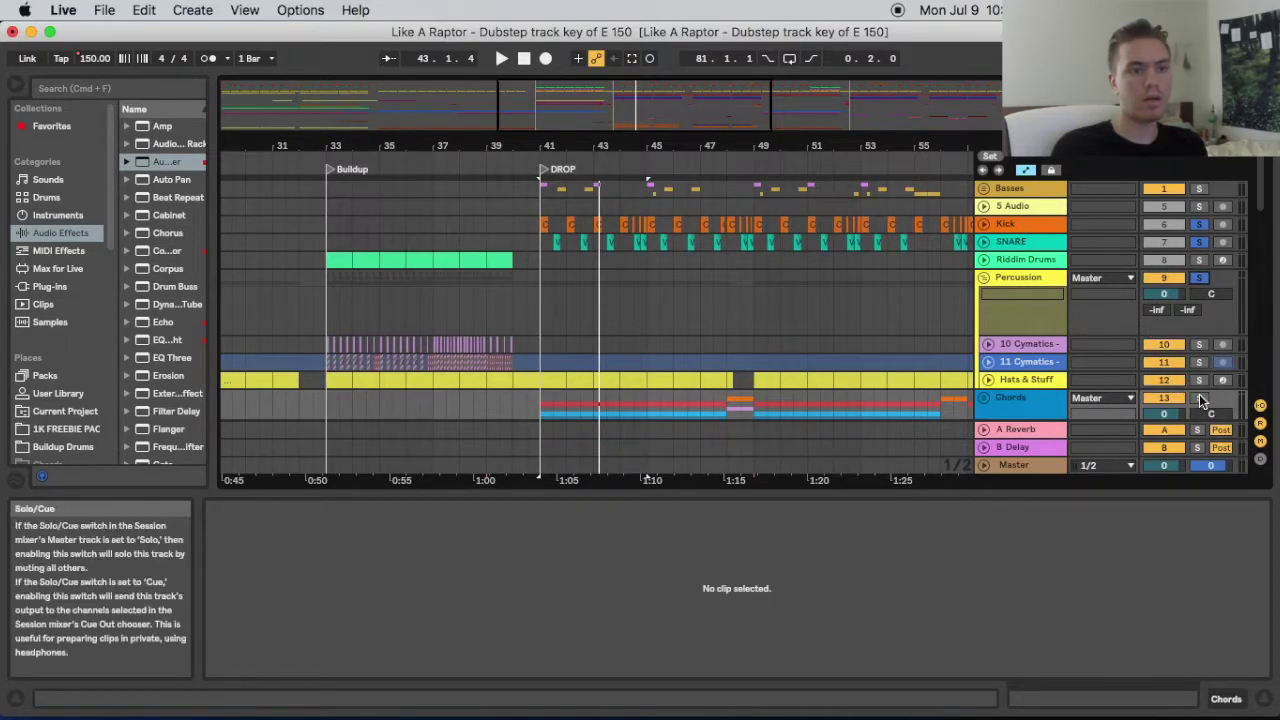
left_click(1201, 400)
left_click(525, 155)
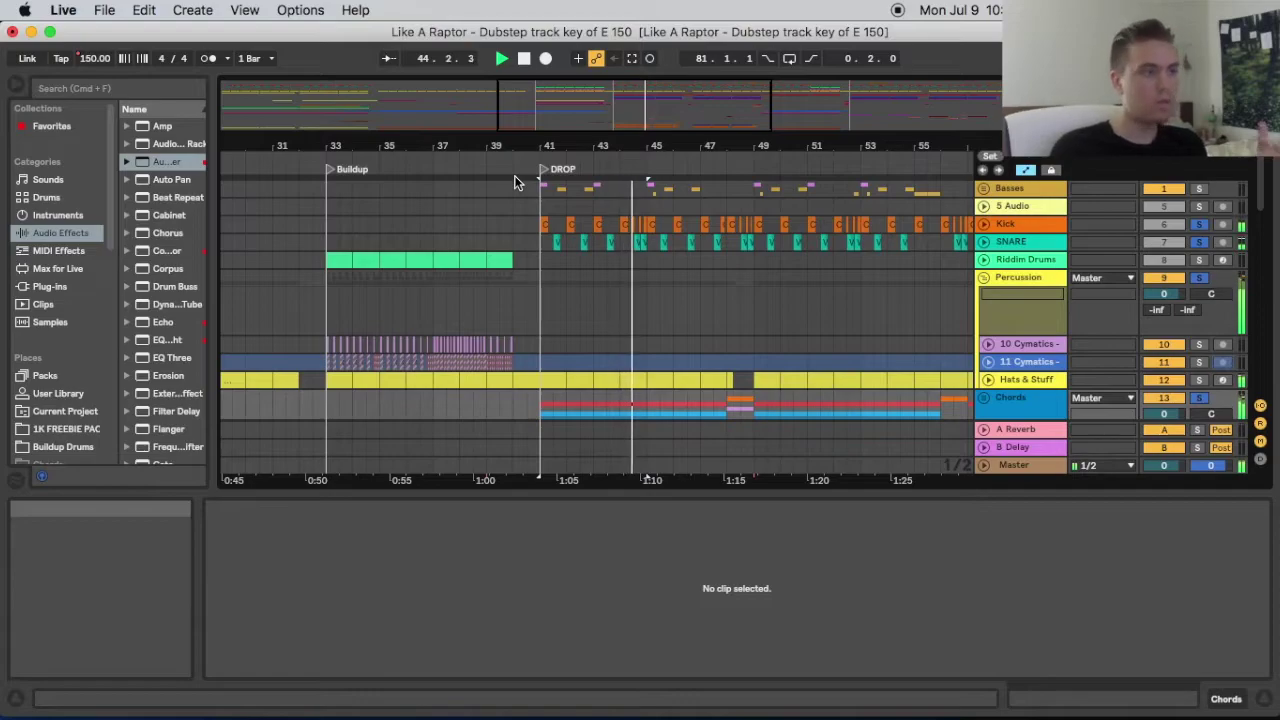
scroll(640, 270, "down", 3)
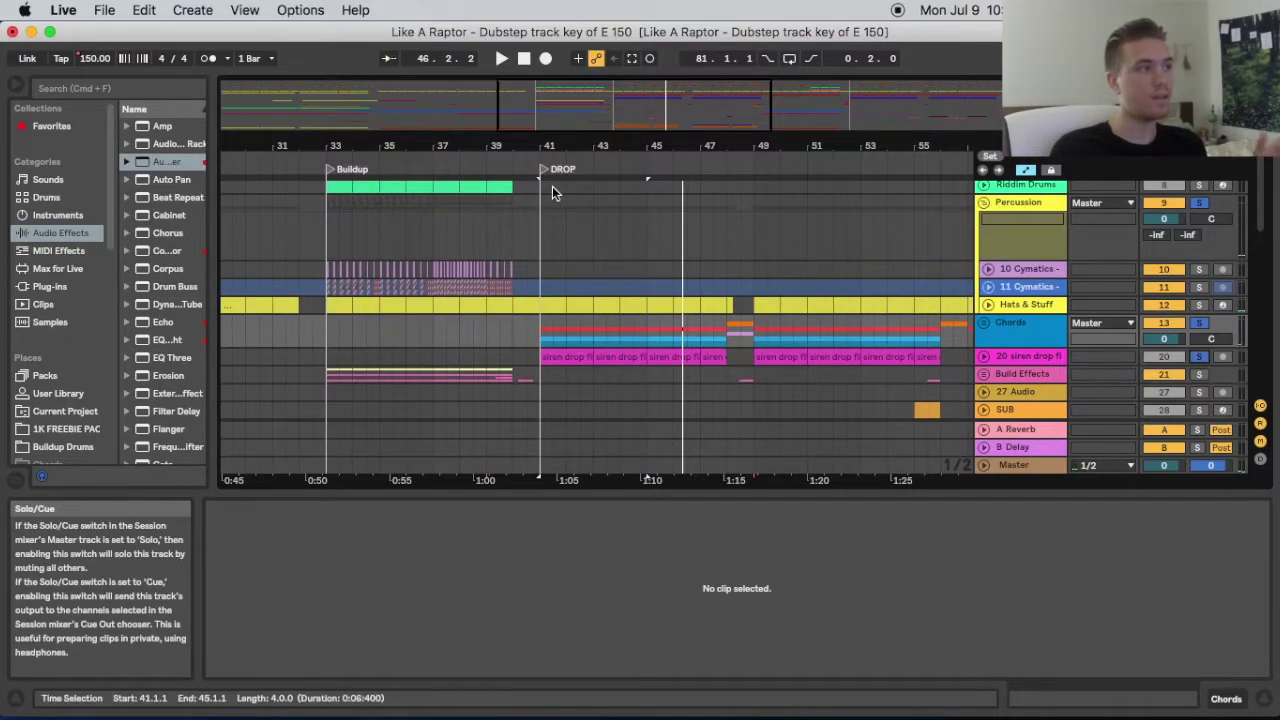
left_click(526, 168)
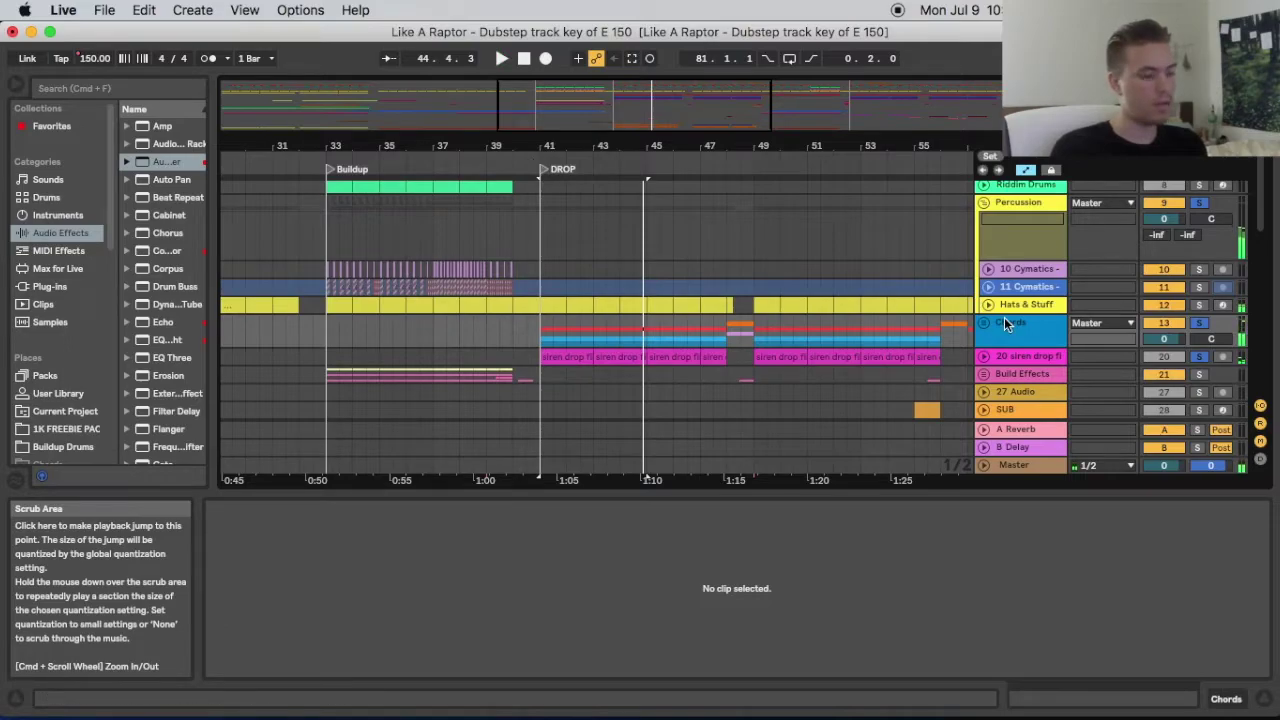
Clear all solos and play the full mix from the DROP marker
left_click(1201, 326)
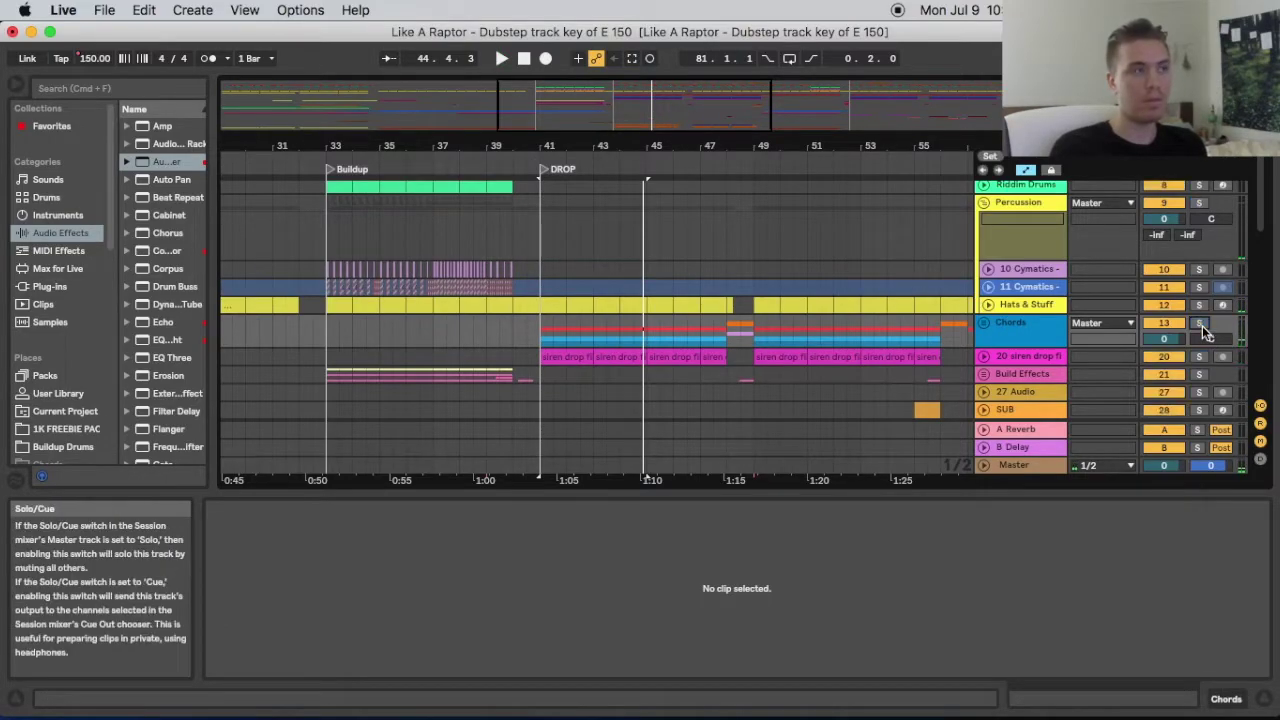
left_click(522, 163)
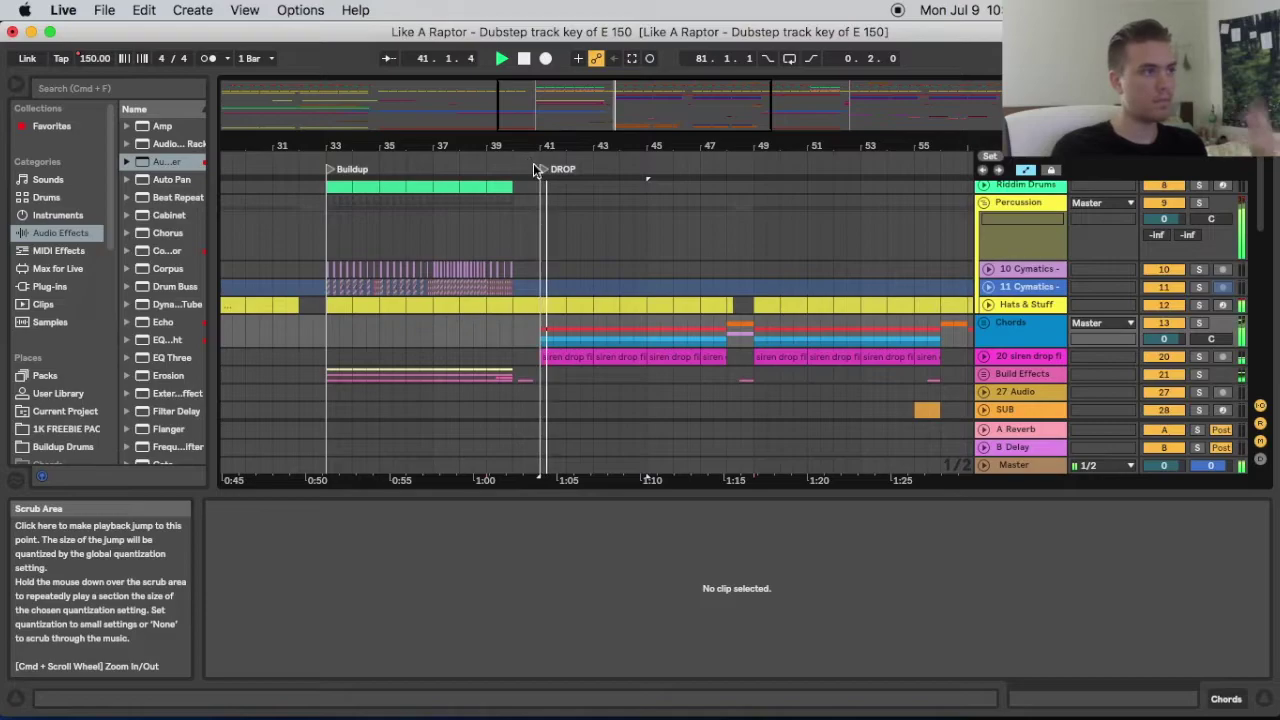
left_click_drag(583, 147, 584, 122)
scroll(652, 280, "down", 8)
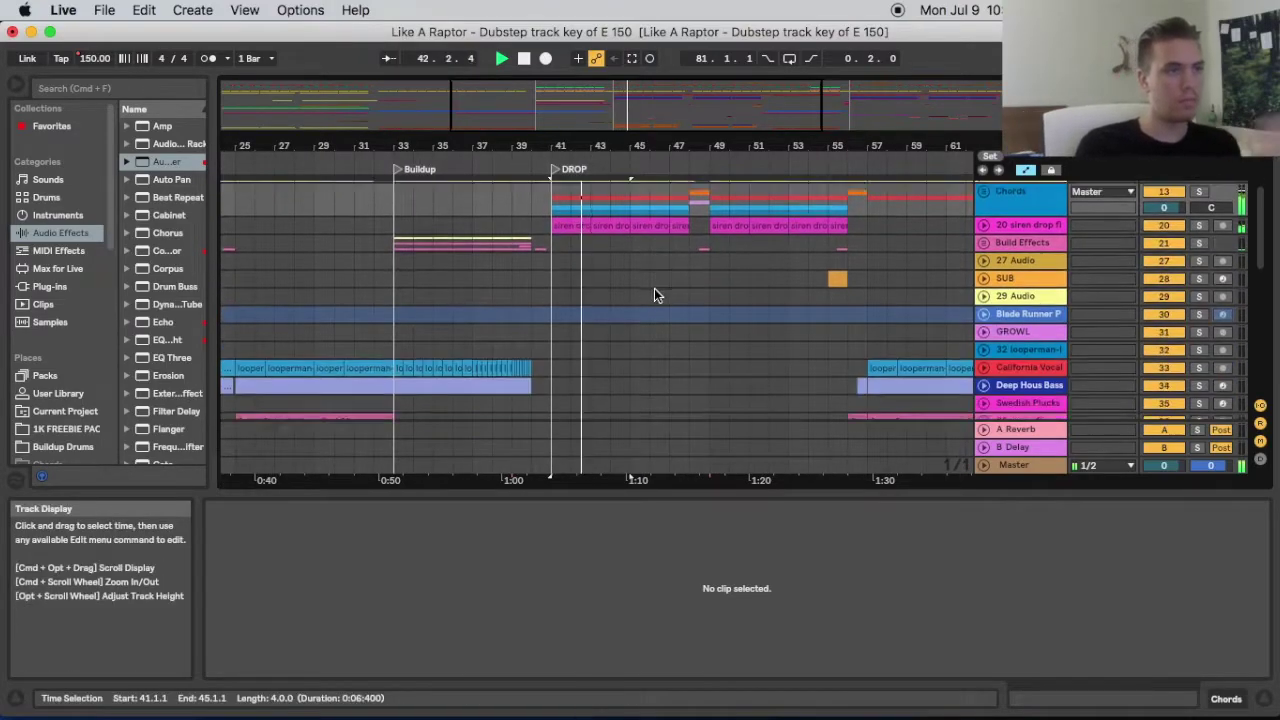
left_click_drag(686, 149, 404, 118)
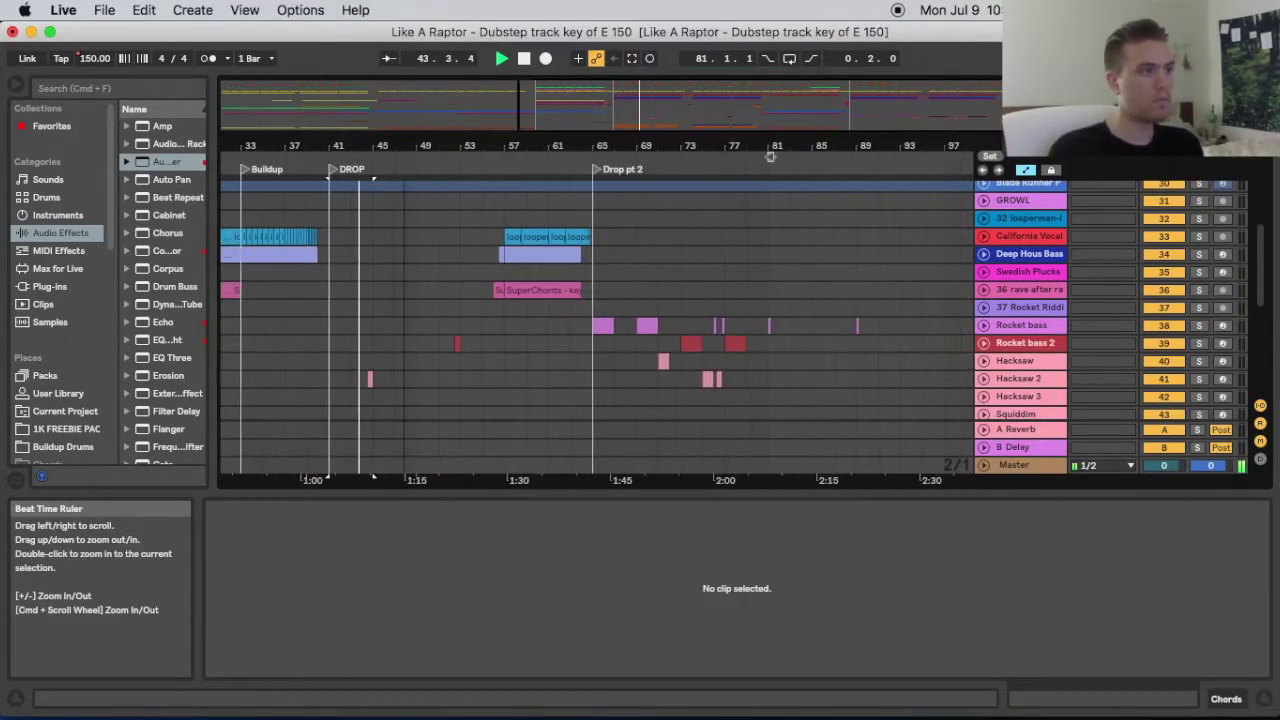
key("space")
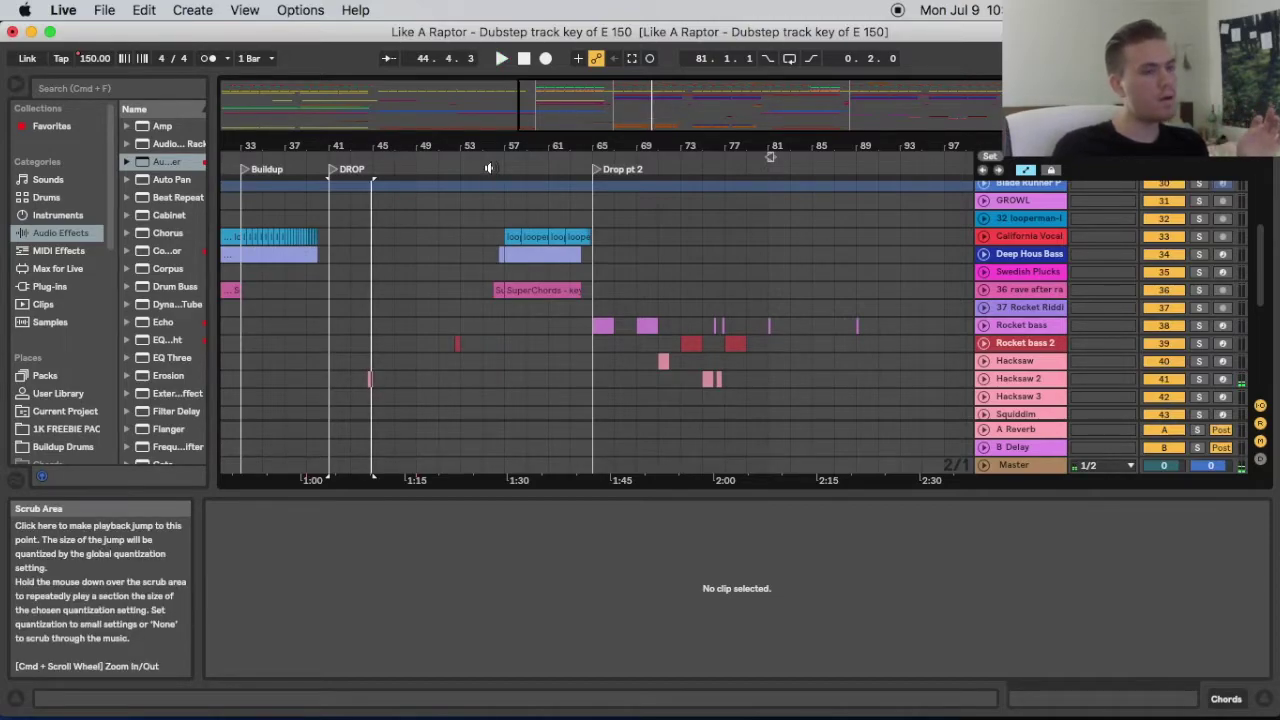
Play the full arrangement from shortly before bar 57 into the Drop pt 2 section and stop
left_click_drag(458, 147, 575, 148)
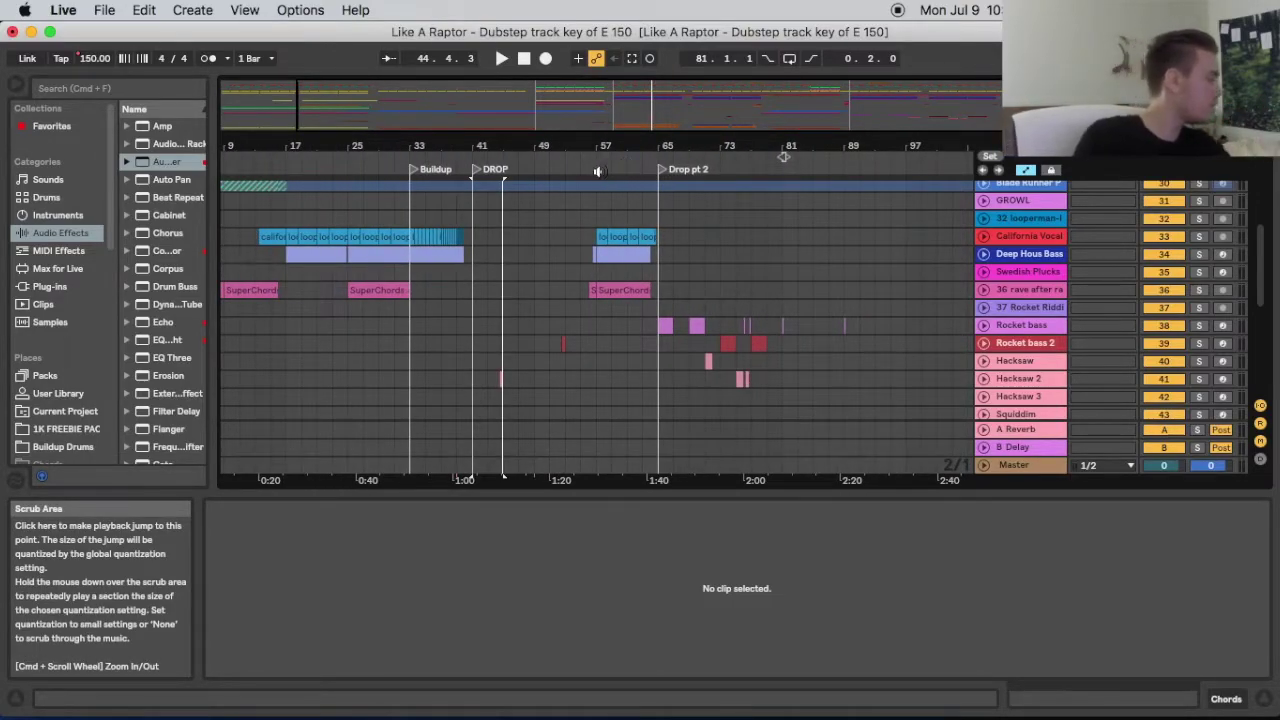
left_click(584, 171)
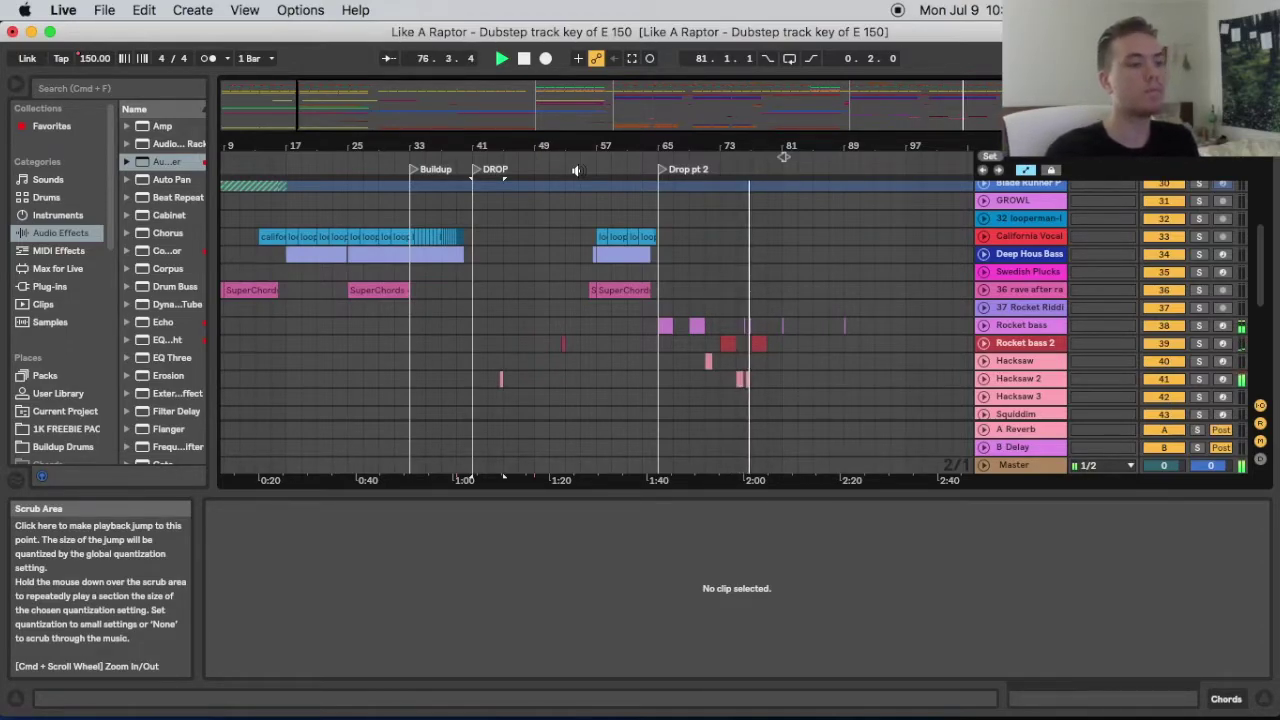
key("space")
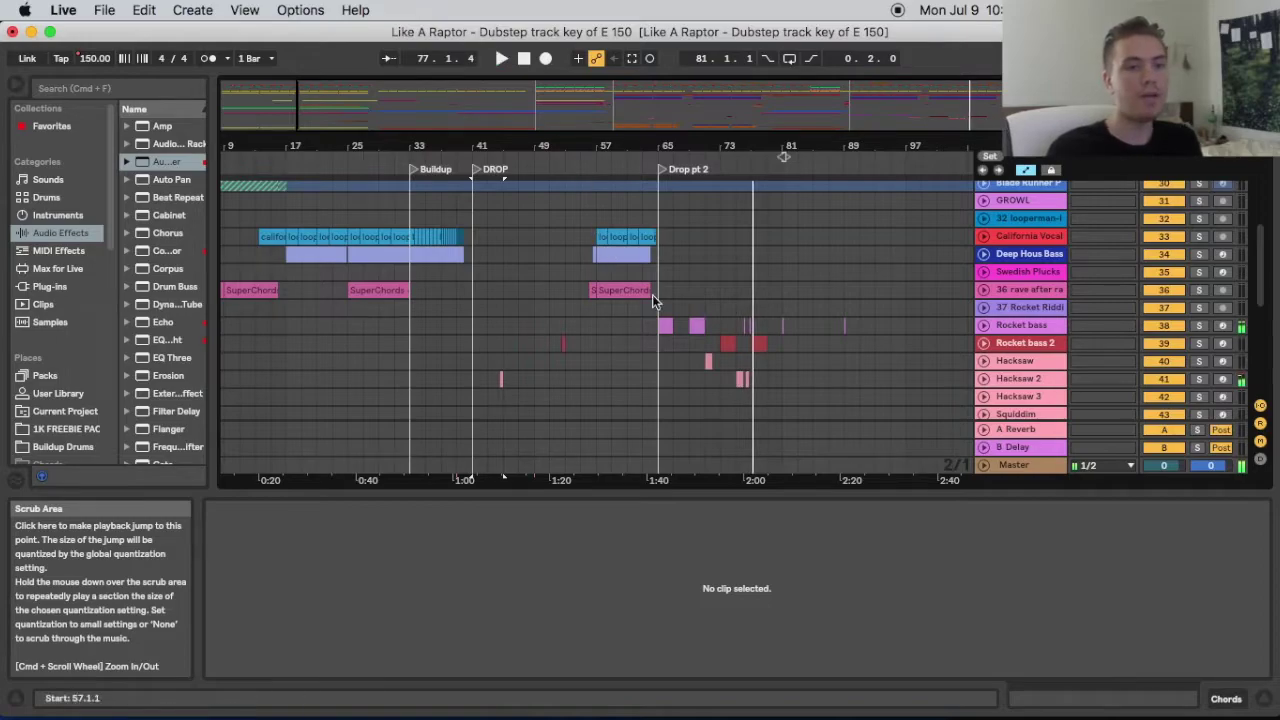
Solo and arm the Hacksaw 2 track and open its Serum plug-in window
left_click(1197, 380)
scroll(780, 326, "down", 3)
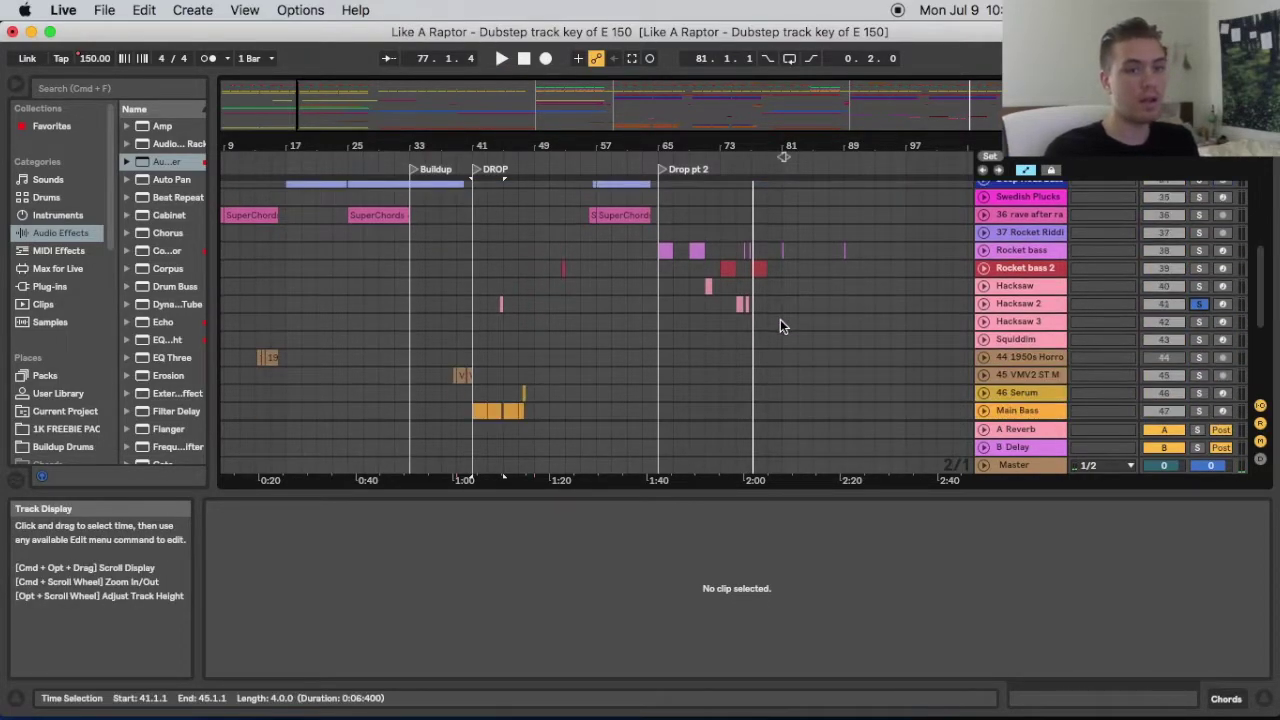
left_click(1223, 304)
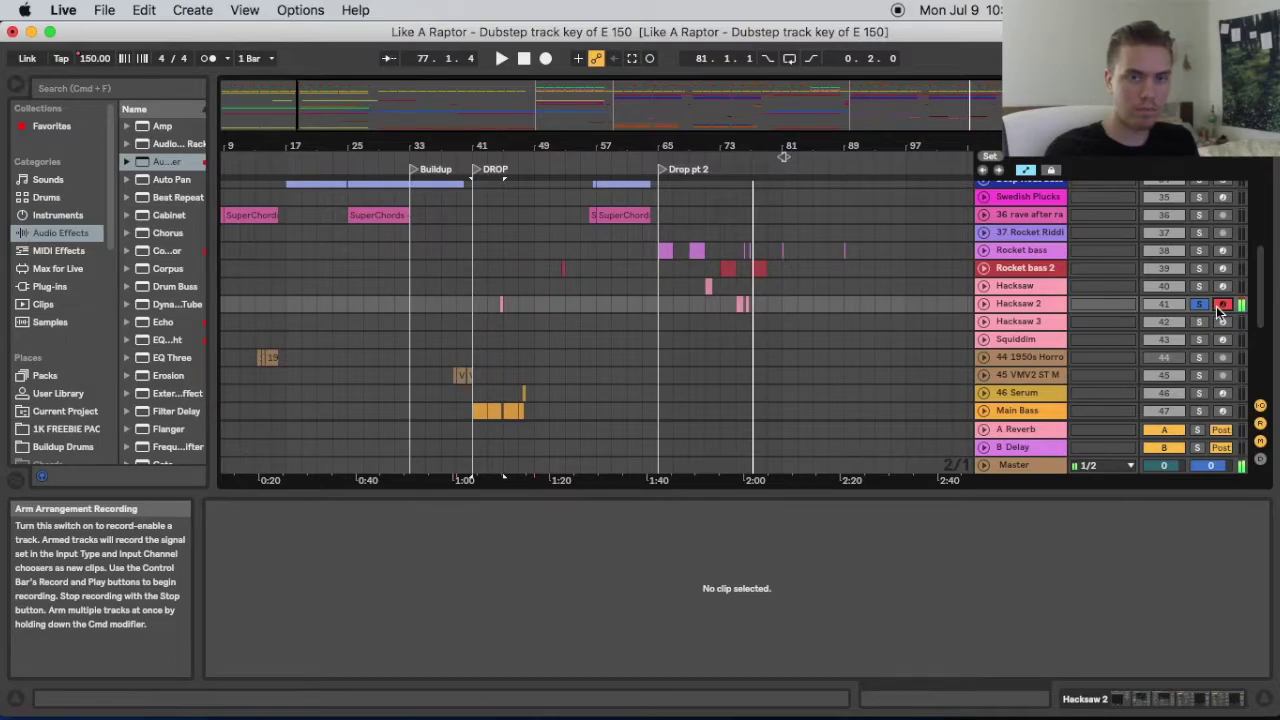
left_click(1097, 707)
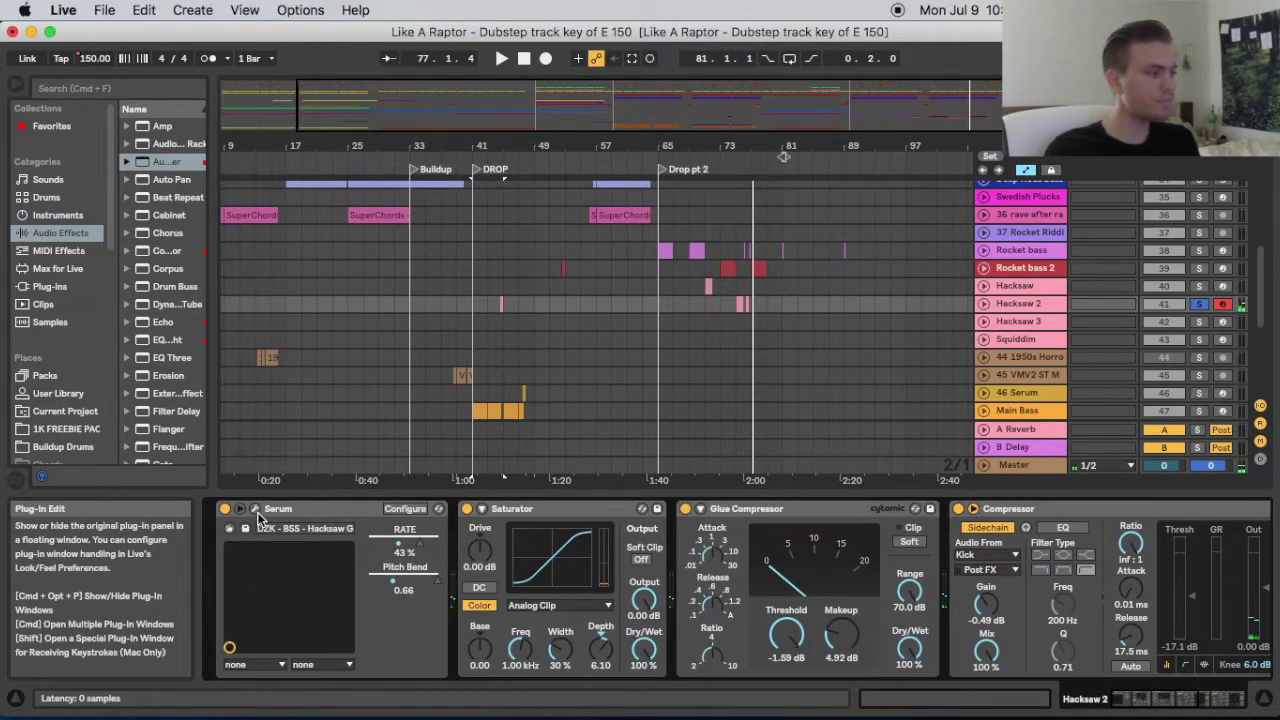
left_click(255, 510)
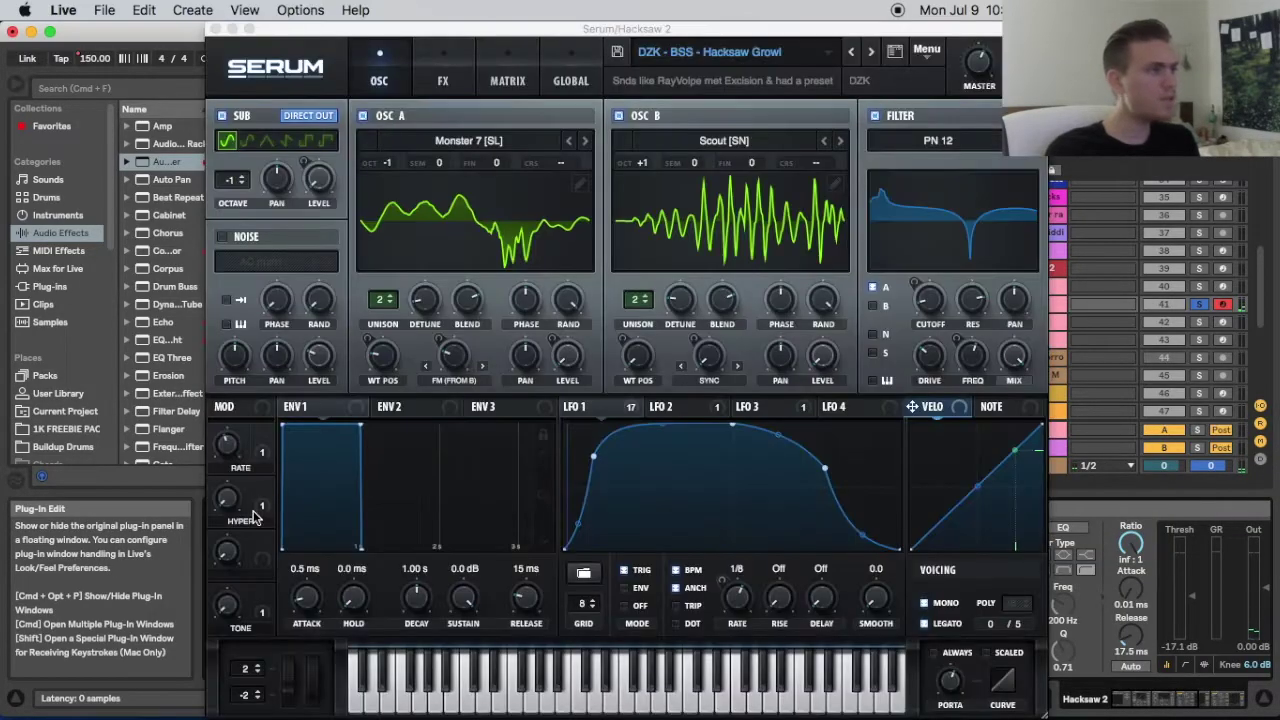
Examine the Hacksaw Growl patch's effects chain and the modulators assigned to the Reverb filter's cutoff
left_click(447, 83)
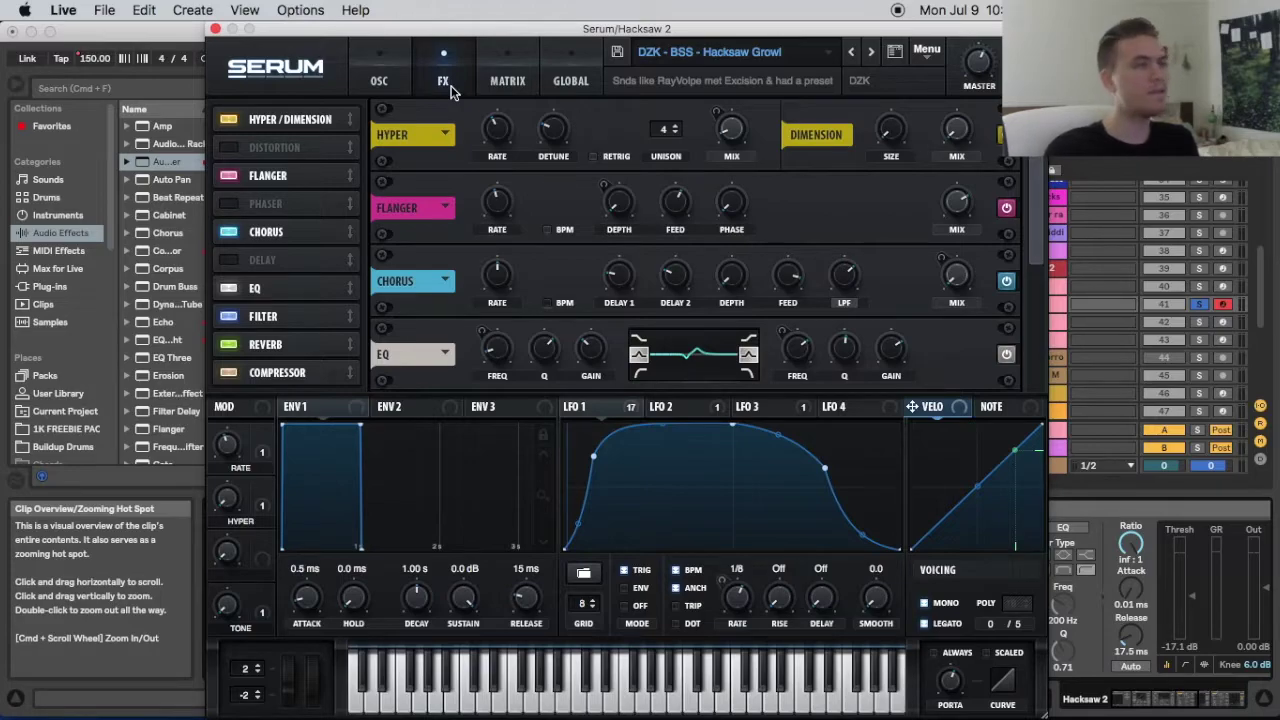
scroll(497, 261, "down", 3)
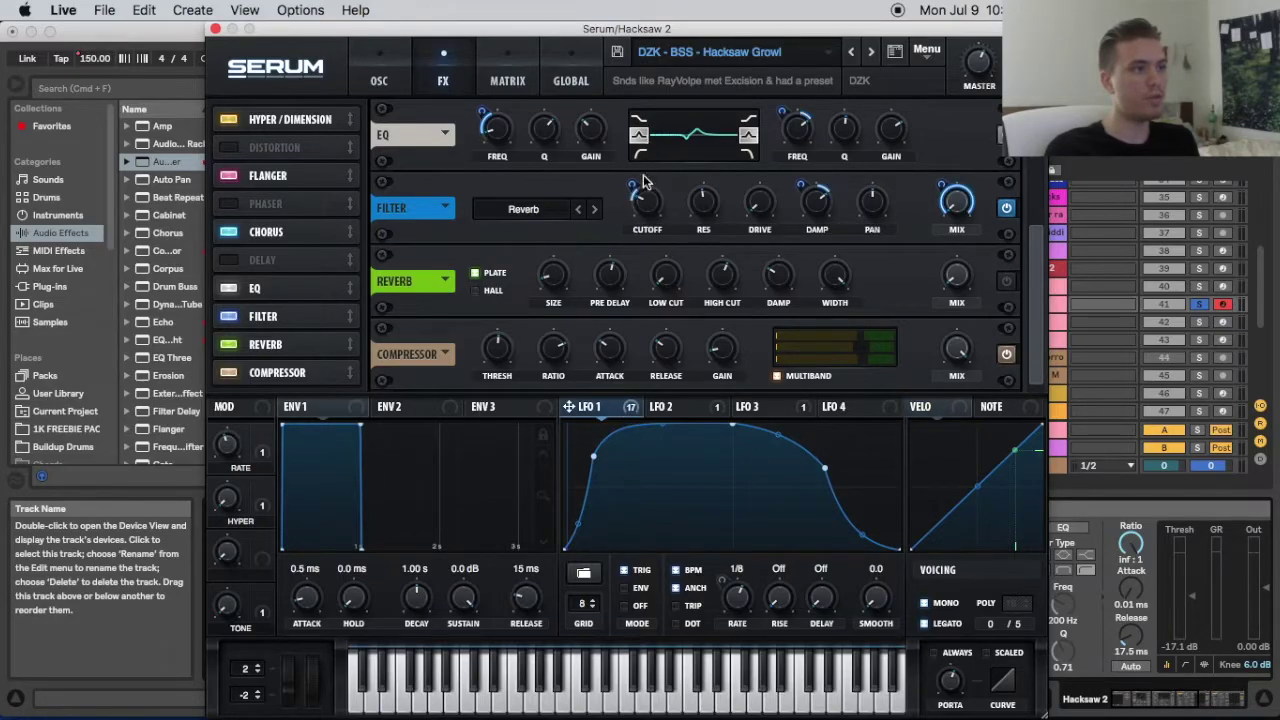
mouse_move(628, 192)
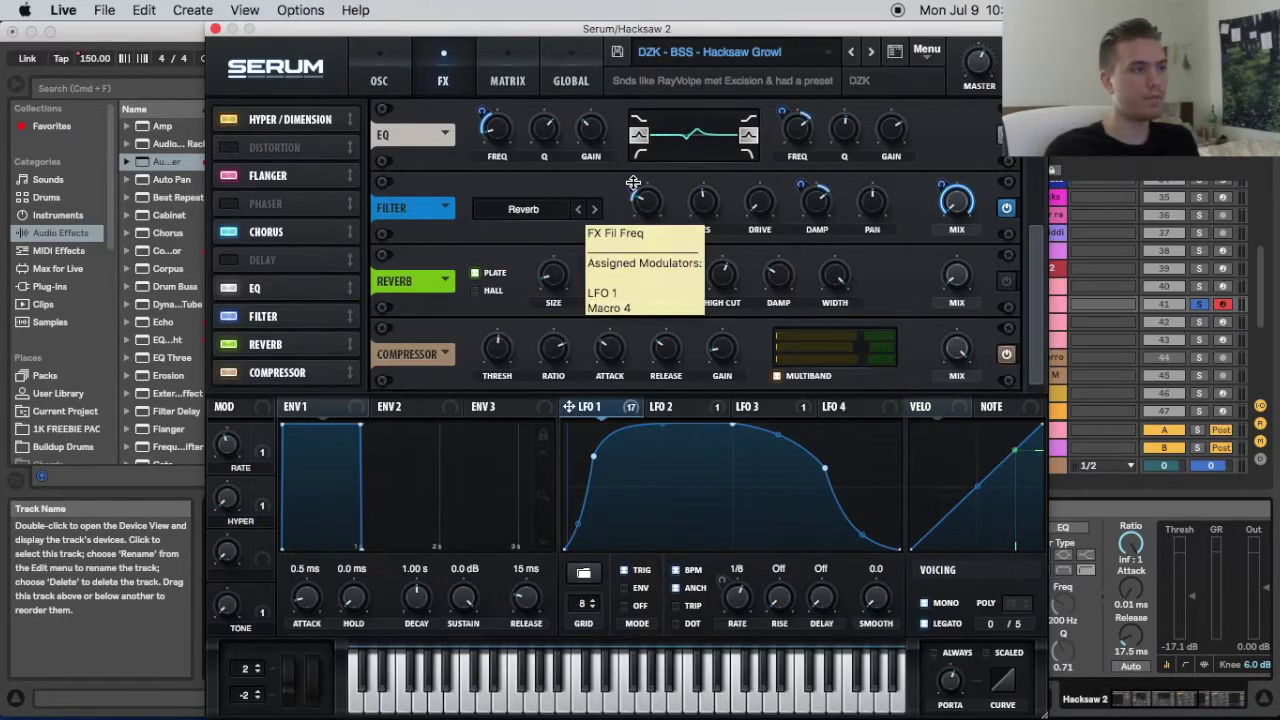
key("space")
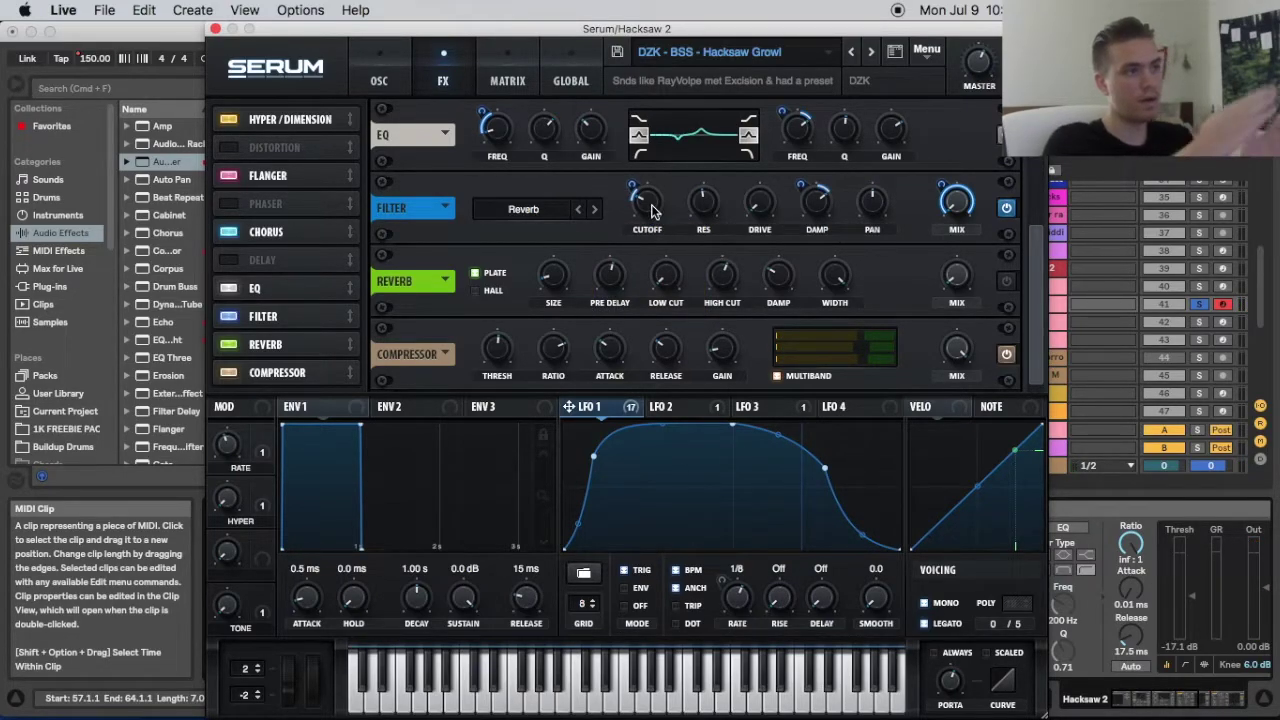
mouse_move(652, 210)
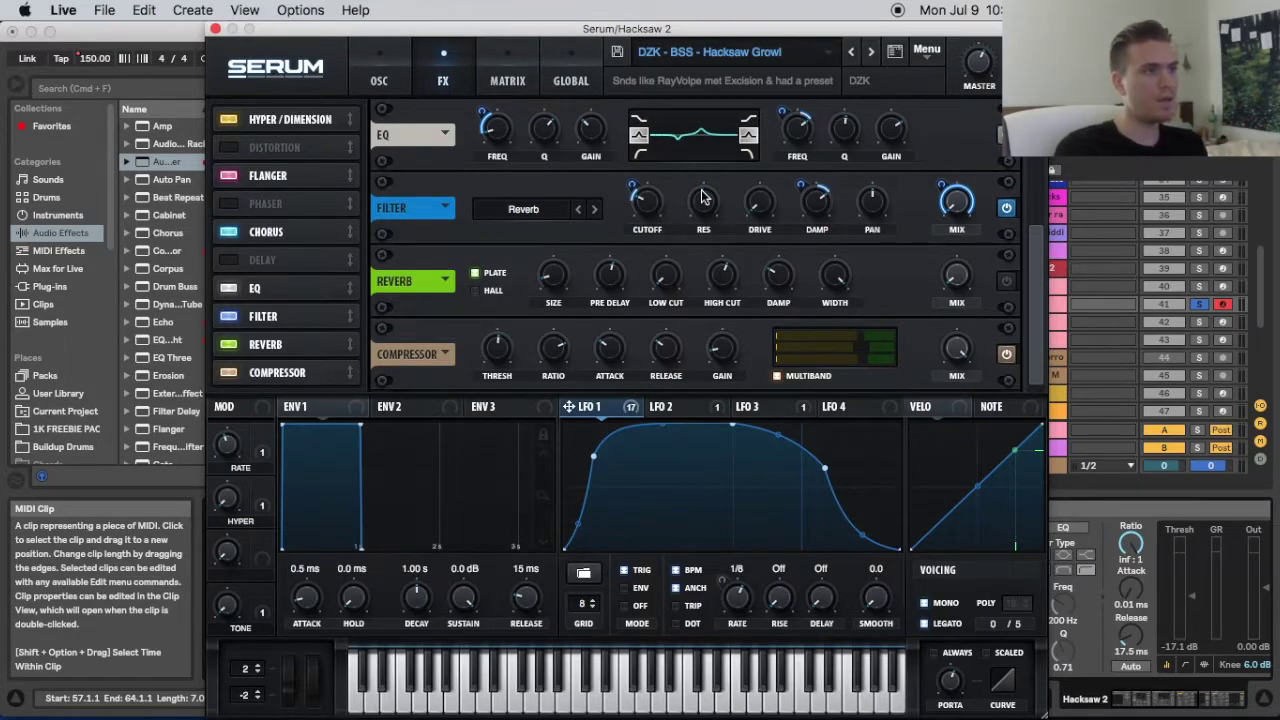
Try different cutoff settings on the Reverb-type filter in the patch's effects chain while auditioning the sound
left_click_drag(644, 204, 637, 207)
double_click(629, 185)
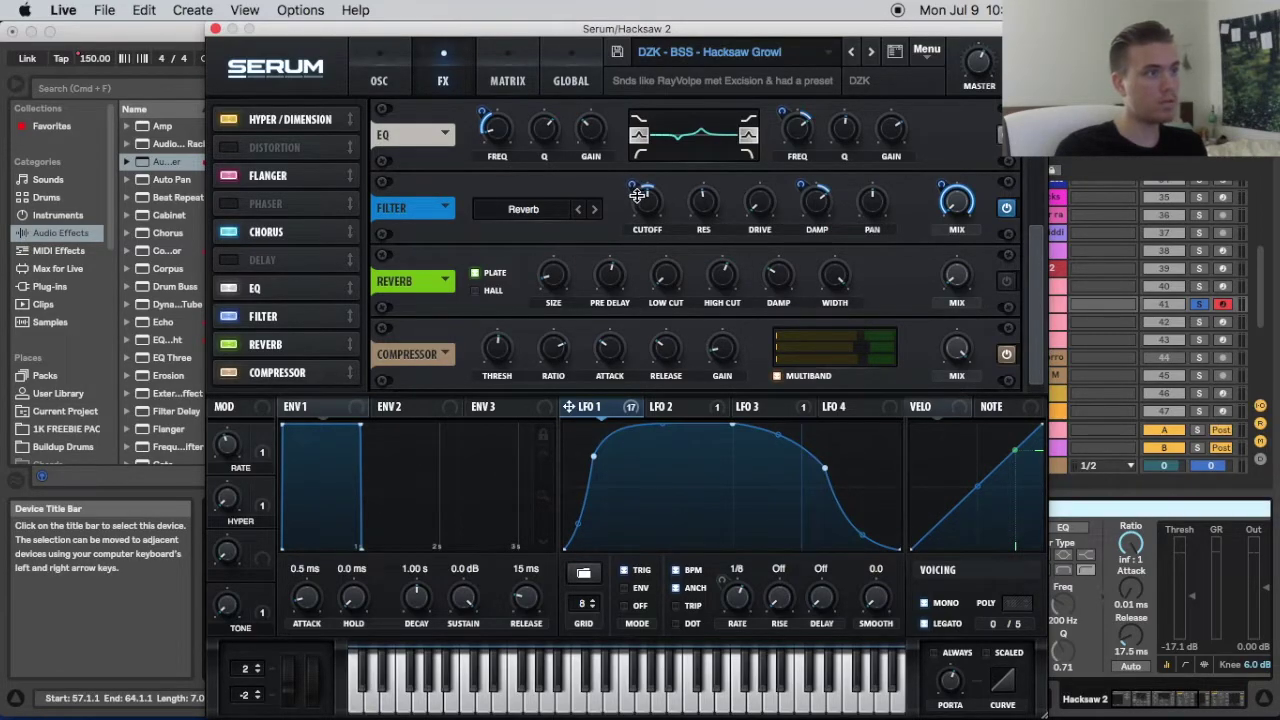
left_click_drag(646, 204, 634, 210)
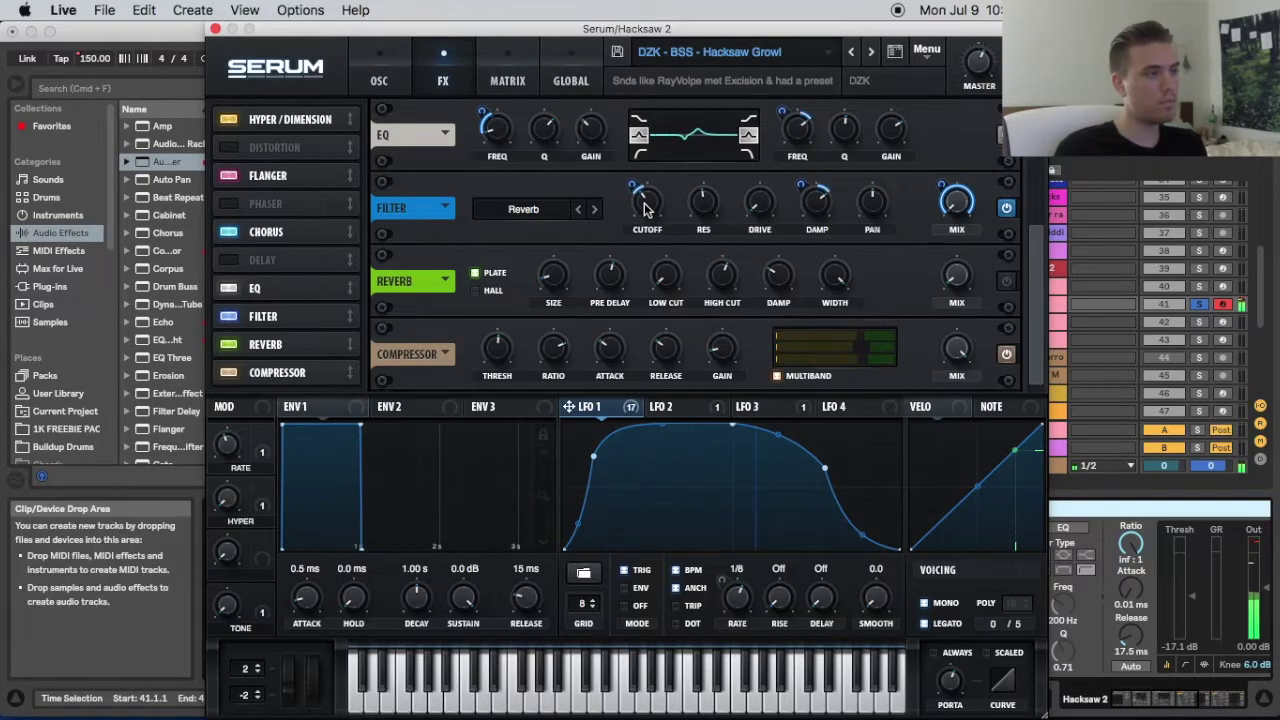
mouse_move(646, 207)
left_mouse_down()
mouse_move(629, 228)
mouse_move(630, 207)
left_mouse_up()
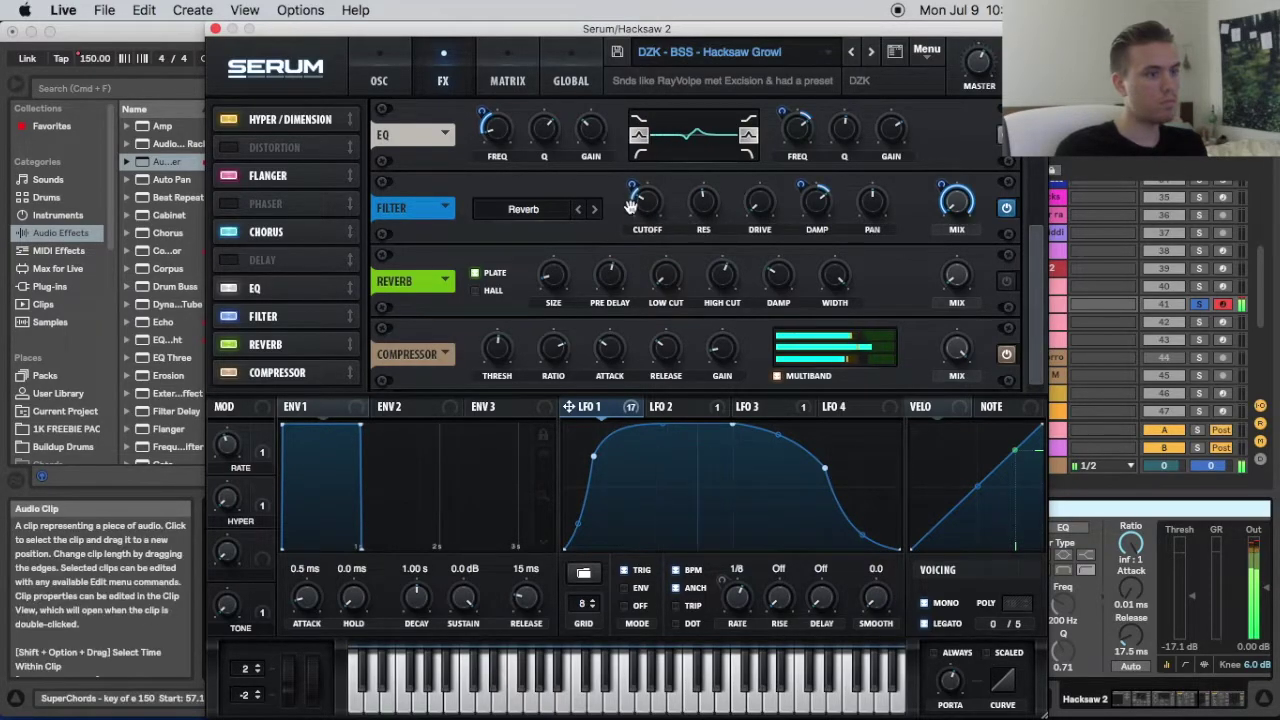
Review the Hacksaw Growl patch's oscillator page and return to its effects page
left_click(394, 84)
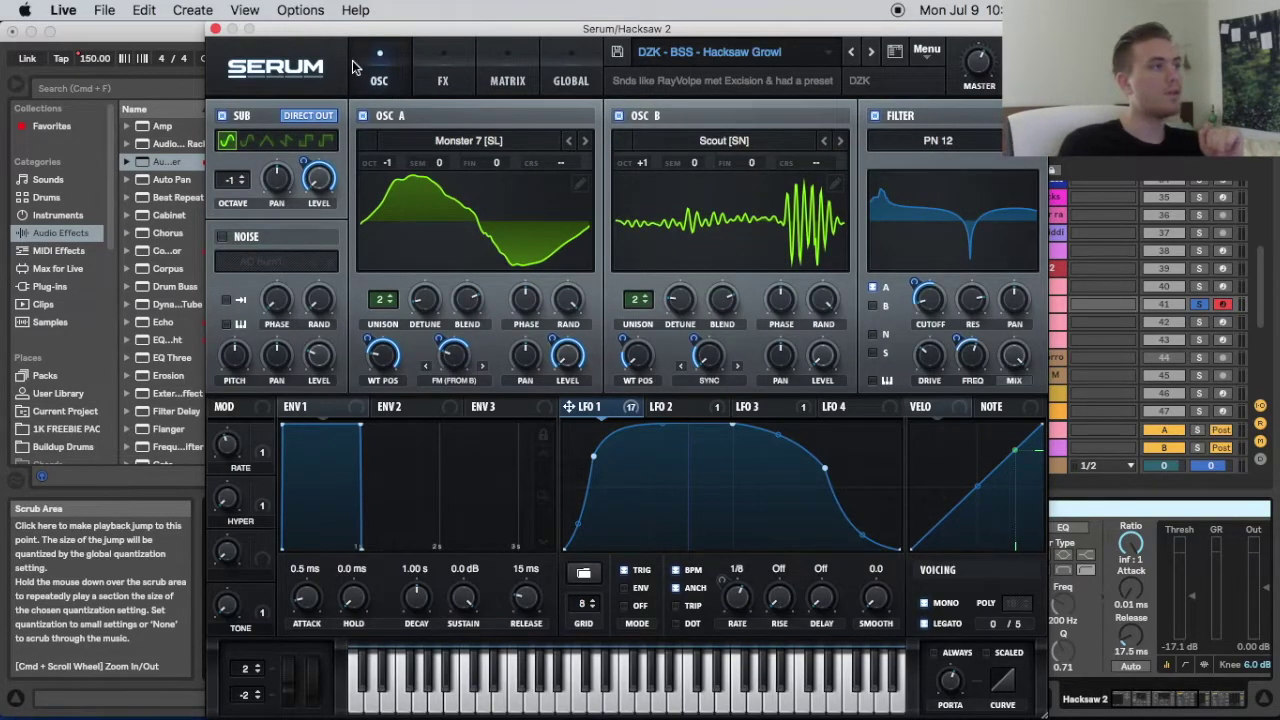
left_click(440, 82)
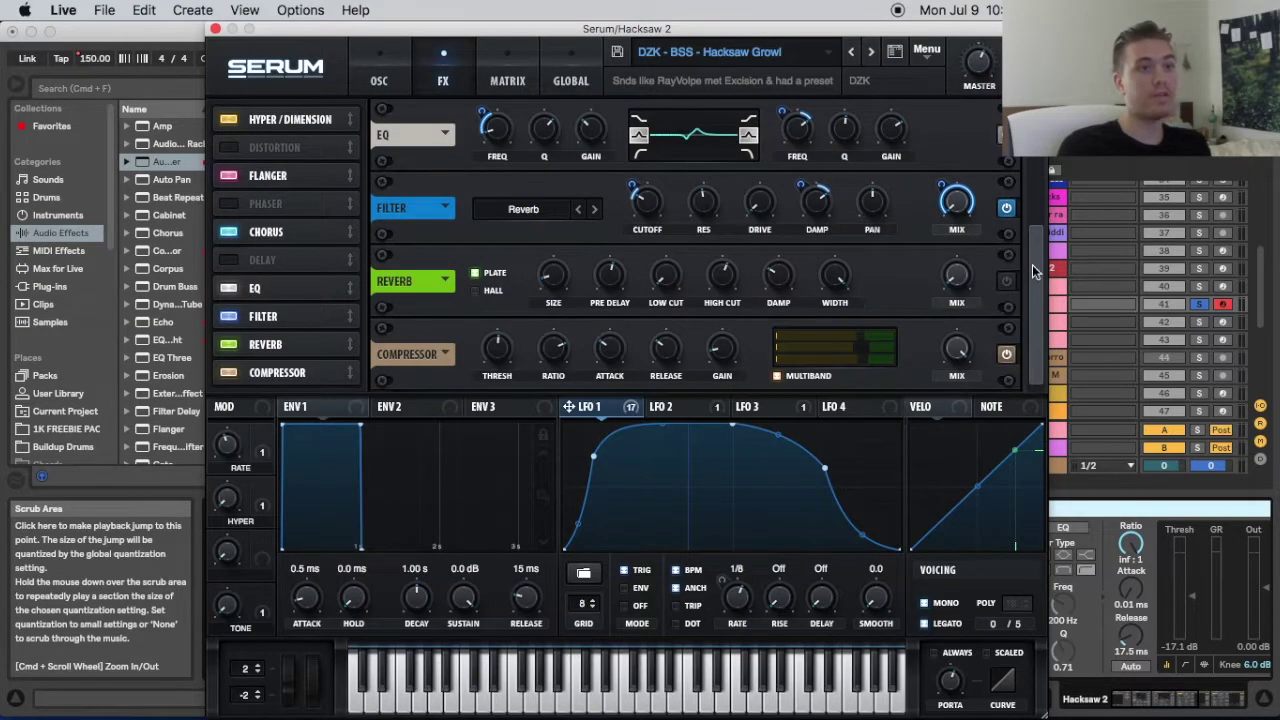
Compare the Hacksaw Growl sound with the Reverb-type filter effect bypassed and enabled, leaving the filter switched on
left_click(1006, 209)
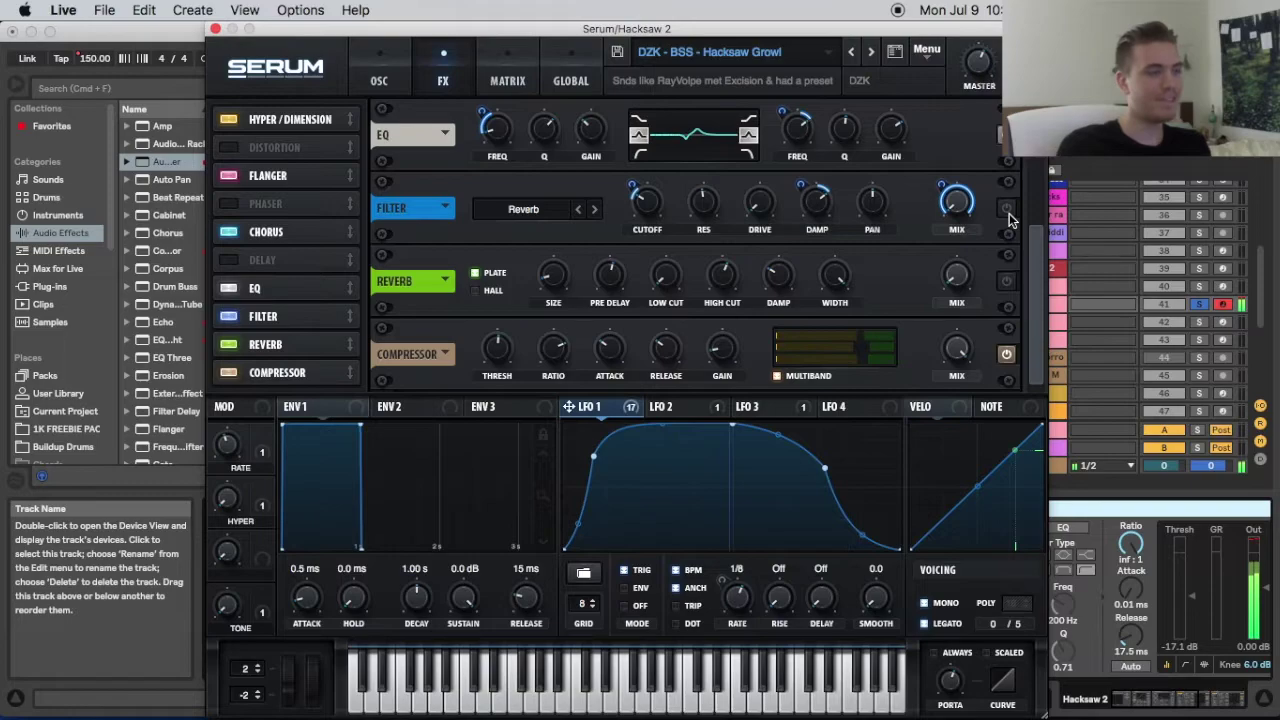
left_click(1006, 209)
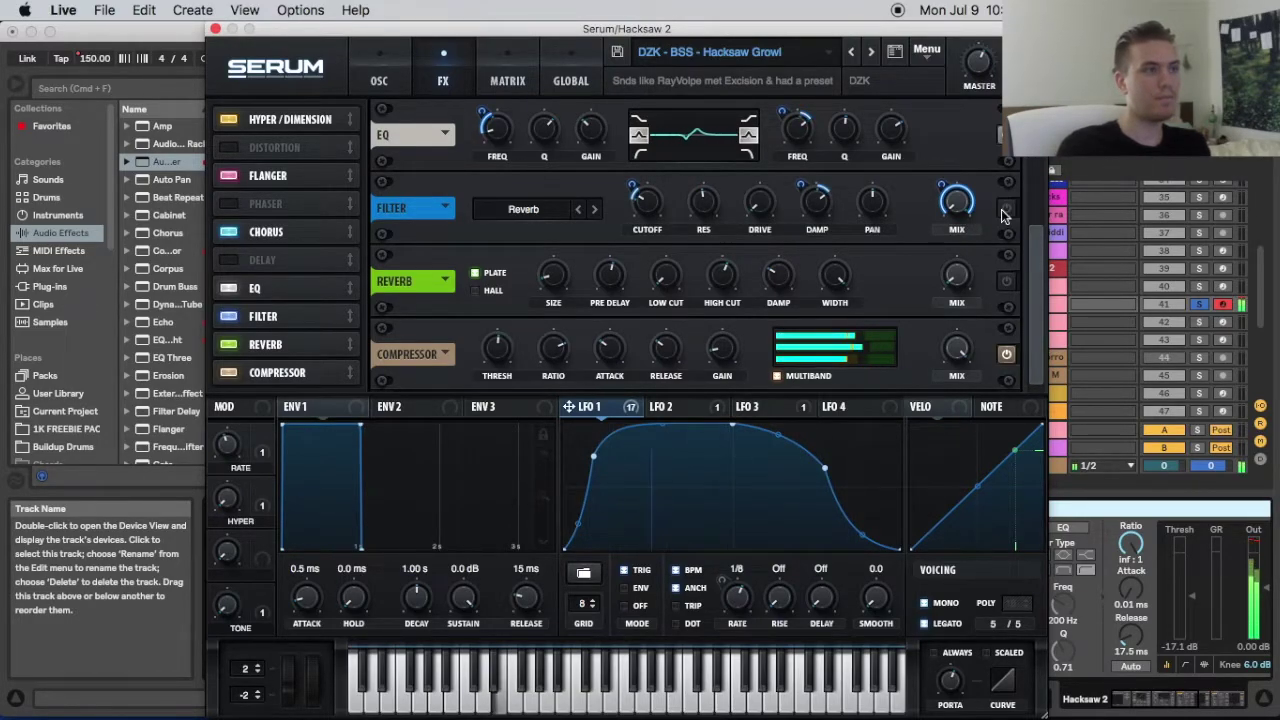
left_click(1005, 212)
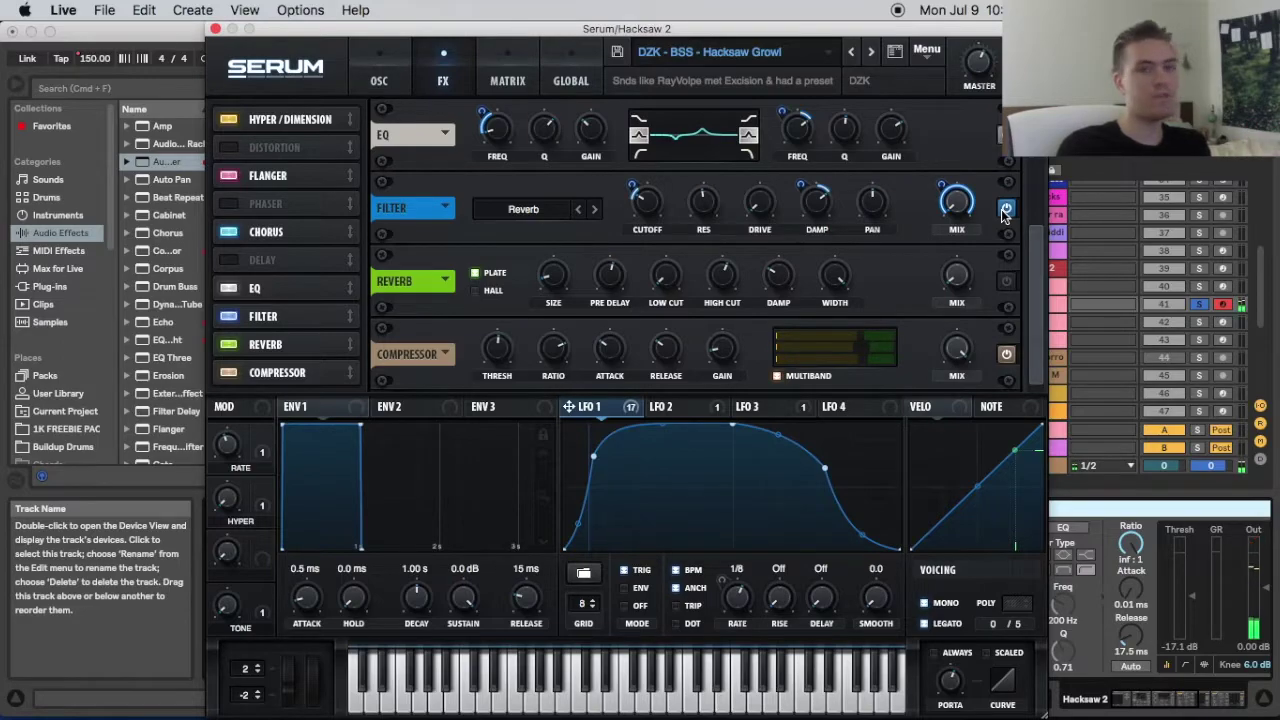
Scale the Hacksaw 2 track's Serum window to 75% and close it
left_click(285, 66)
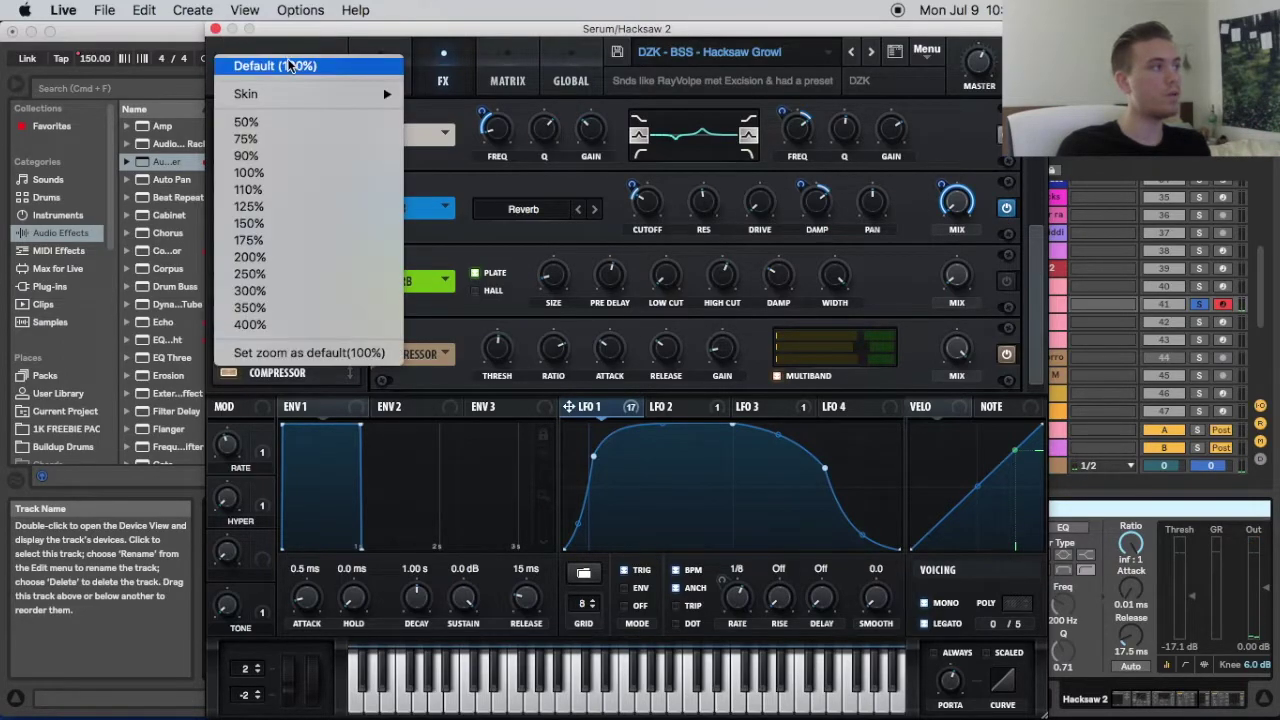
left_click(281, 139)
left_click_drag(329, 32, 450, 76)
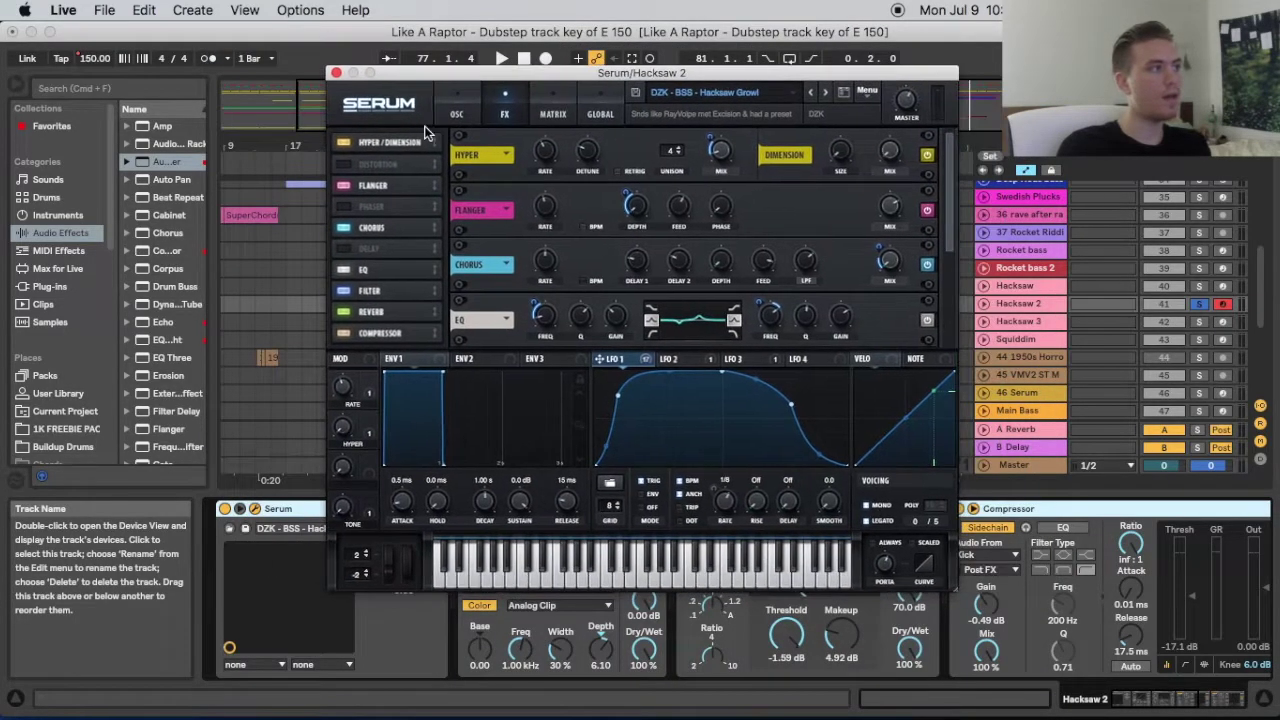
left_click(337, 74)
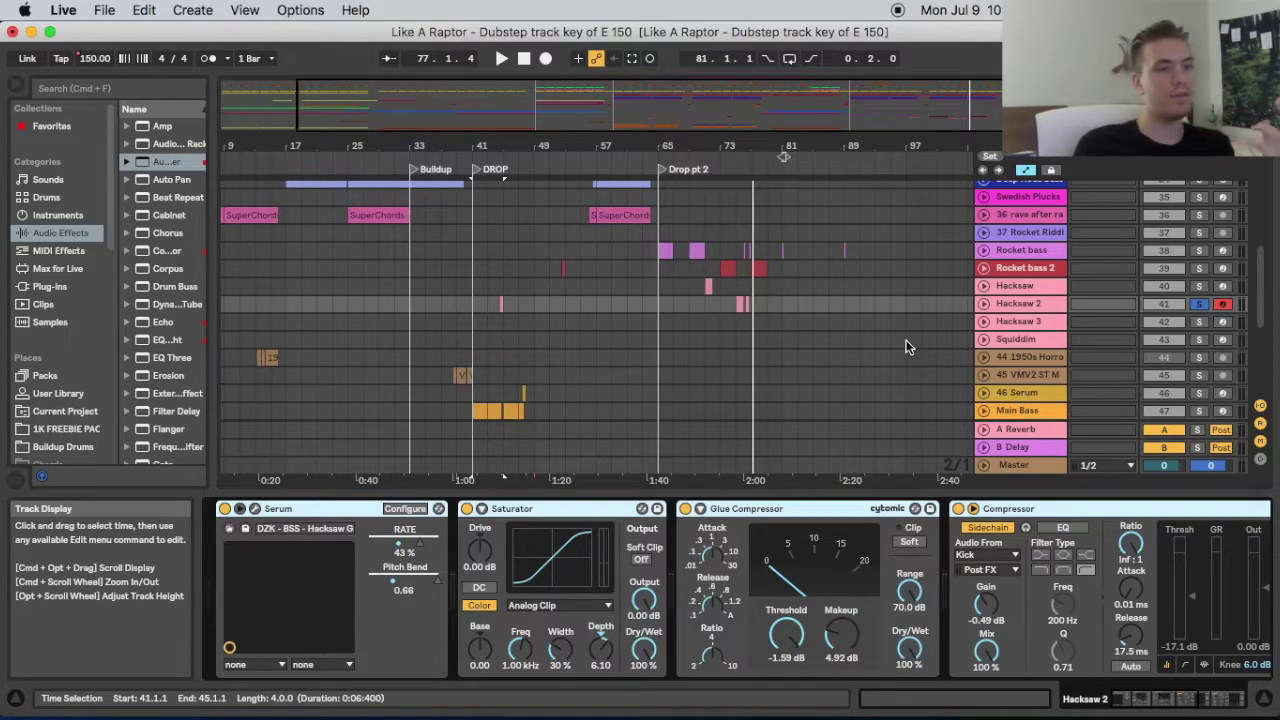
Solo and arm the Hacksaw 3 track to audition its sound
left_click(984, 321)
left_click(984, 321)
left_click(1197, 321)
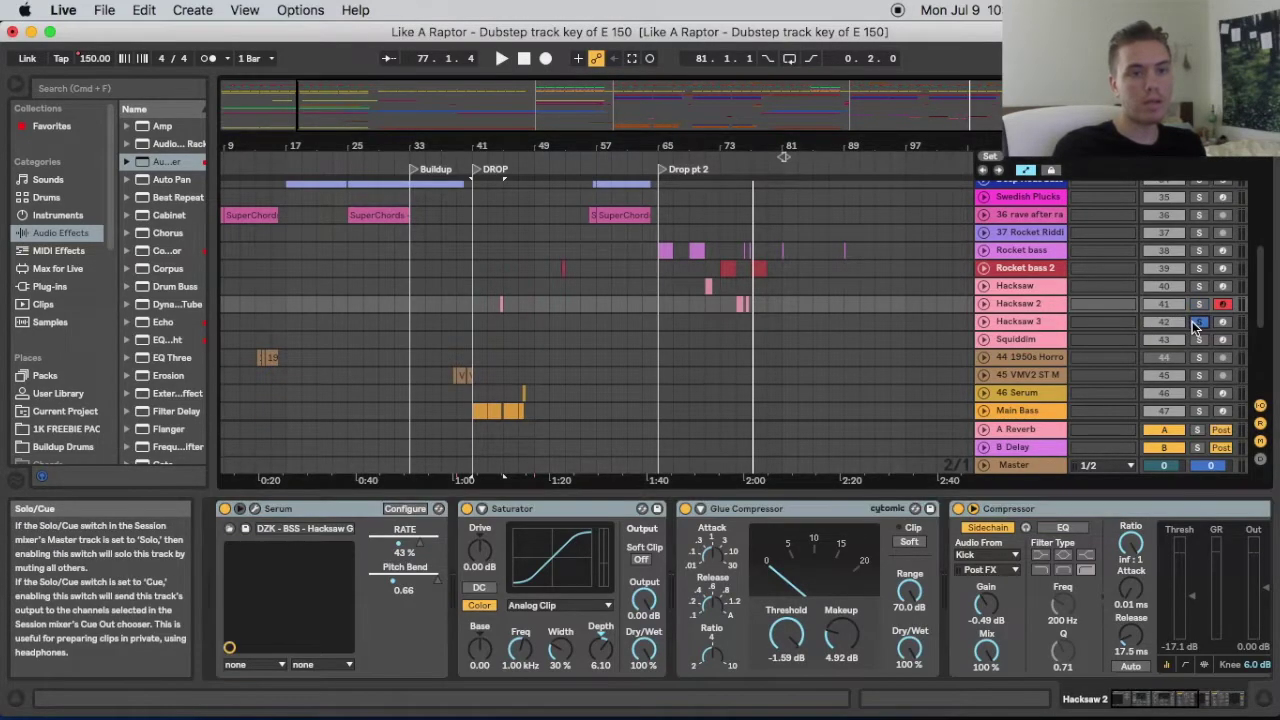
left_click(1222, 321)
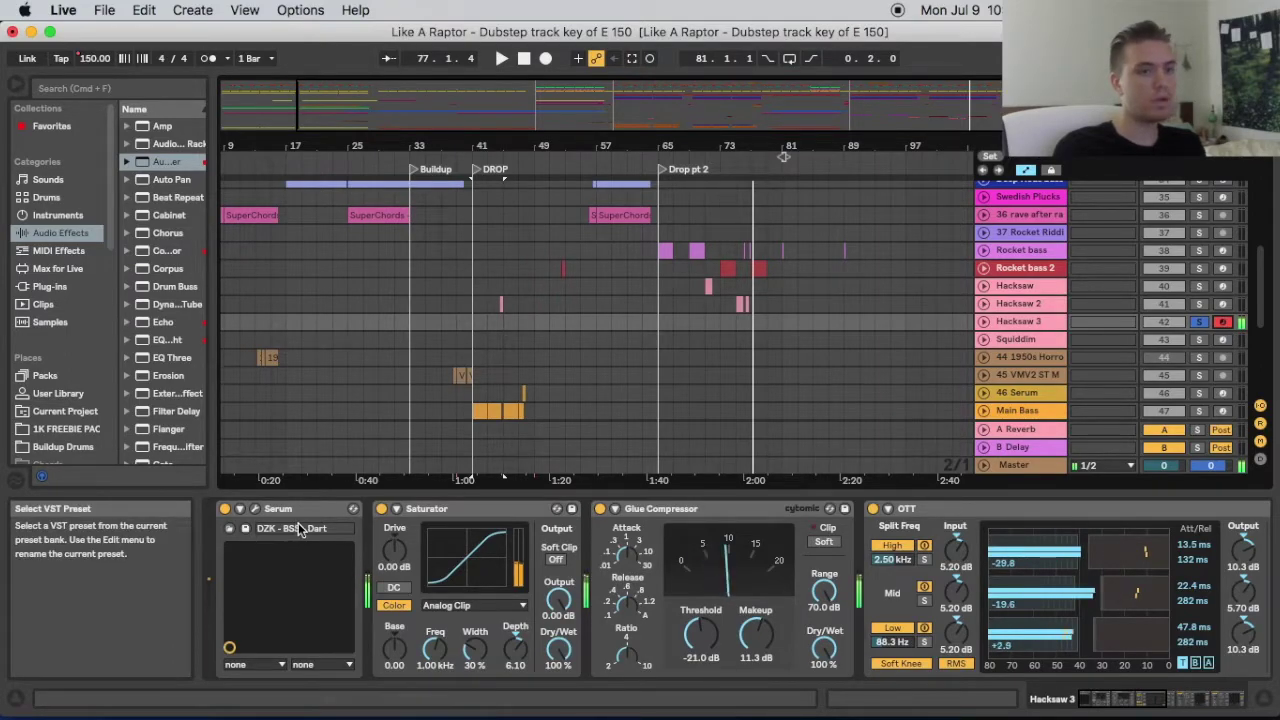
Solo and arm the Squiddim track and set its rack's SCREAM macro to -6 st while auditioning
left_click(1222, 340)
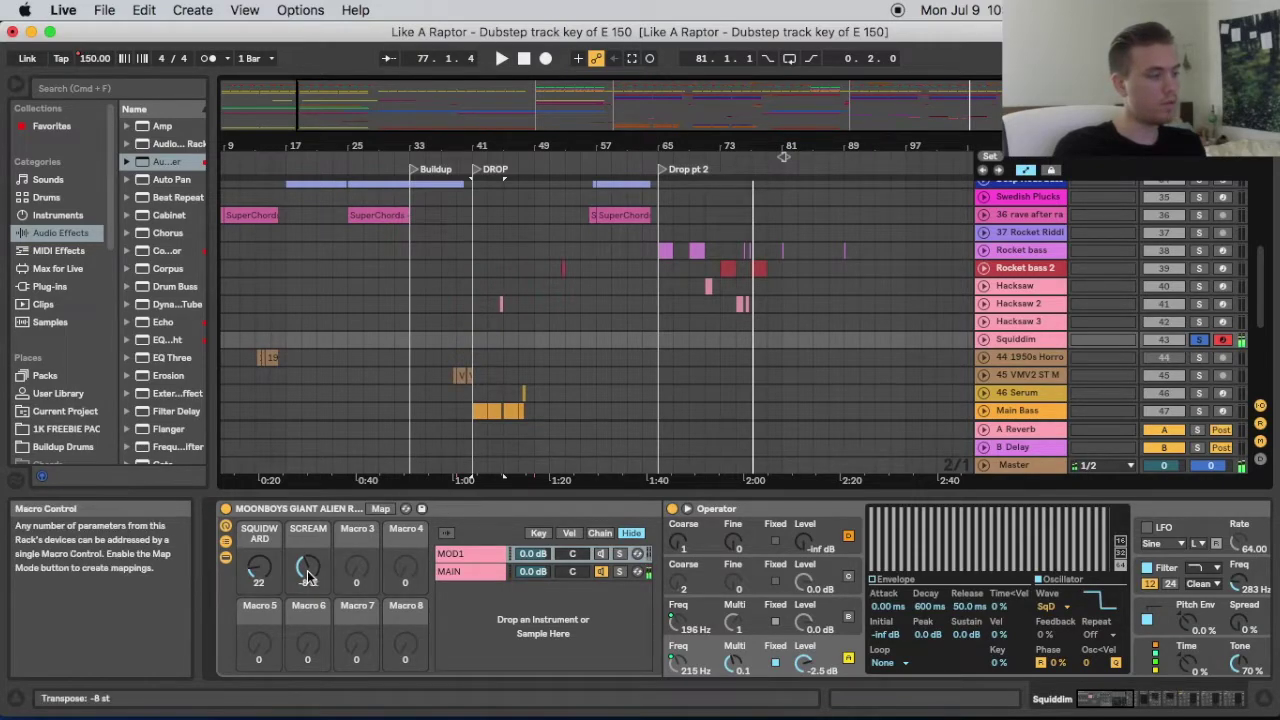
left_click_drag(309, 576, 309, 575)
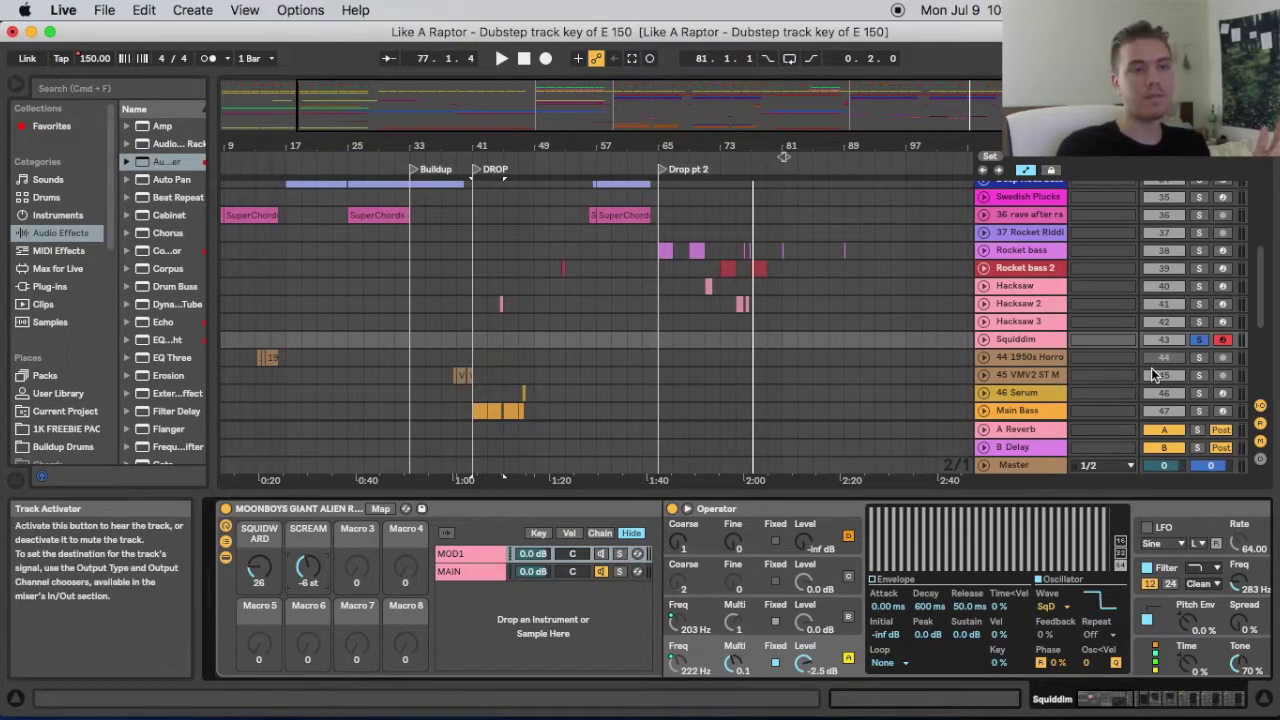
Solo and arm the Rocket bass 2 track and audition notes with the computer keyboard's octave range at C1 to D2
left_click(1199, 268)
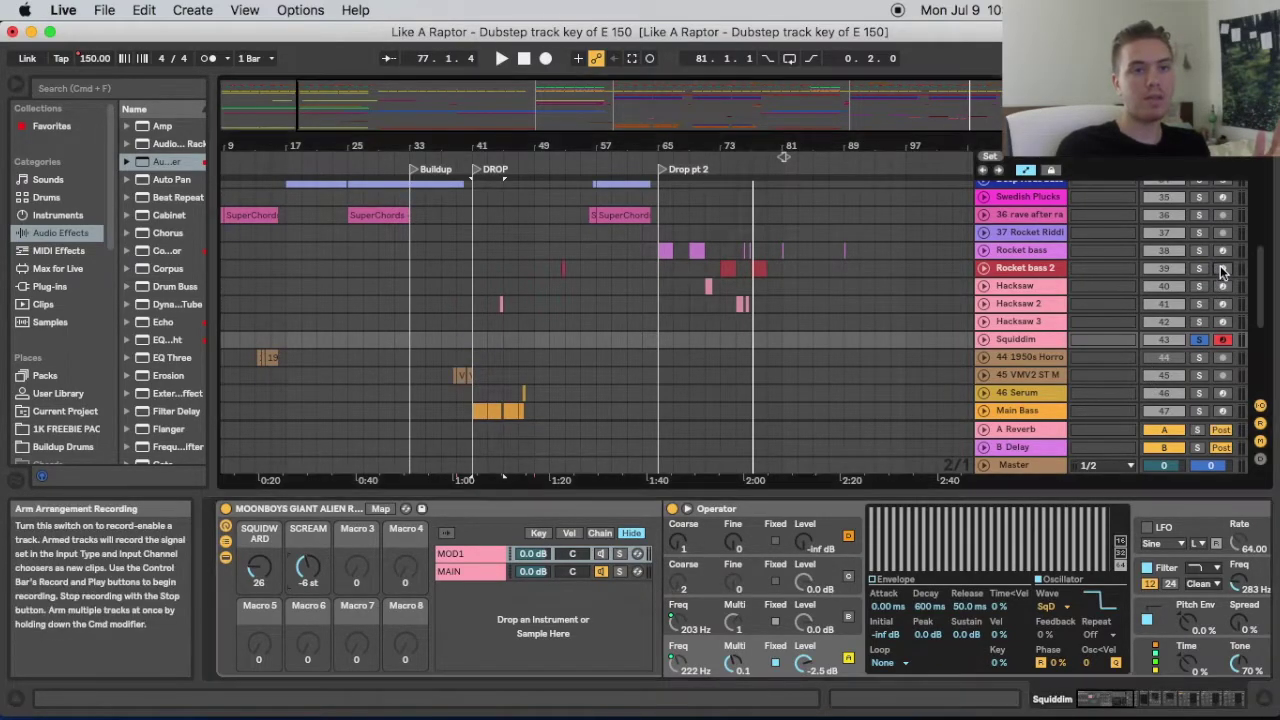
key("d")
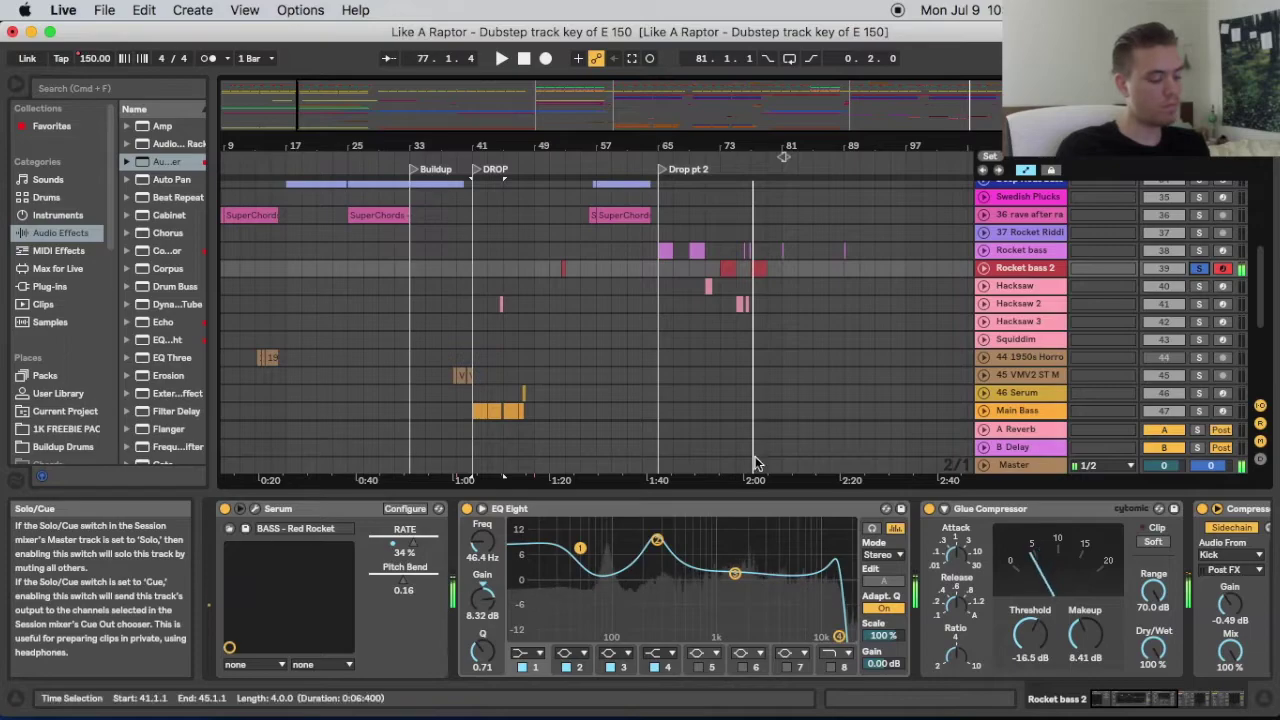
key("z")
key("d")
key("d")
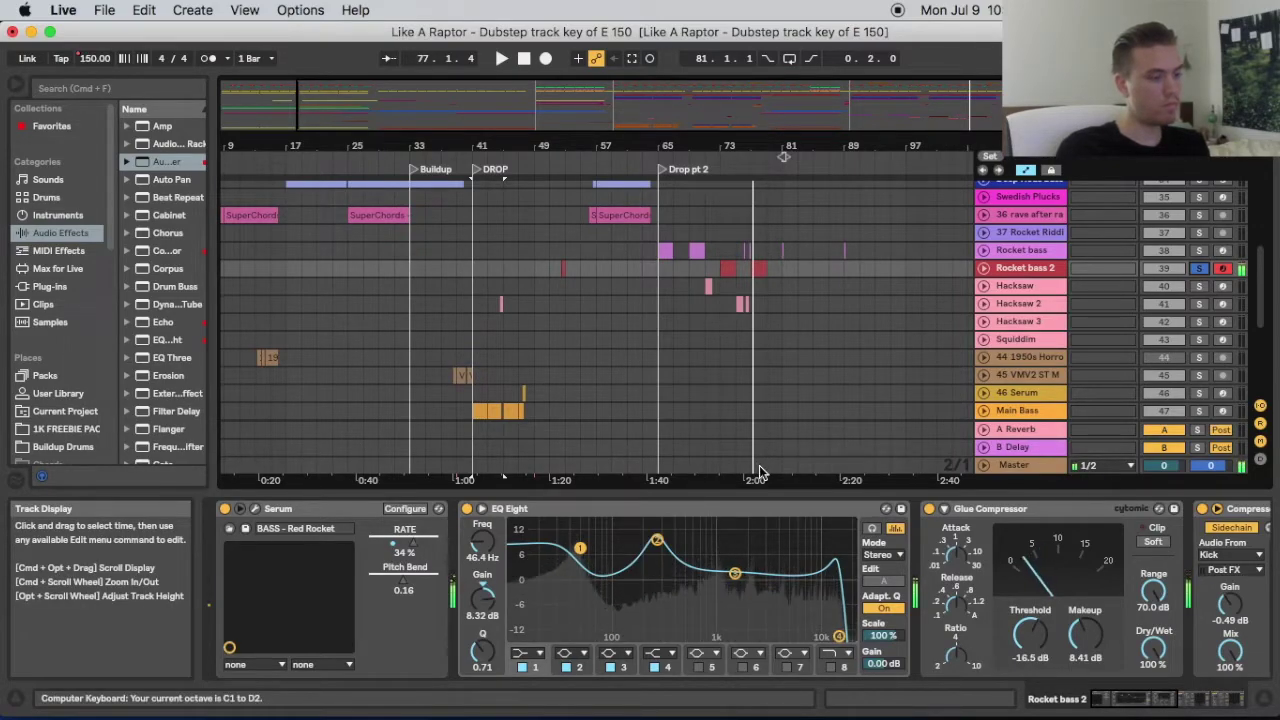
Play the second drop from about bar 73 and compare the Rocket bass and Rocket bass 2 tracks in solo
left_click(726, 160)
key("space")
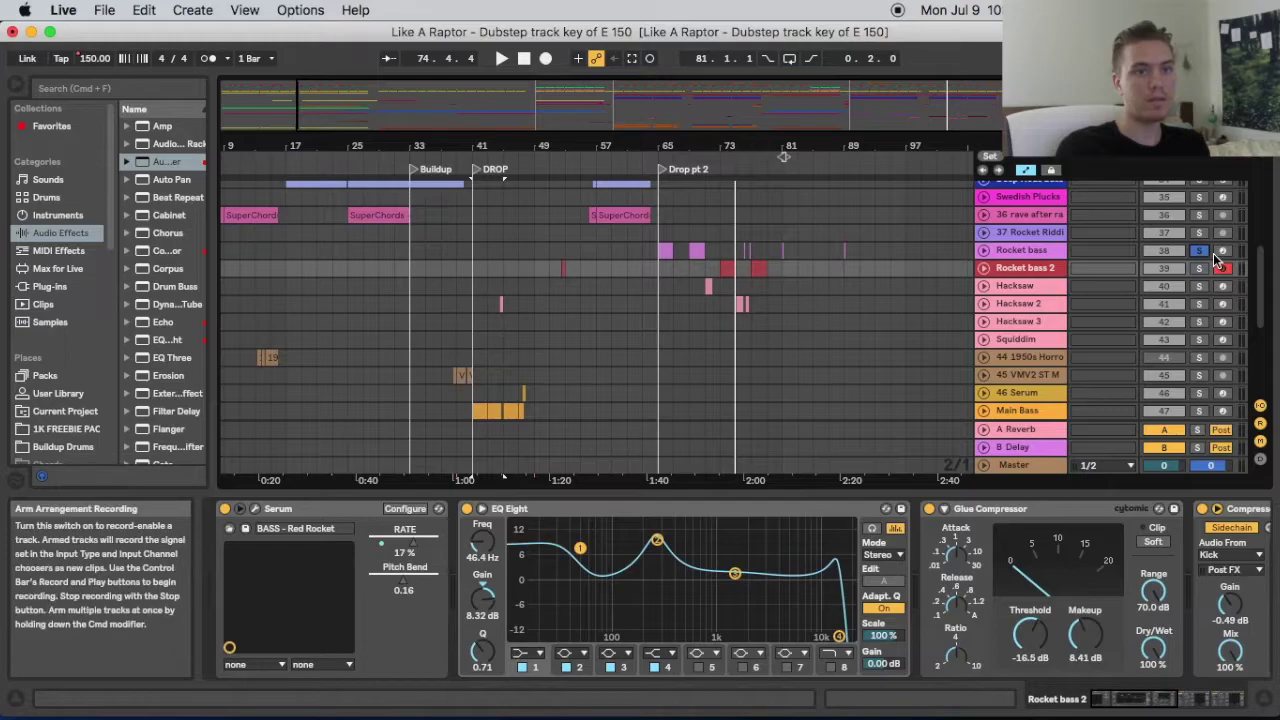
left_click(1220, 251)
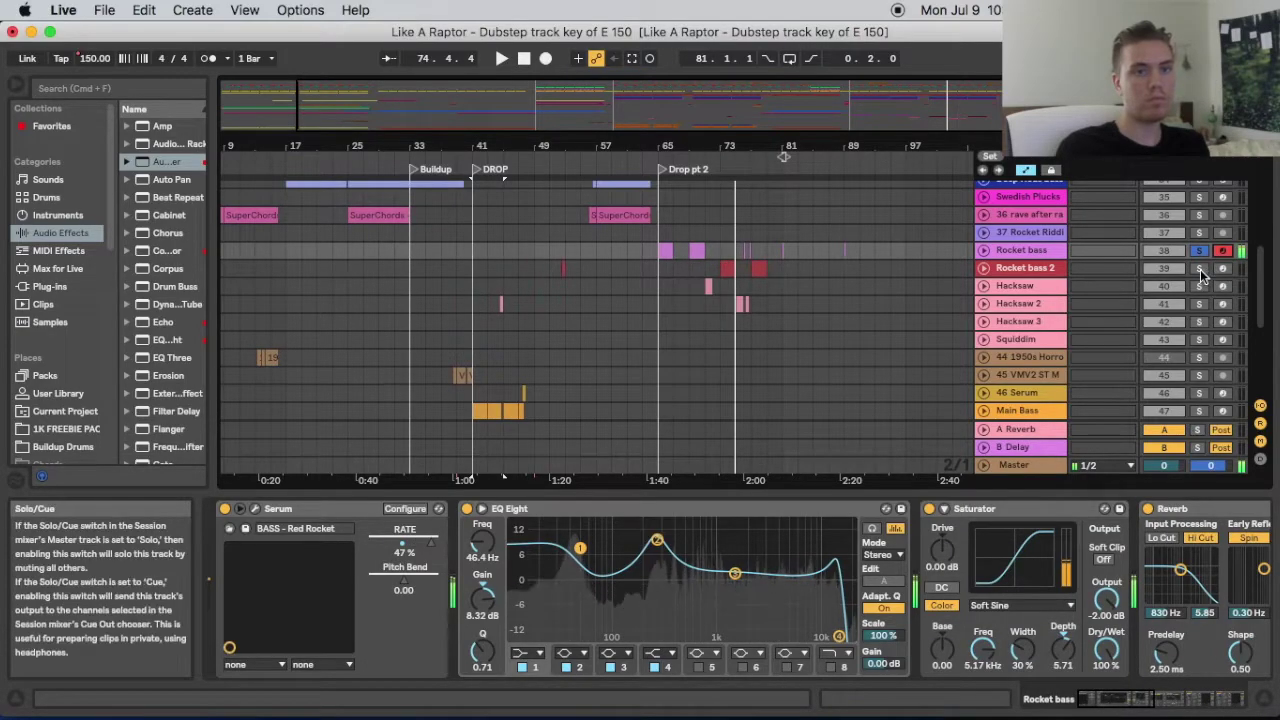
left_click(1222, 268)
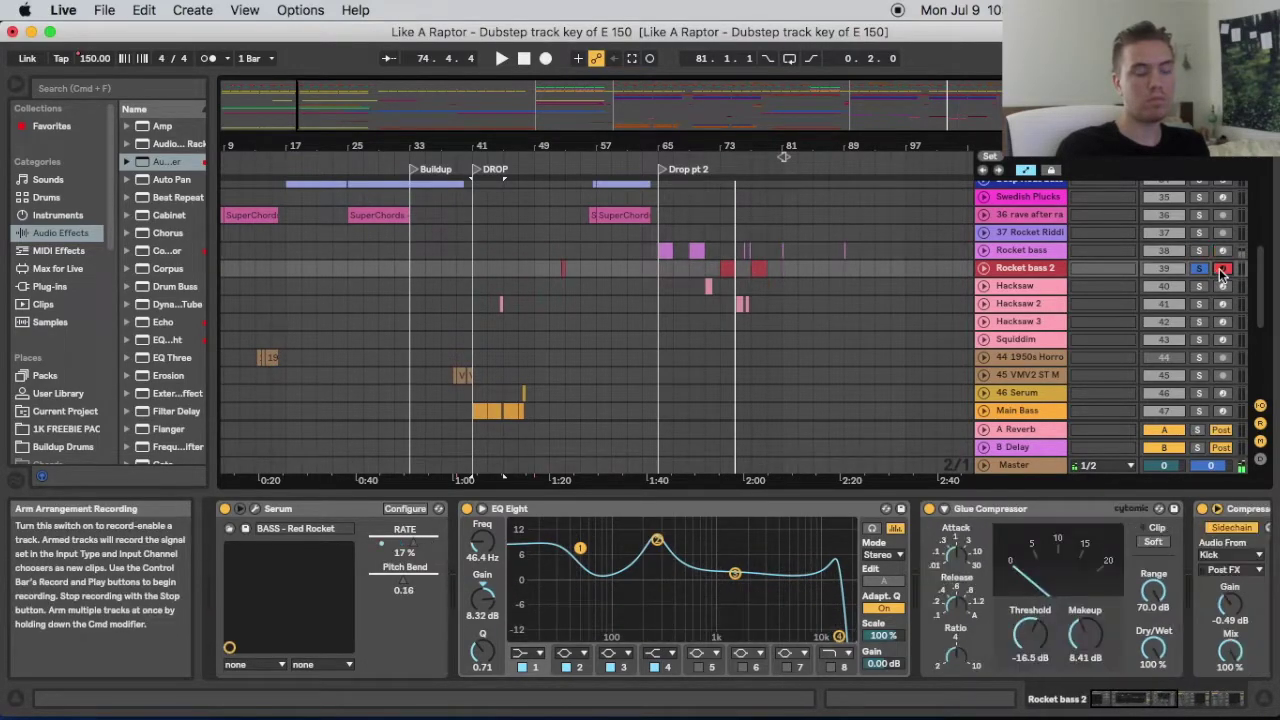
Open the Rocket bass 2 track's Serum plug-in window and scale it to 75%
left_click(257, 509)
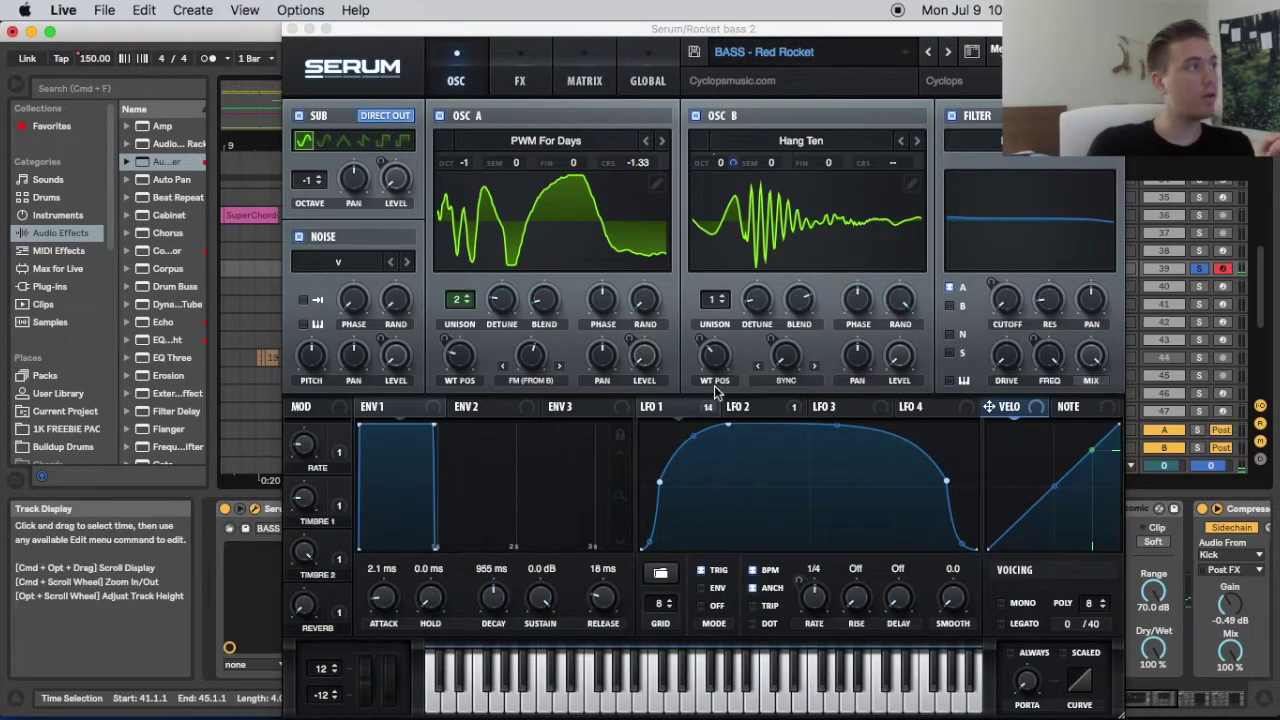
left_click(352, 67)
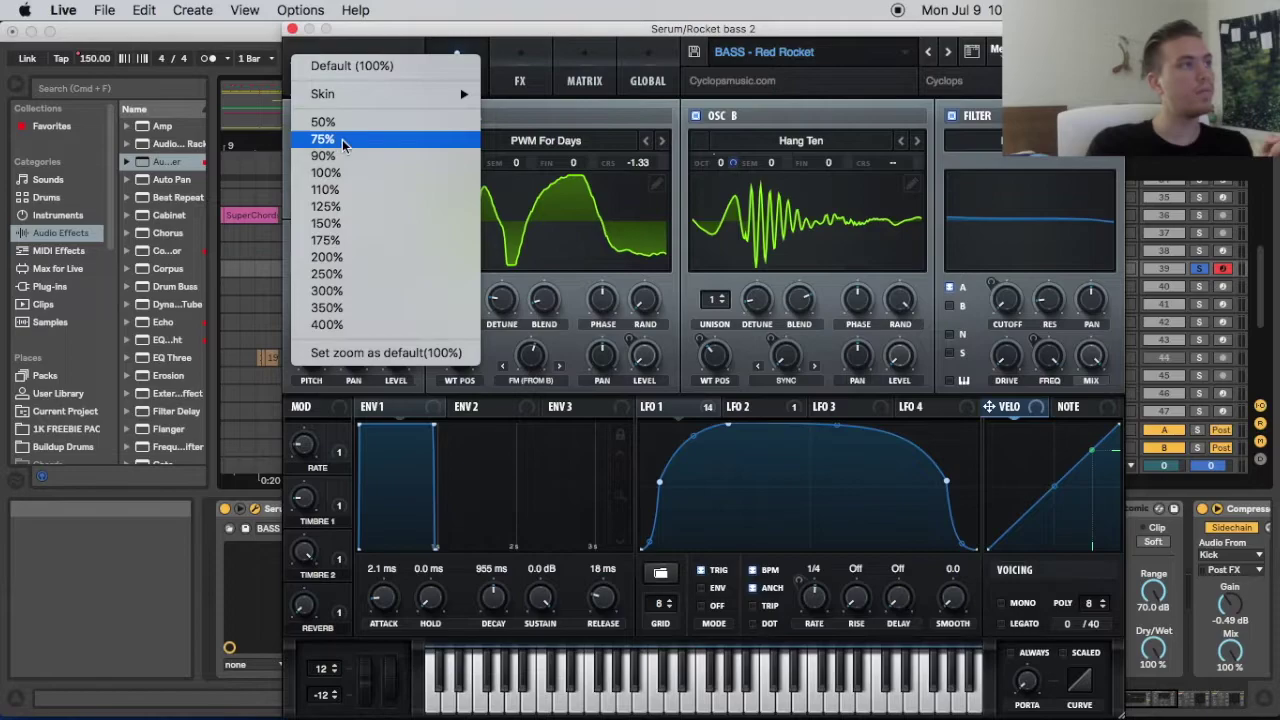
left_click(323, 139)
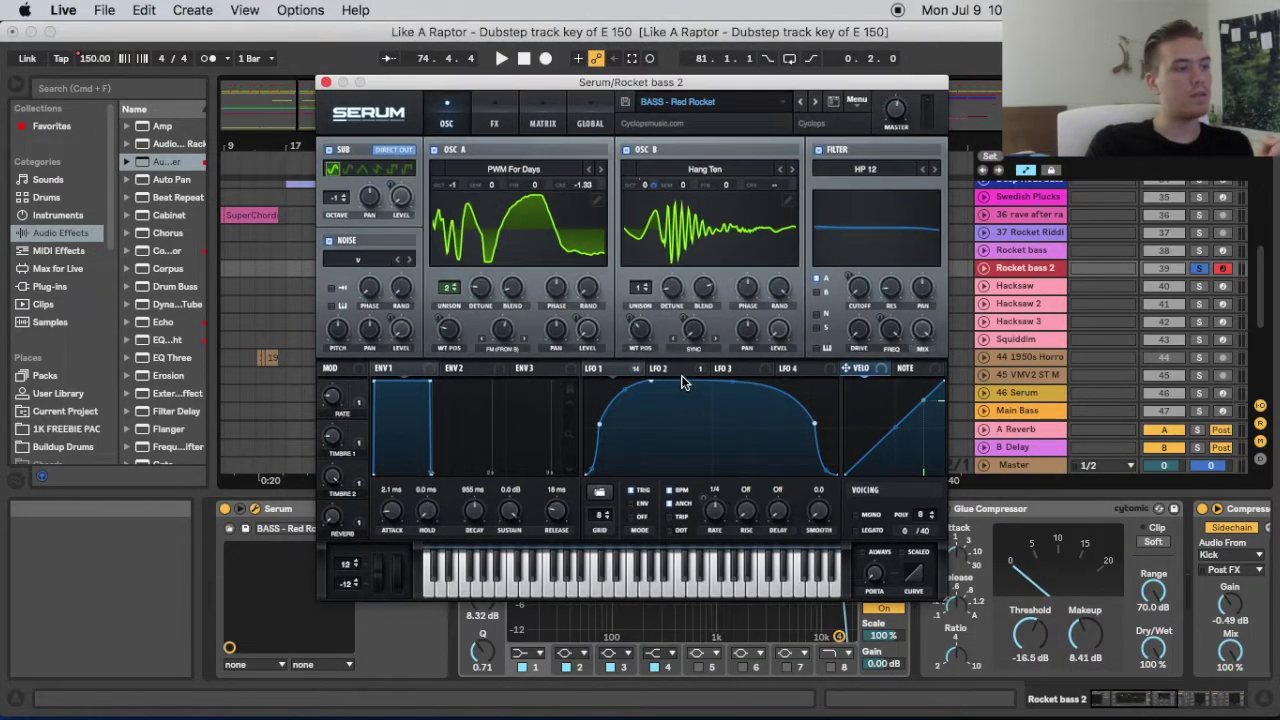
Examine the LFO 1 and LFO 2 shapes of the Red Rocket patch and close its Serum window
left_click(661, 368)
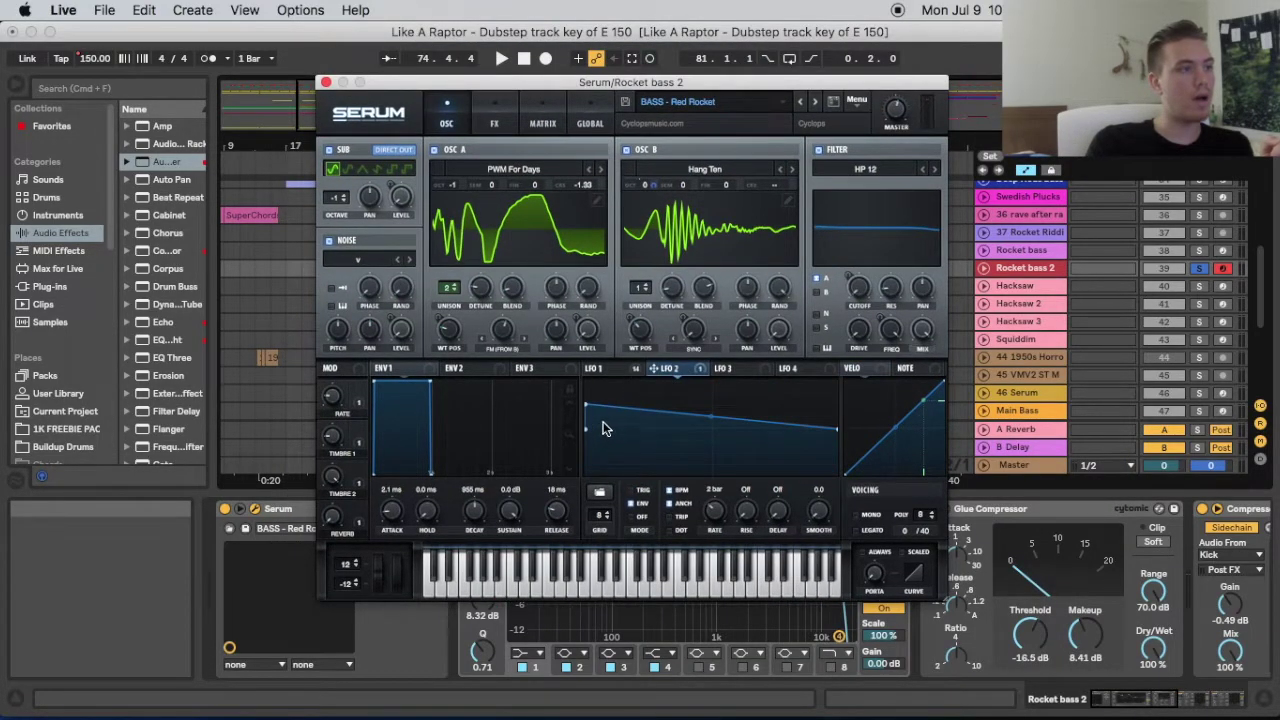
left_click(622, 368)
left_click(668, 368)
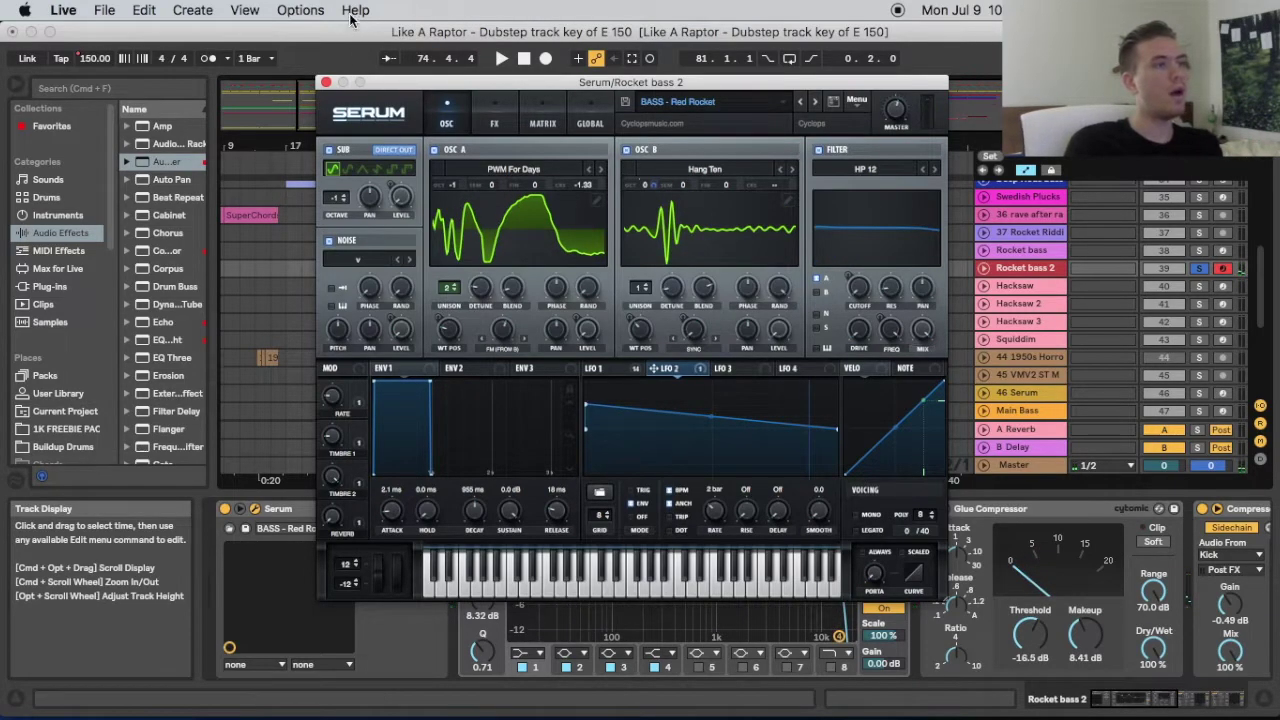
left_click_drag(467, 82, 476, 86)
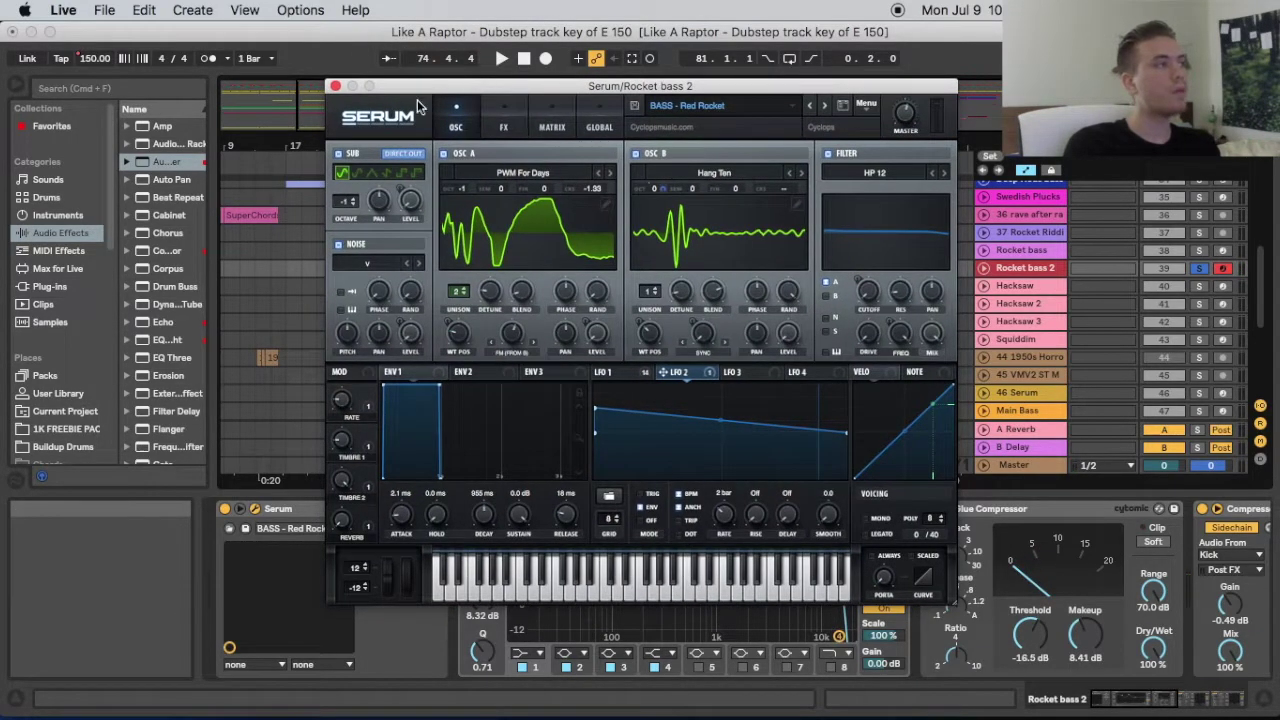
left_click(336, 87)
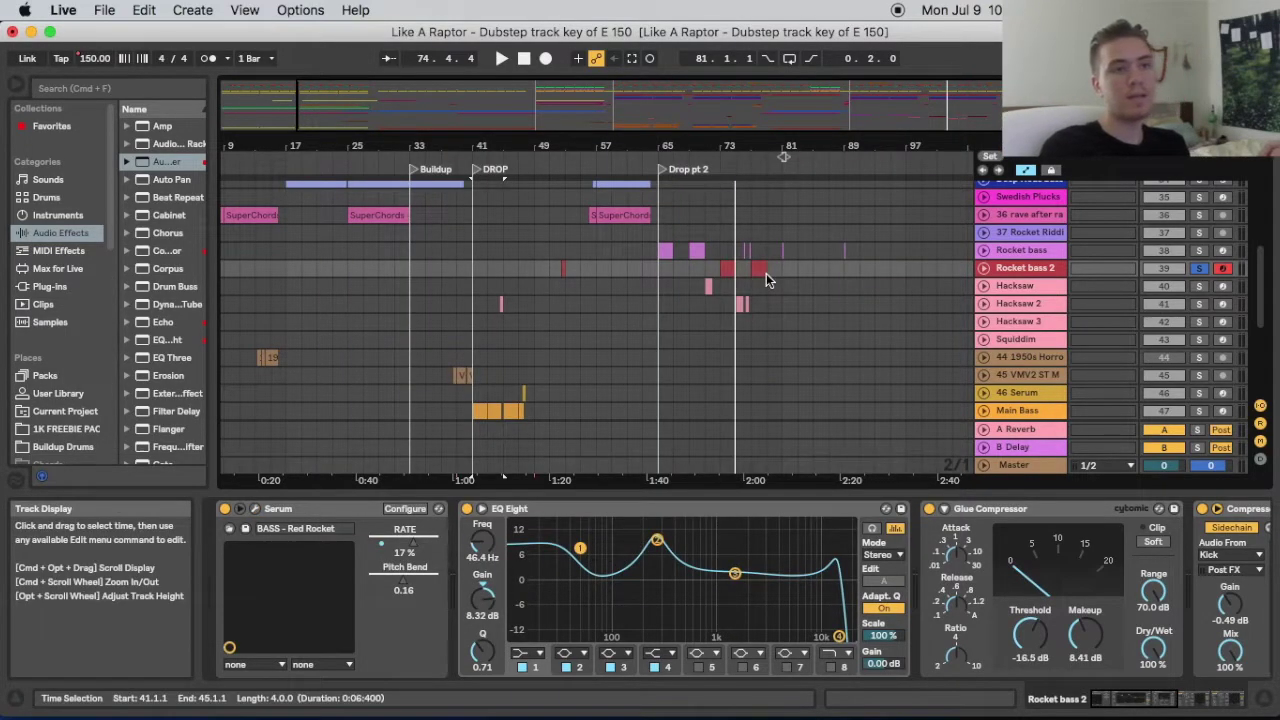
Solo and arm the Deep Hous Bass track and audition notes with the computer keyboard's octave range at C3 to D4
scroll(1080, 281, "up", 3)
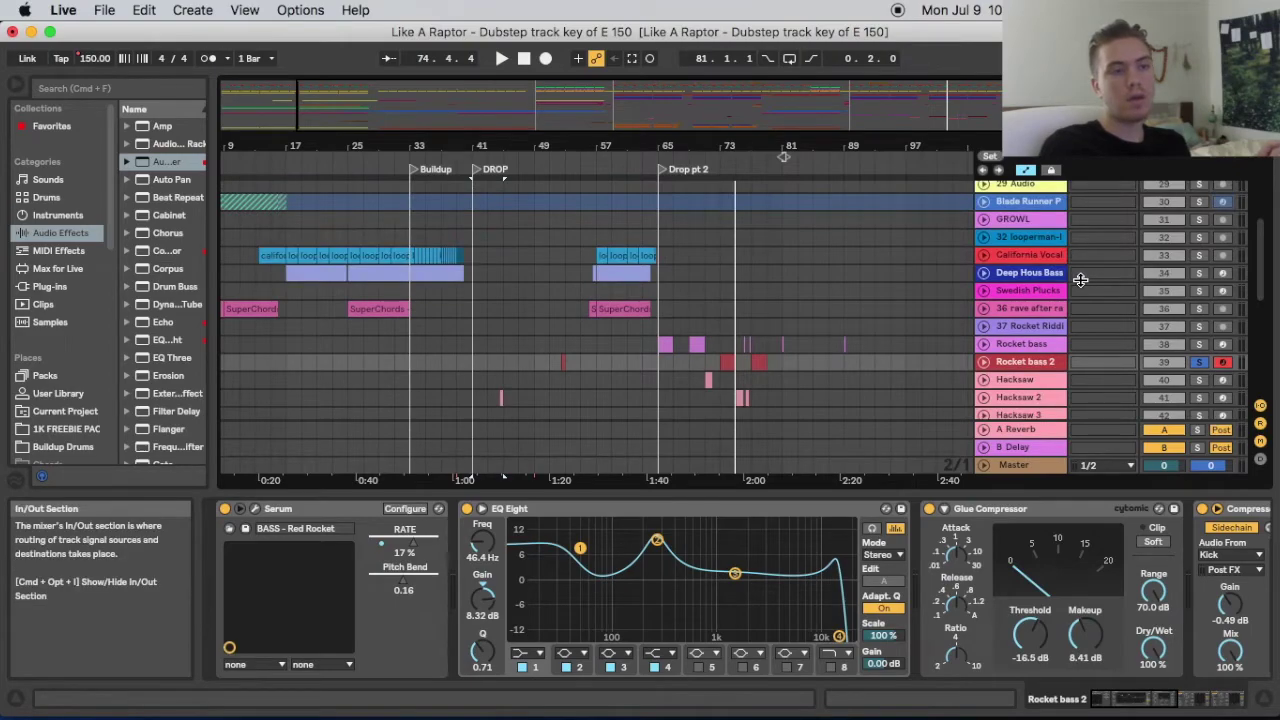
left_click(1200, 273)
left_click(1221, 276)
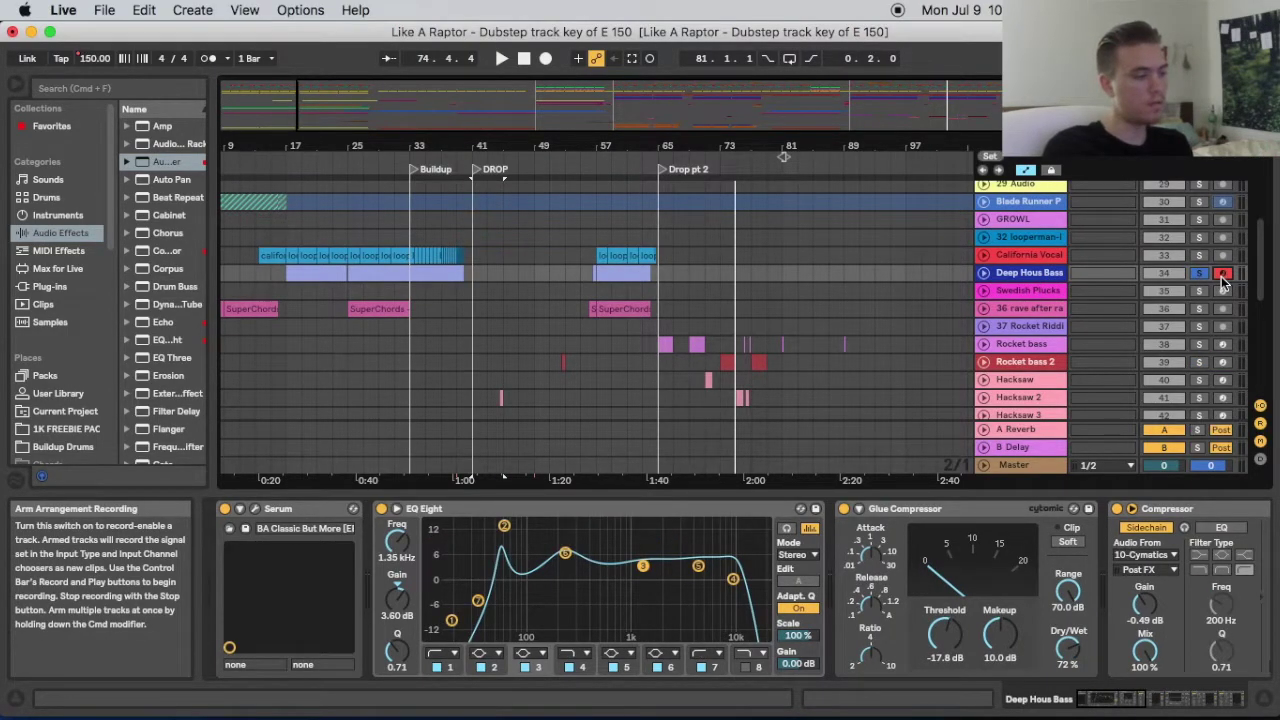
key("a")
key("z")
key("a")
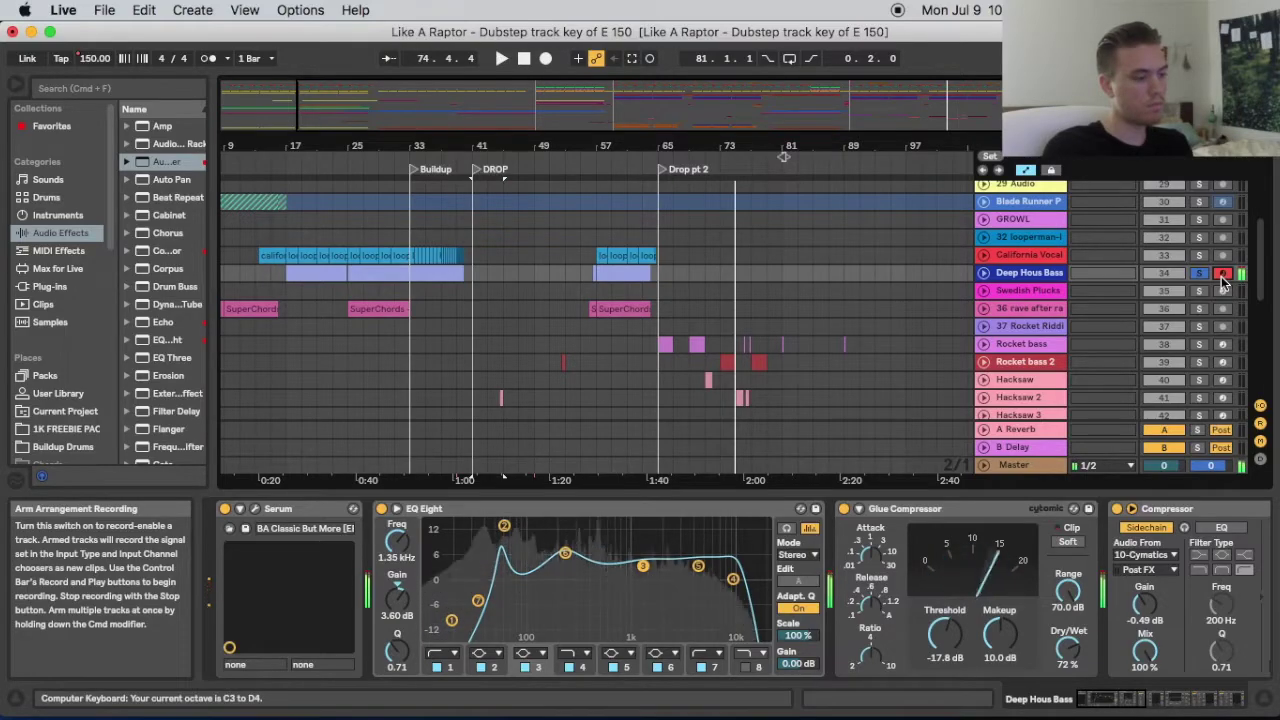
key("a")
key("a")
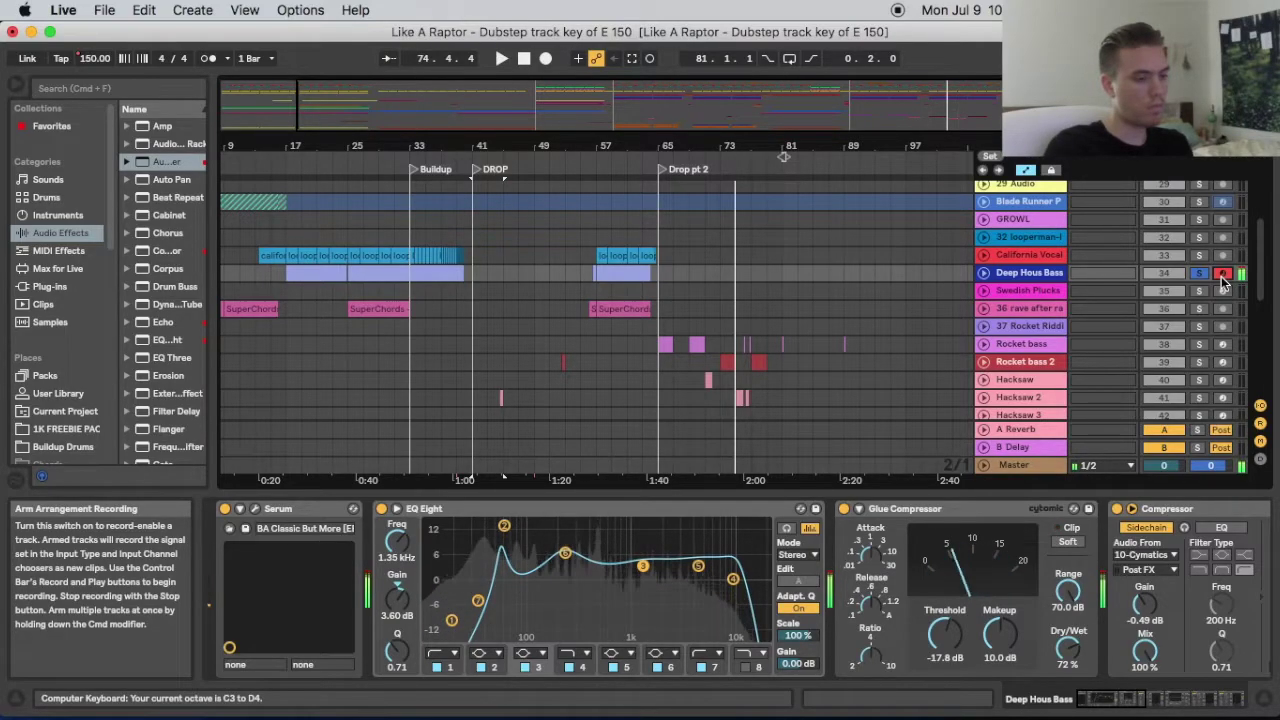
key("a")
key("a")
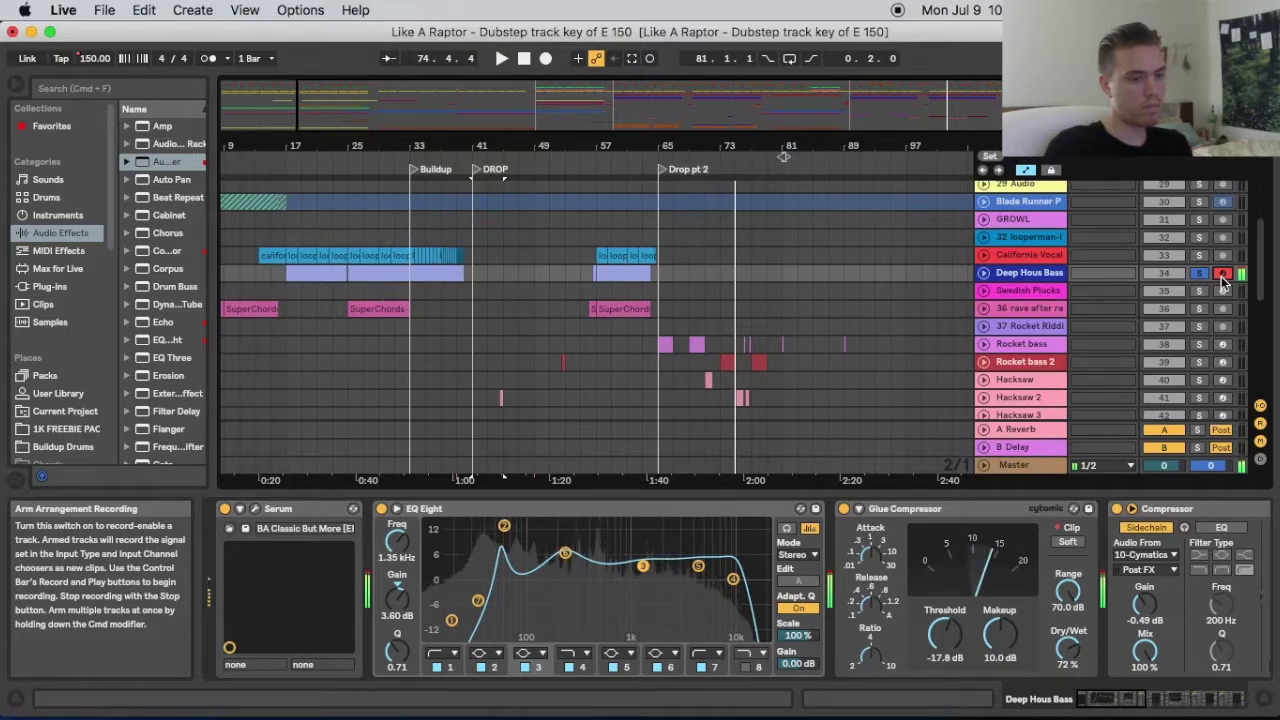
key("a")
key("a")
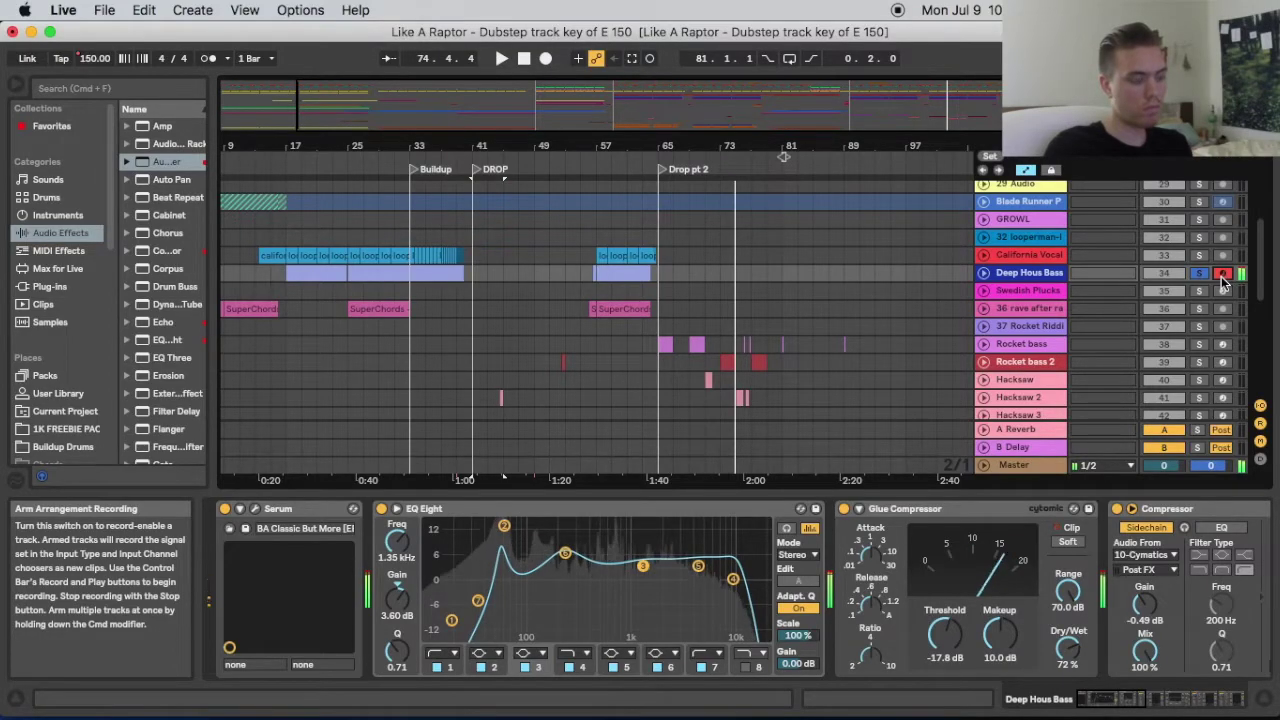
Open the Deep Hous Bass track's Serum window, scale it to 75% and reposition it over the arrangement
left_click(256, 511)
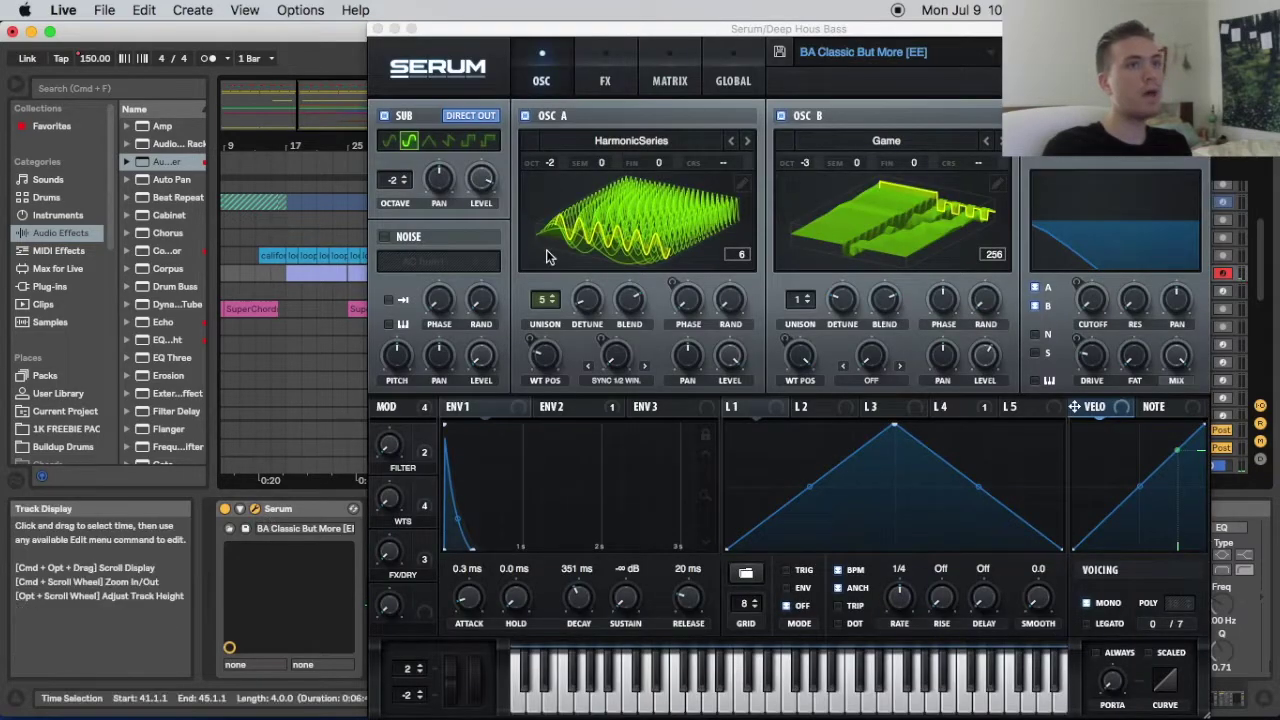
left_click_drag(863, 30, 725, 38)
left_click(267, 69)
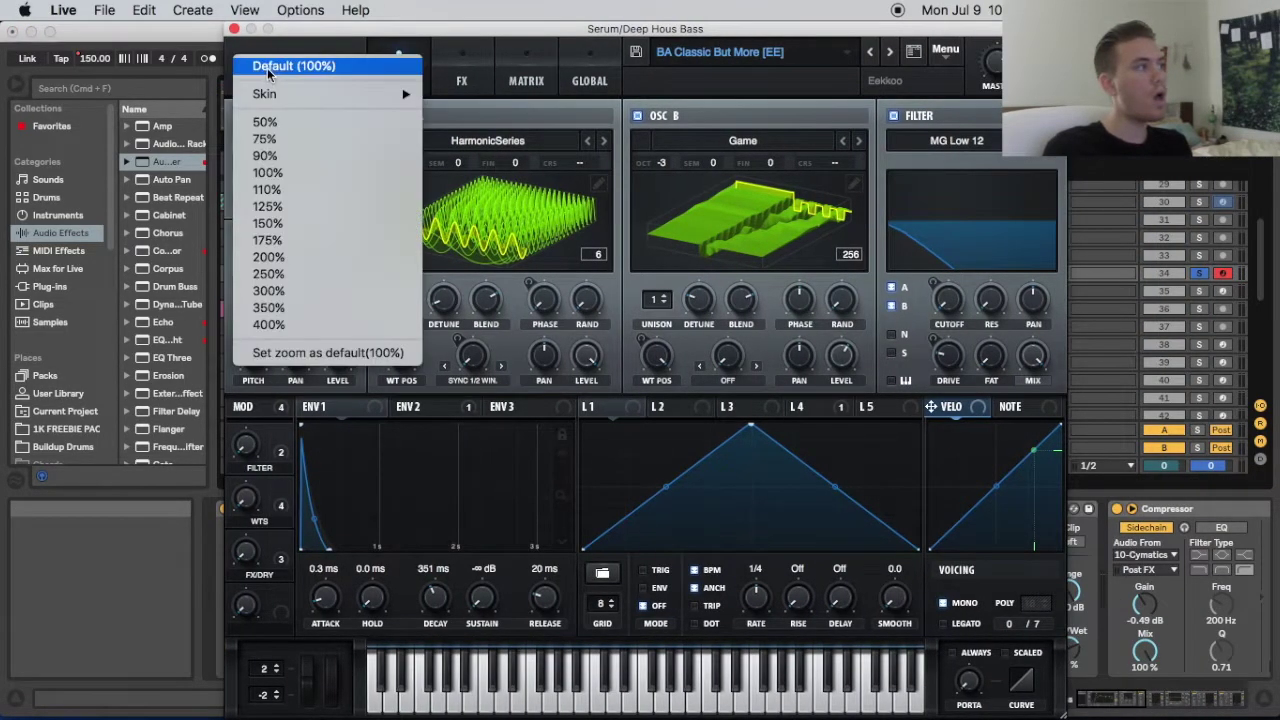
left_click(295, 141)
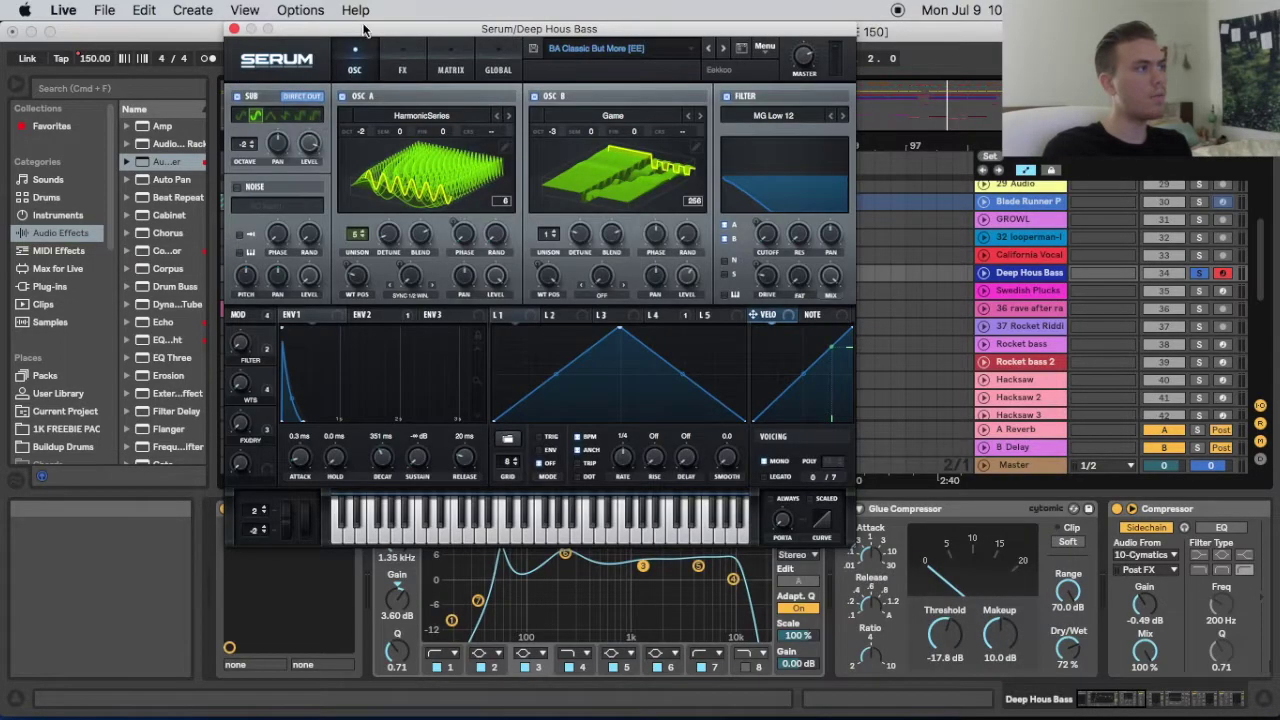
left_click_drag(366, 31, 453, 70)
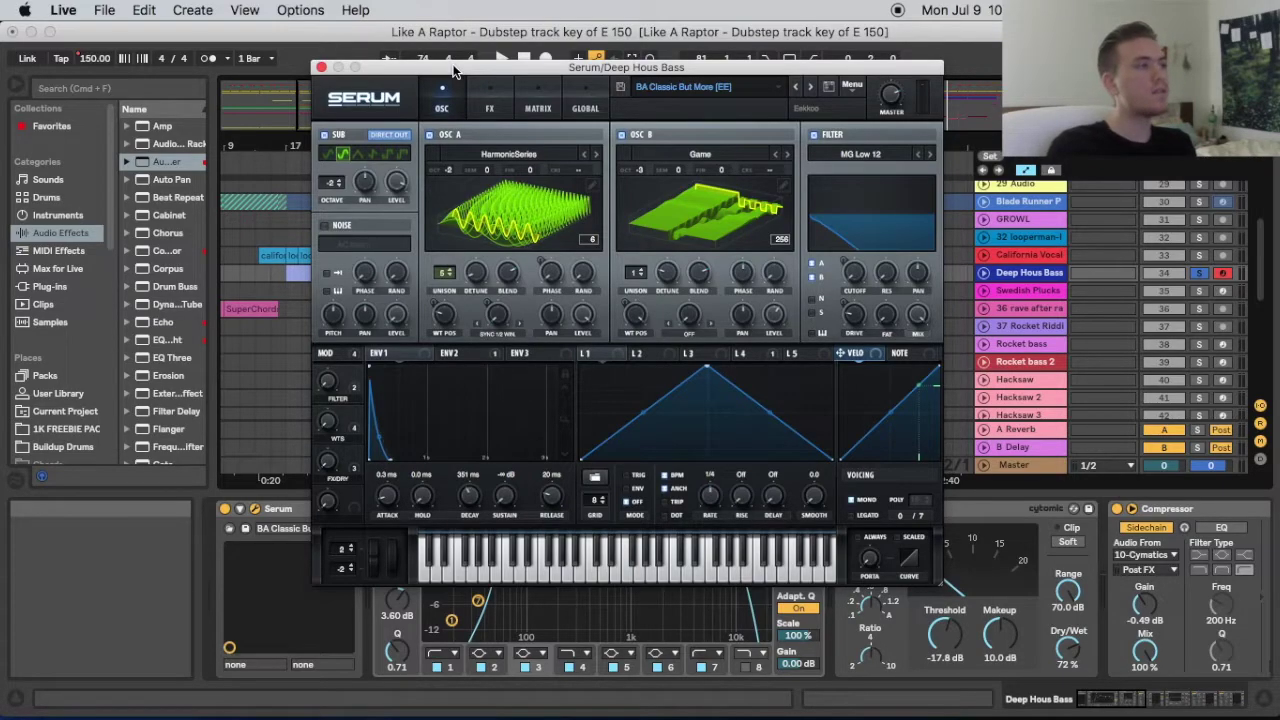
left_click_drag(450, 71, 438, 88)
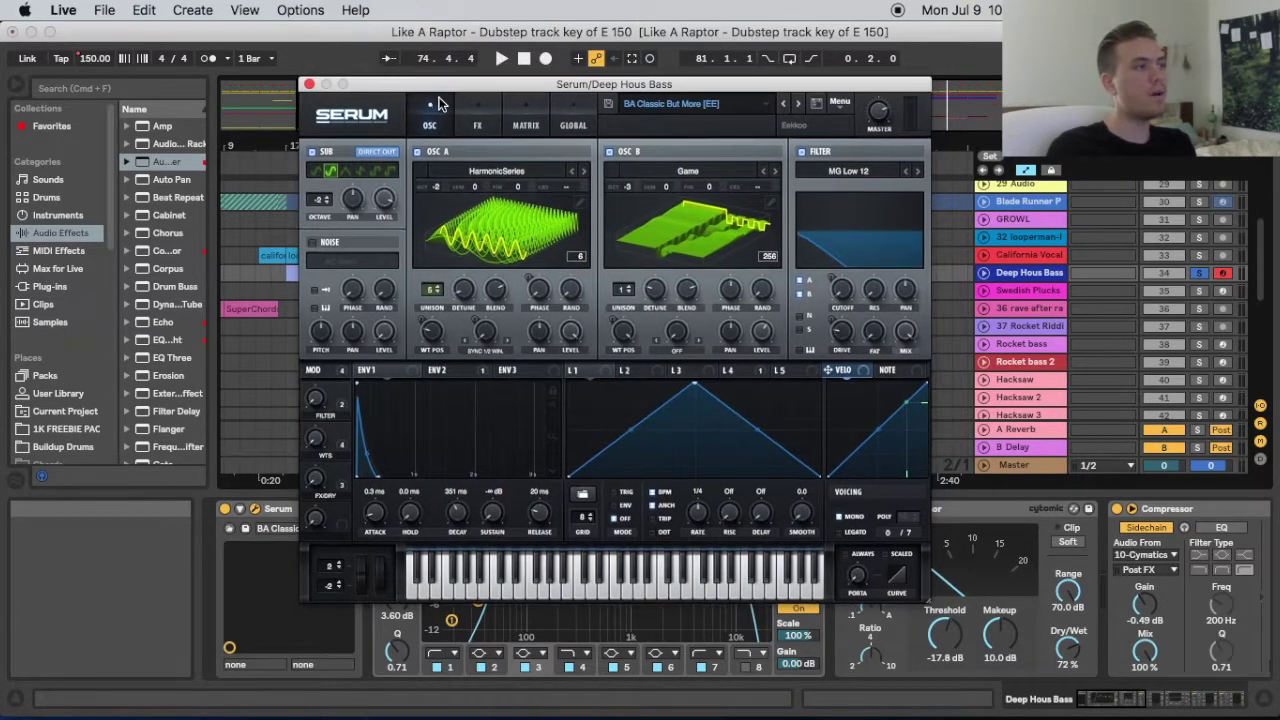
Review the BA Classic But More patch's effects page and return to its oscillator page
left_click(495, 133)
left_click(440, 130)
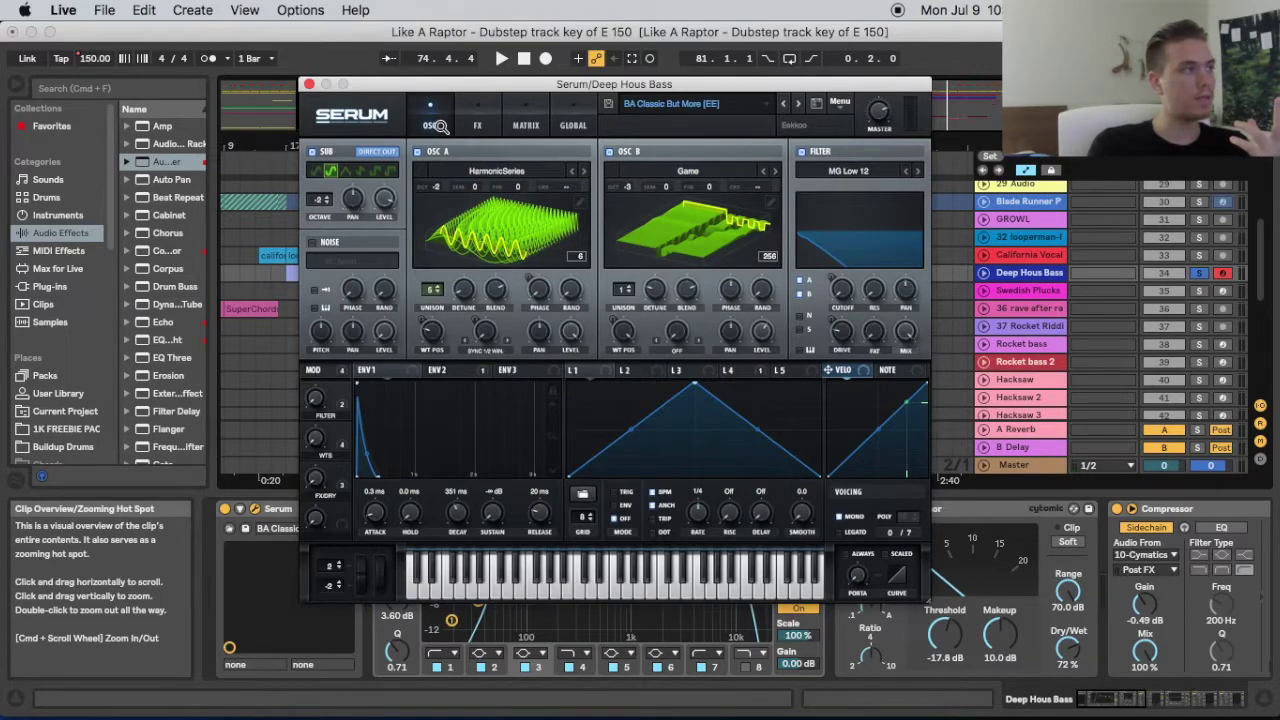
Close the Deep Hous Bass track's Serum window and bring the start of the arrangement into view
left_click_drag(372, 90, 370, 93)
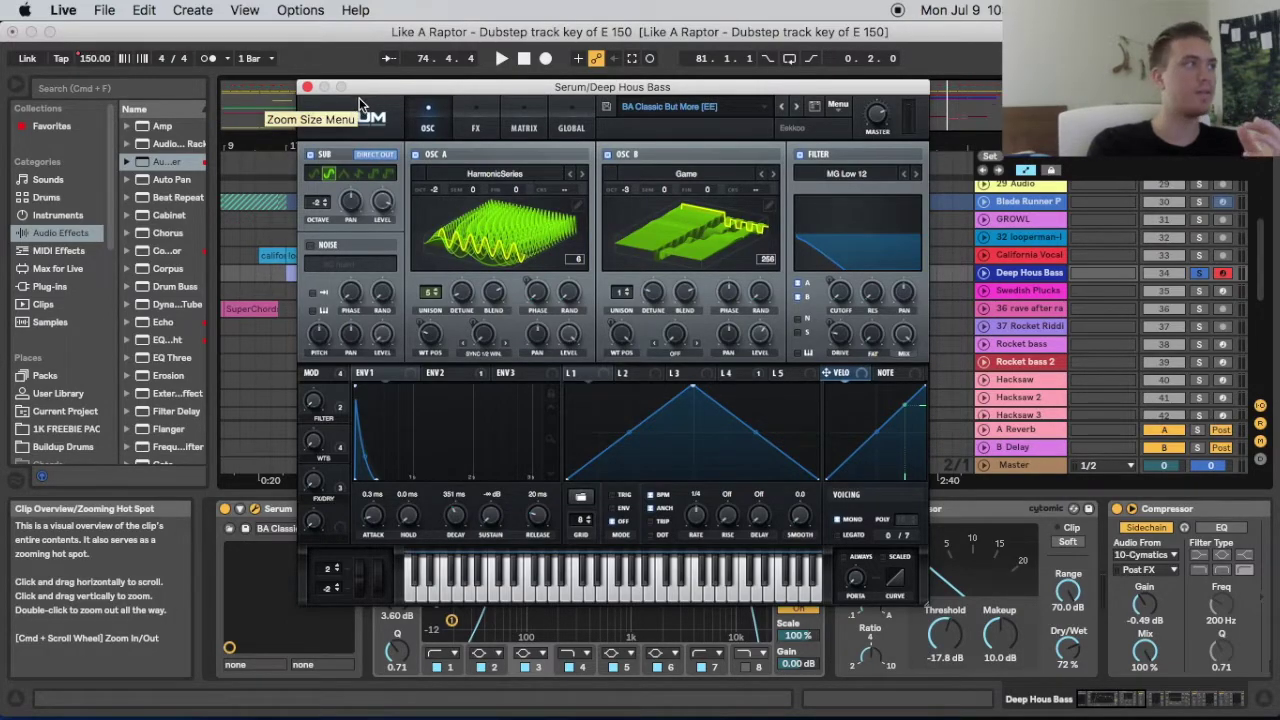
left_click(308, 88)
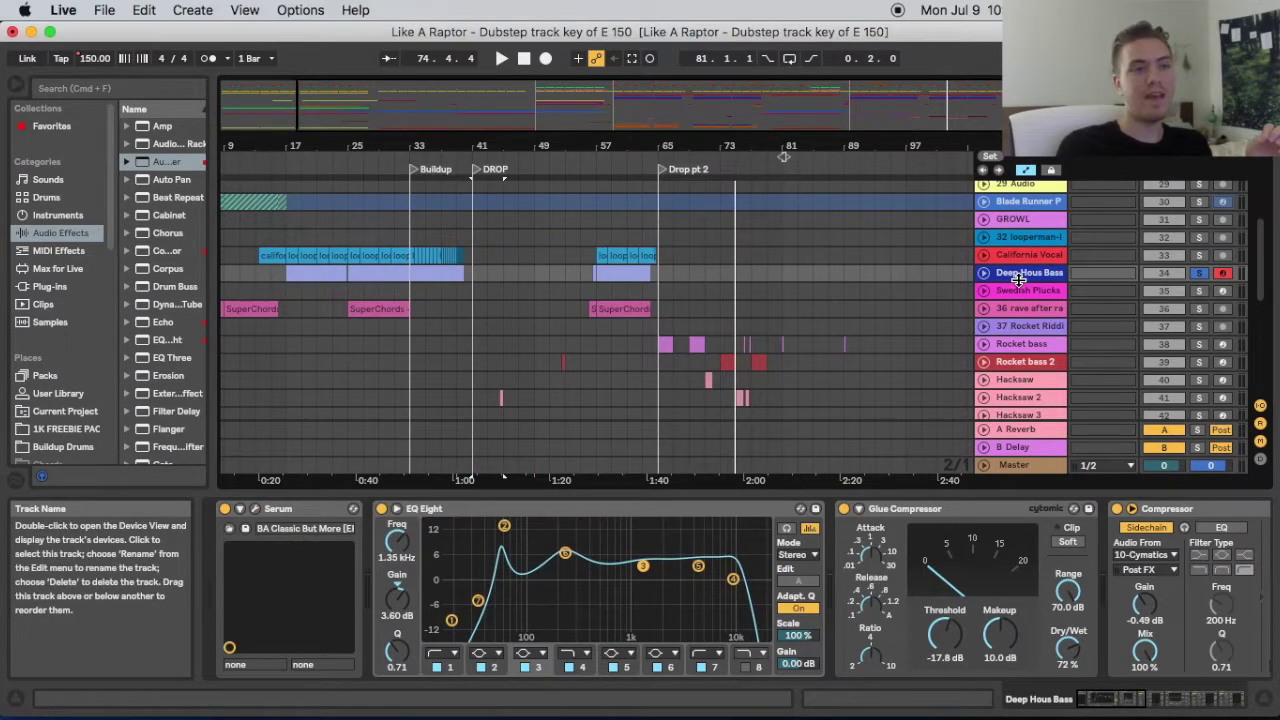
left_click_drag(443, 139, 527, 141)
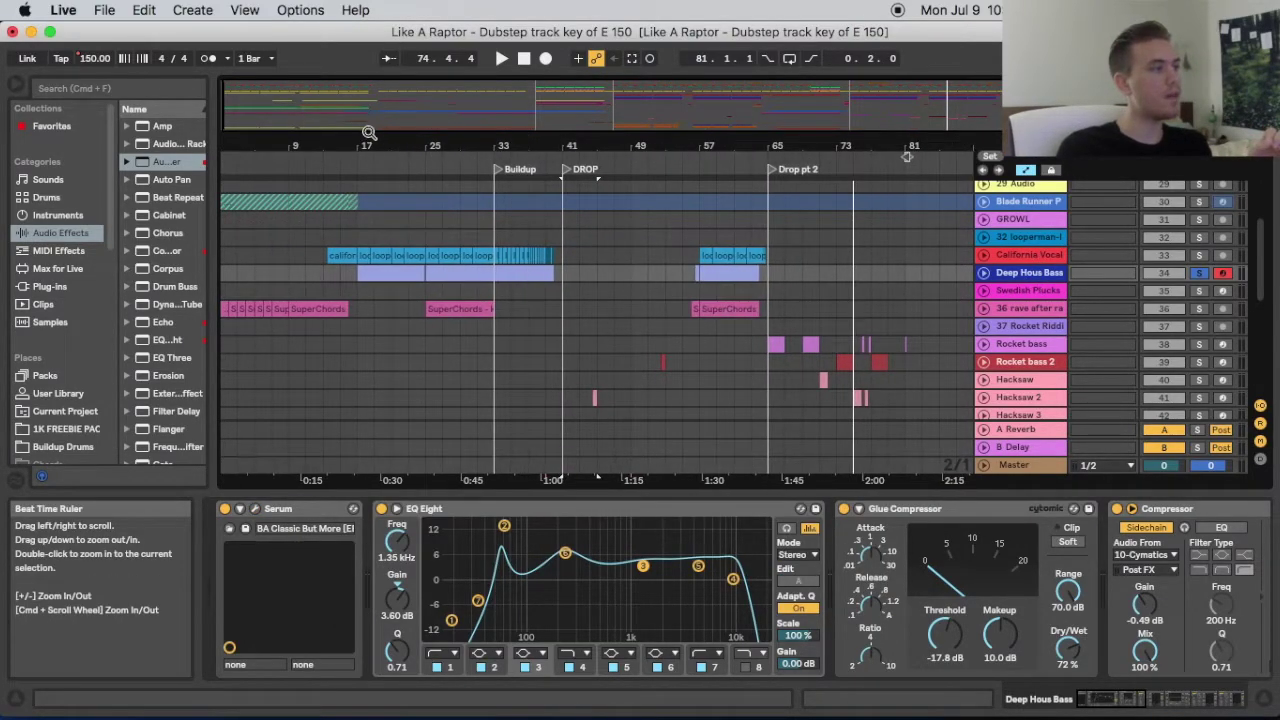
mouse_move(369, 144)
left_mouse_down()
mouse_move(361, 176)
mouse_move(350, 142)
left_mouse_up()
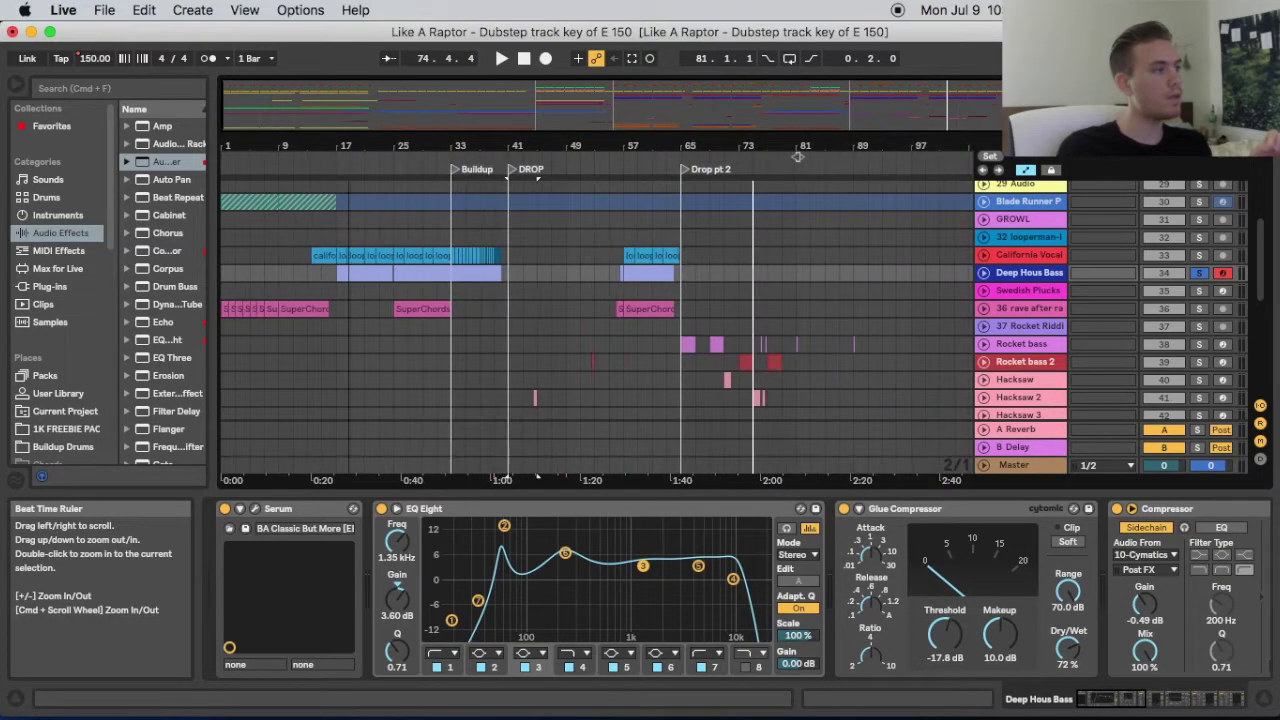
left_click(351, 153)
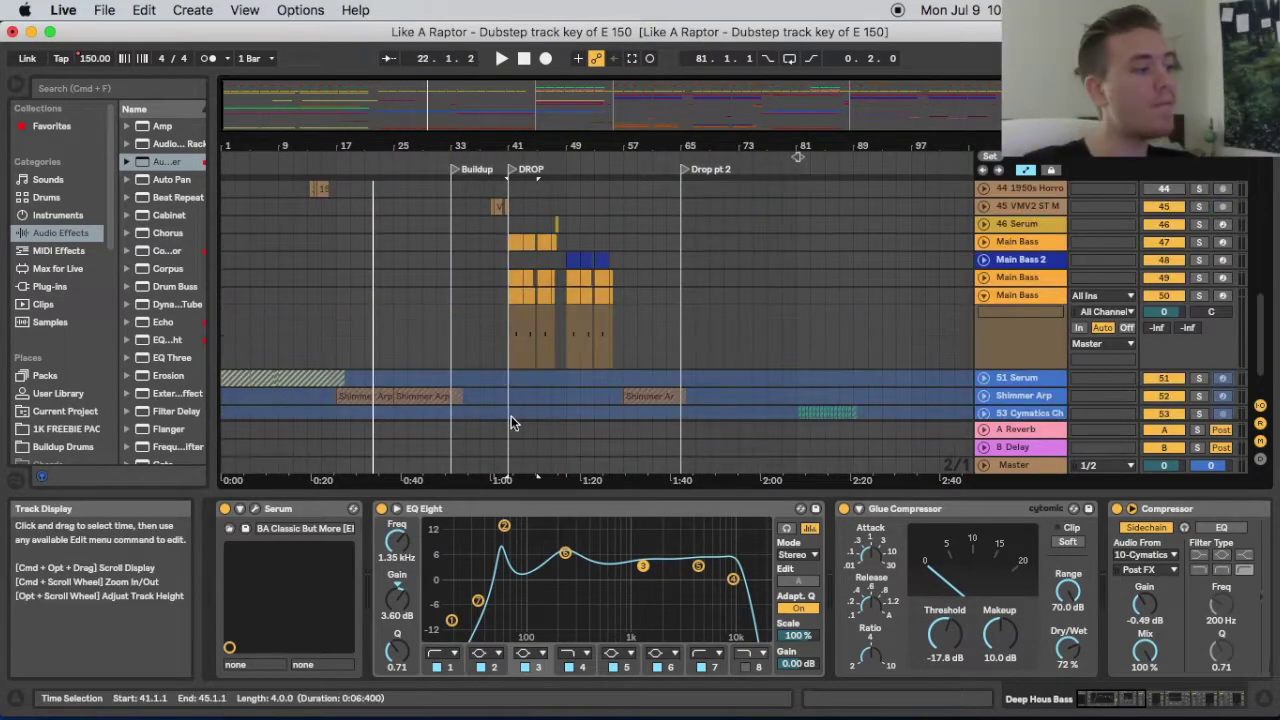
Return playback to bar 1, audition the 51 Serum track in solo, and unsolo it
scroll(512, 423, "down", 1)
left_click(523, 58)
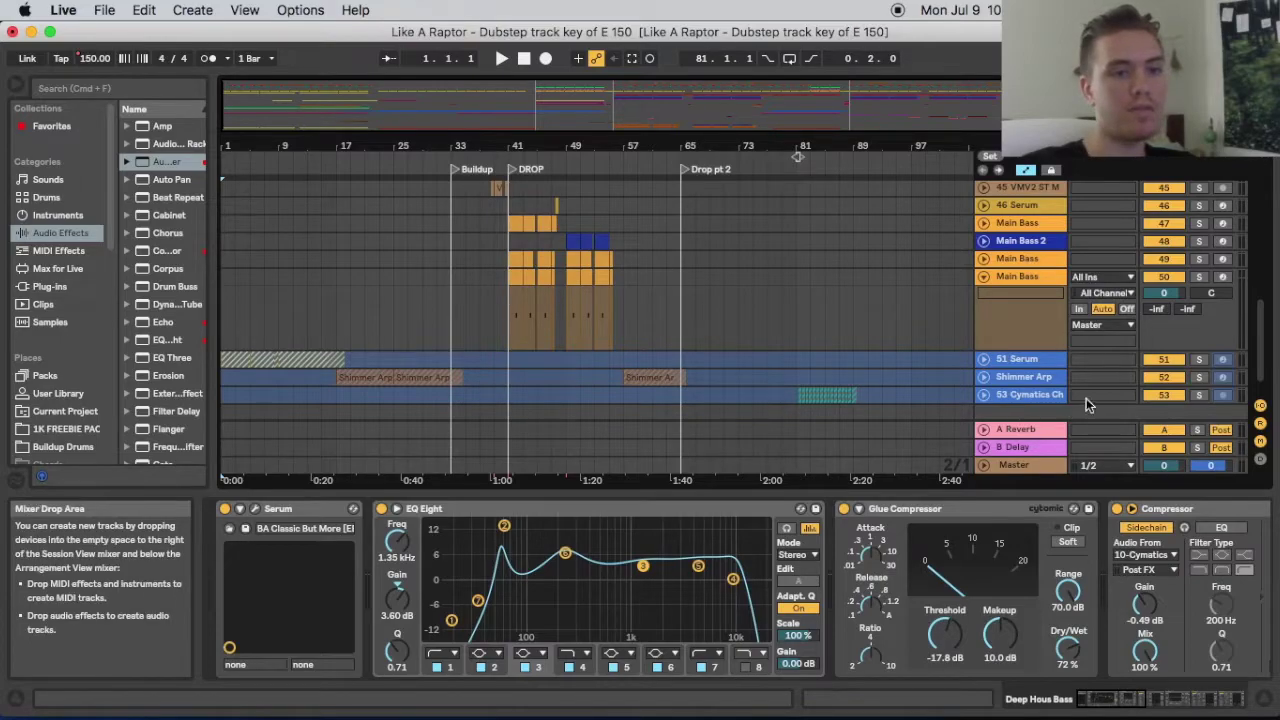
left_click(1200, 362)
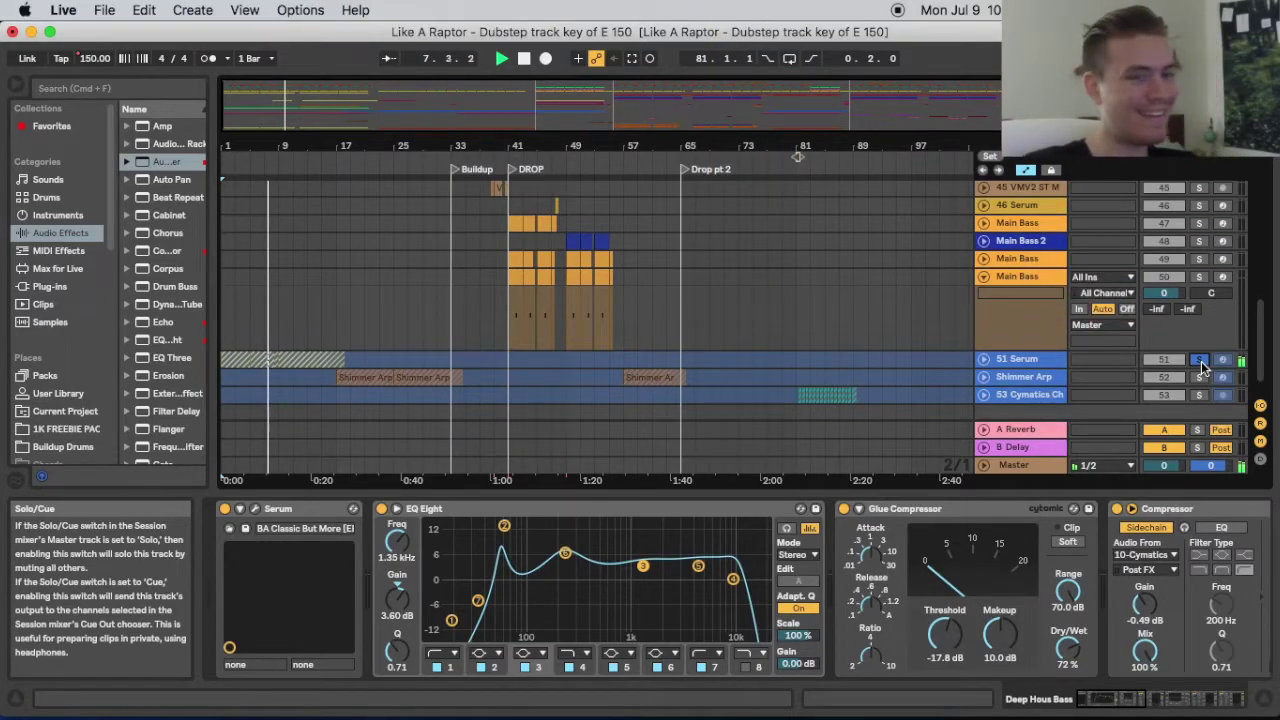
left_click(1201, 364)
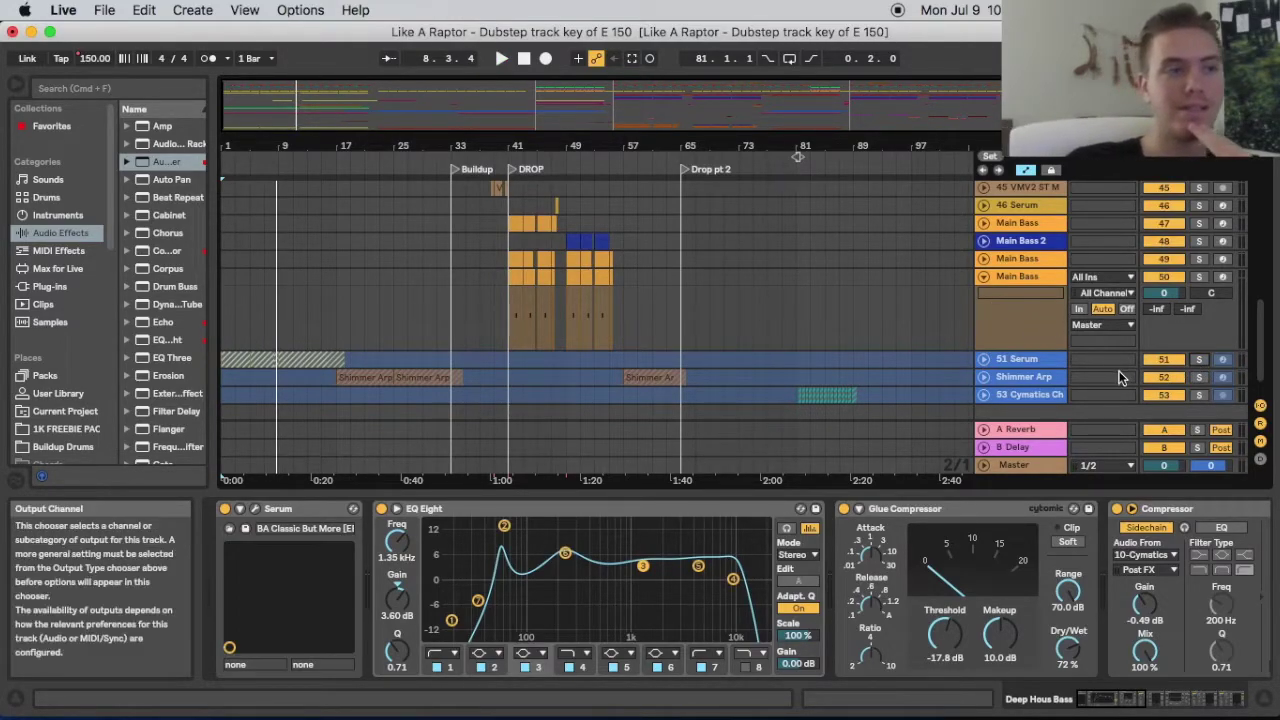
Fold the Main Bass track 50 and audition the Shimmer Arp track in solo
left_click(983, 277)
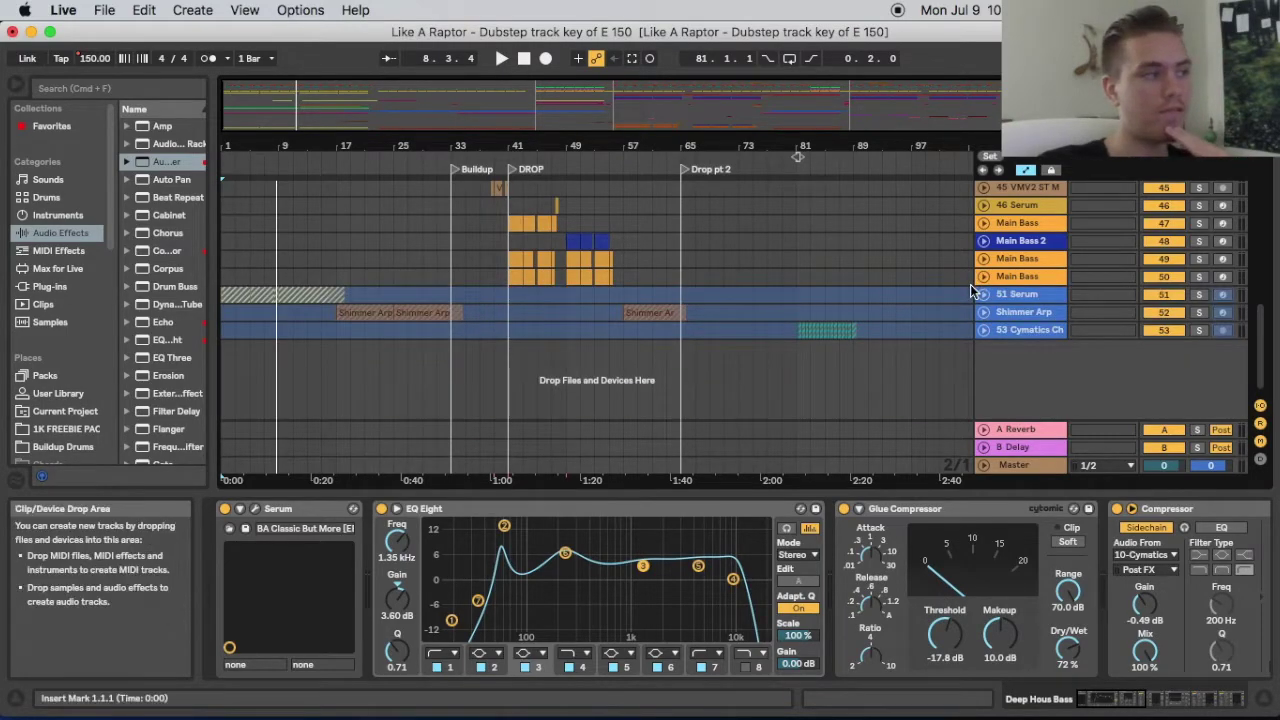
left_click(1199, 312)
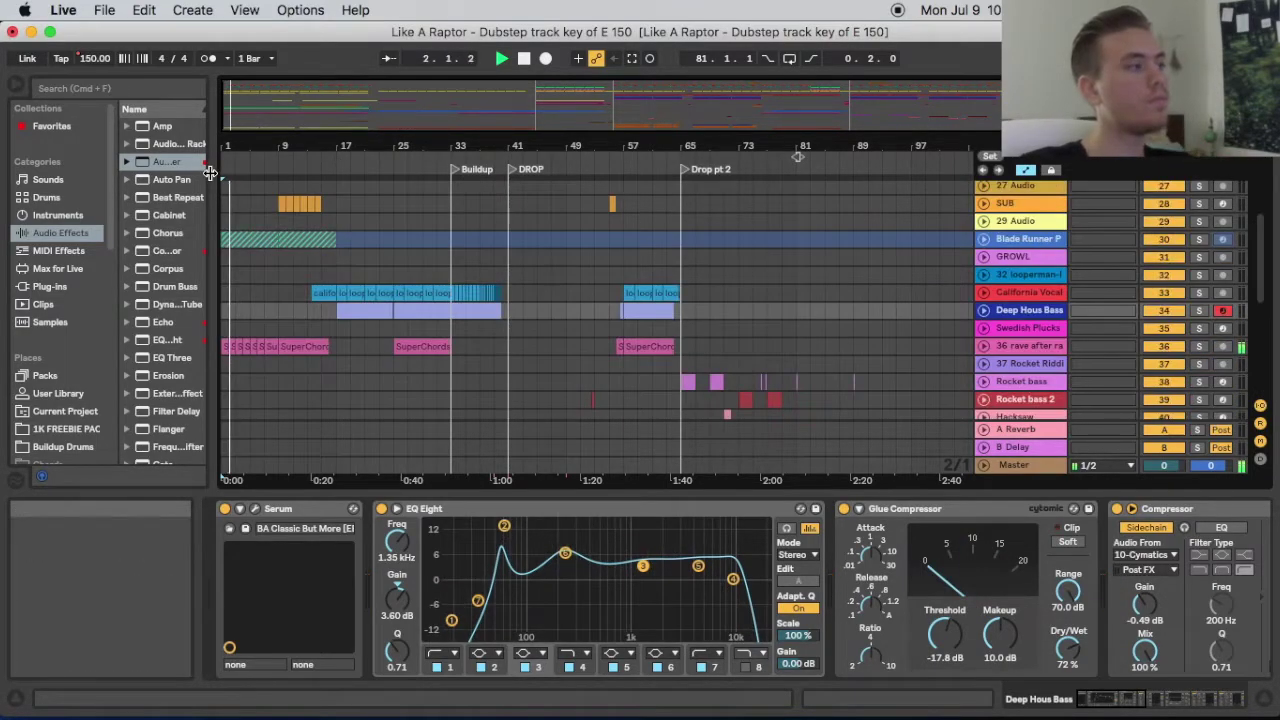
Narrow the browser to widen the arrangement and play the intro's opening bars from bar 1
left_click_drag(212, 170, 139, 161)
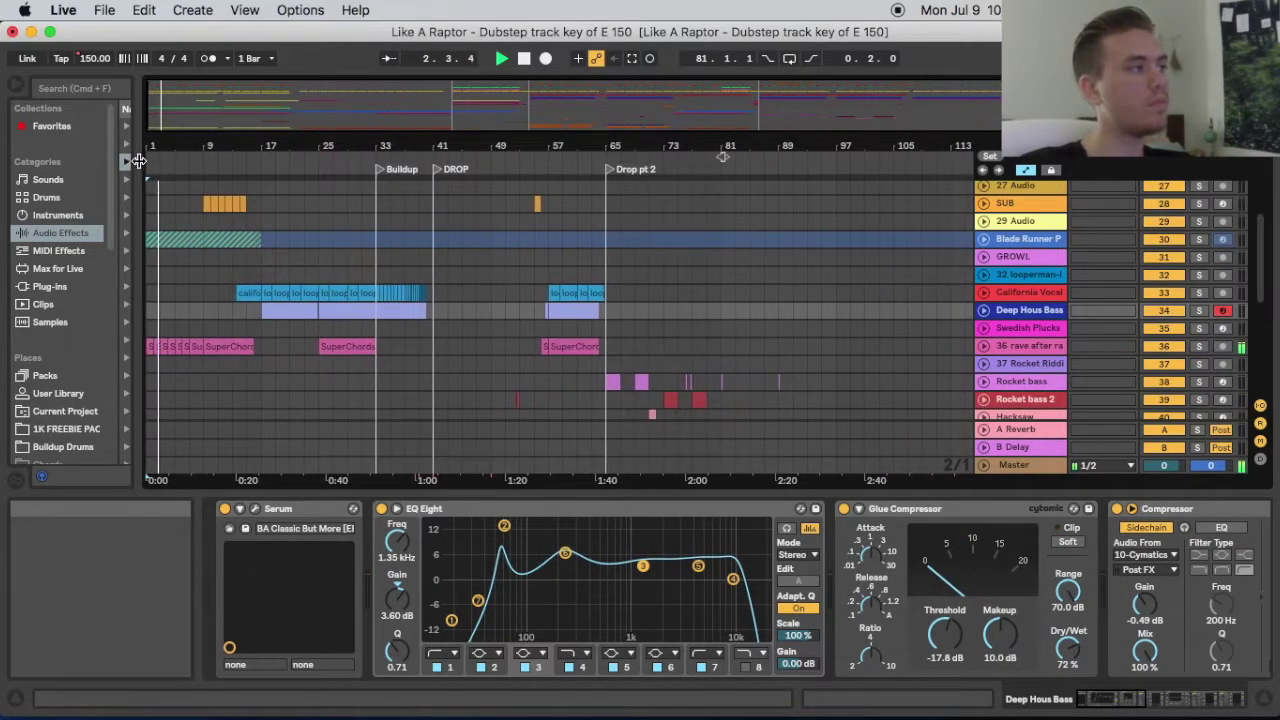
left_click_drag(723, 157, 950, 157)
scroll(234, 298, "up", 10)
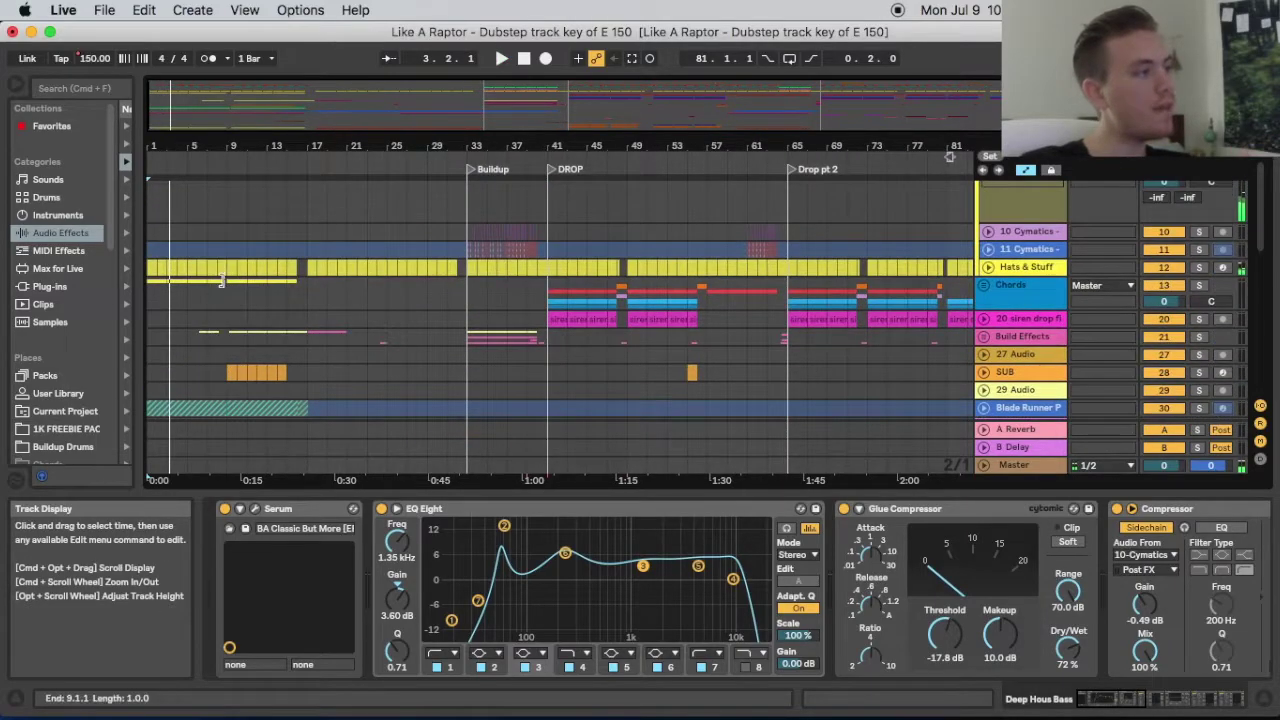
left_click_drag(185, 146, 289, 148)
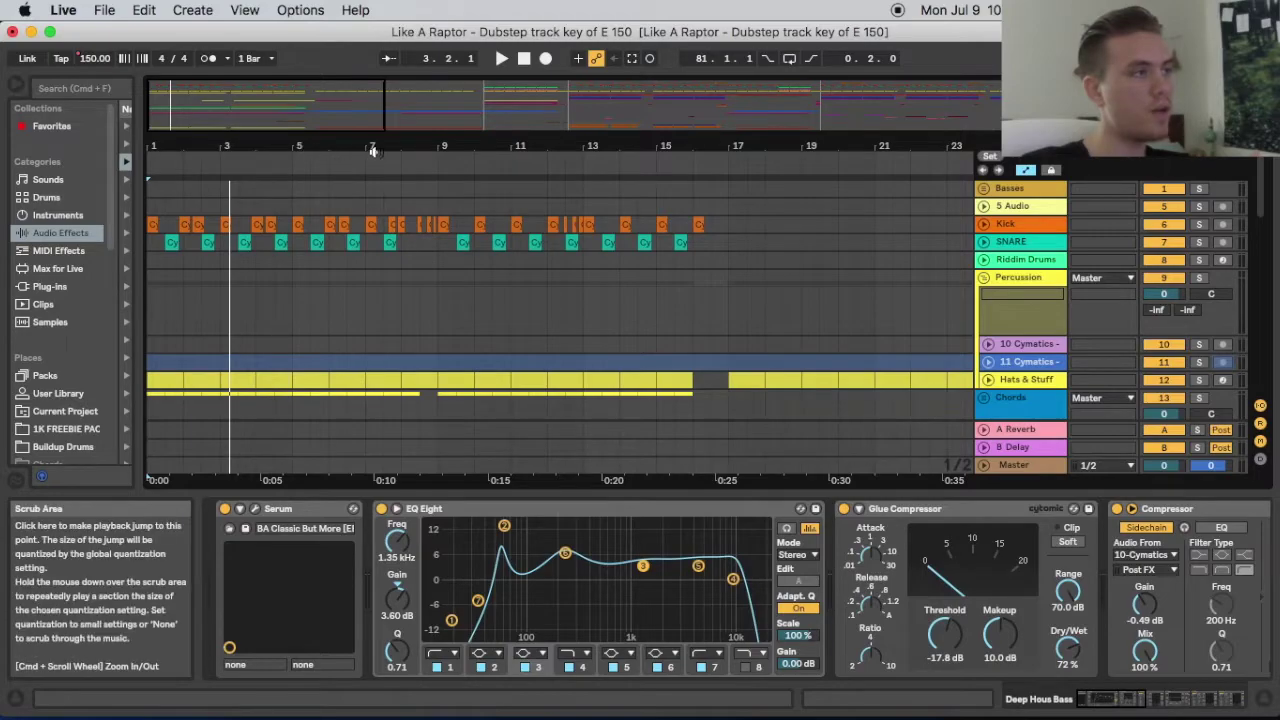
mouse_move(1114, 699)
left_mouse_down()
mouse_move(1134, 698)
mouse_move(1095, 698)
left_mouse_up()
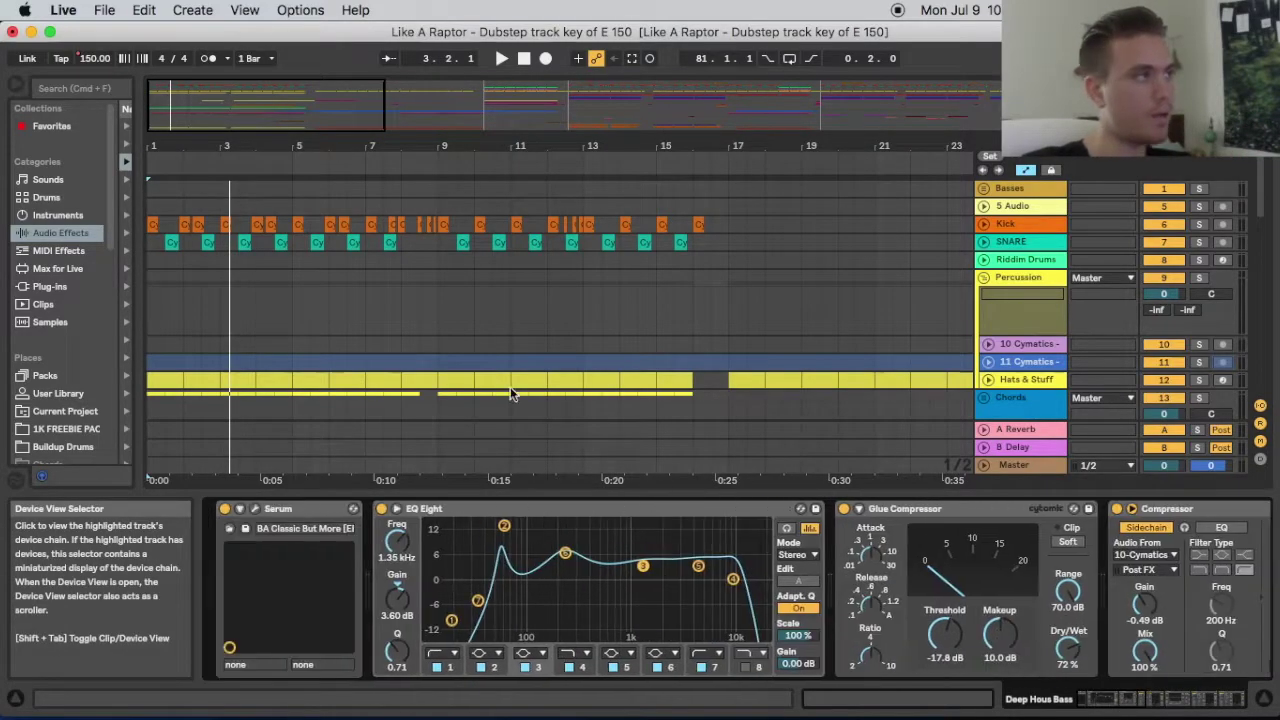
left_click(517, 62)
key("space")
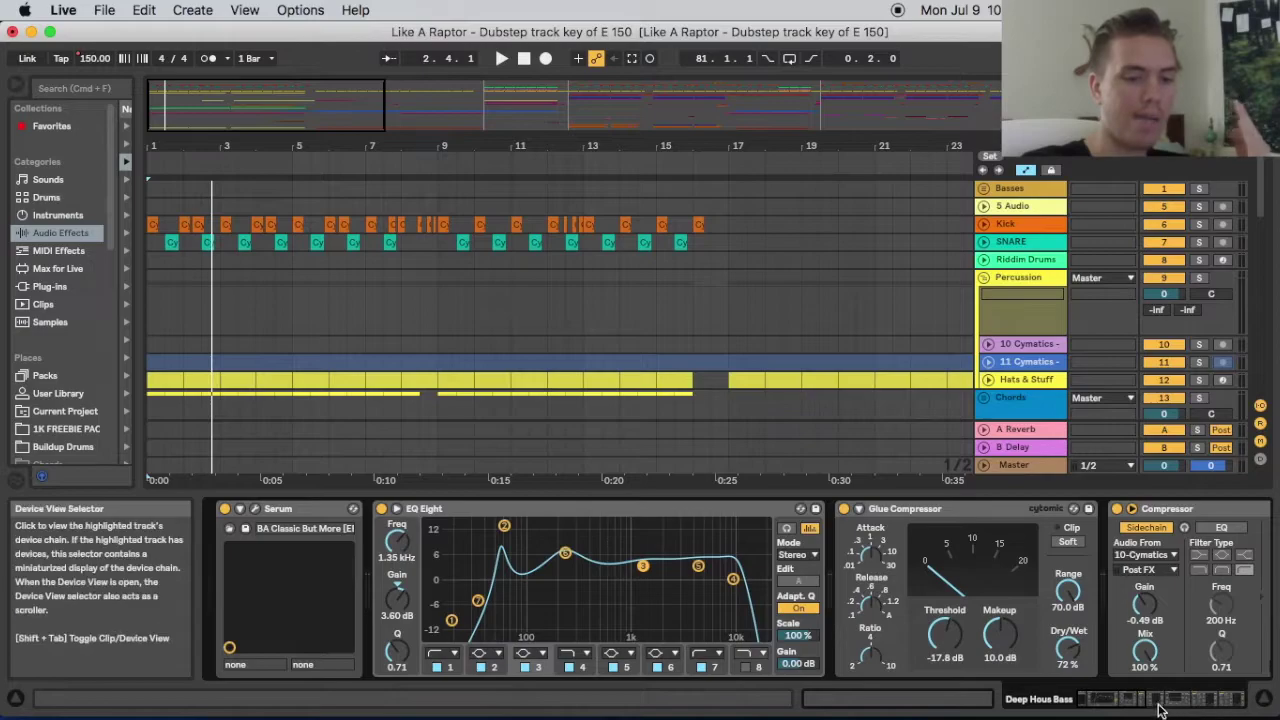
left_click_drag(1108, 700, 882, 686)
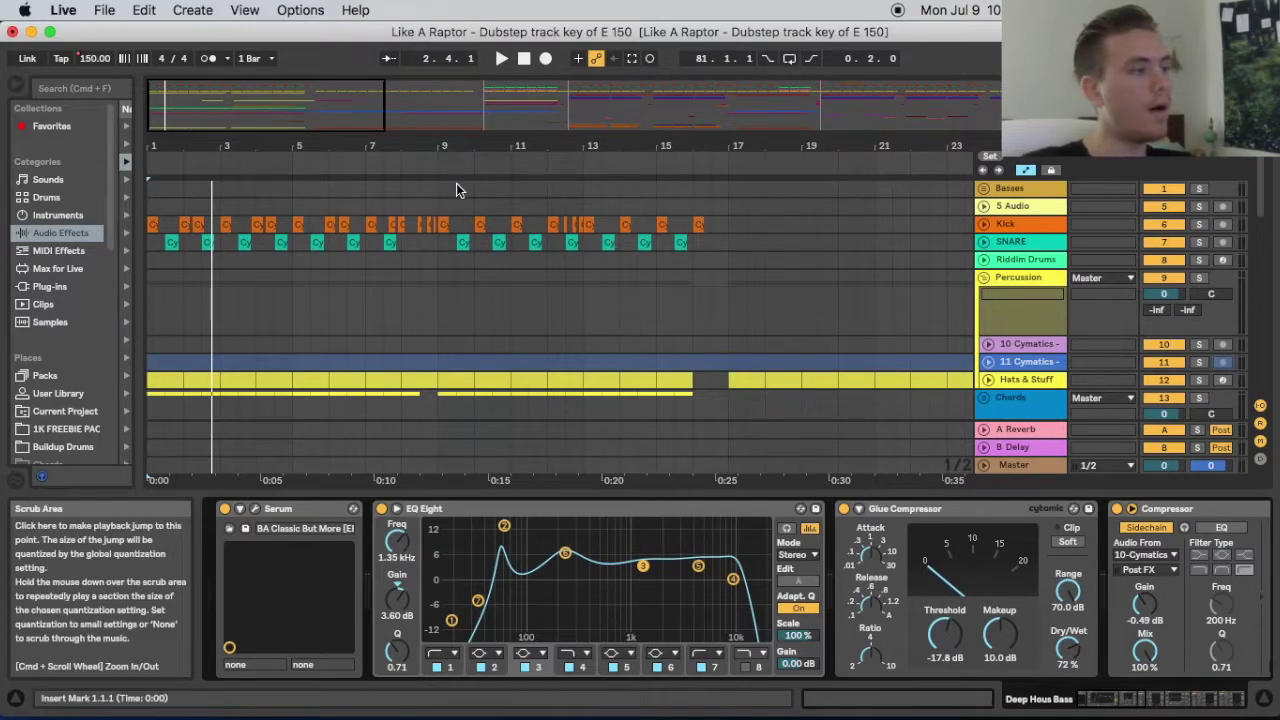
Unfold the 36 rave after ra track, play its SuperChords clips in solo from bar 1 alongside its Frequency automation, and fold it
scroll(853, 366, "down", 5)
scroll(862, 374, "down", 9)
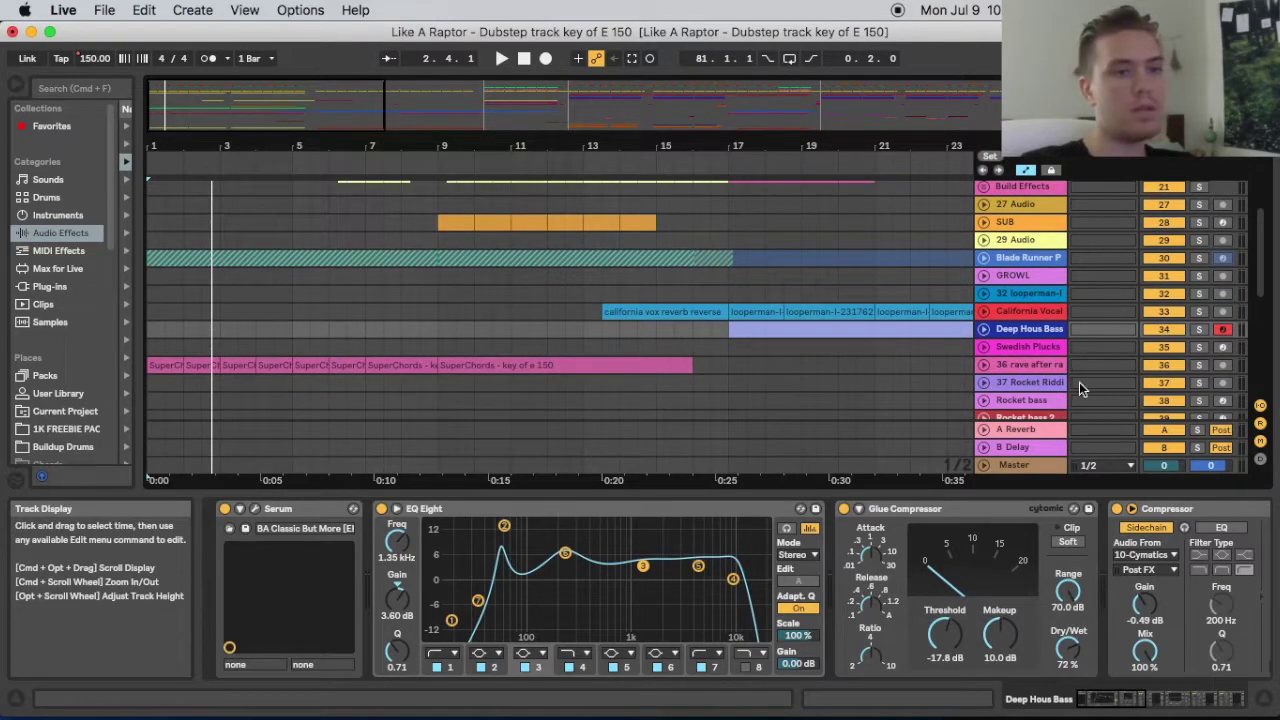
left_click(984, 365)
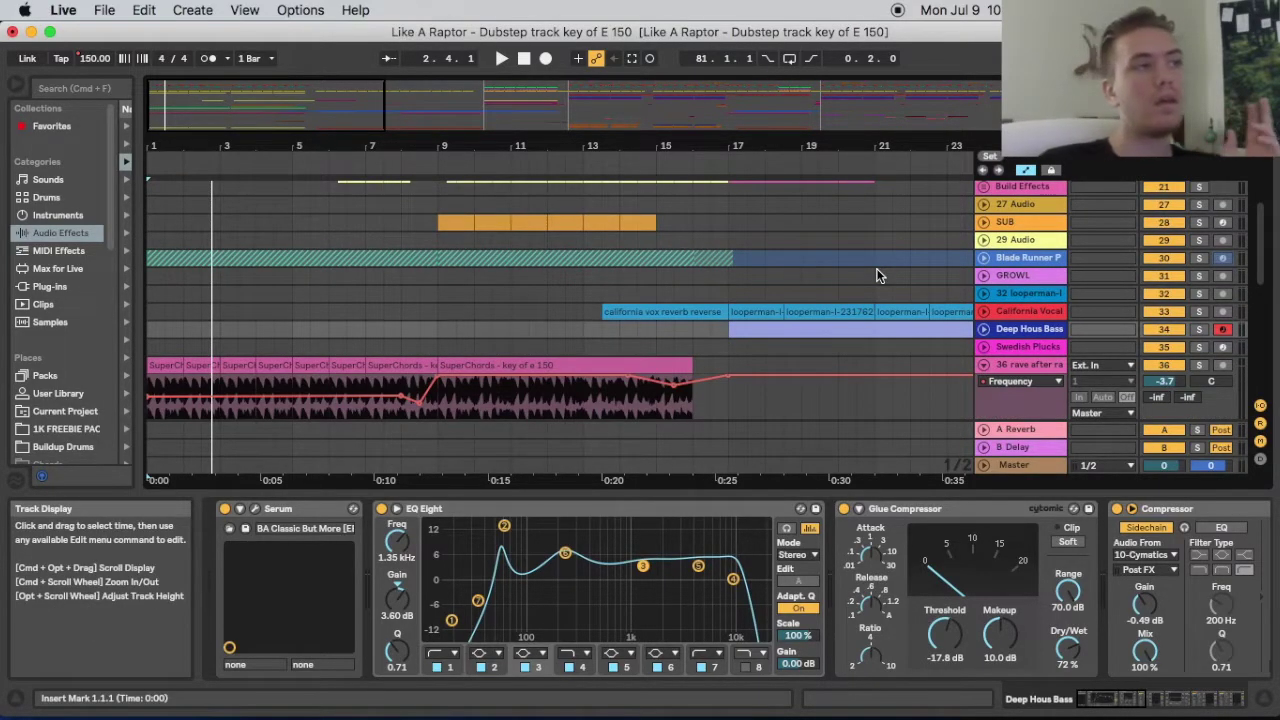
left_click(1199, 365)
left_click(522, 59)
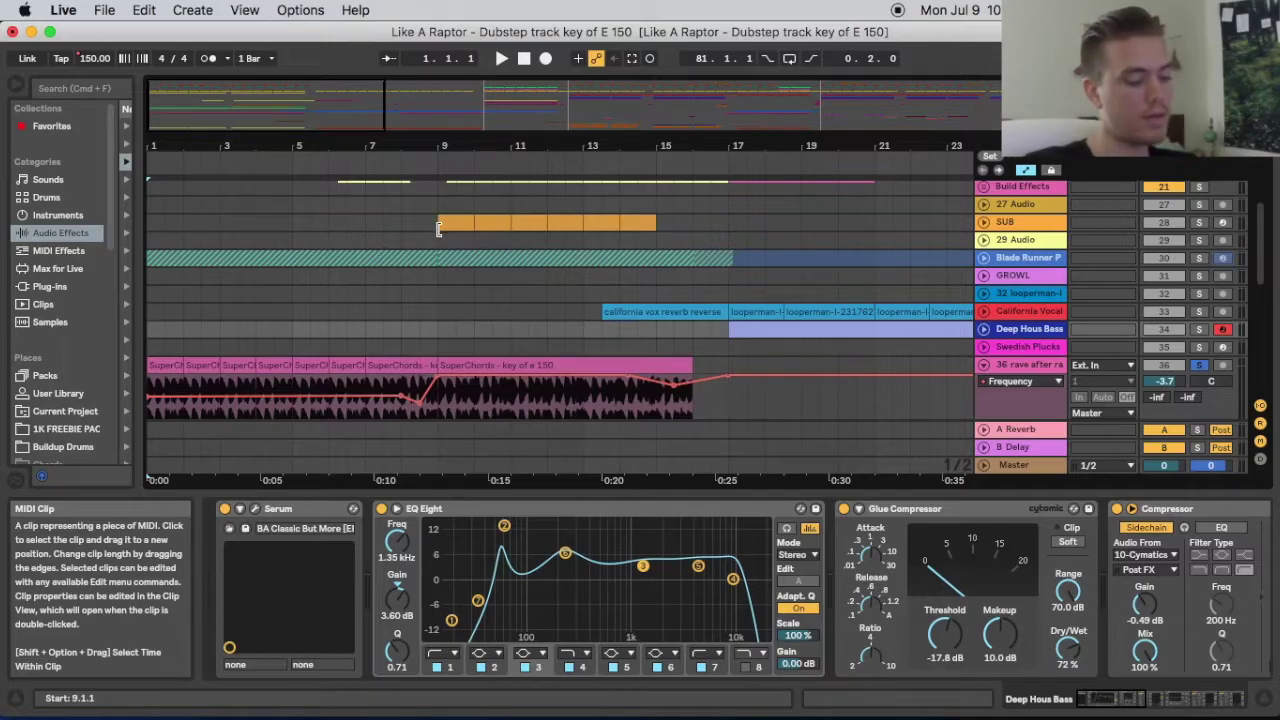
left_click_drag(290, 146, 287, 137)
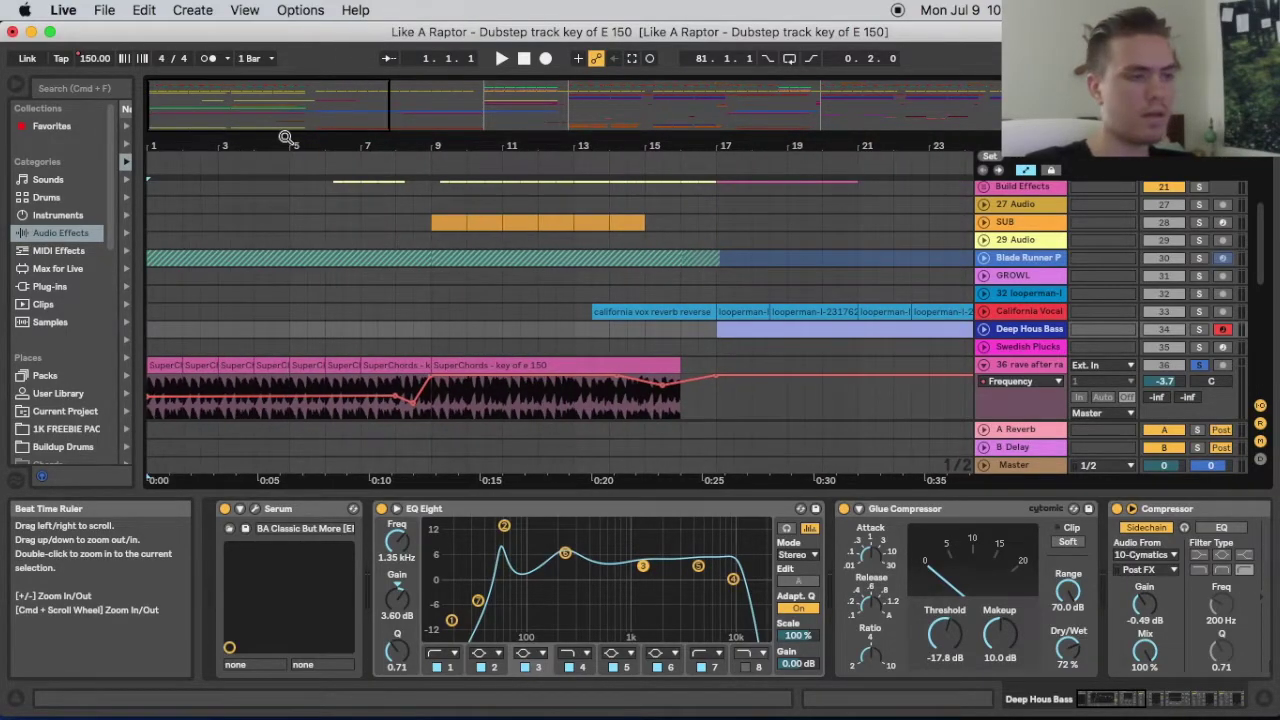
key("space")
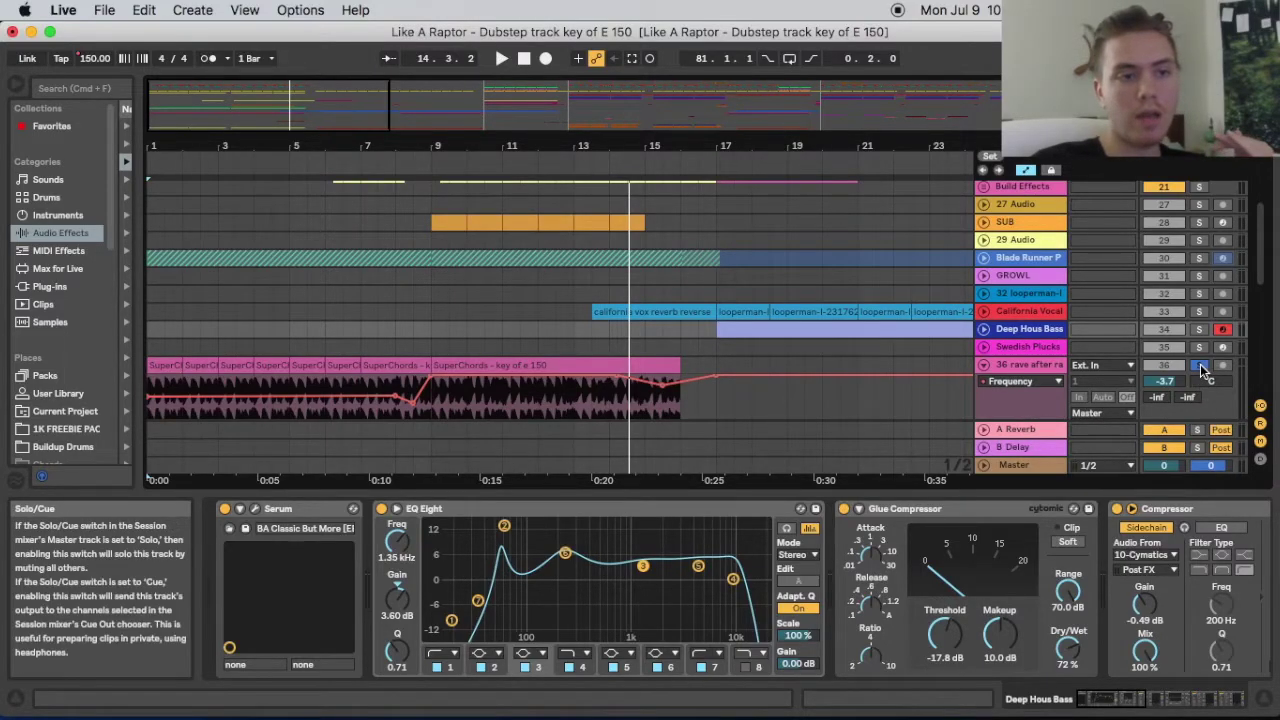
left_click(985, 366)
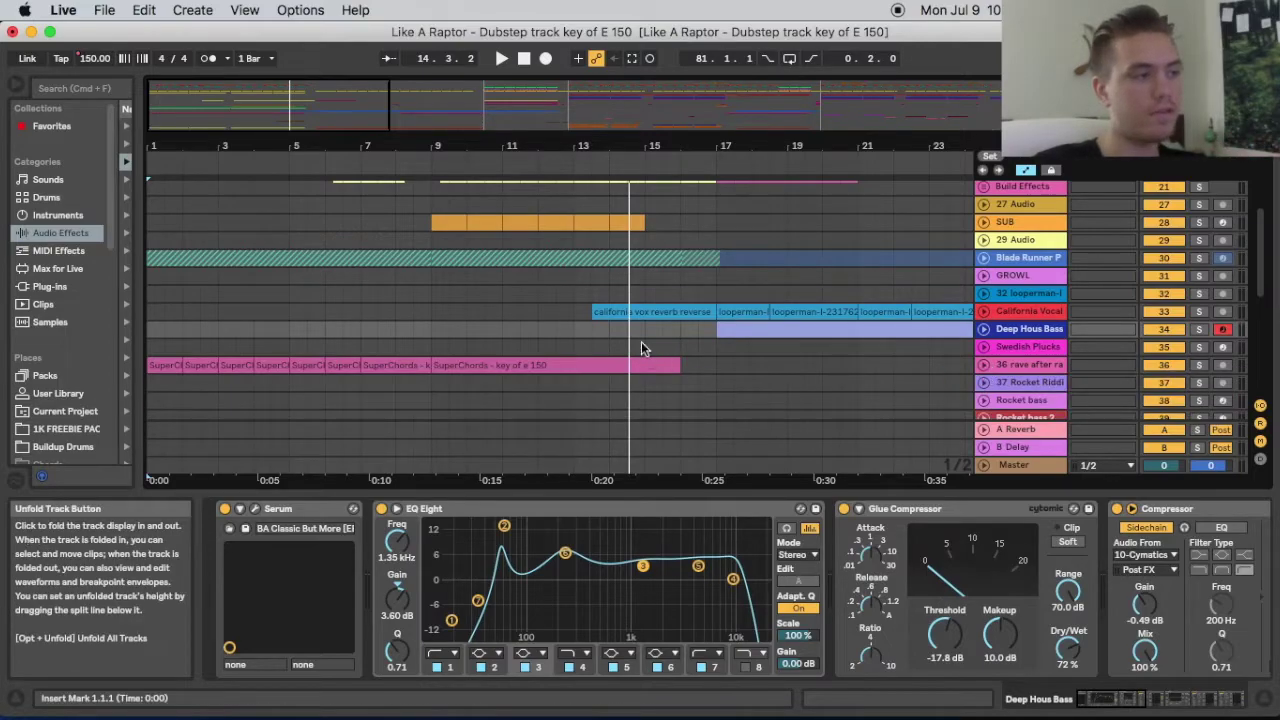
Look over all tracks from the intro through Drop pt 2 and fold the Percussion group
left_click_drag(533, 141, 285, 134)
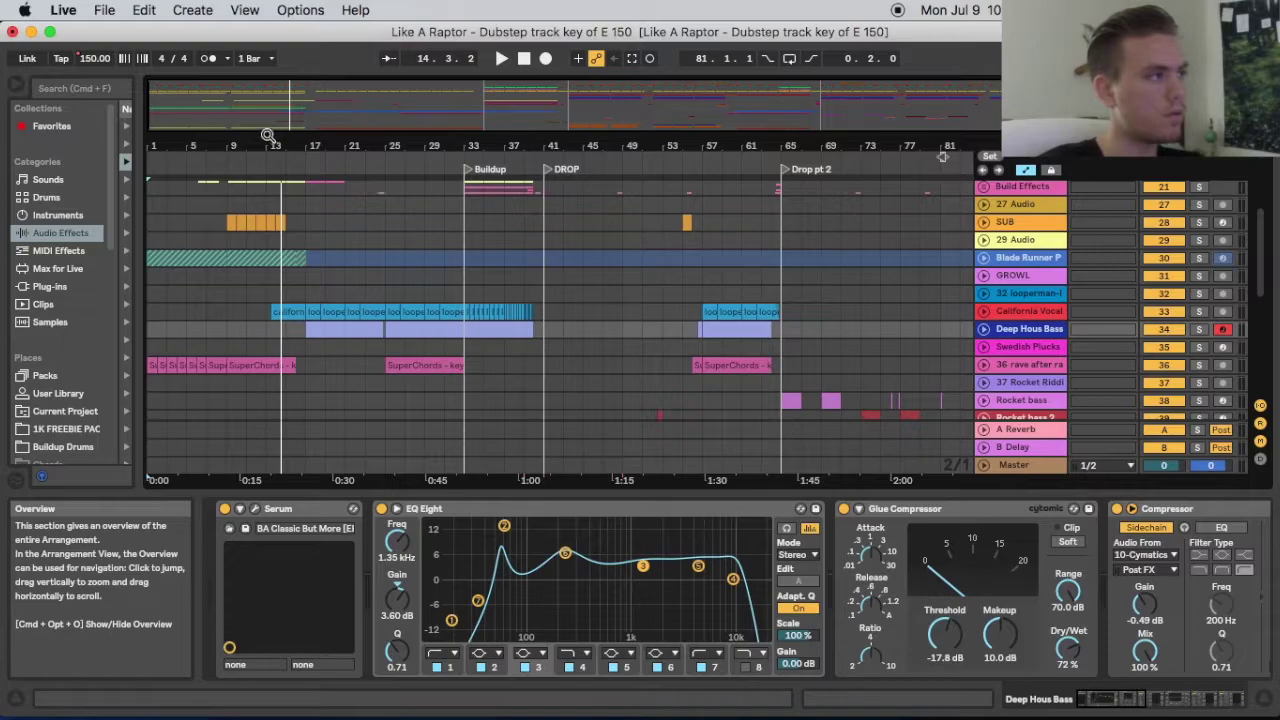
mouse_move(252, 140)
left_mouse_down()
mouse_move(254, 156)
mouse_move(264, 139)
left_mouse_up()
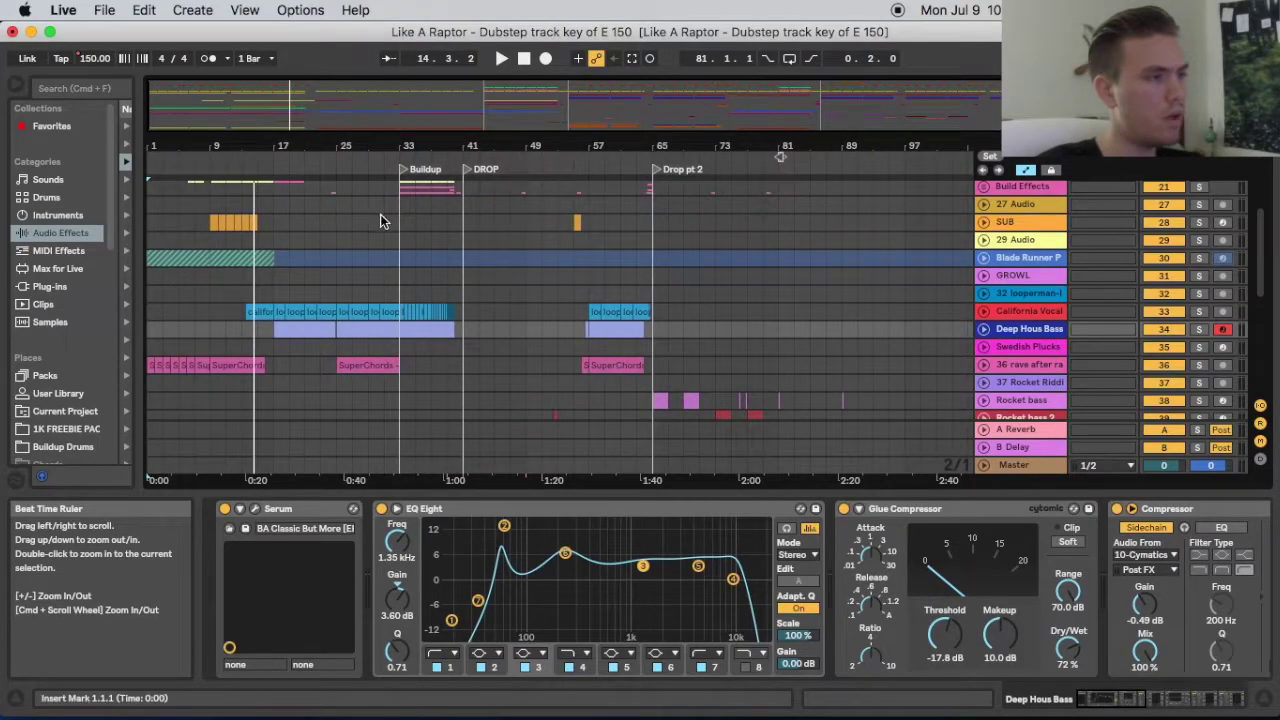
scroll(385, 220, "up", 10)
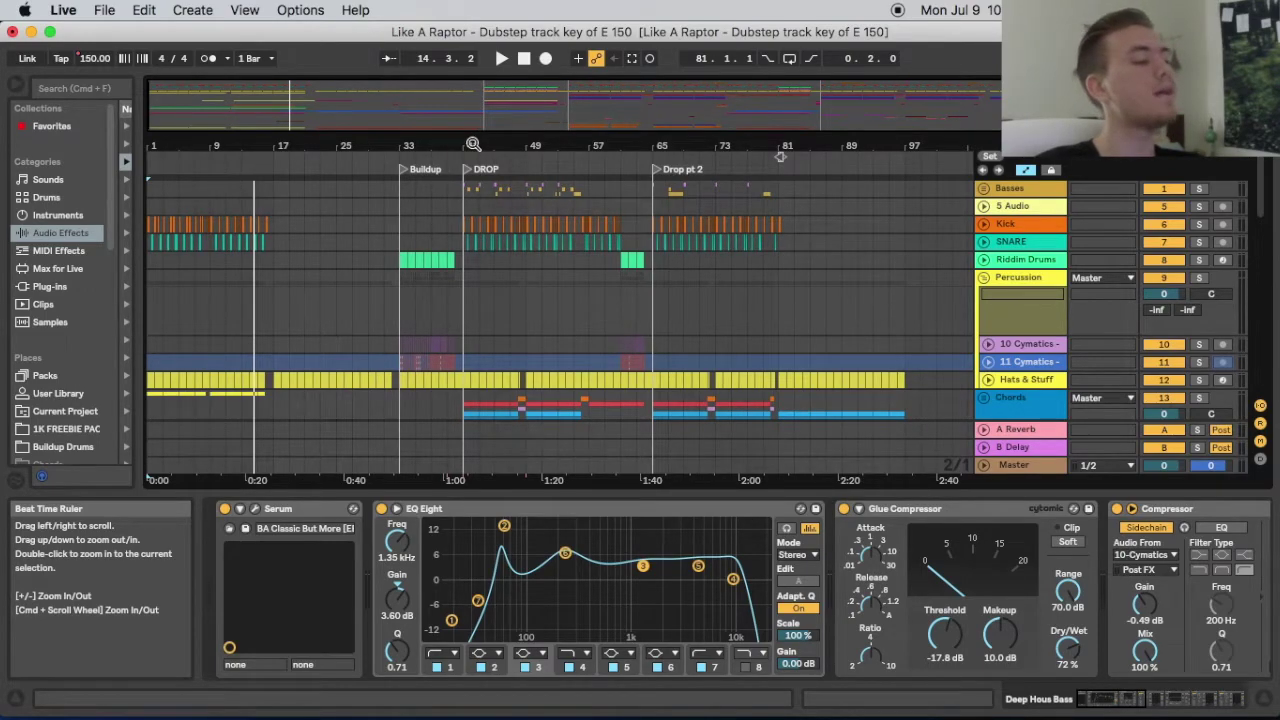
mouse_move(362, 712)
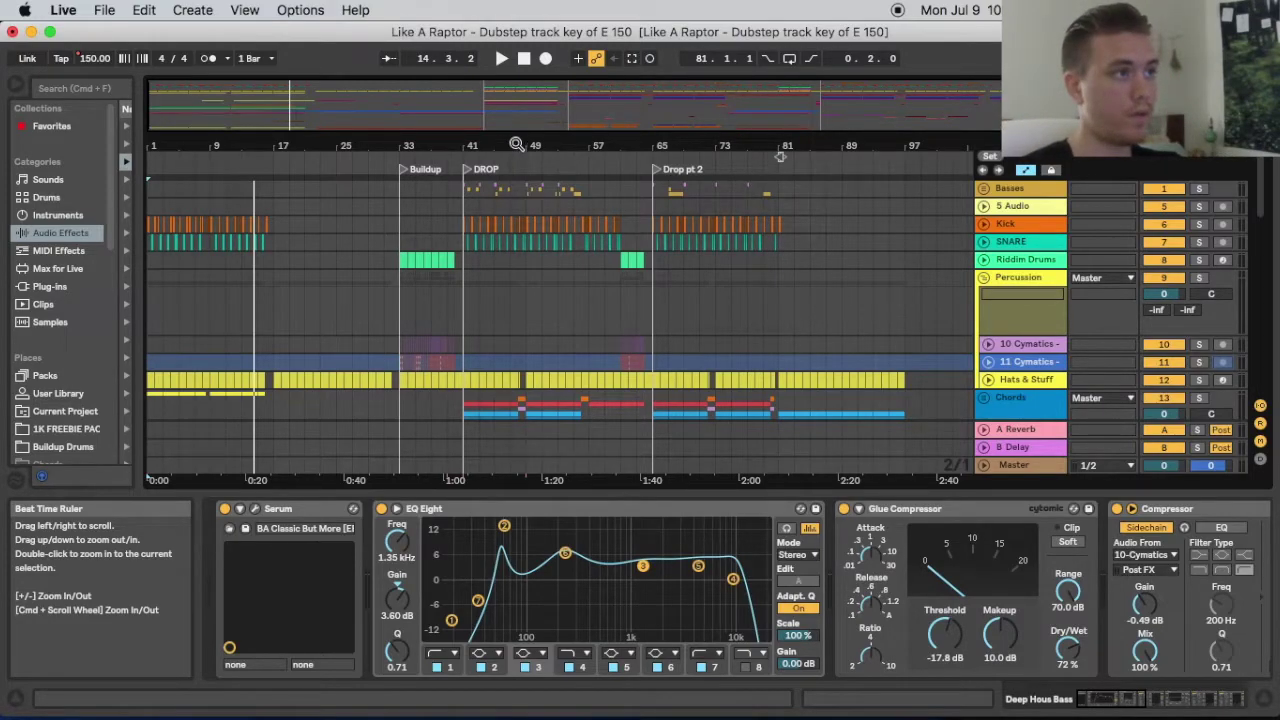
scroll(539, 348, "down", 1)
scroll(540, 348, "down", 10)
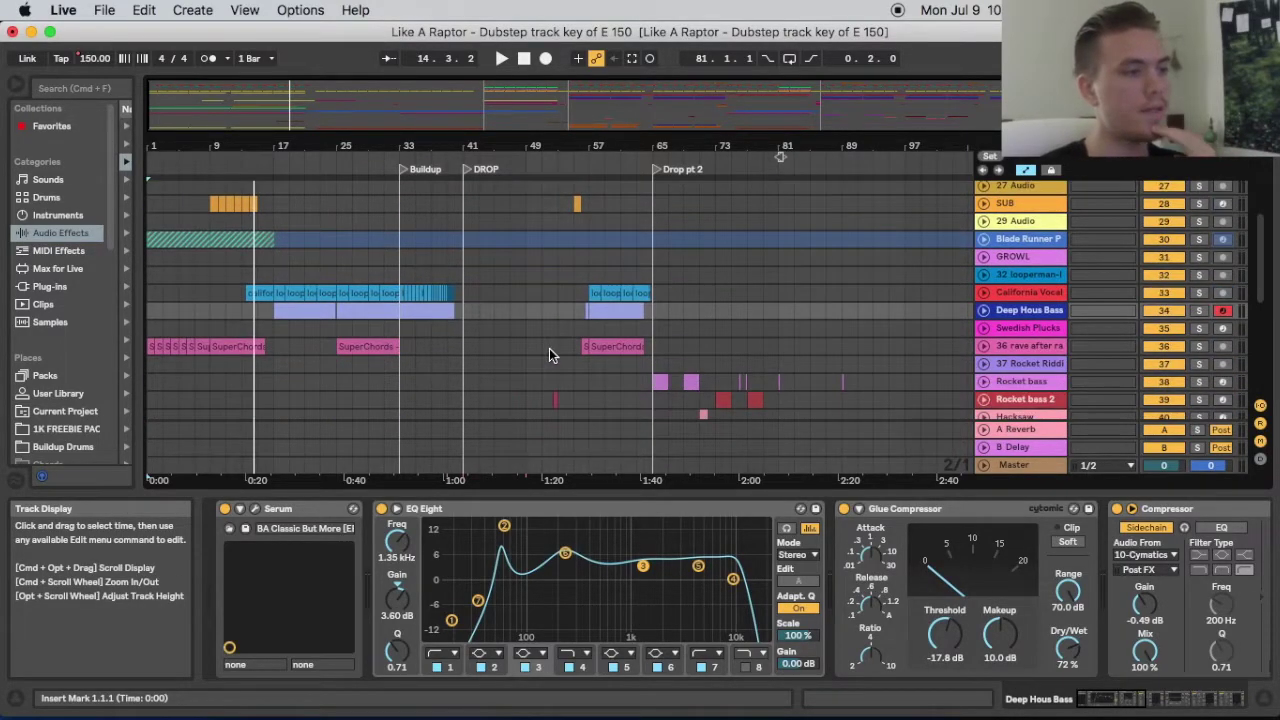
scroll(550, 355, "down", 10)
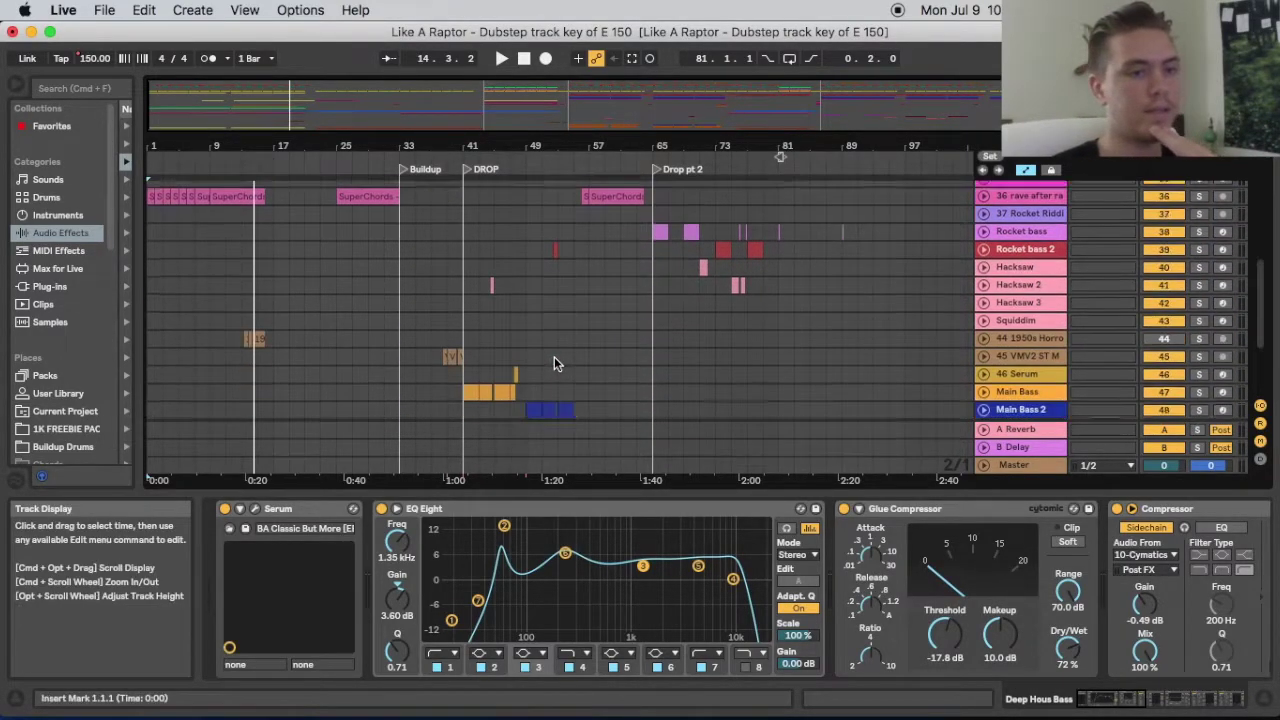
scroll(554, 356, "down", 3)
scroll(552, 356, "up", 15)
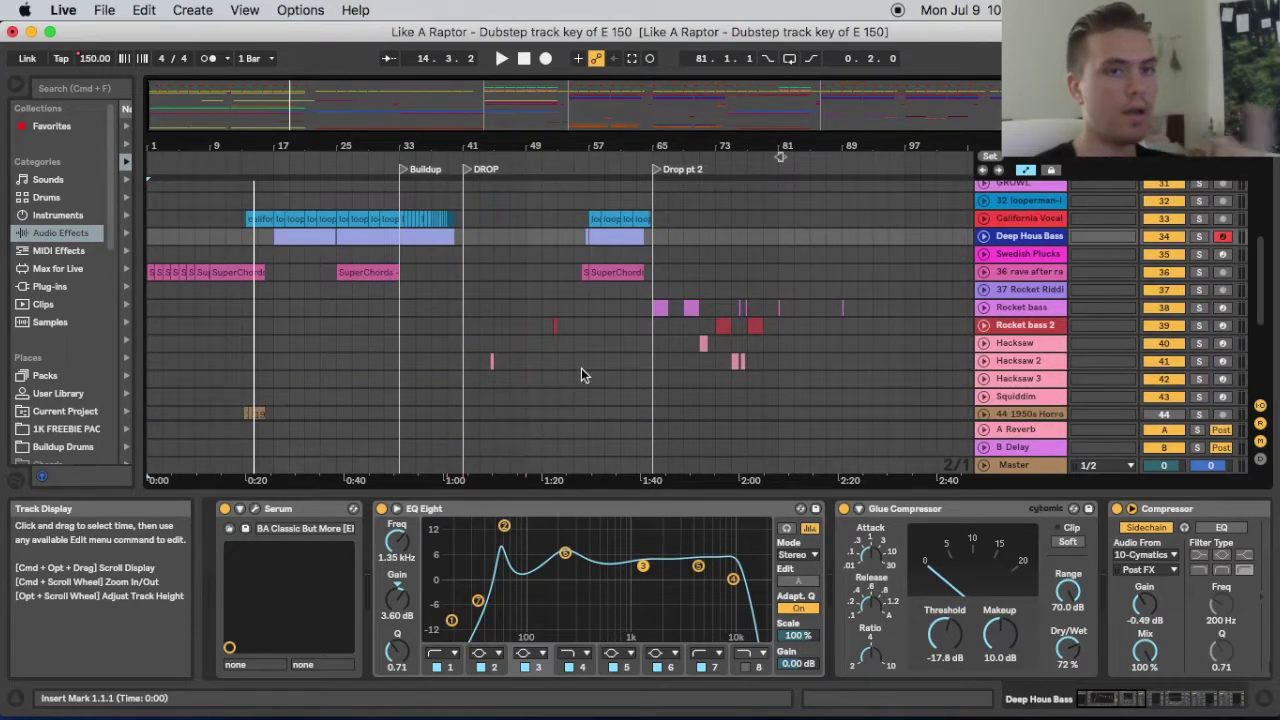
scroll(616, 330, "up", 5)
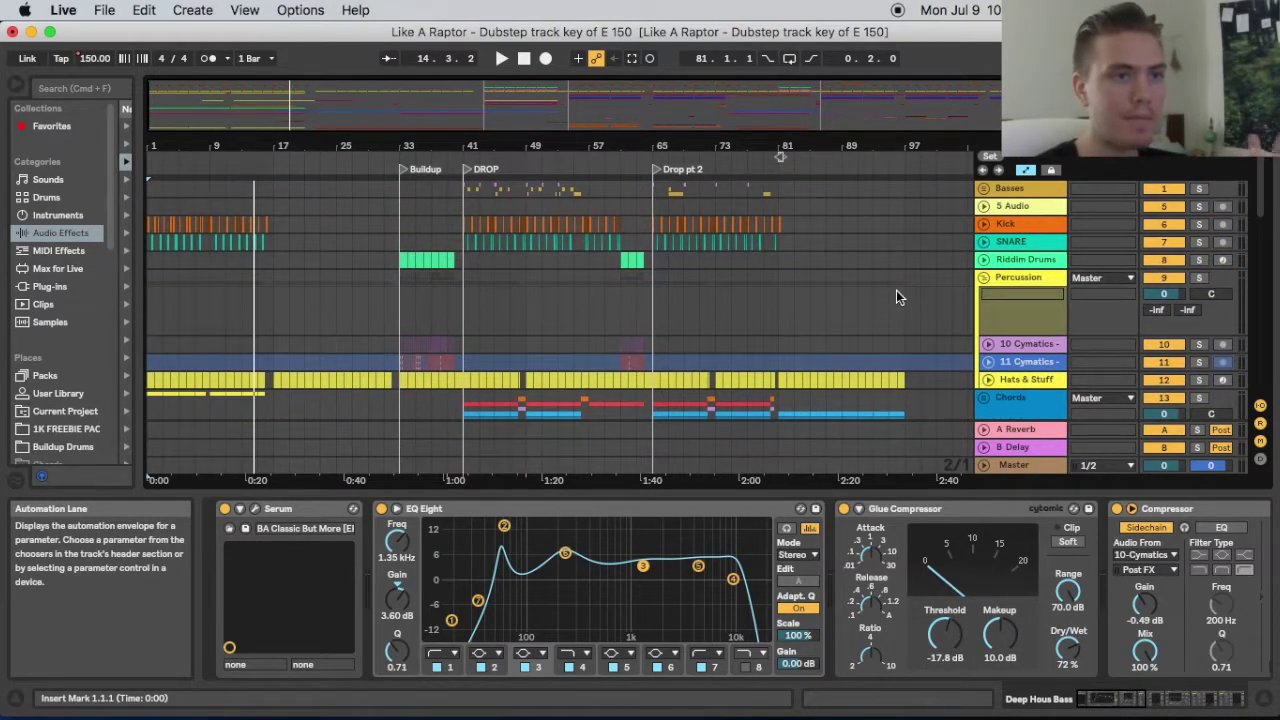
left_click(983, 277)
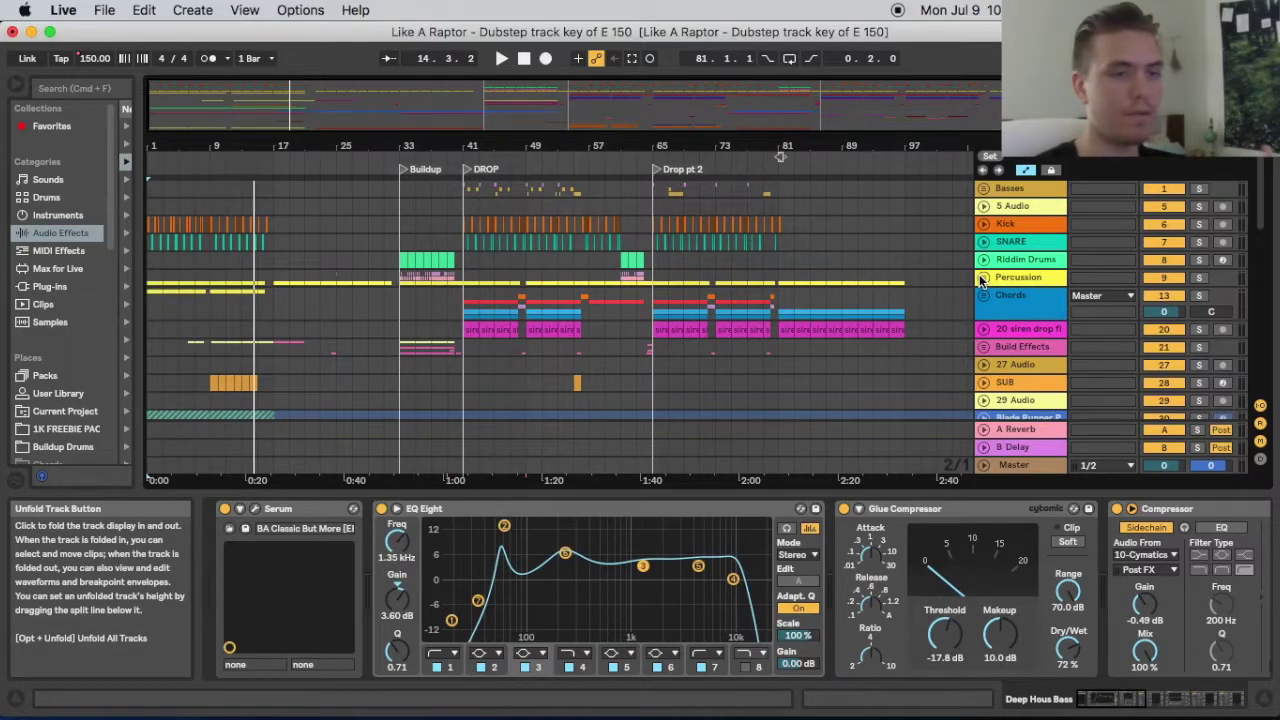
left_click_drag(621, 146, 589, 111)
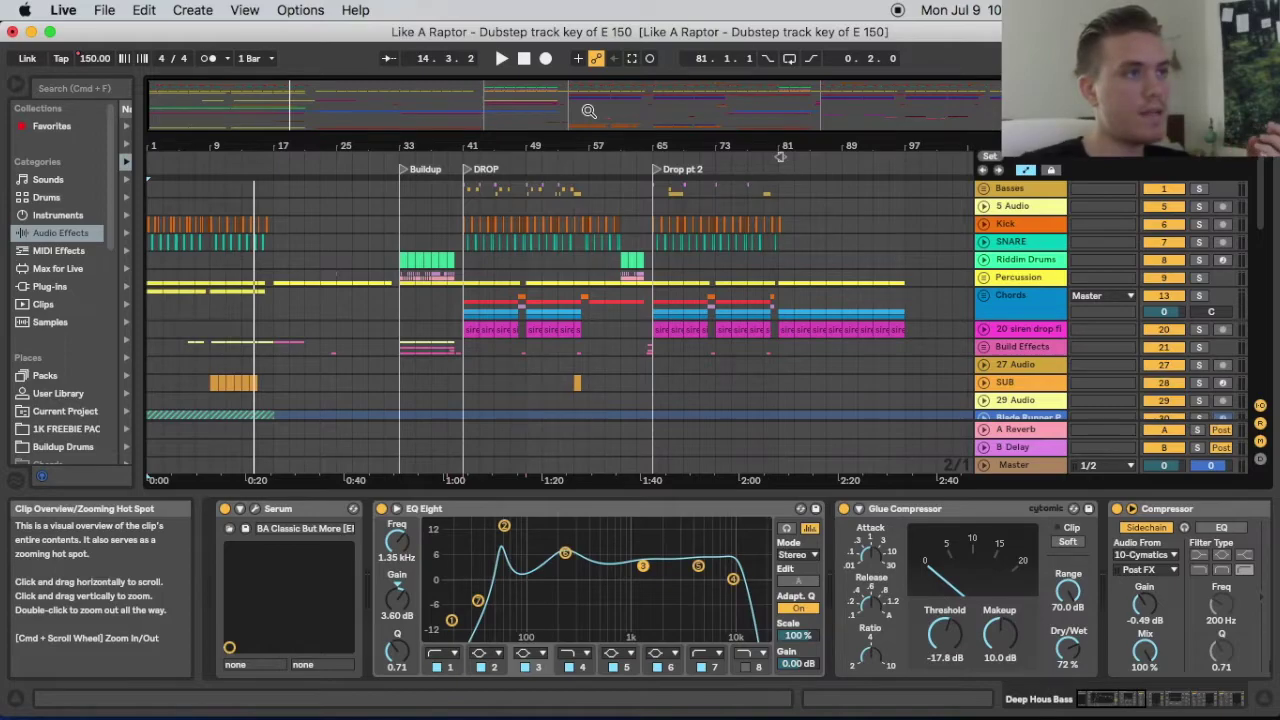
left_click_drag(615, 86, 614, 107)
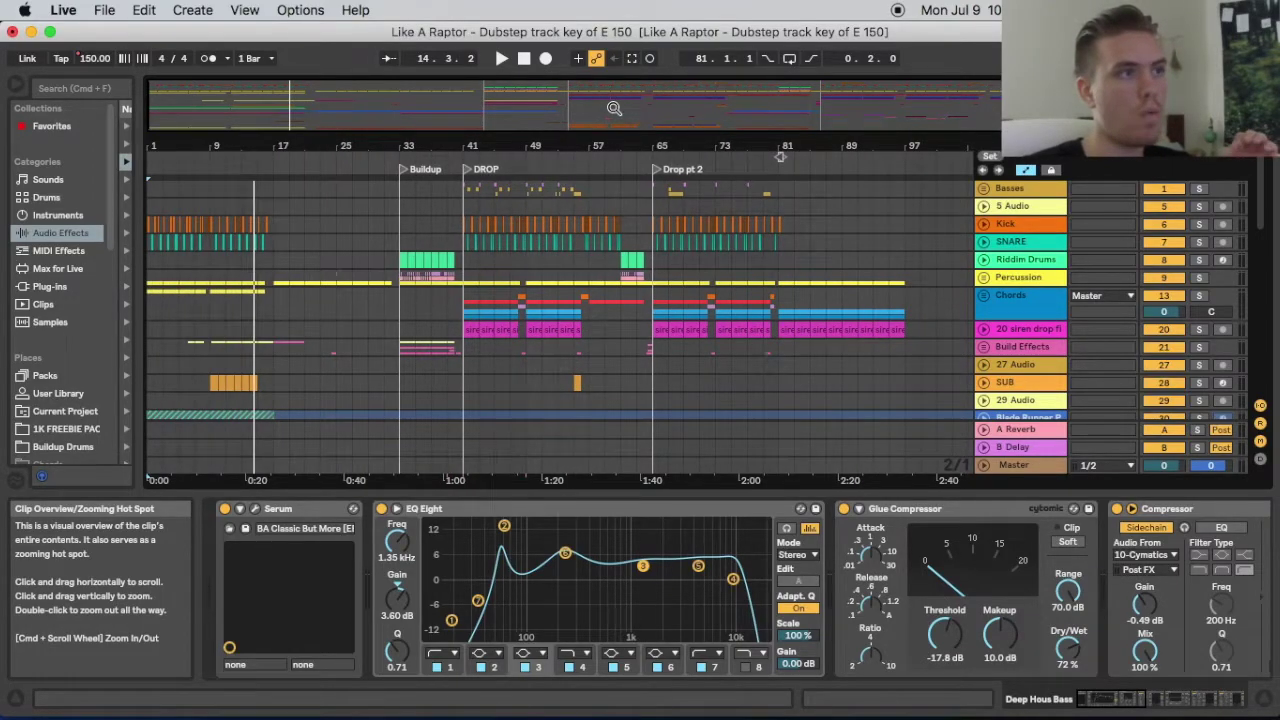
mouse_move(614, 108)
left_mouse_down()
mouse_move(614, 121)
mouse_move(610, 108)
left_mouse_up()
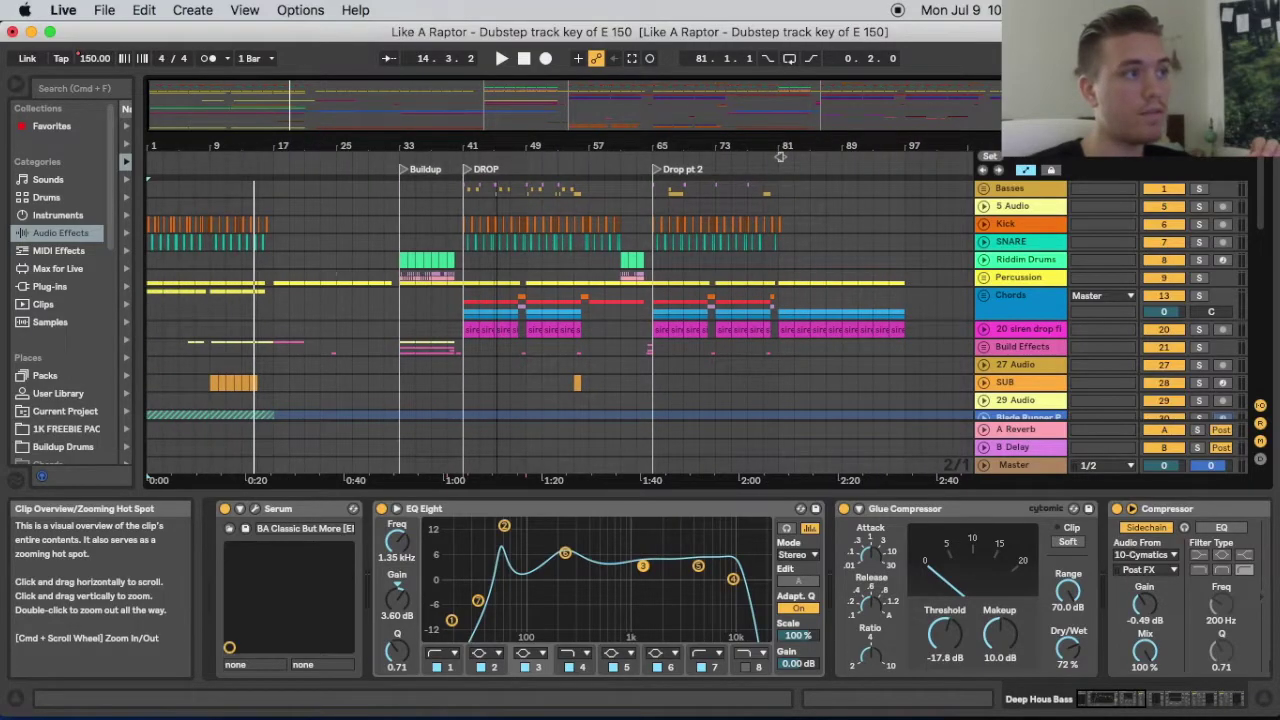
left_click_drag(573, 149, 574, 149)
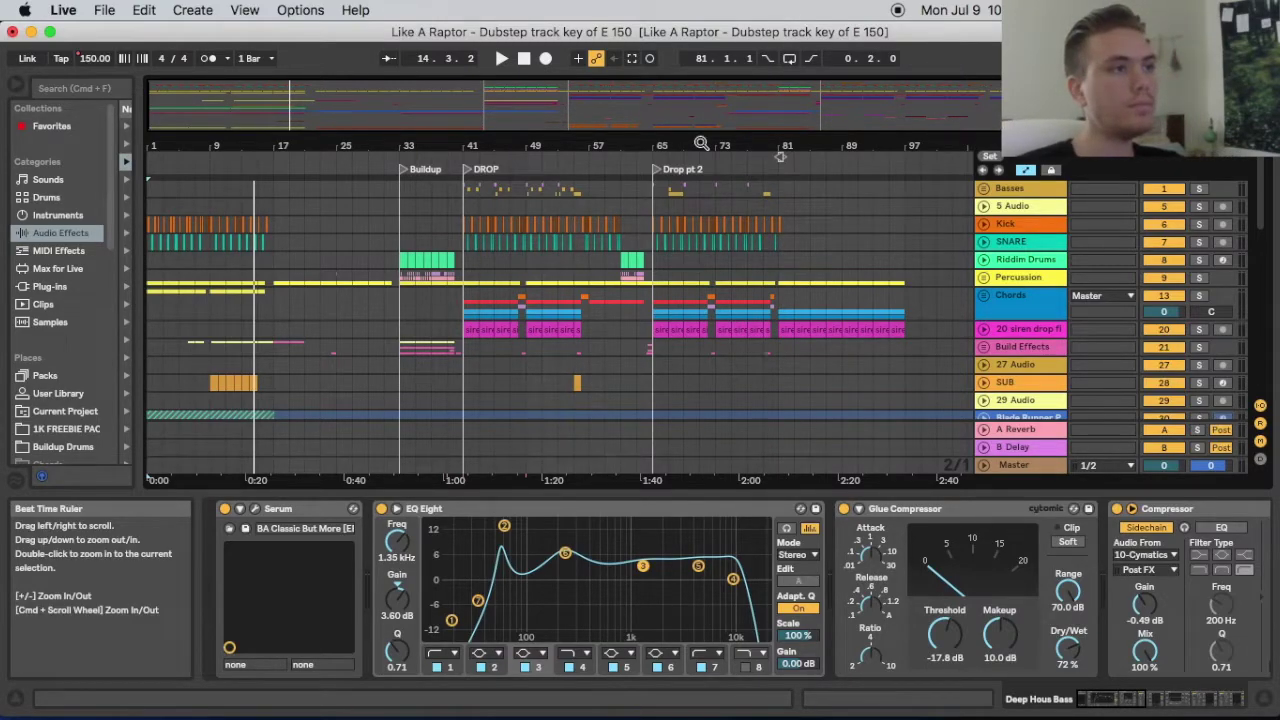
Return the playhead to the beginning of the song and zoom the arrangement in on the Buildup and DROP sections
mouse_move(687, 124)
left_mouse_down()
mouse_move(687, 140)
mouse_move(687, 124)
left_mouse_up()
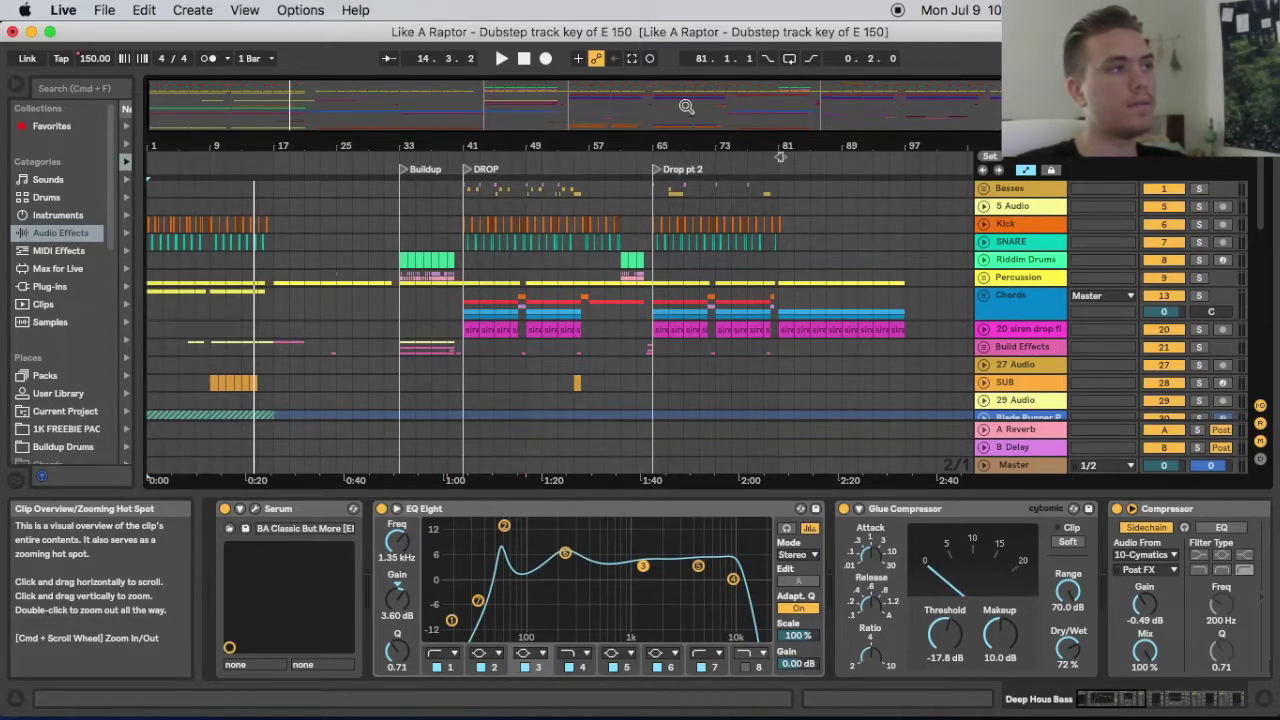
left_click(523, 58)
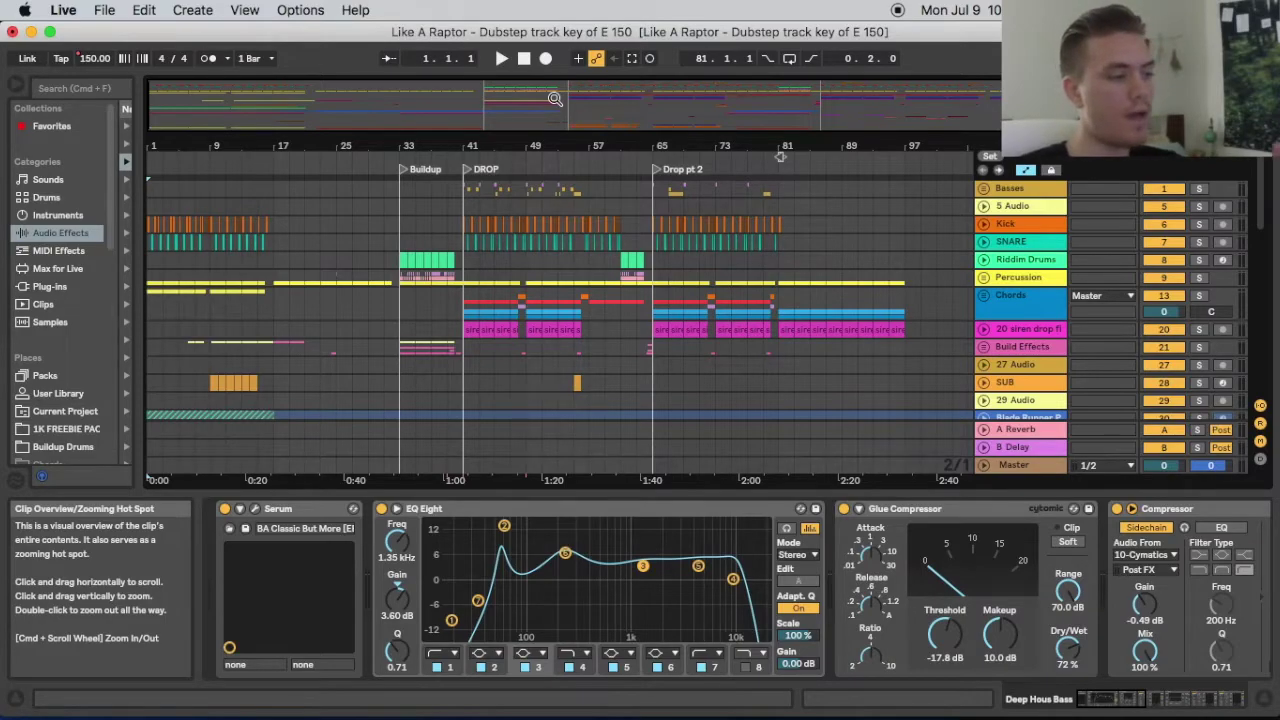
mouse_move(545, 105)
left_mouse_down()
mouse_move(540, 150)
mouse_move(600, 150)
mouse_move(550, 100)
left_mouse_up()
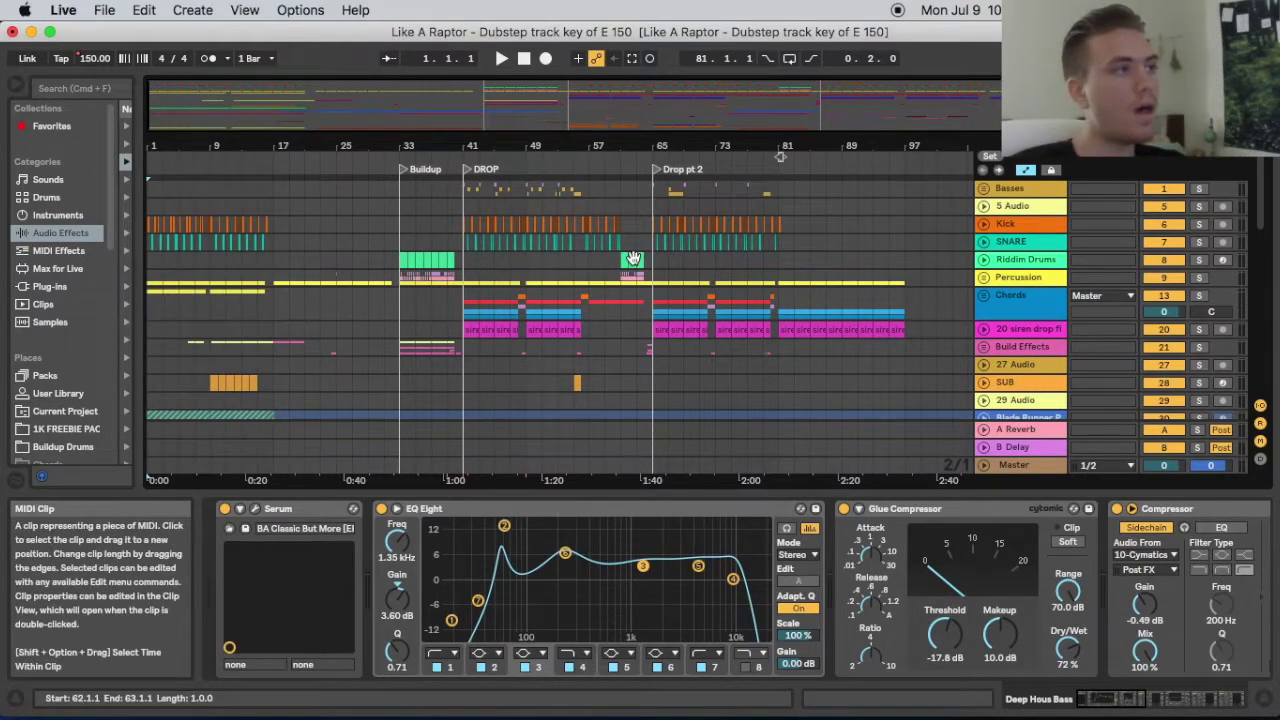
left_click_drag(781, 157, 940, 250)
left_click_drag(731, 147, 664, 147)
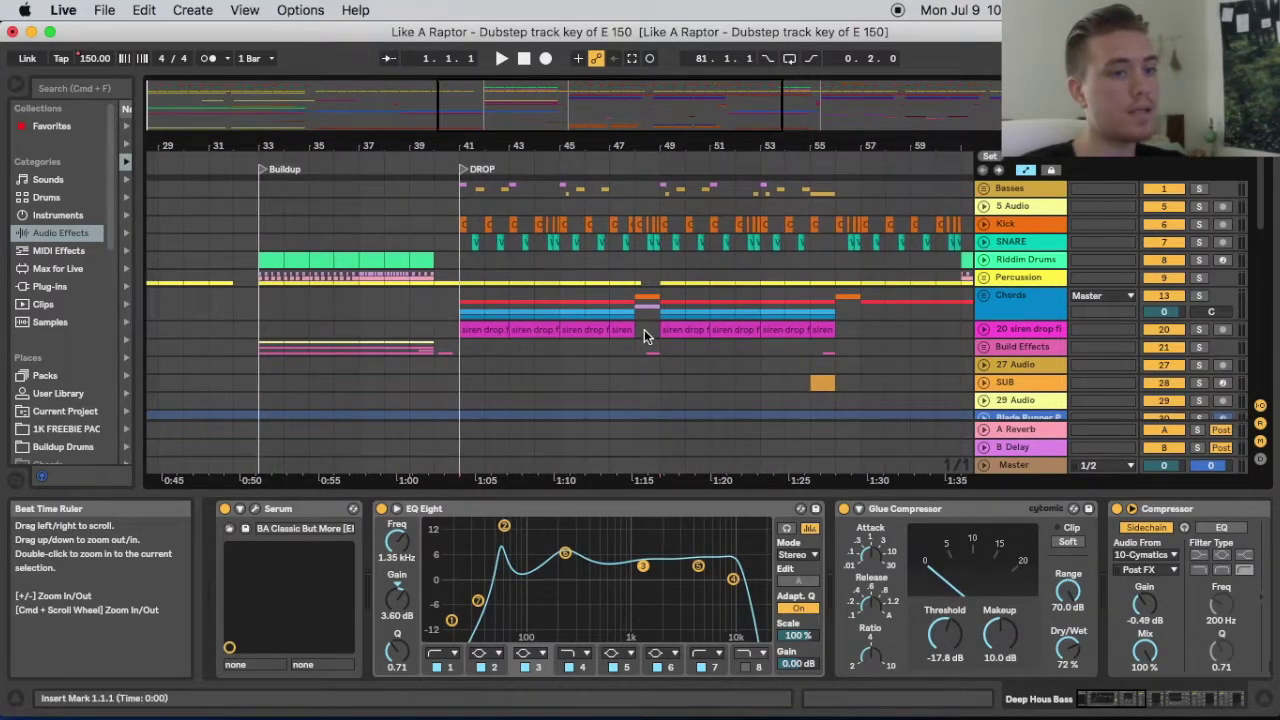
Inspect the Rocket bass track's device chain through to its compressors sidechained to the Kick and SNARE
scroll(659, 337, "down", 5)
scroll(662, 337, "down", 6)
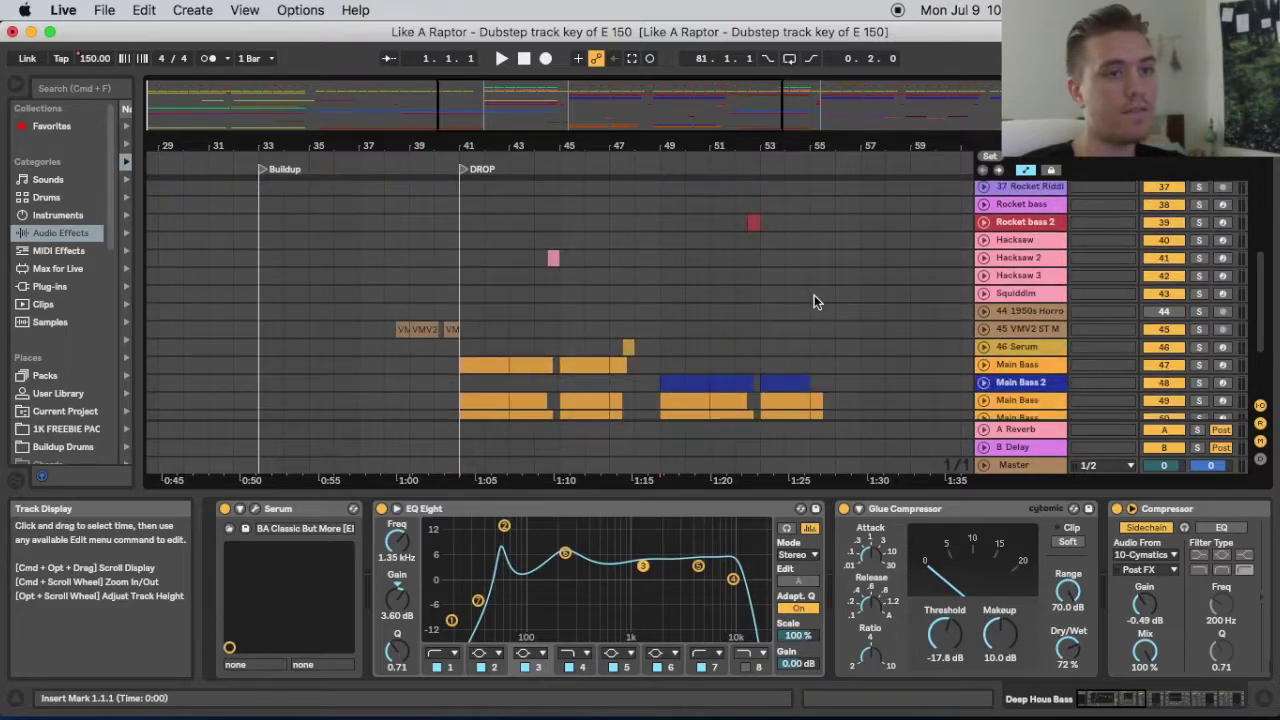
left_click(1027, 201)
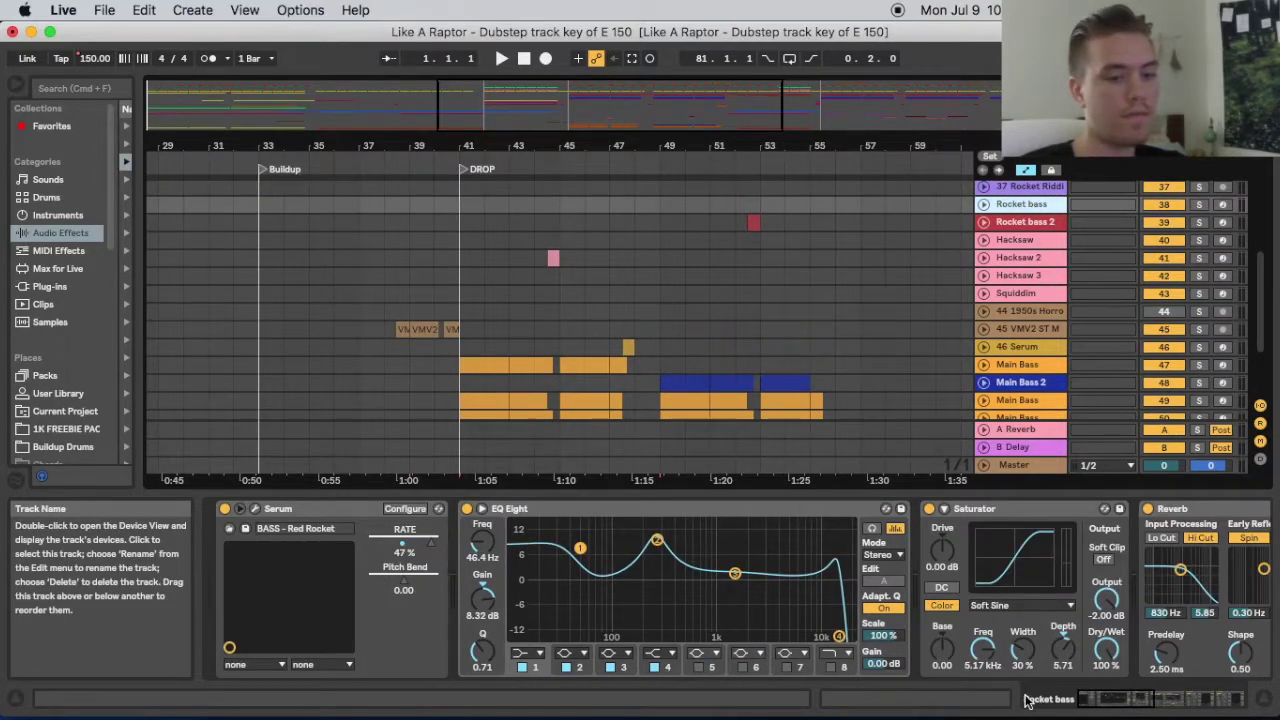
left_click_drag(1108, 694, 1160, 688)
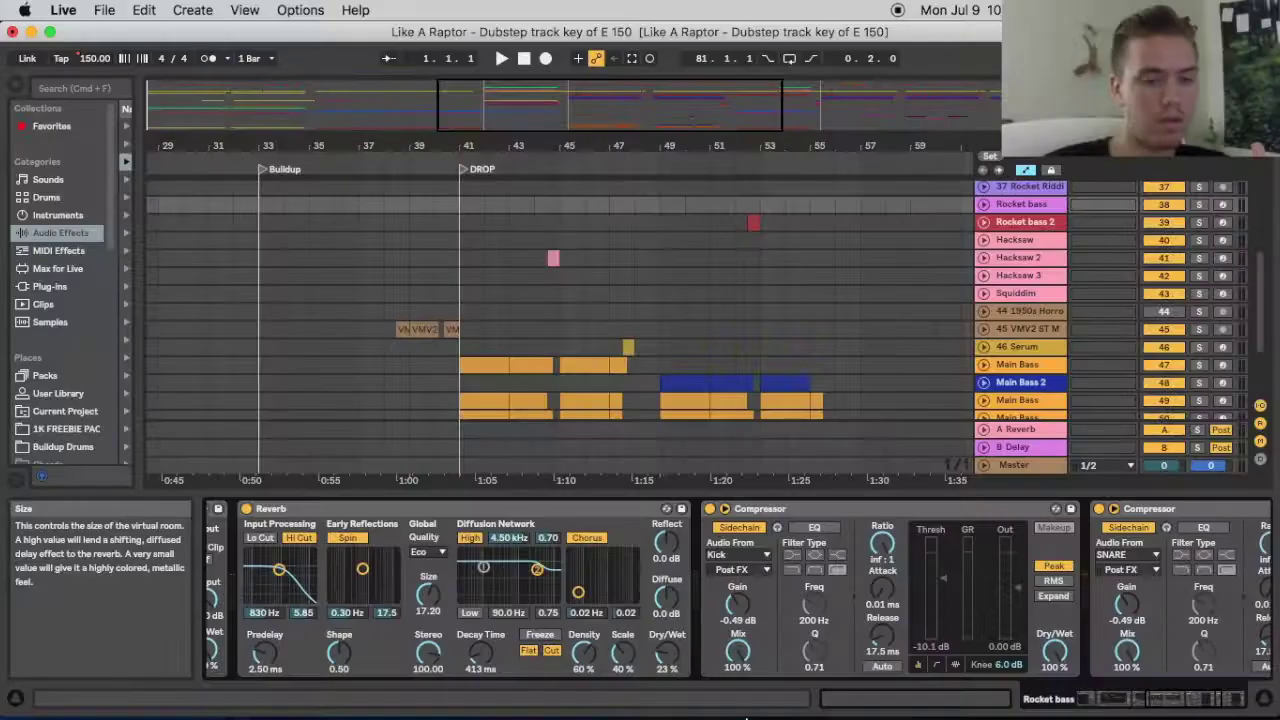
left_click_drag(1163, 690, 1210, 705)
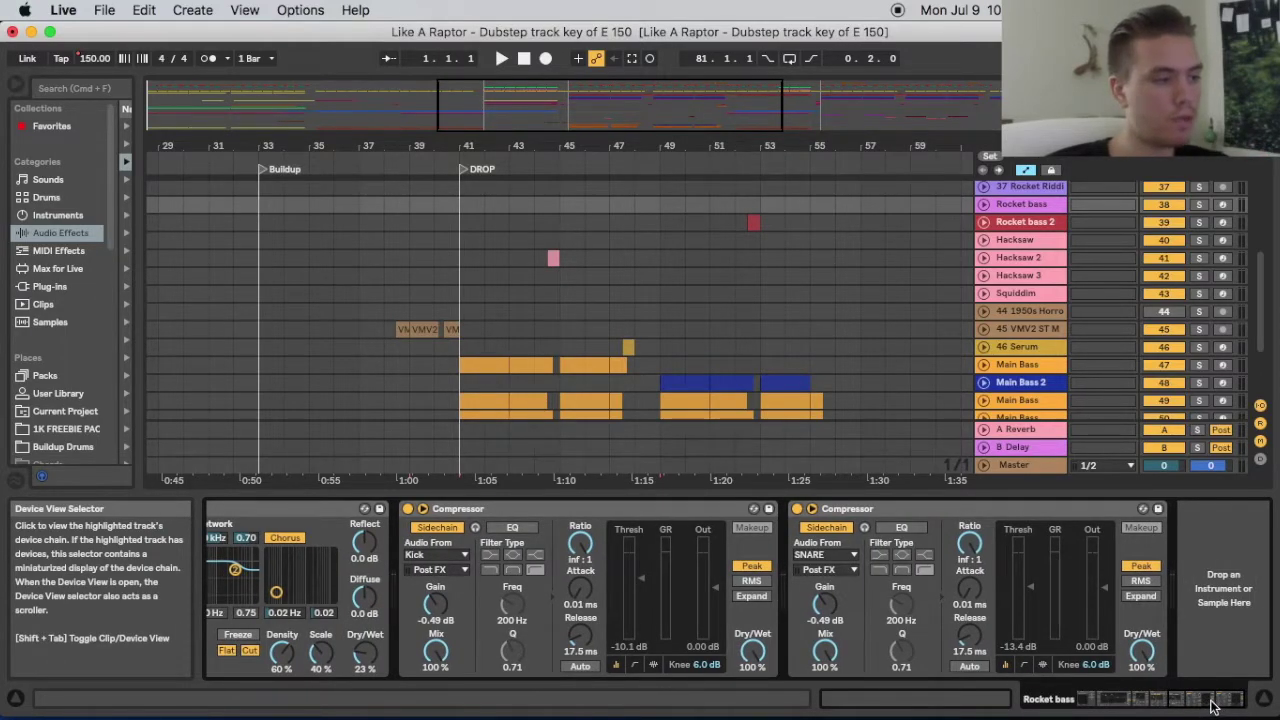
left_click(668, 510)
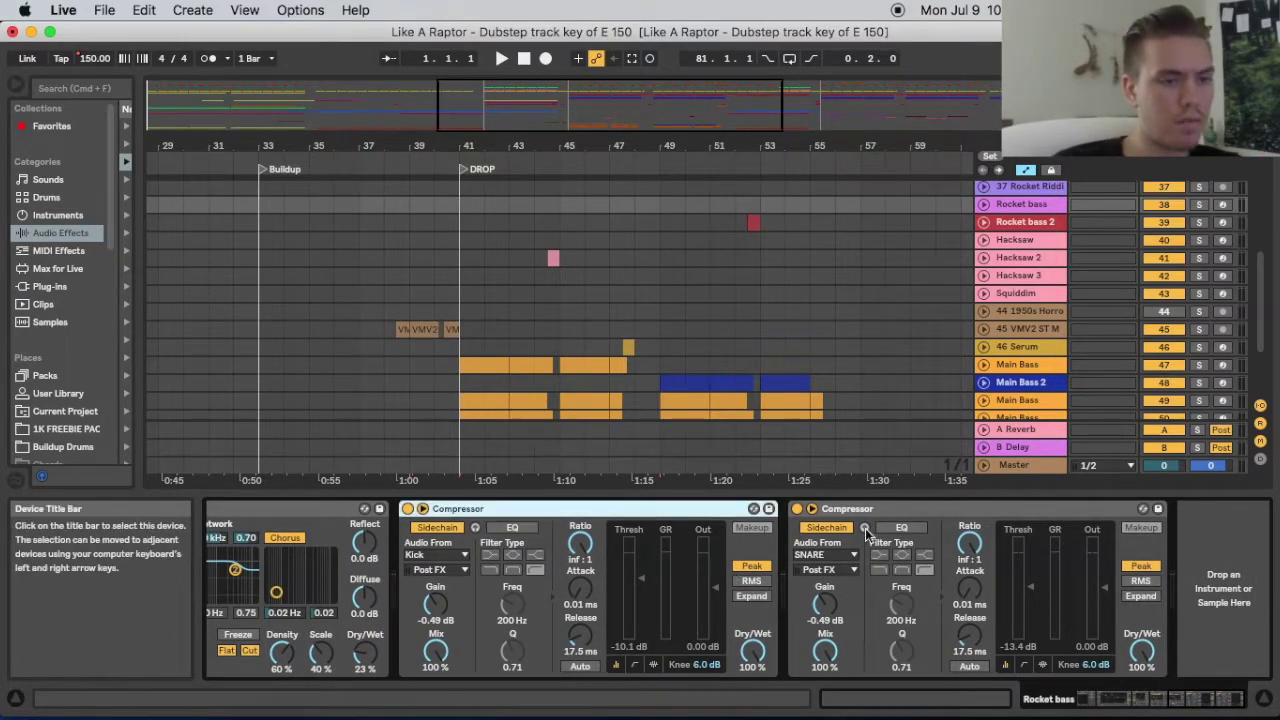
left_click(938, 510)
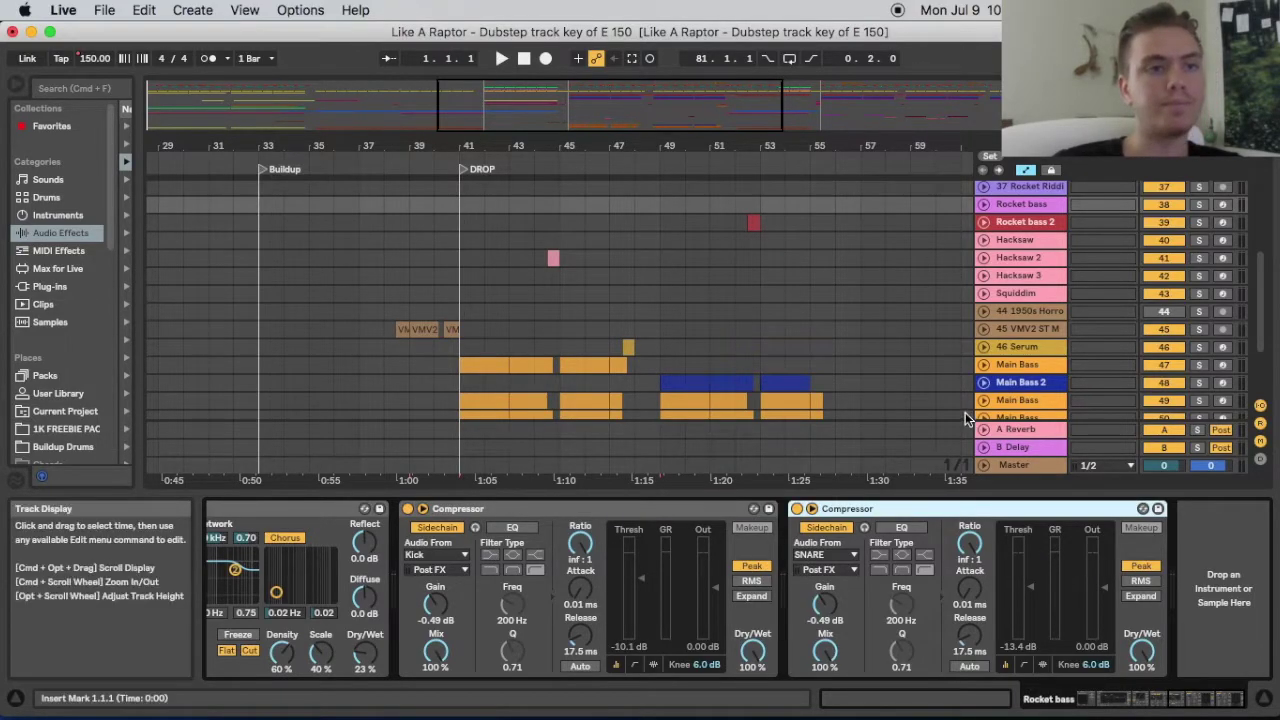
Inspect the device chain of the Rocket bass 2 track
scroll(800, 350, "up", 3)
left_click(1013, 339)
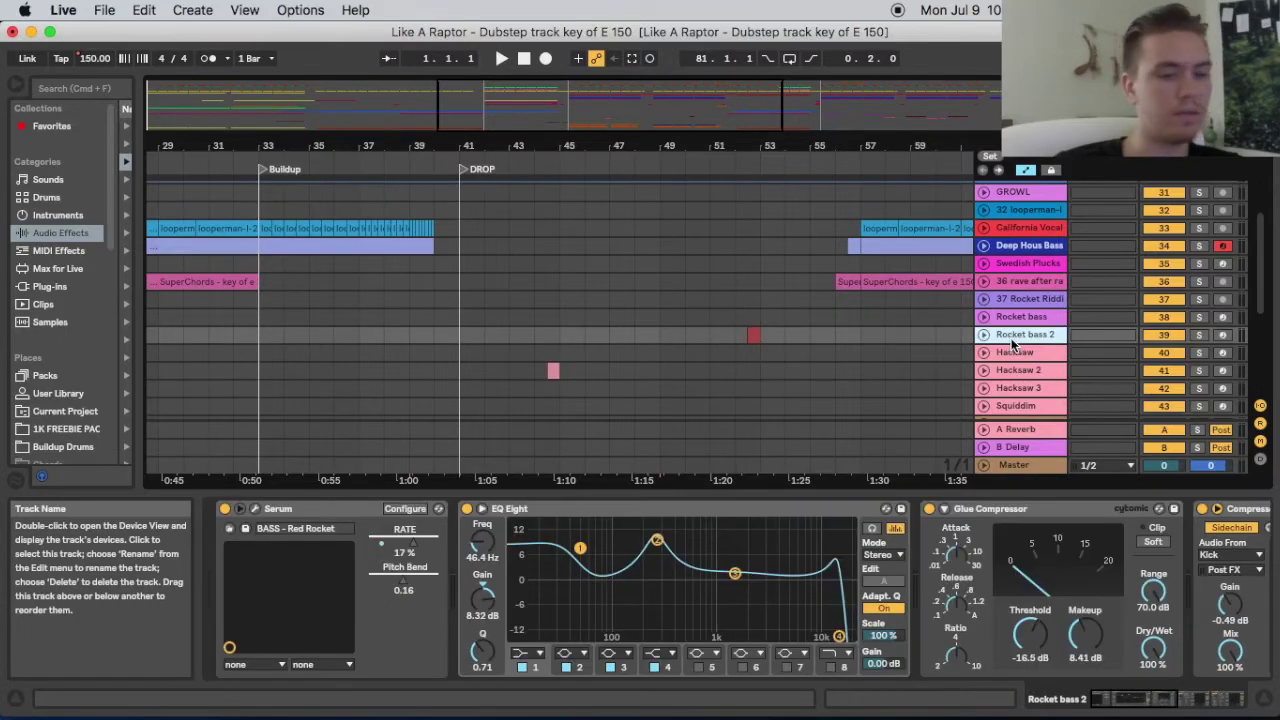
left_click_drag(1128, 700, 1173, 714)
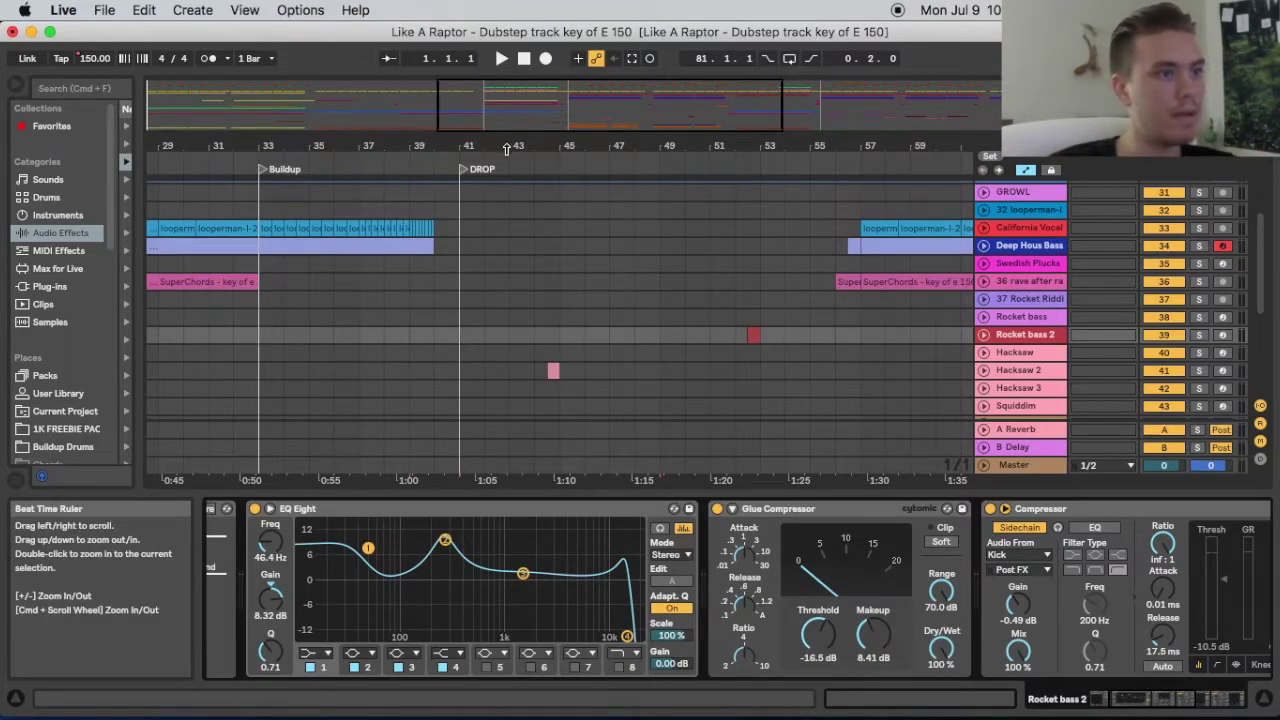
Look over the tracks around the drop and start playback from the DROP marker at bar 41
left_click_drag(540, 116, 564, 110)
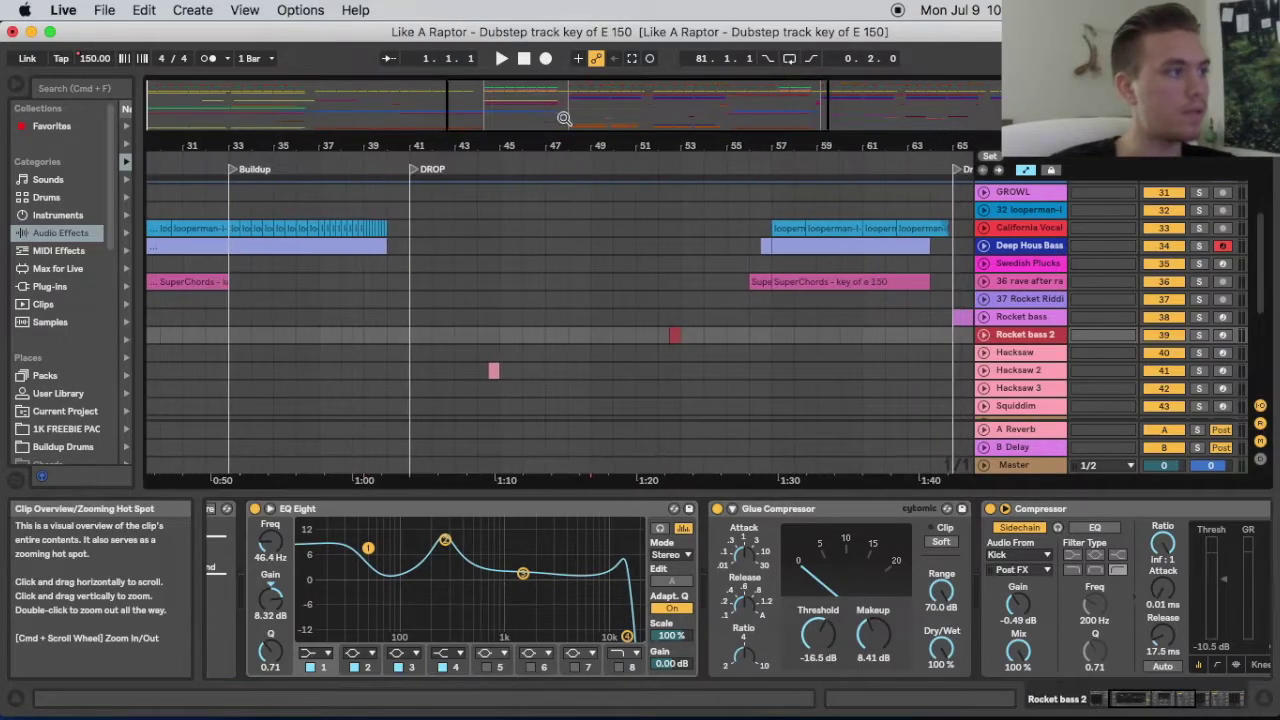
scroll(540, 389, "up", 5)
scroll(545, 386, "up", 5)
scroll(578, 432, "down", 4)
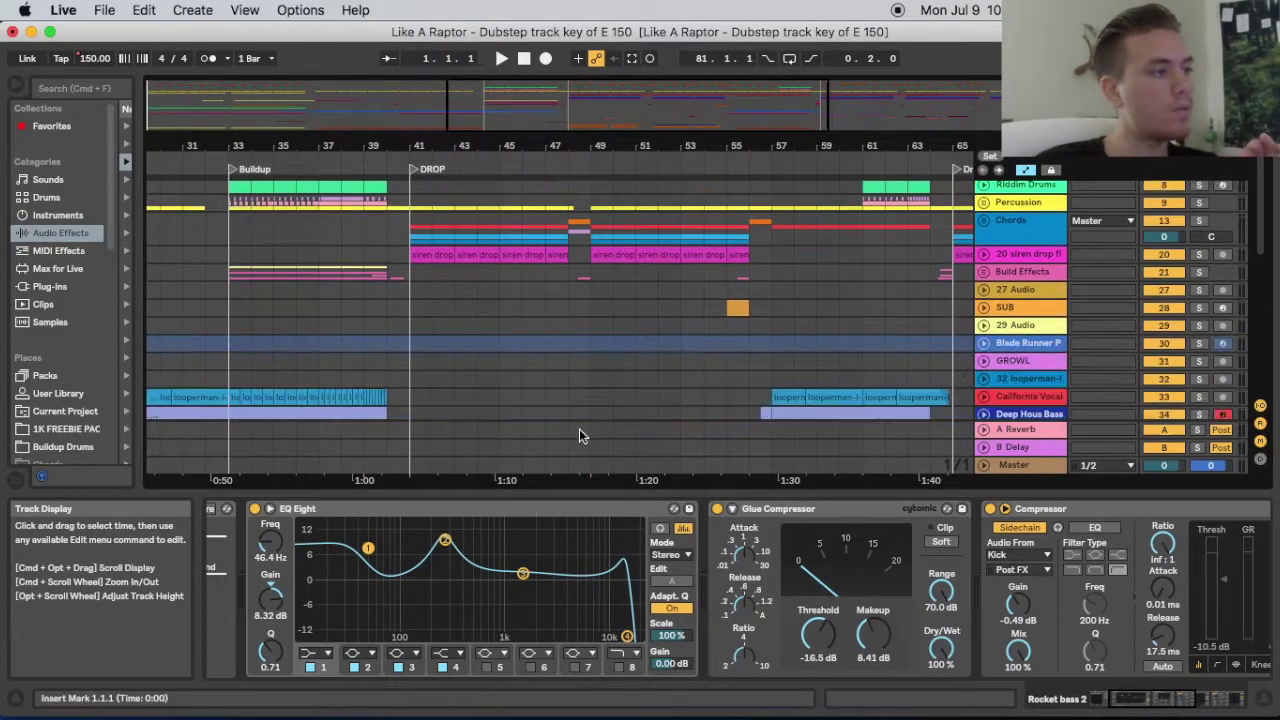
scroll(580, 435, "down", 10)
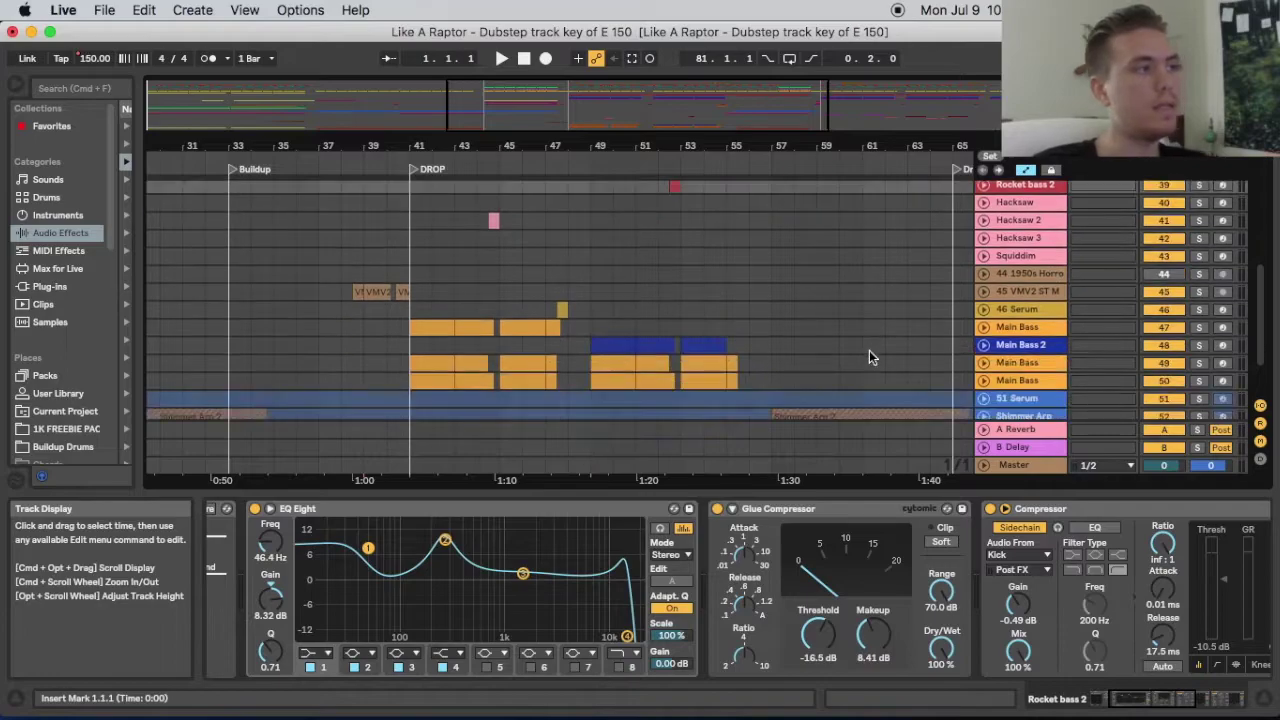
left_click(425, 163)
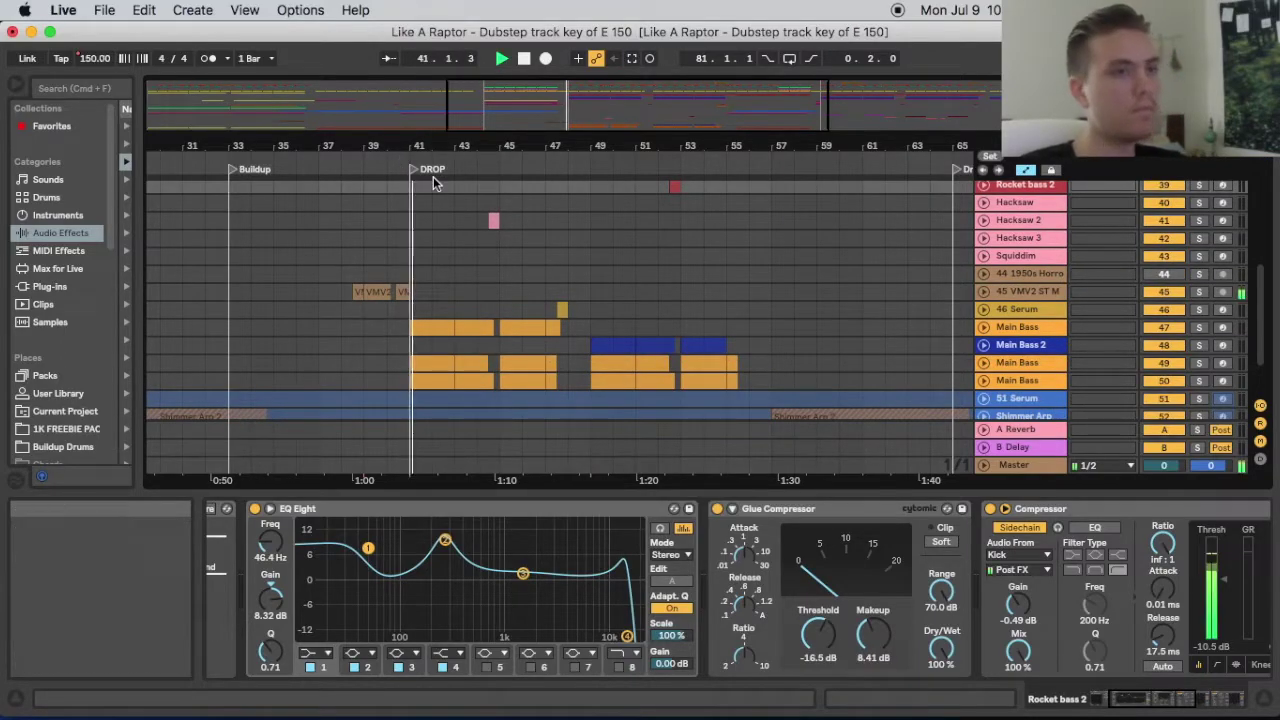
Solo Main Bass track 47, audition its first clip from bar 41, and examine its device chain
left_click(1200, 328)
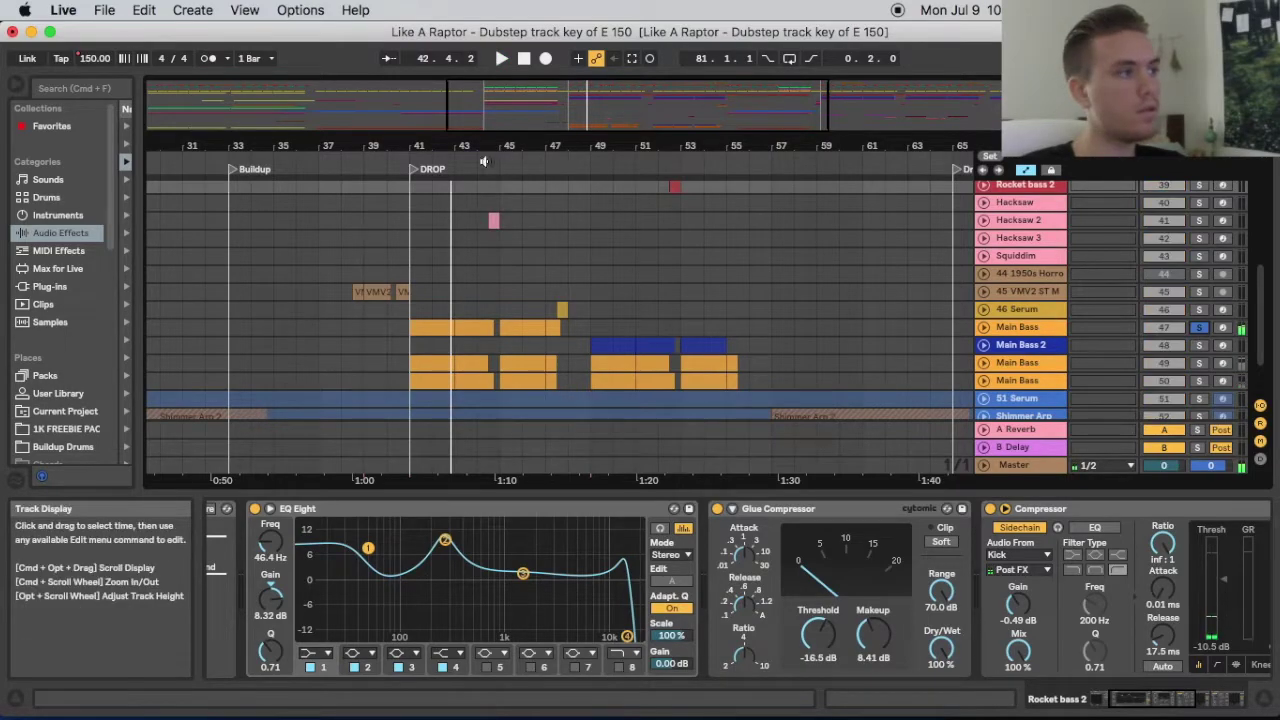
left_click(395, 163)
left_click_drag(412, 330, 452, 330)
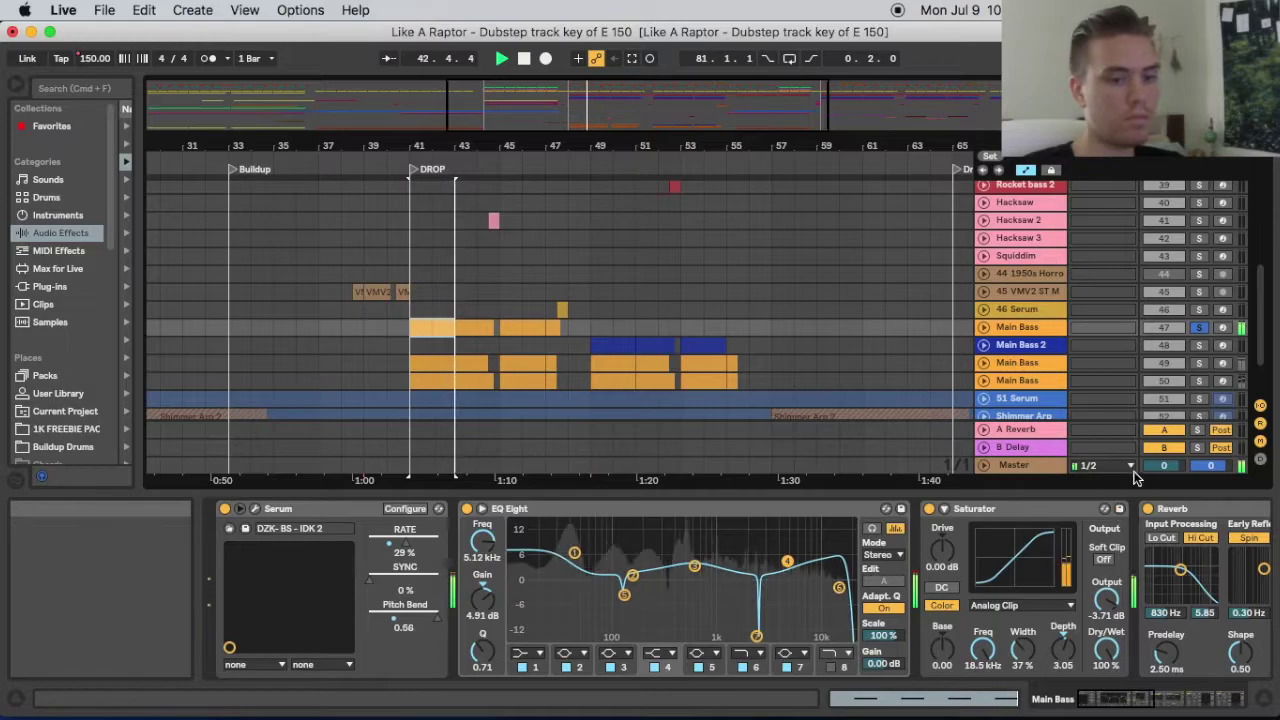
key("space")
left_click(1180, 706)
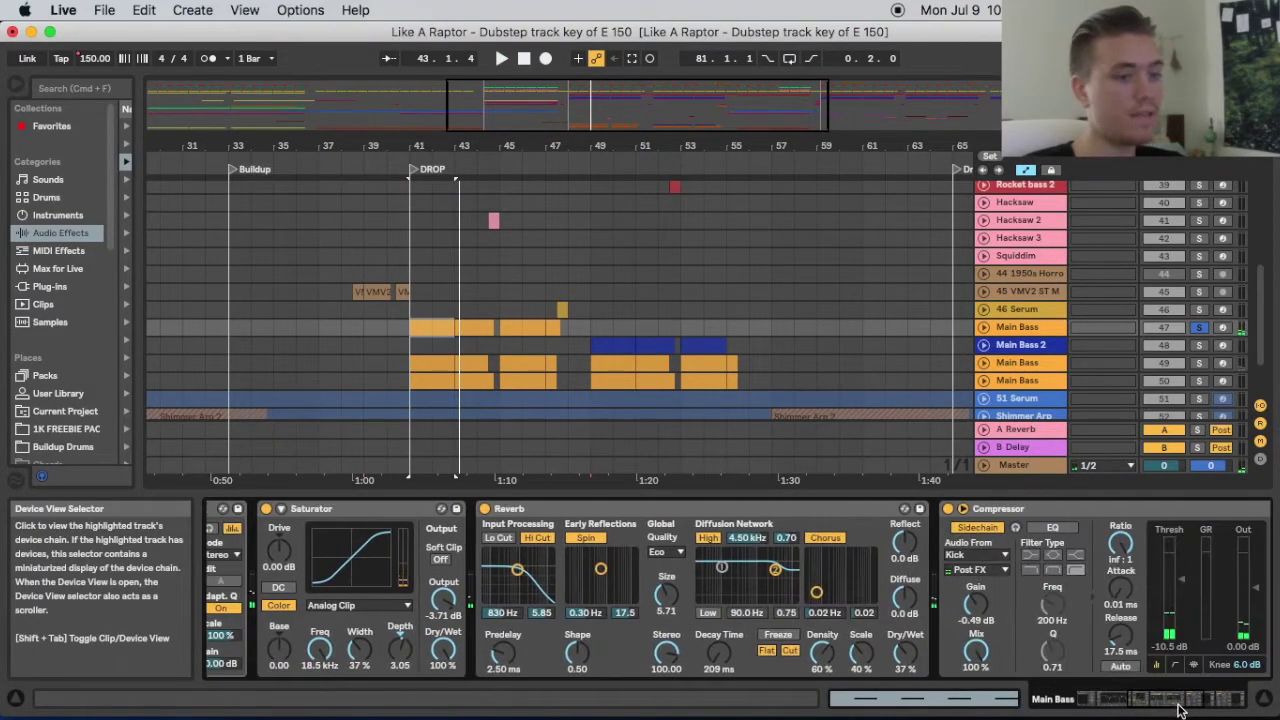
left_click_drag(1178, 705, 1118, 708)
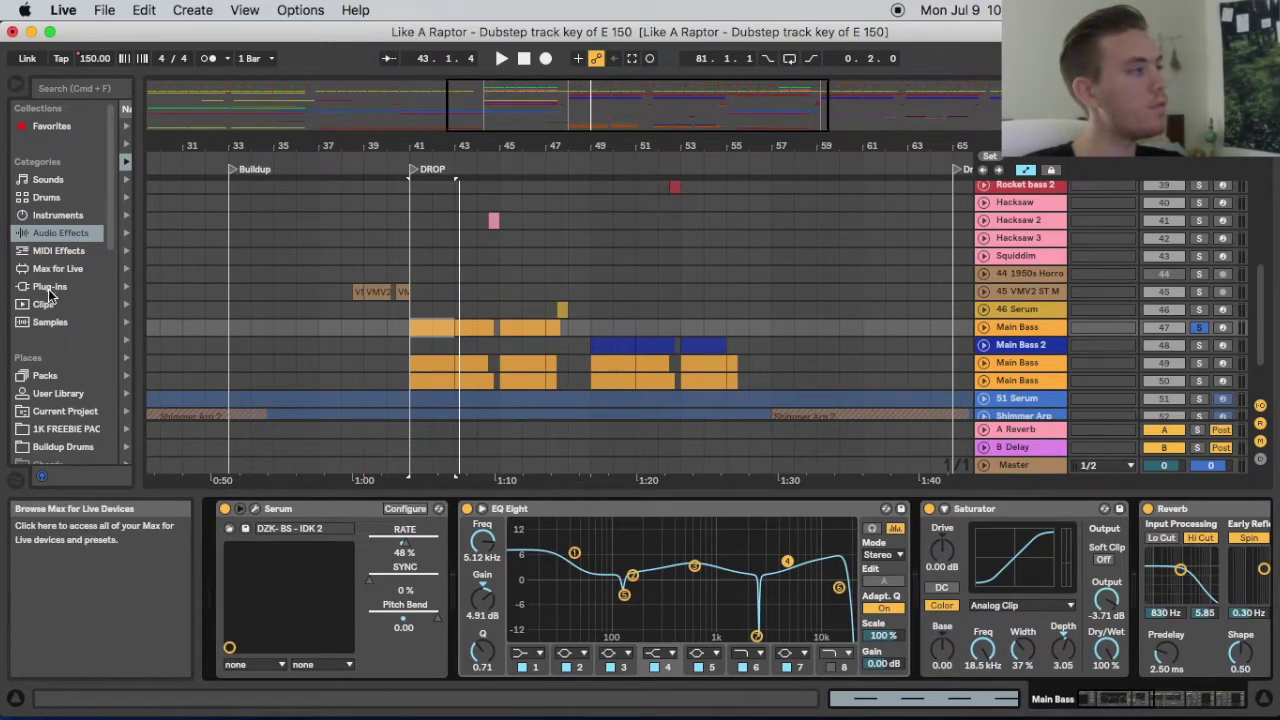
Widen the browser, find the OTT preset under Multiband Dynamics, and insert it after EQ Eight on Main Bass track 47
left_click_drag(138, 385, 226, 400)
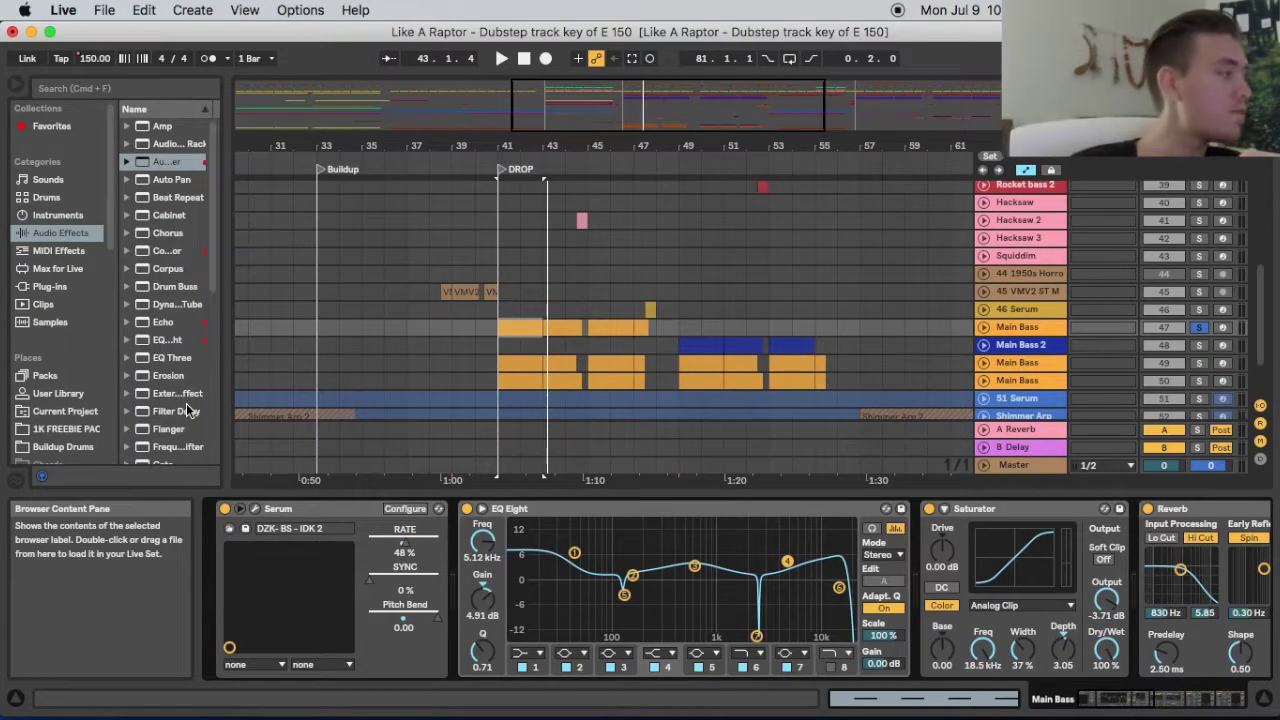
scroll(190, 415, "down", 5)
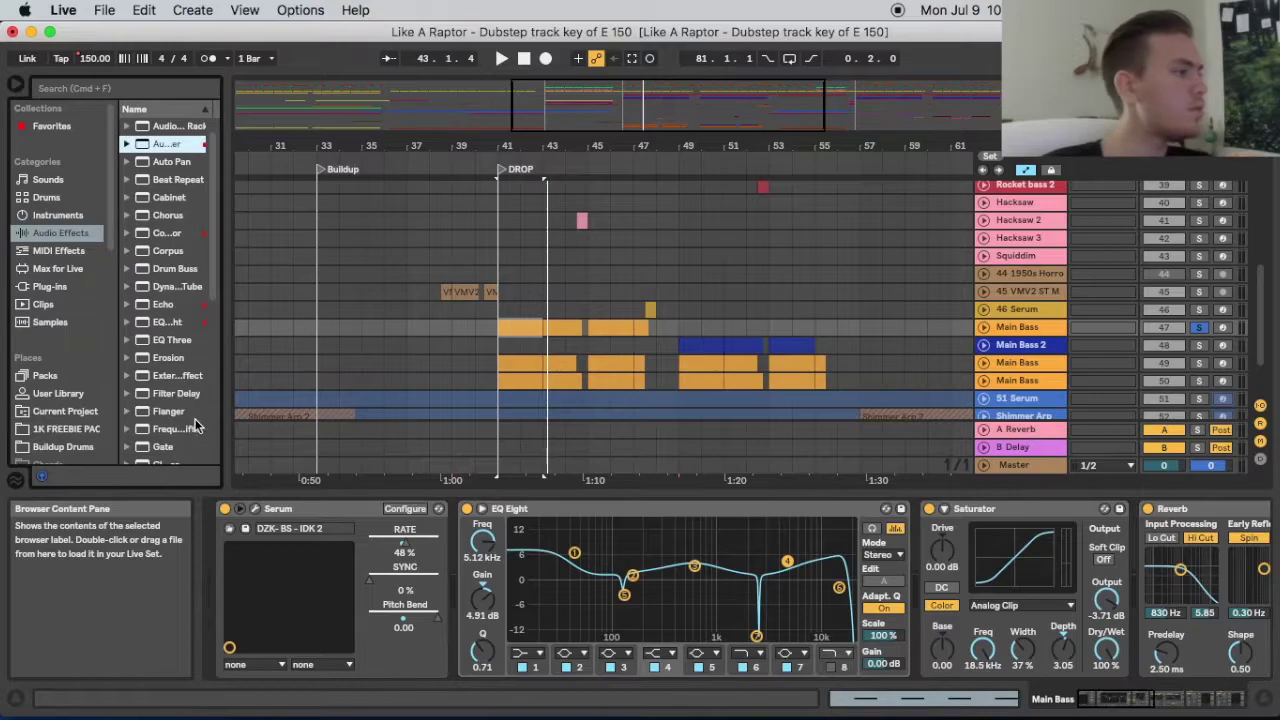
scroll(200, 435, "down", 5)
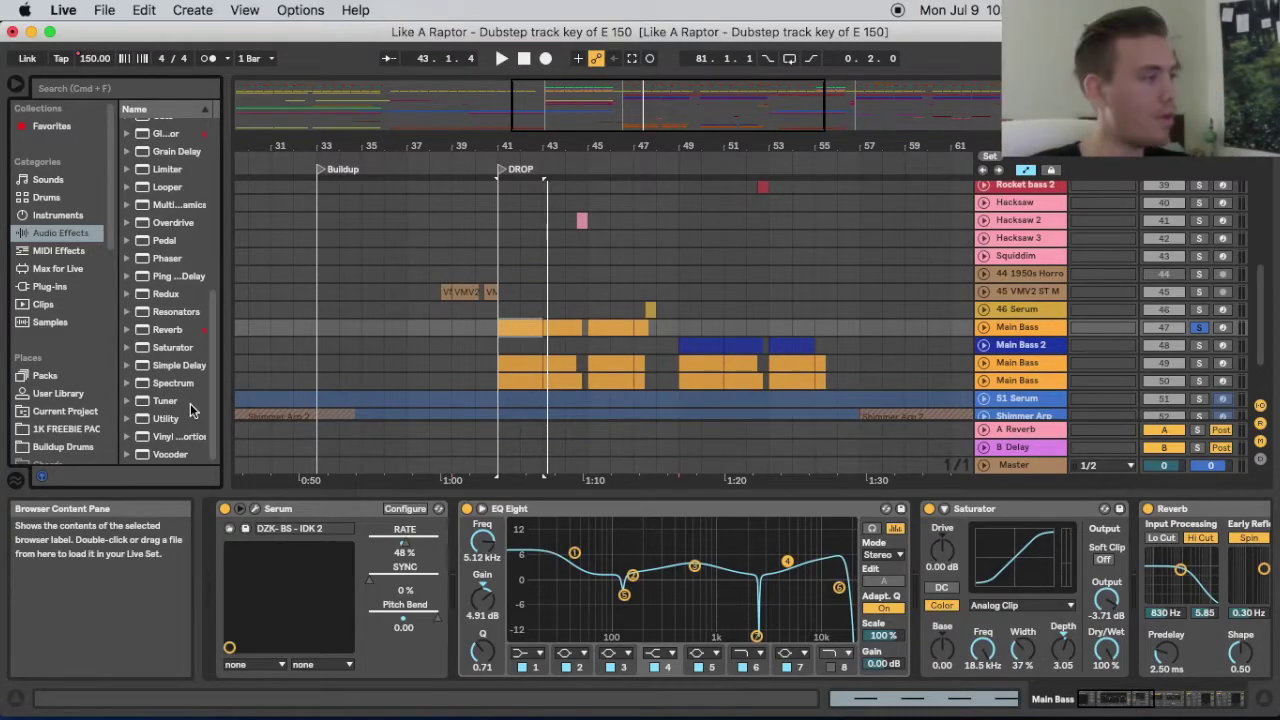
scroll(190, 403, "up", 1)
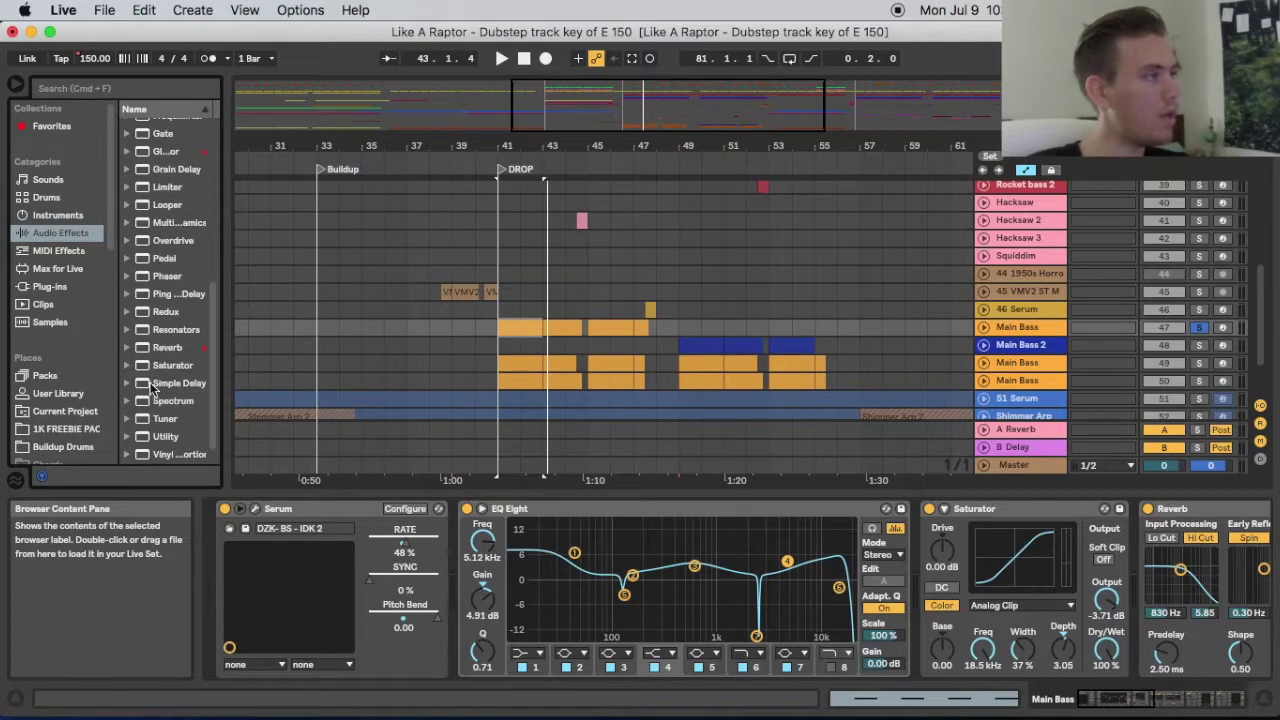
left_click(130, 222)
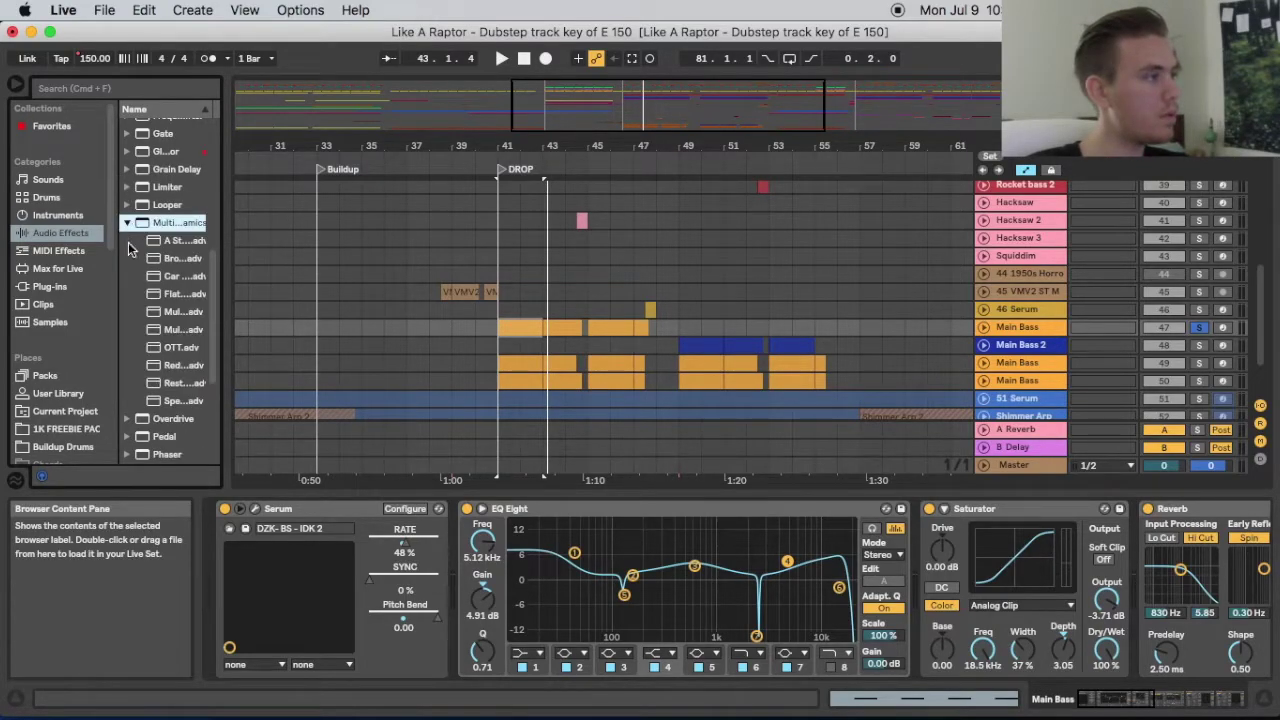
mouse_move(150, 347)
left_mouse_down()
mouse_move(271, 394)
mouse_move(868, 540)
mouse_move(922, 571)
left_mouse_up()
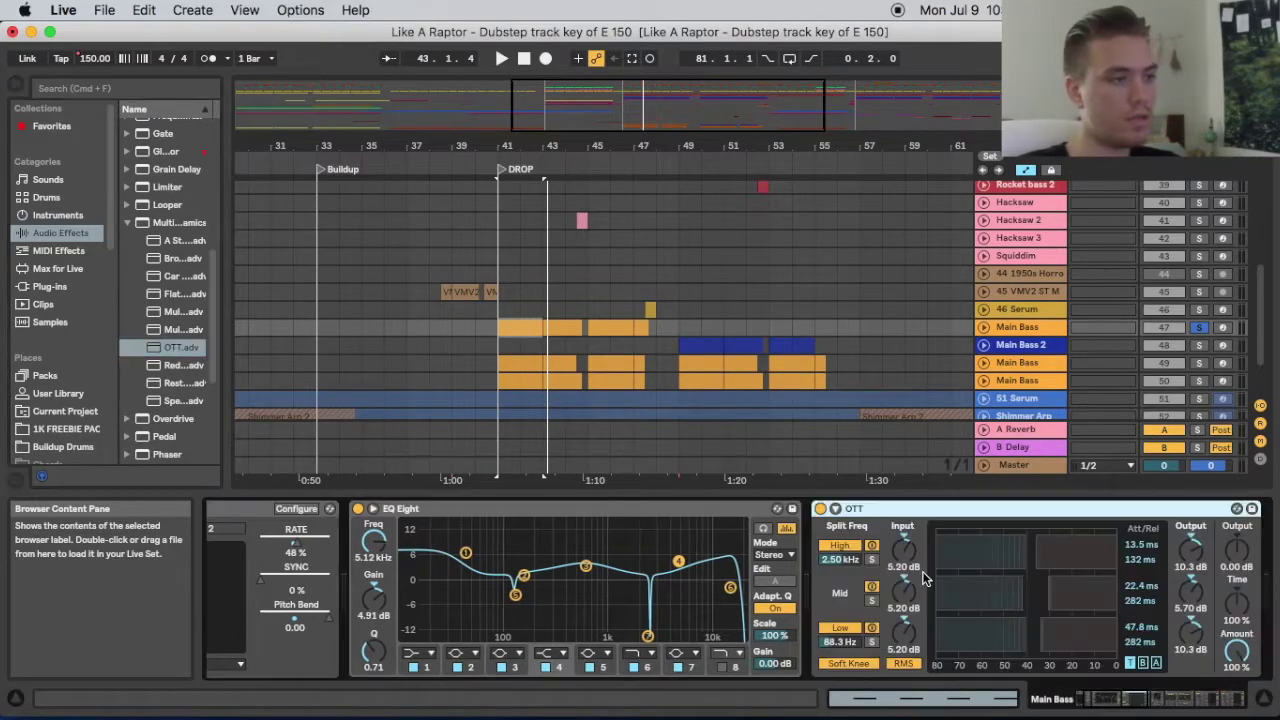
Raise the OTT's overall output to 15.7 dB while the soloed clip plays, and replay the drop from bar 41 without solo
key("space")
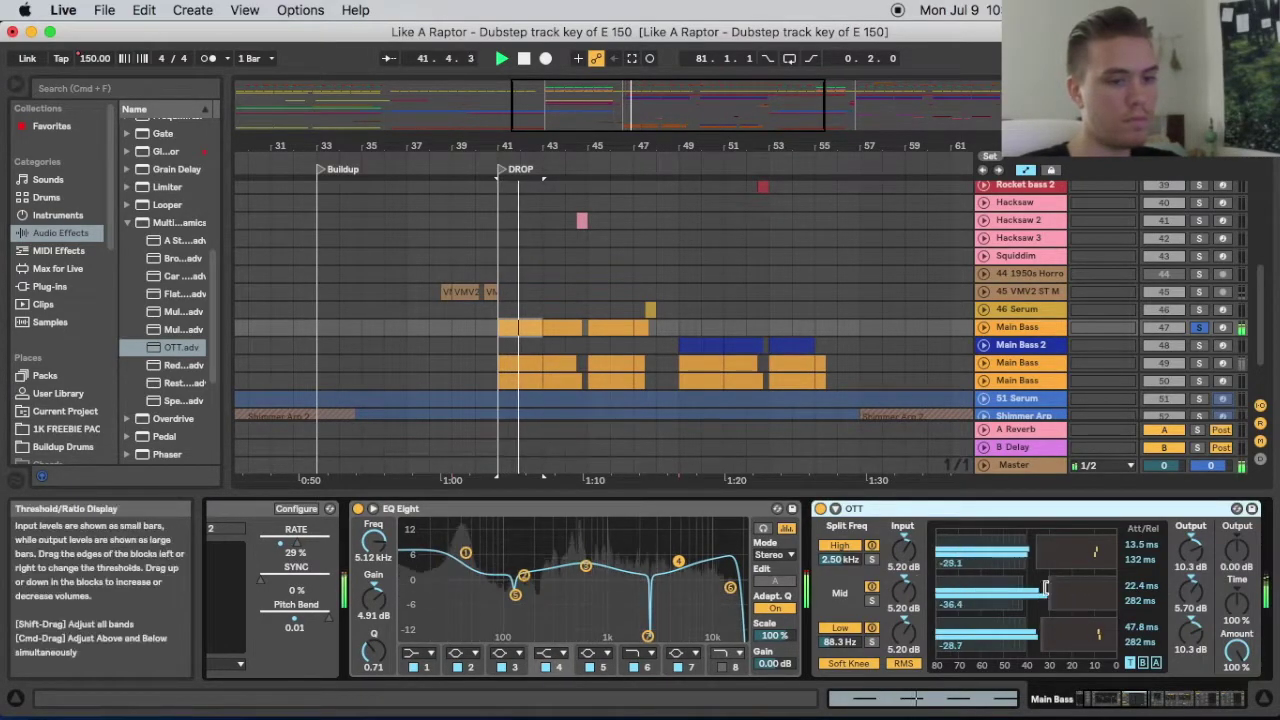
mouse_move(1245, 551)
left_mouse_down()
mouse_move(1245, 521)
mouse_move(1240, 535)
left_mouse_up()
key("space")
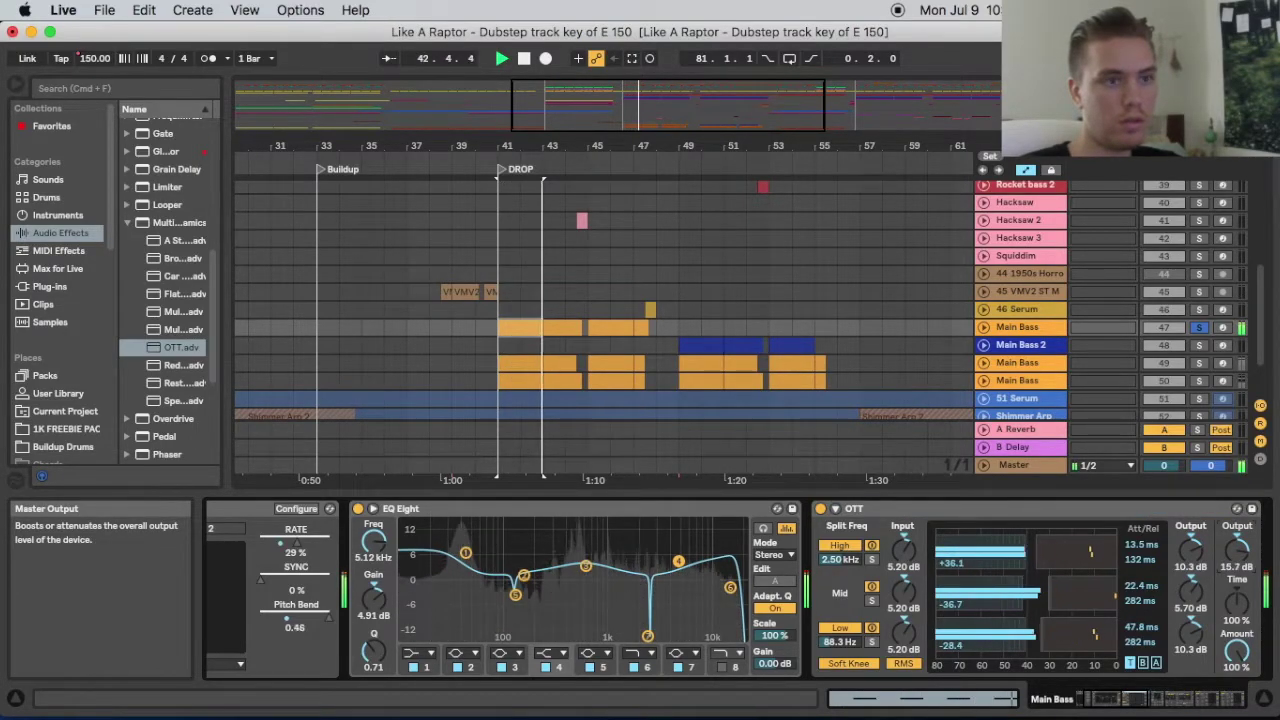
left_click(483, 158)
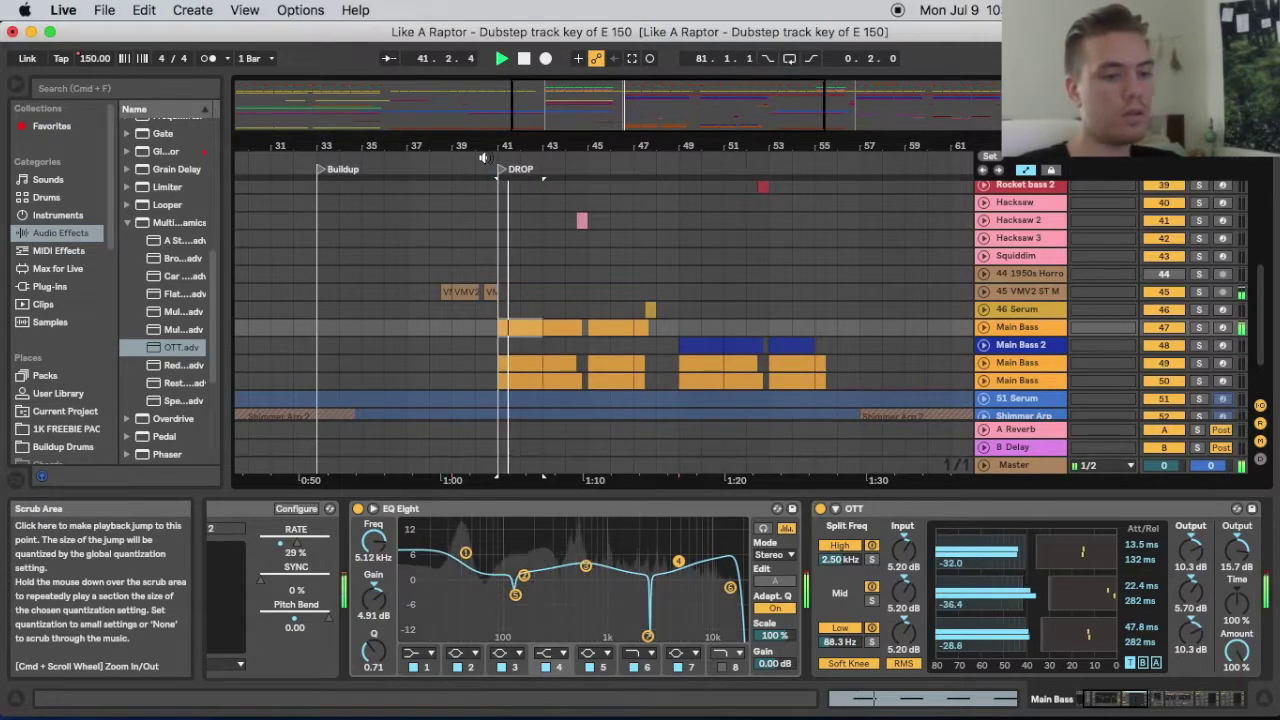
left_click(530, 364)
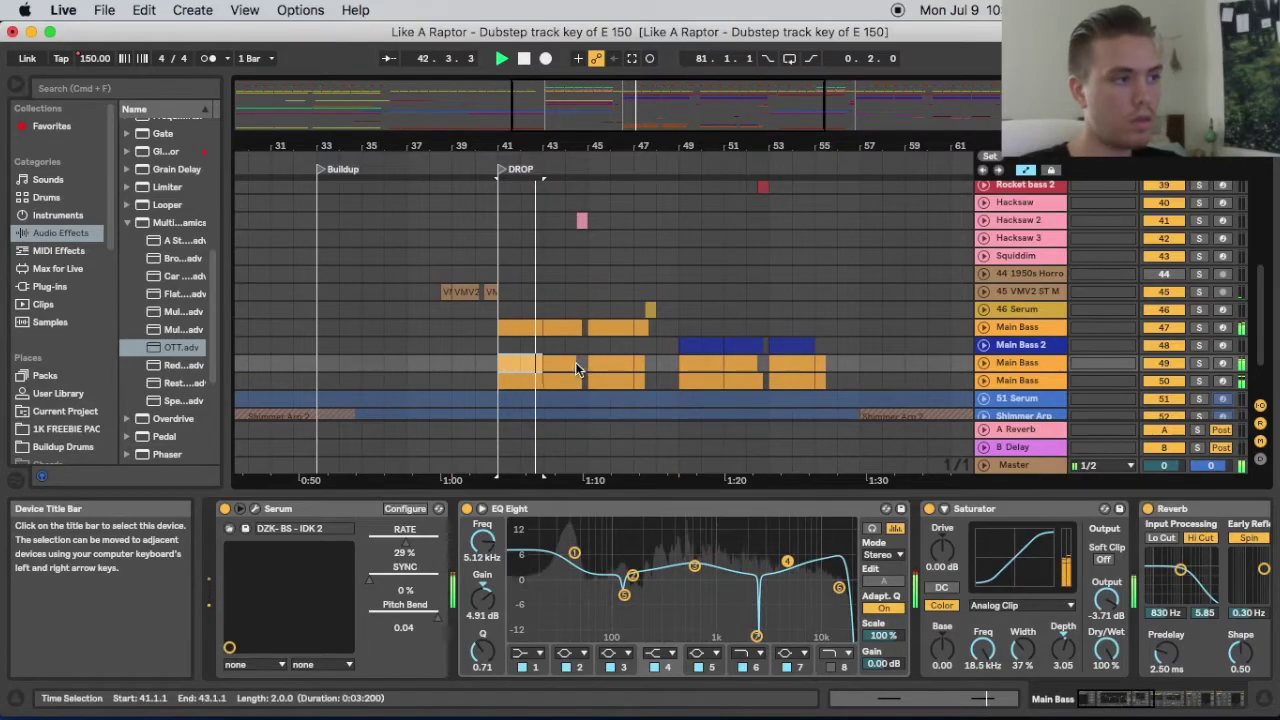
key("space")
Copy the OTT from Main Bass 47 to Main Bass 49, place it between Saturator and Reverb, and arm track 49
left_click(519, 328)
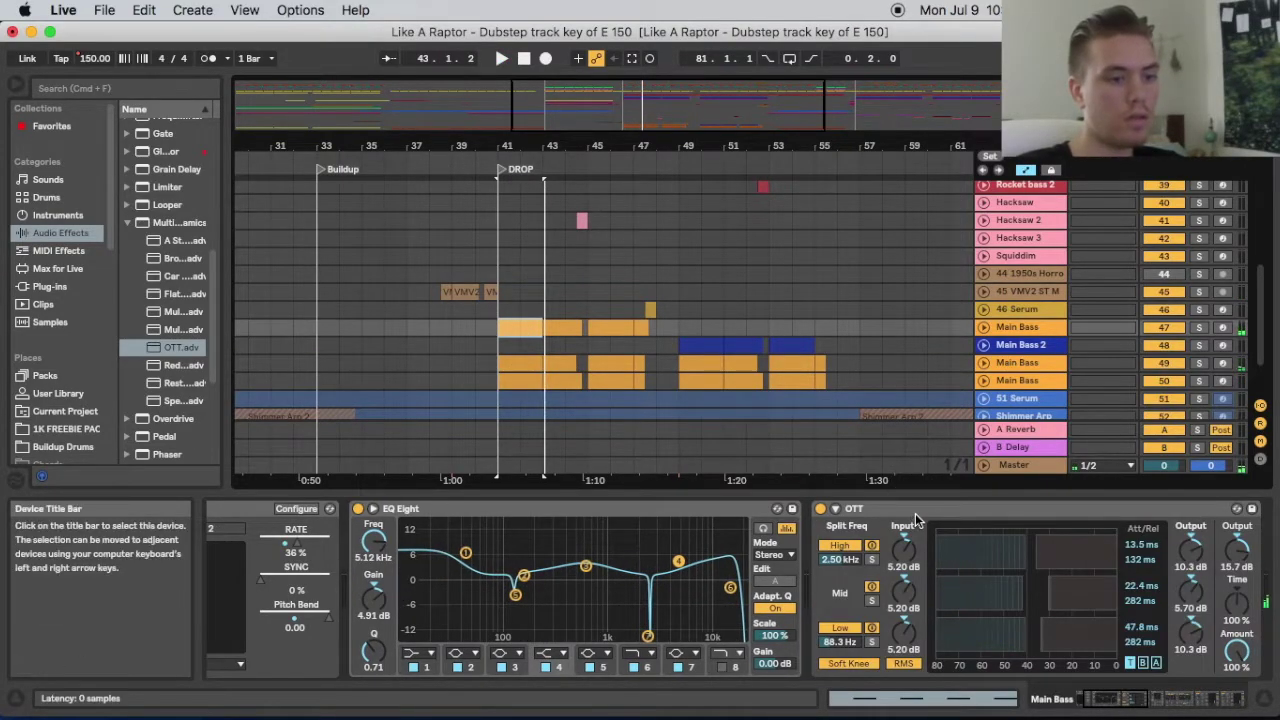
left_click(920, 519)
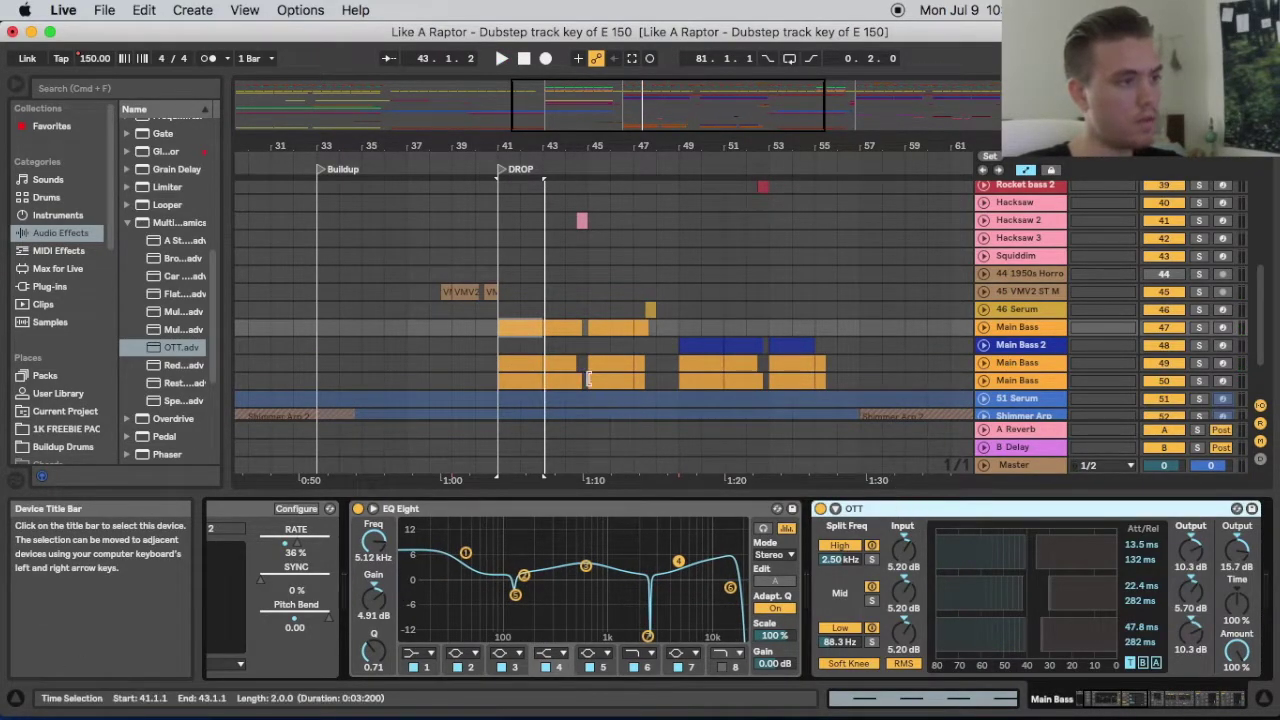
left_click(1027, 366)
key("super+v")
left_click_drag(920, 509, 244, 566)
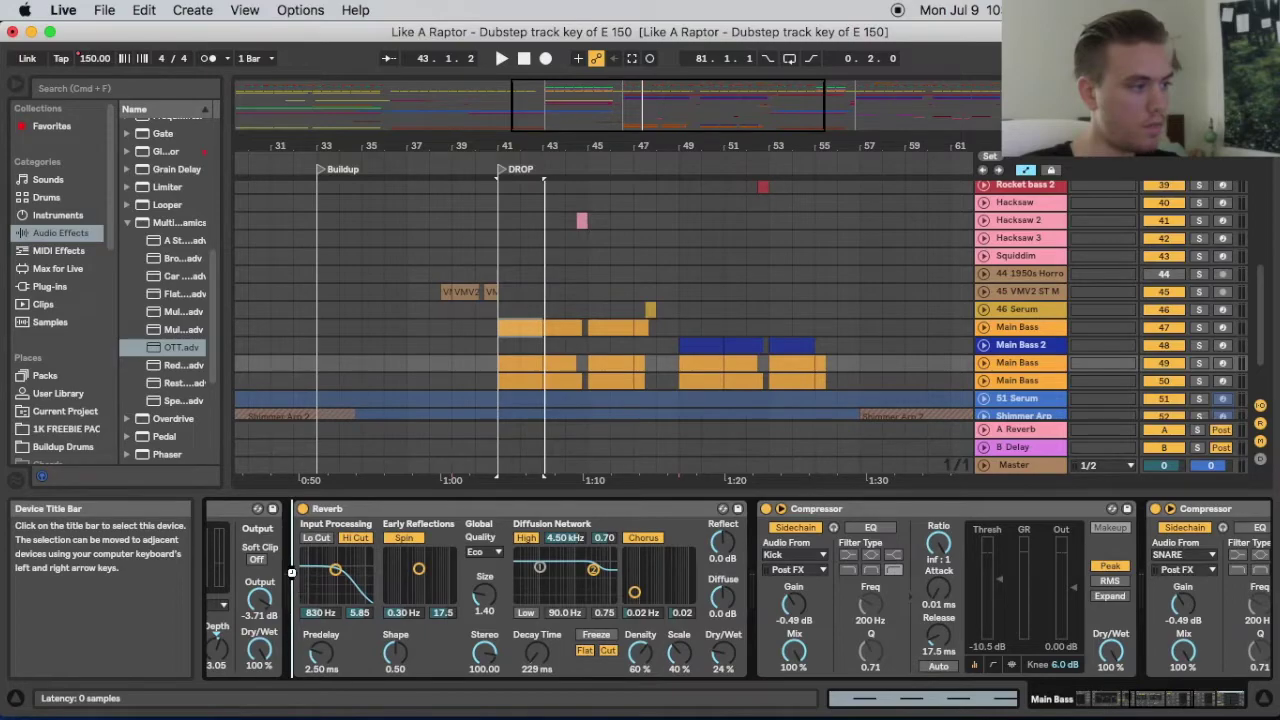
left_click_drag(291, 573, 292, 573)
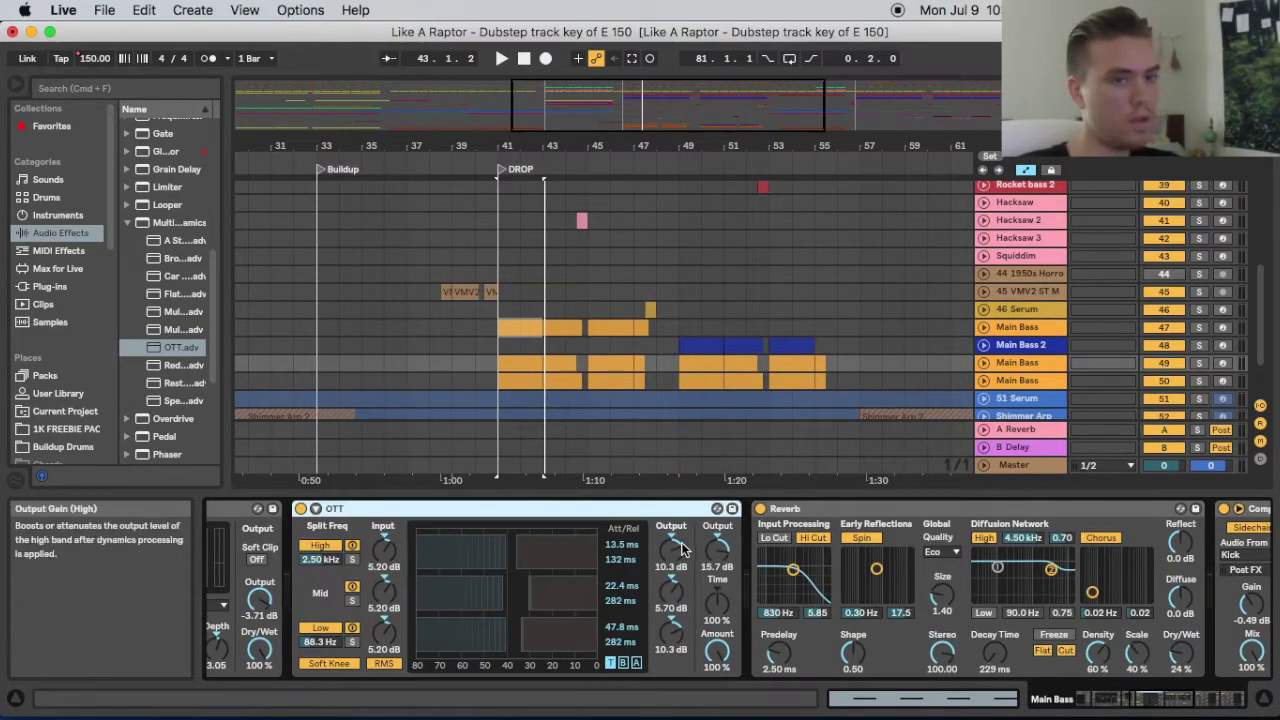
left_click(1223, 365)
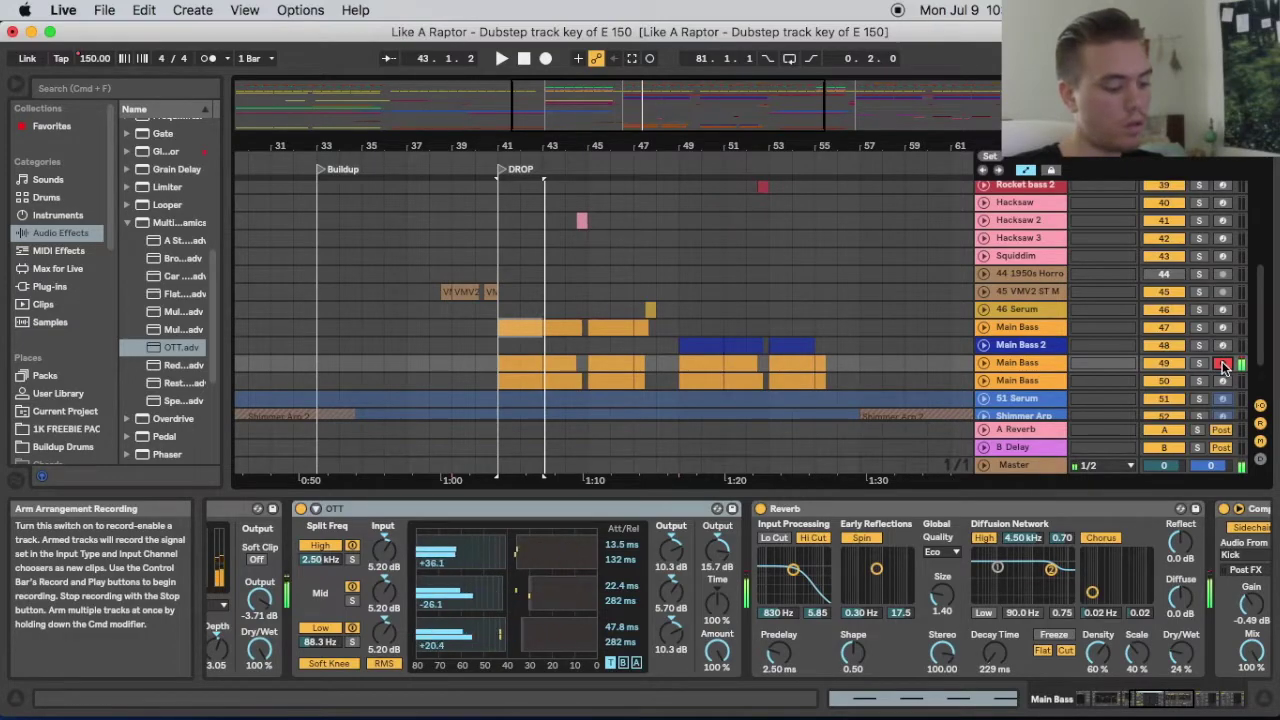
Paste the copied OTT onto Main Bass track 50 and place it between Saturator and Reverb
key("z")
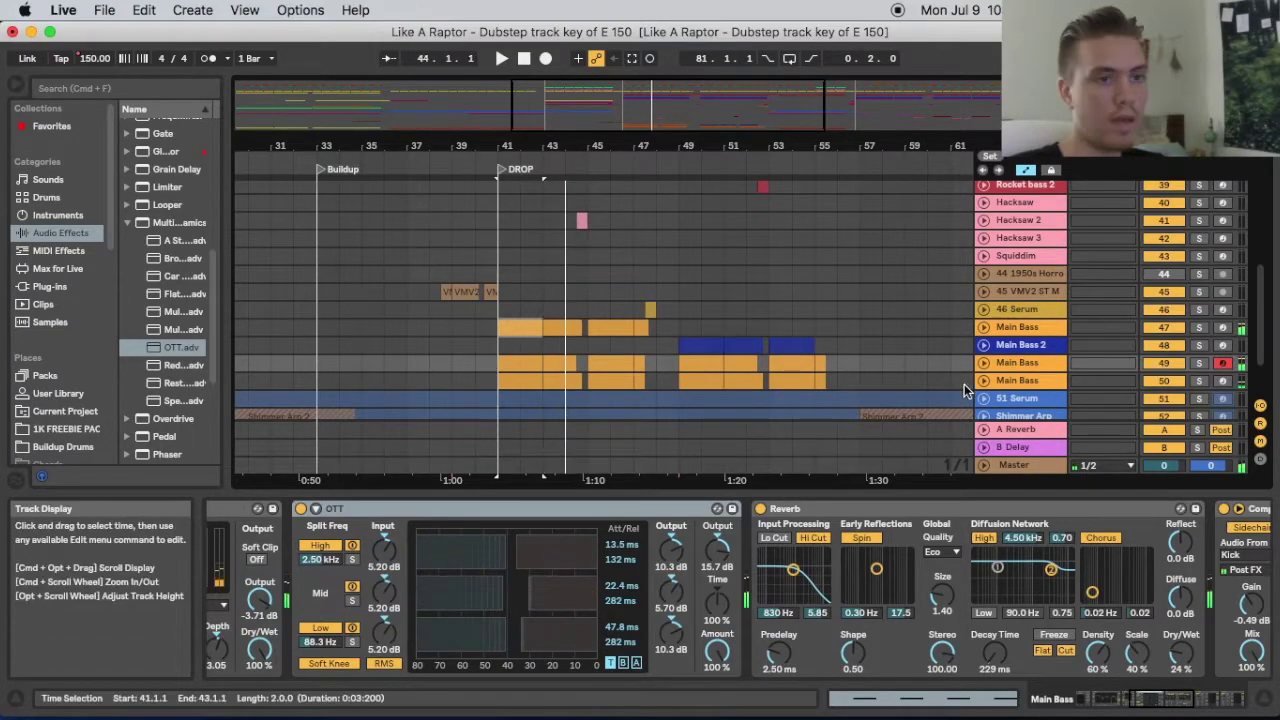
left_click(1046, 383)
left_click_drag(1142, 705, 1275, 686)
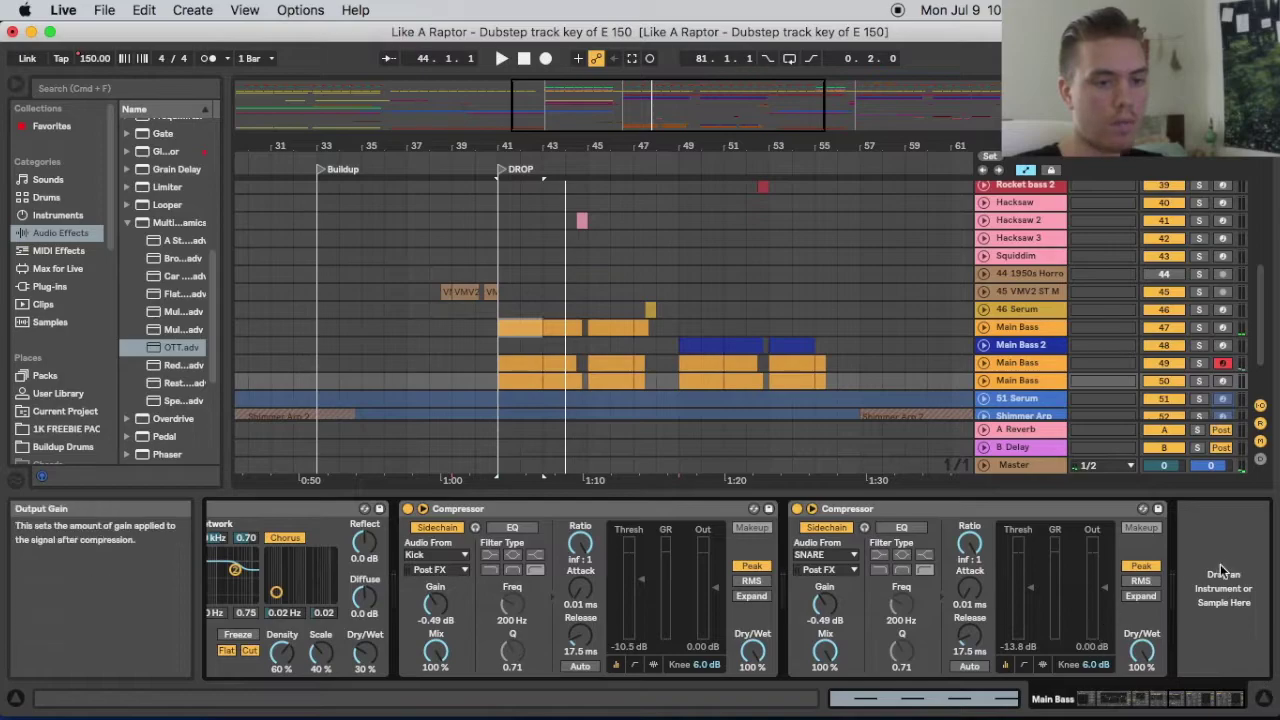
key("super+v")
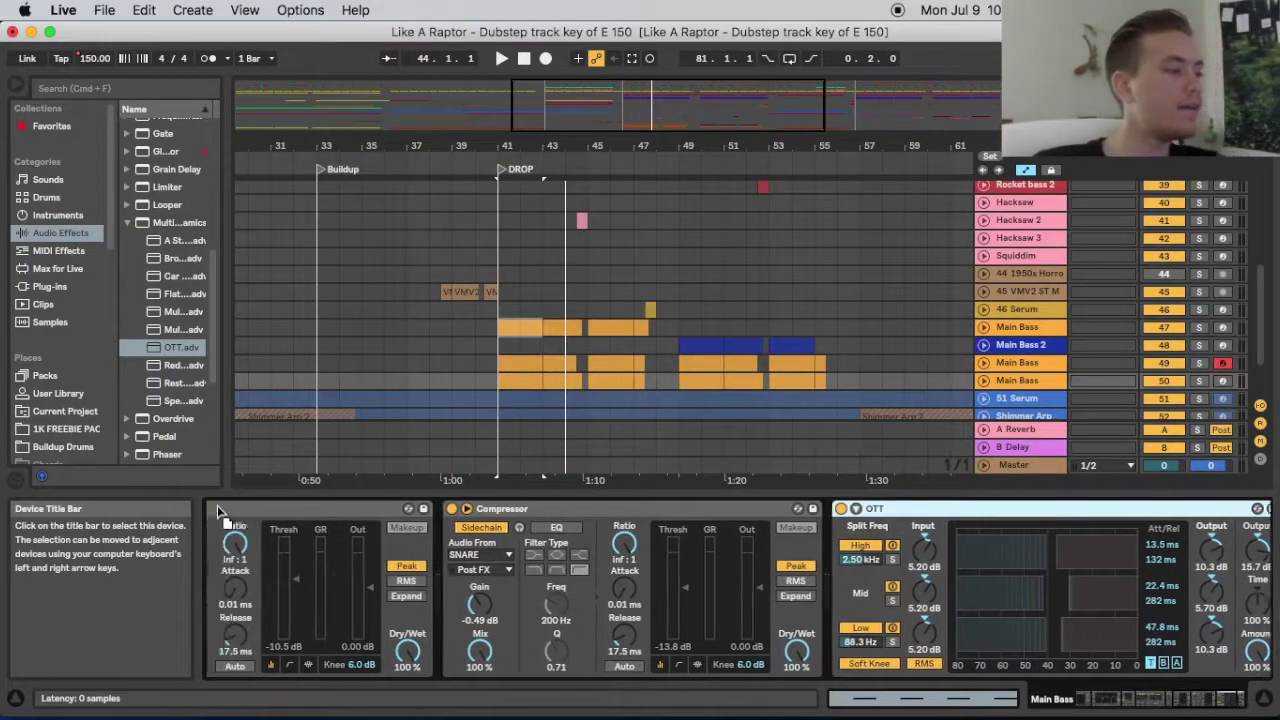
scroll(214, 509, "left", 10)
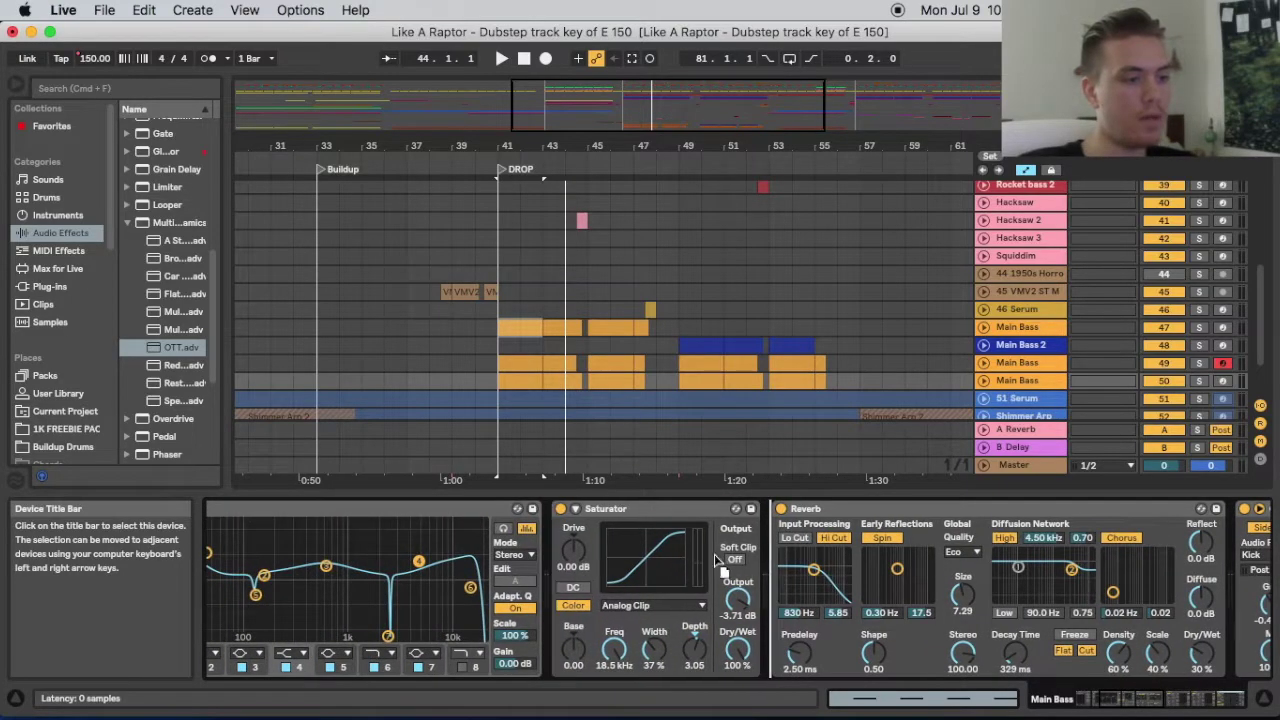
left_click_drag(776, 549, 780, 555)
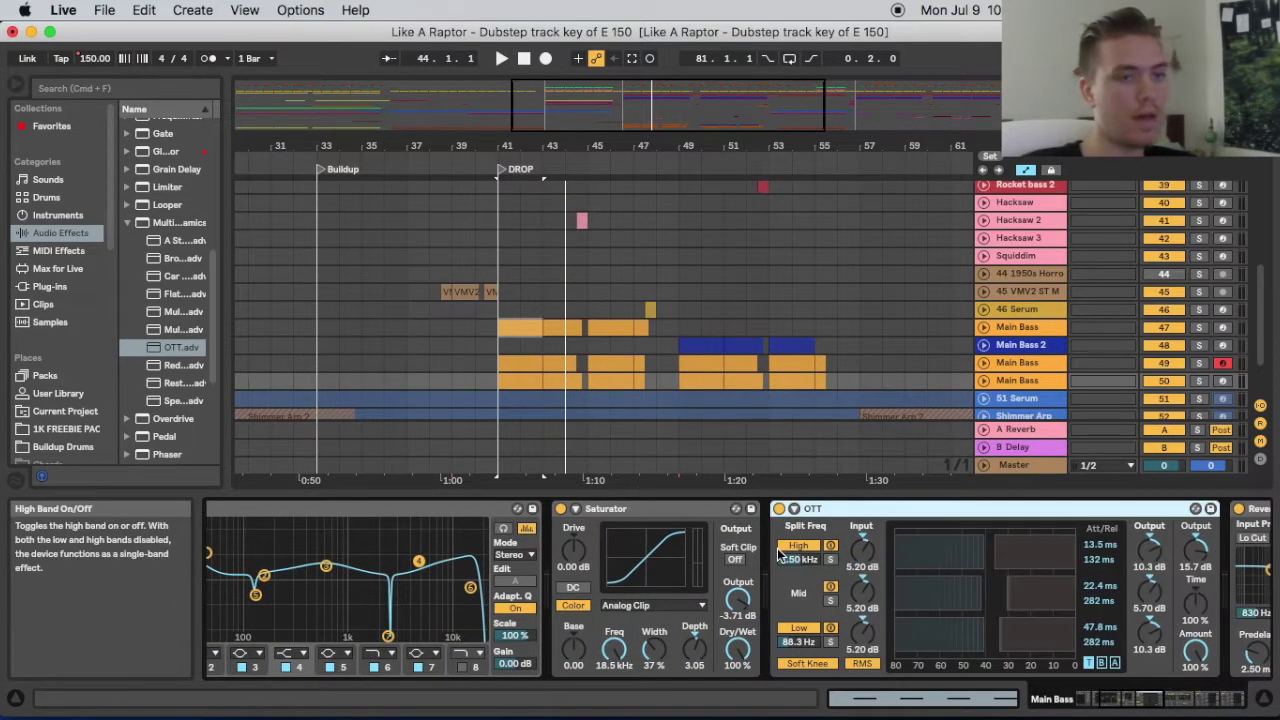
Replay the drop from about bar 41 and examine the device chain of Main Bass 2 from Serum to Reverb
left_click(485, 155)
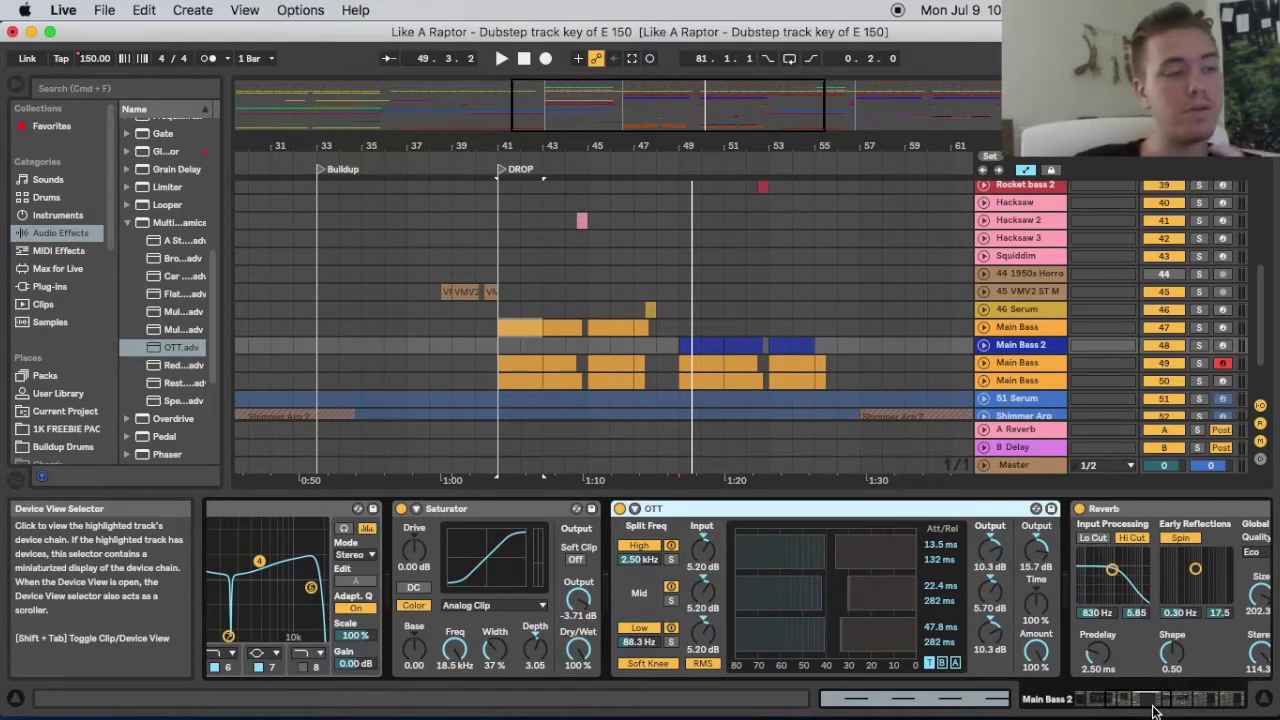
left_click_drag(1153, 710, 1100, 710)
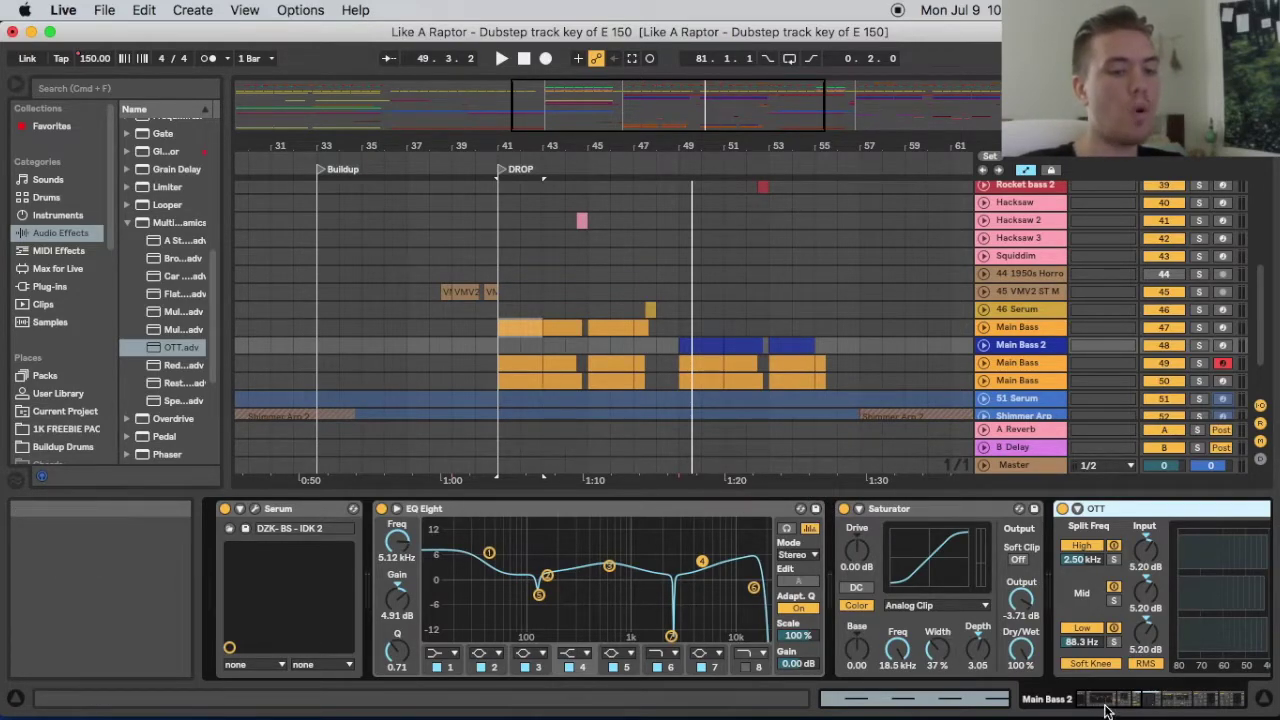
left_click_drag(1108, 705, 1152, 708)
Solo Main Bass 2 on track 48 and audition its first clip from about bar 49
left_click(1199, 344)
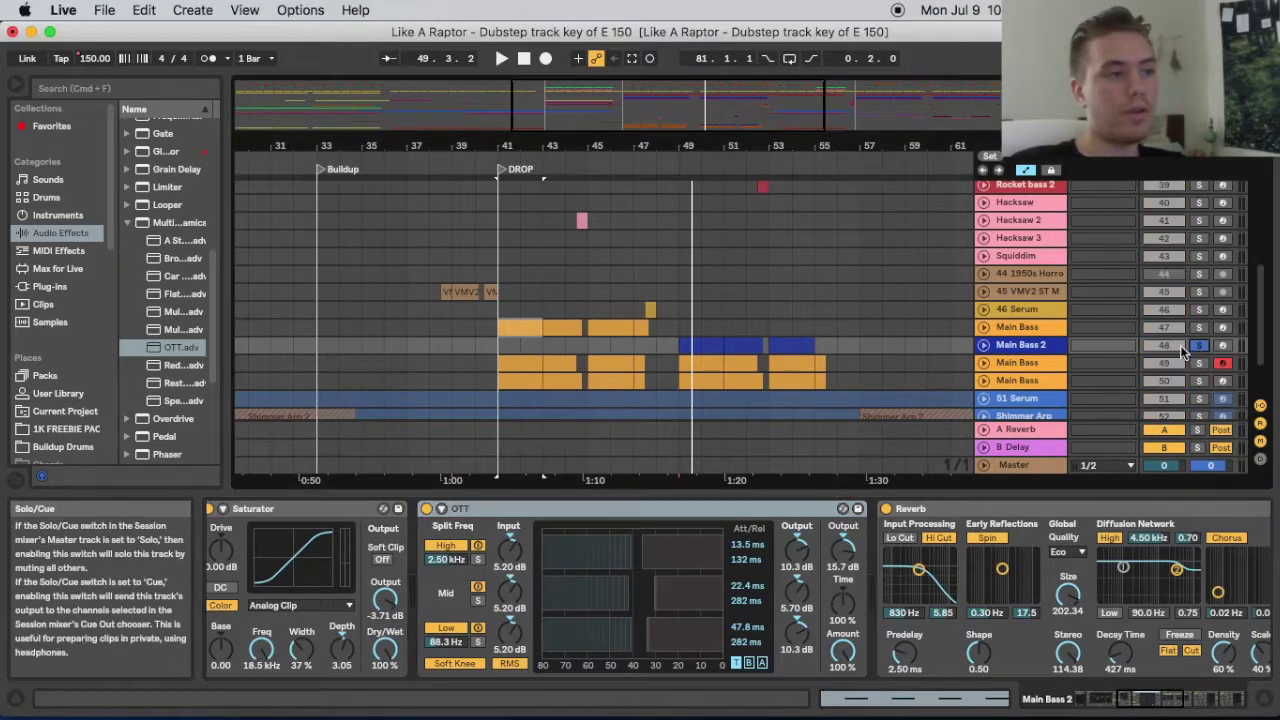
left_click(668, 164)
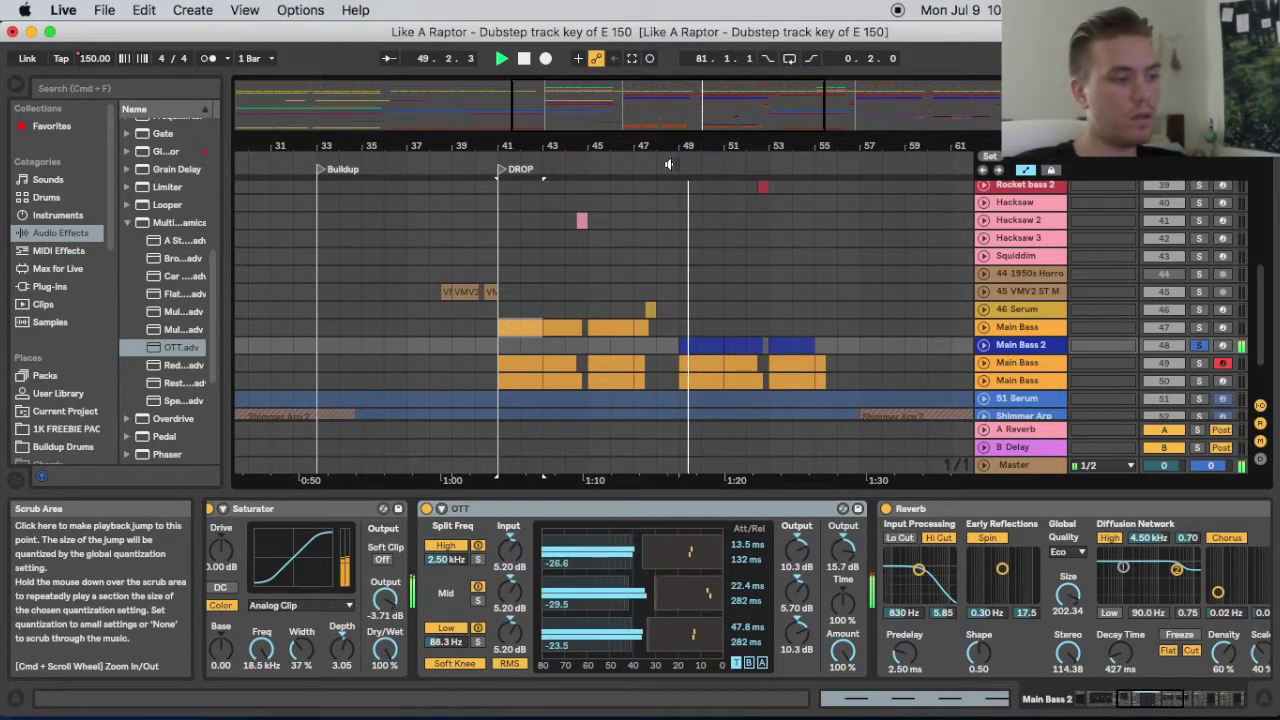
key("space")
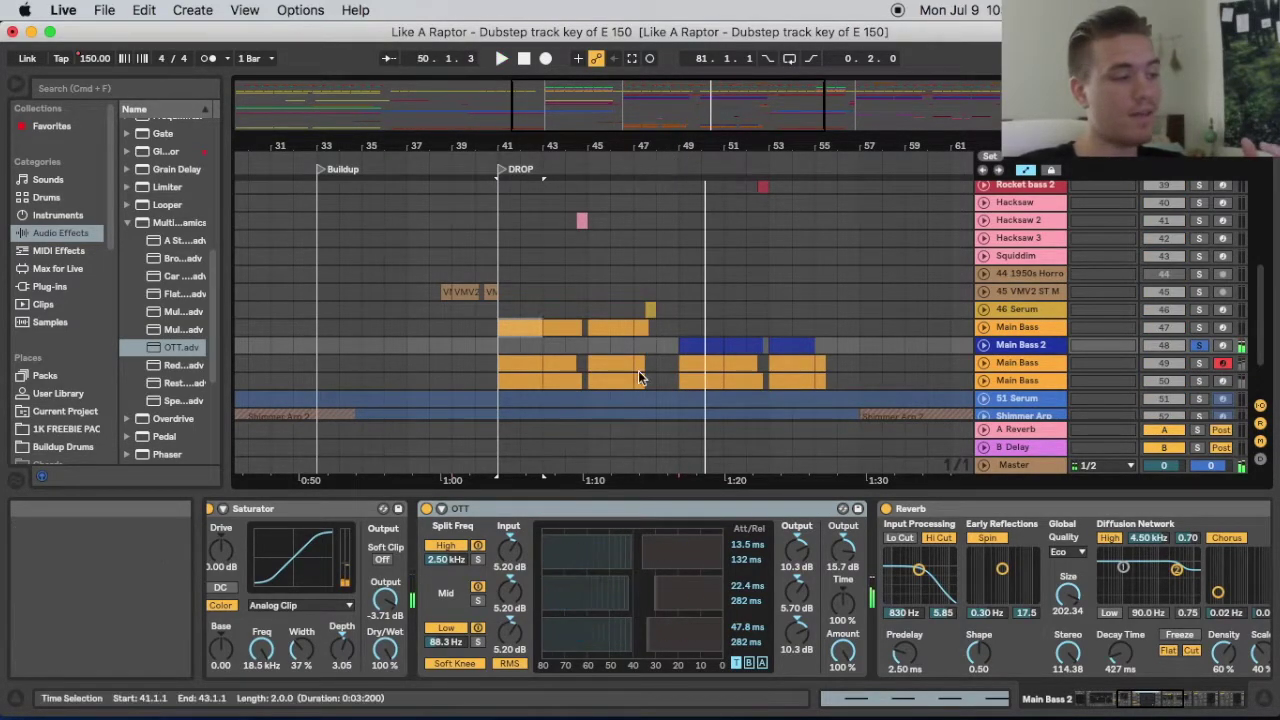
Move the OTT to the end of Main Bass 2's device chain, after the Compressors, and audition it from bar 49
left_click_drag(616, 508, 1194, 540)
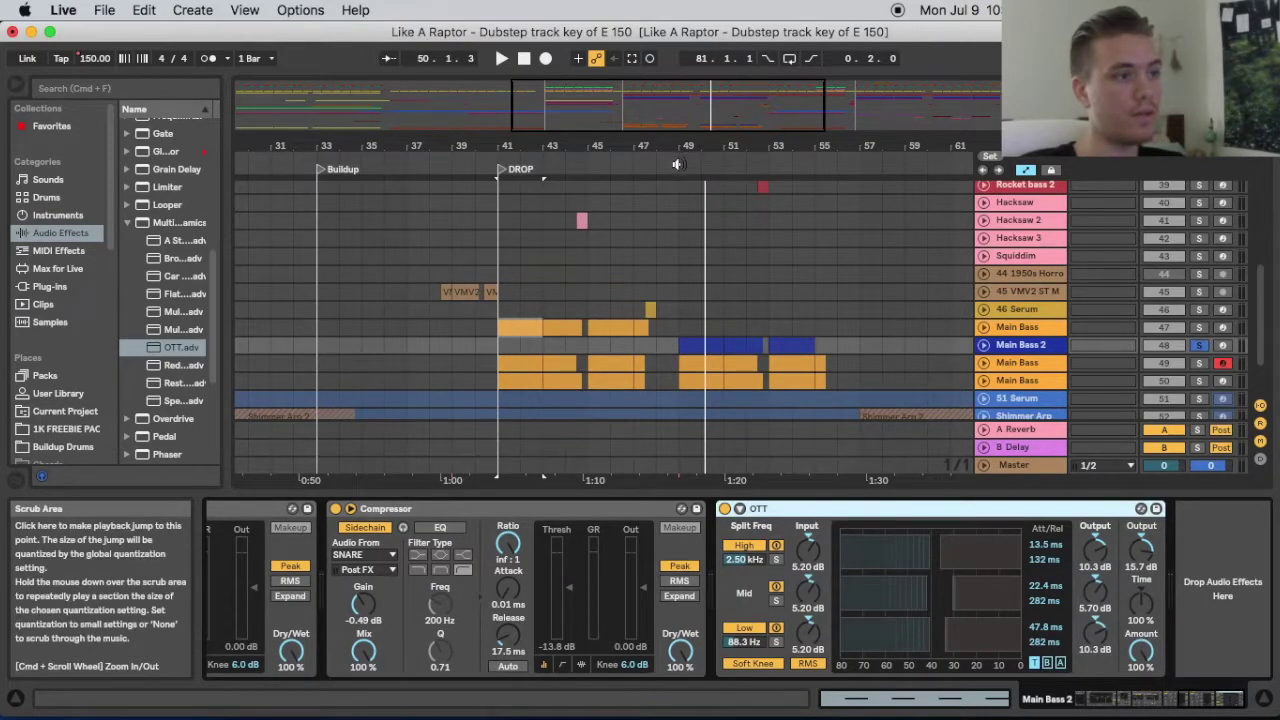
left_click(677, 165)
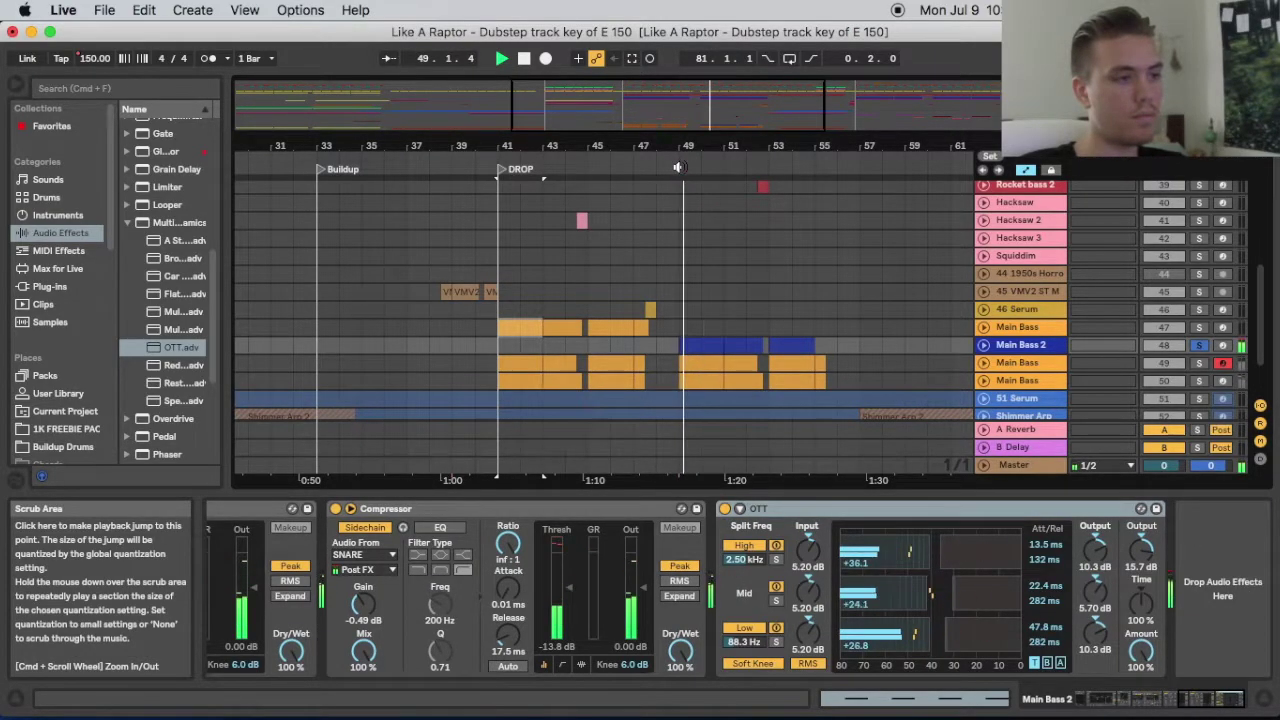
key("space")
Return the OTT to its place between Saturator and Reverb on Main Bass 2 and replay the soloed clip from bar 49
left_click(372, 506)
left_click_drag(372, 502, 490, 566)
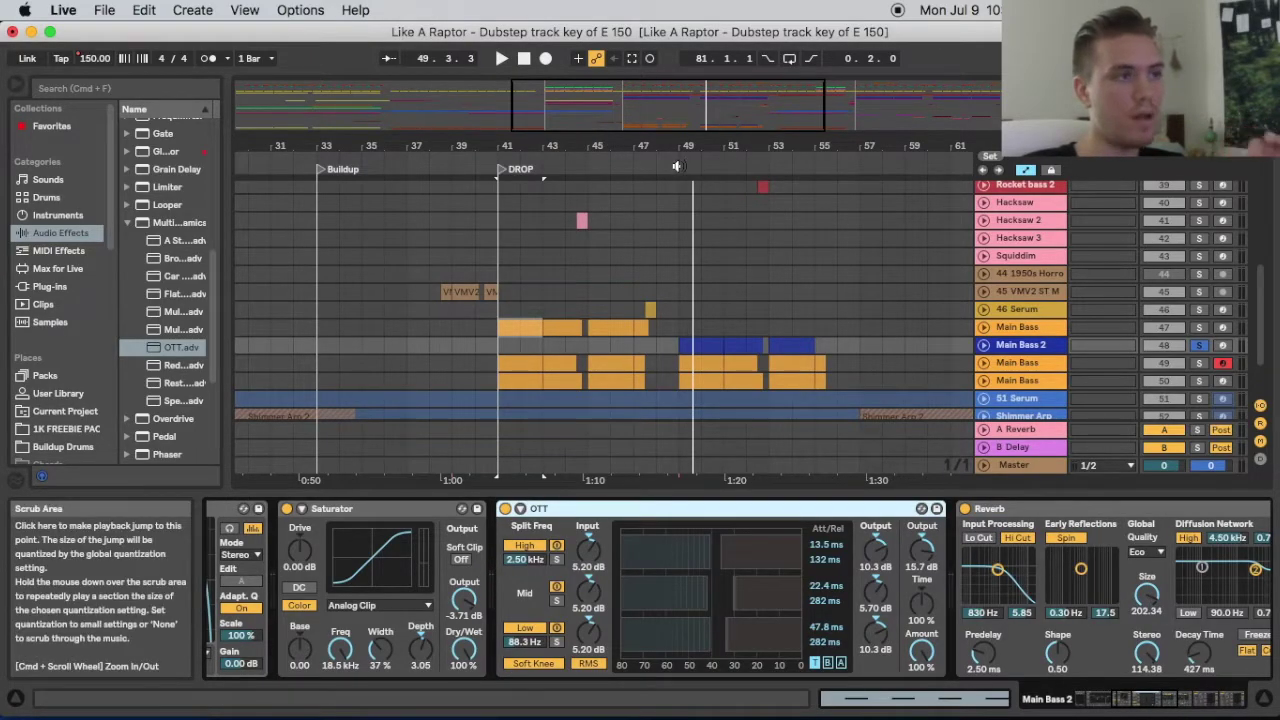
left_click(677, 166)
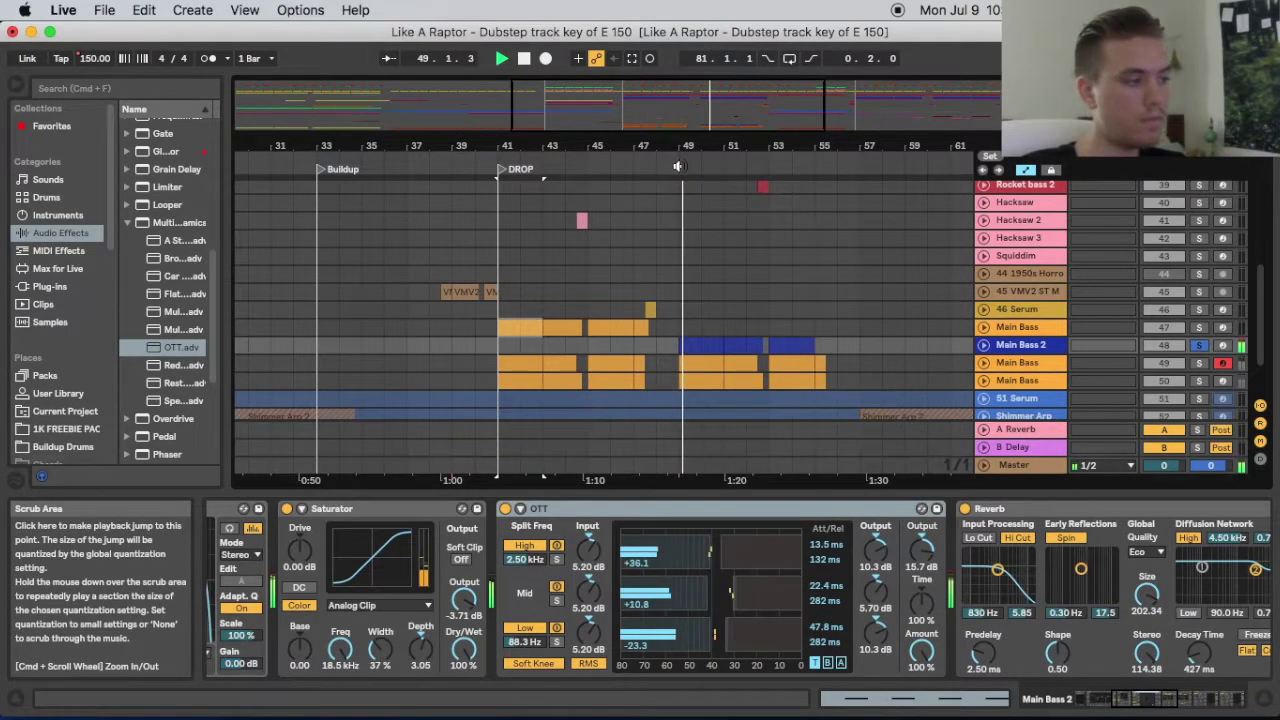
key("space")
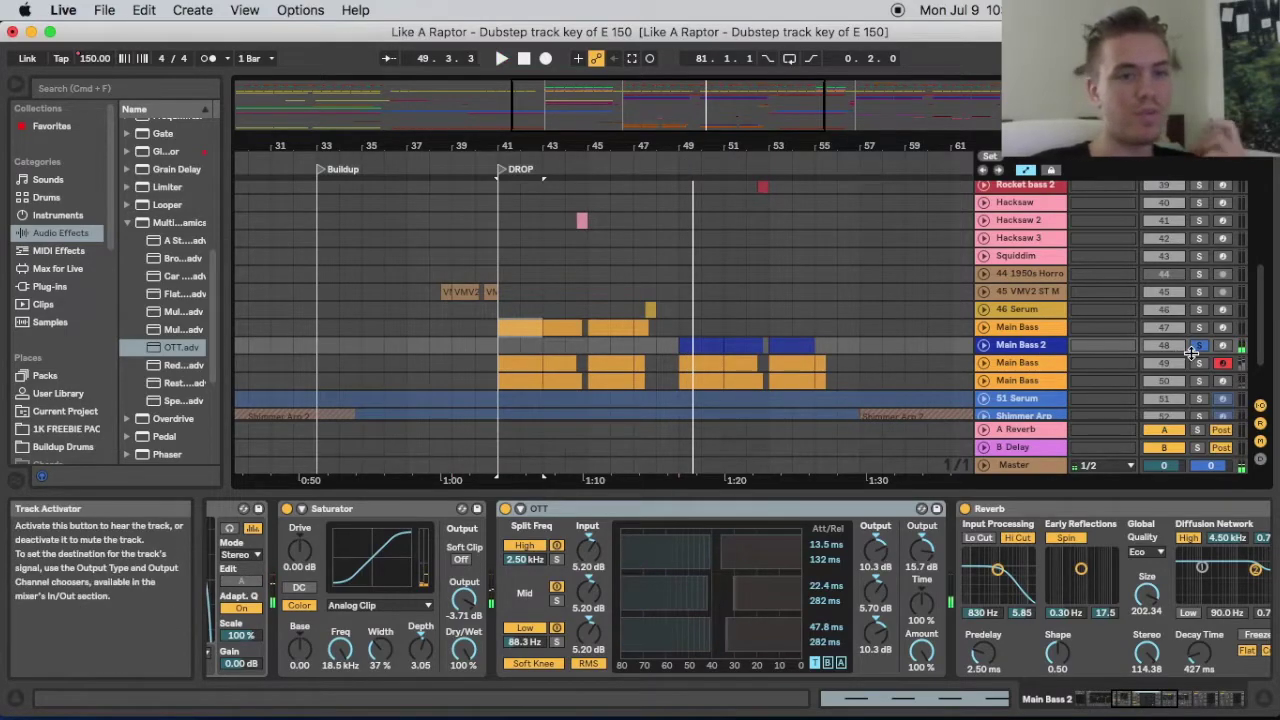
Unsolo Main Bass 2 and play the second half of the drop from about bar 49 with all tracks
left_click(1198, 346)
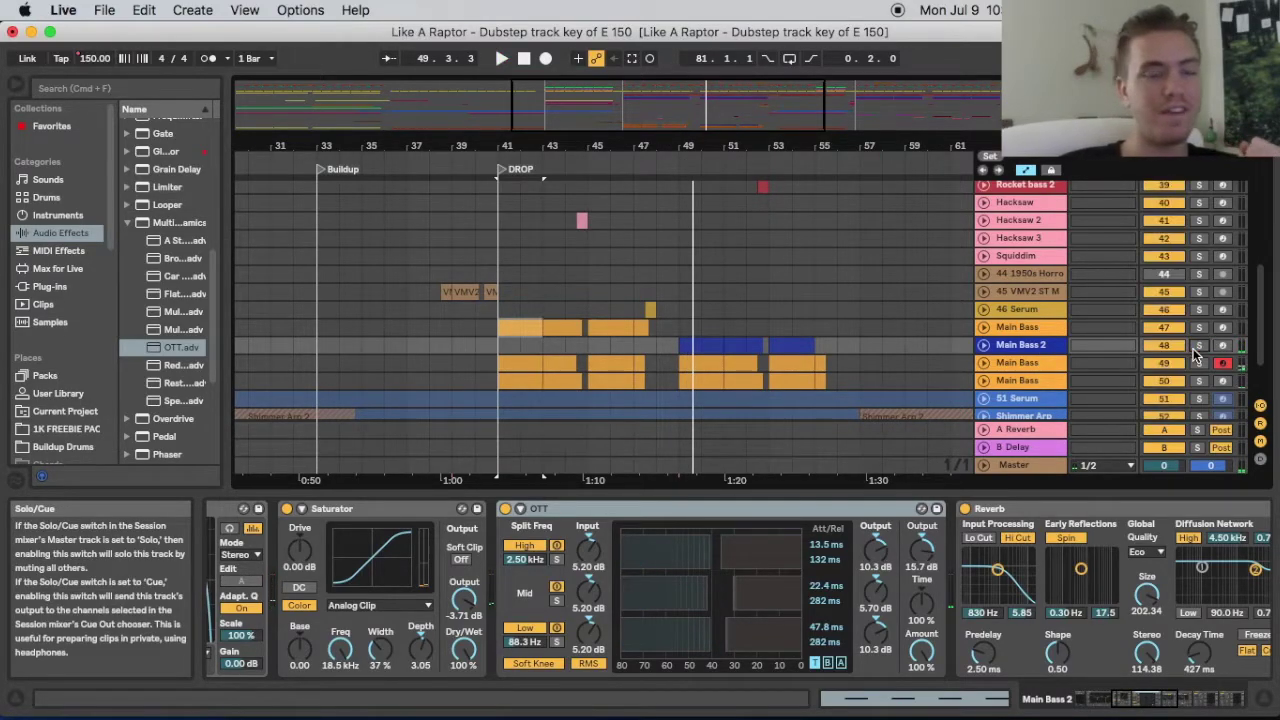
left_click(667, 164)
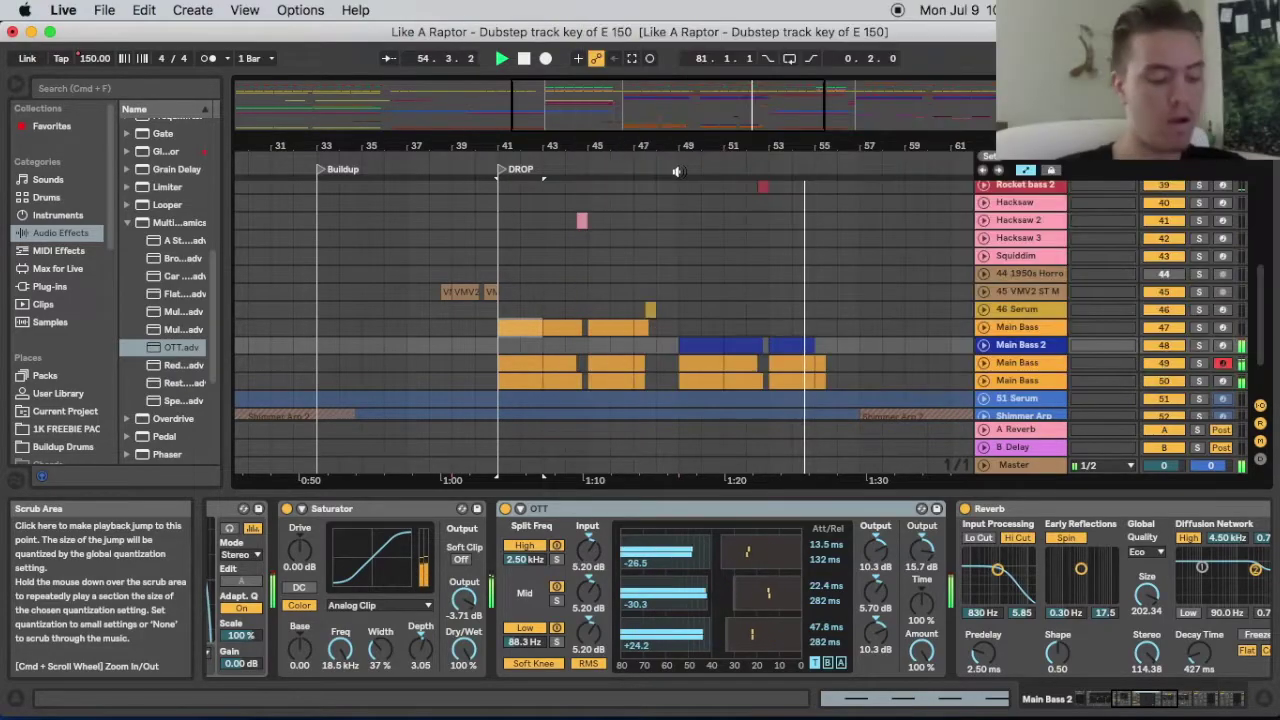
key("space")
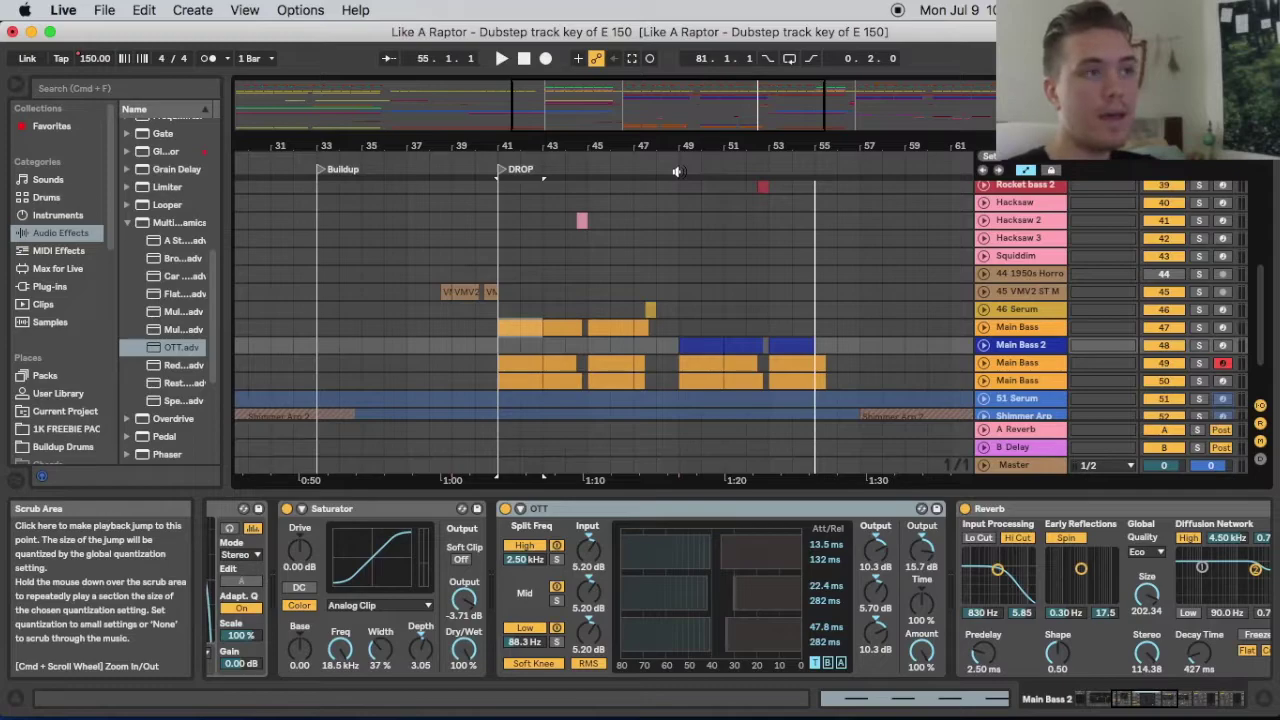
left_click_drag(676, 148, 676, 142)
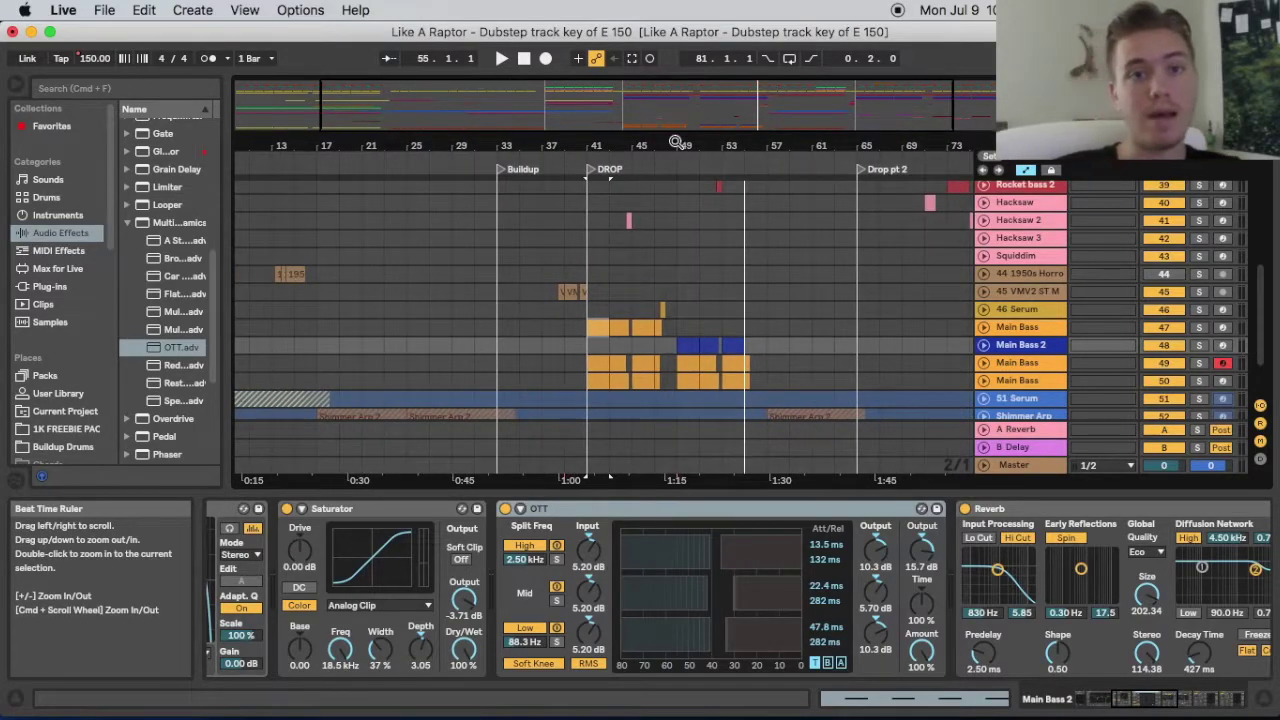